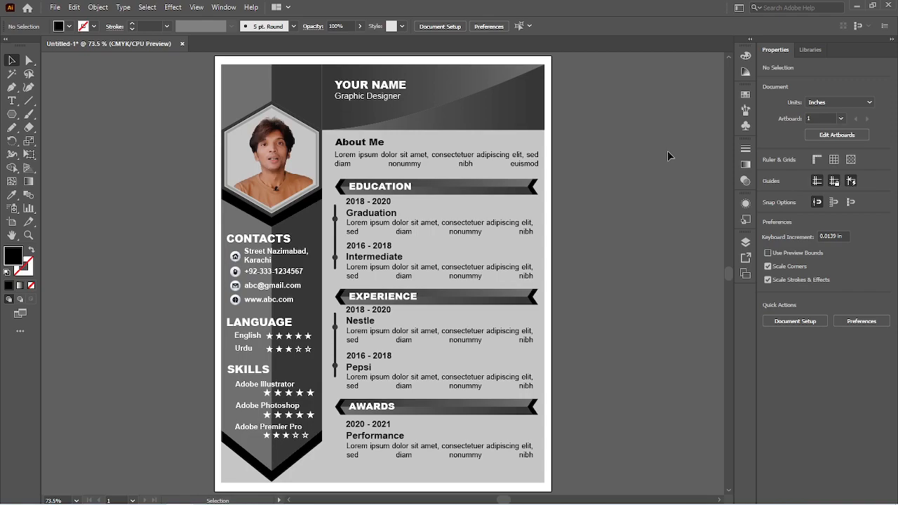
# Step: Start a new Letter-size 8.5 x 11 in CMYK document with Ctrl+N
pyautogui.press('a')
pyautogui.hotkey('ctrl', 'n')
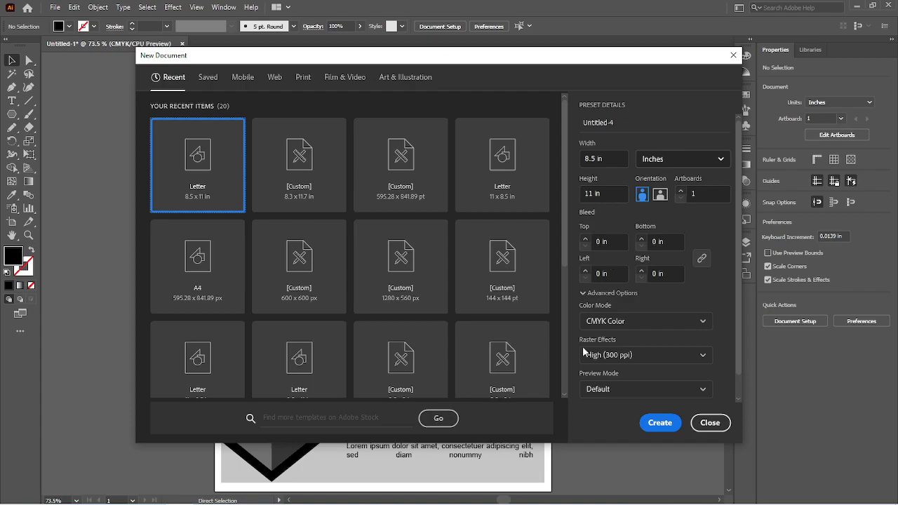
# Step: Create the Letter-size 8.5 x 11 in document, which opens as Untitled-4
pyautogui.click(662, 423)
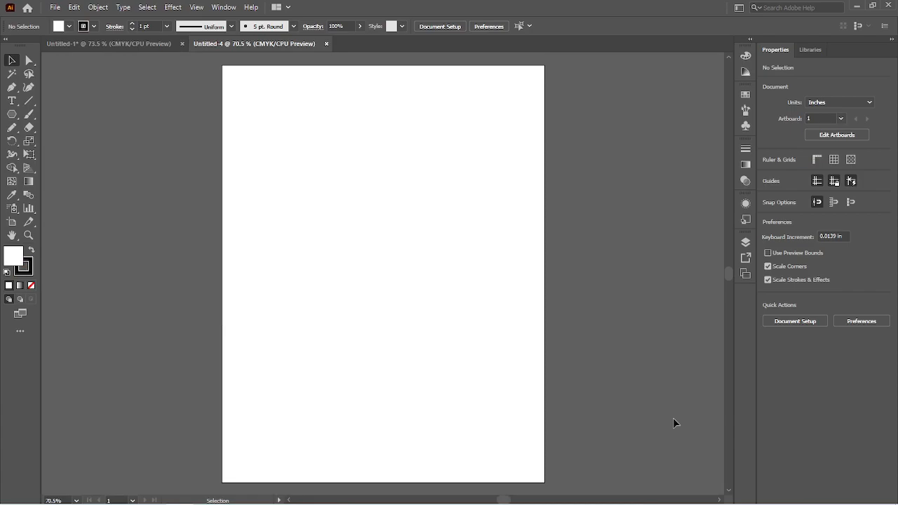
# Step: Draw an 8.5 x 11 in rectangle and center it on the artboard
pyautogui.press('m')
pyautogui.click(428, 280)
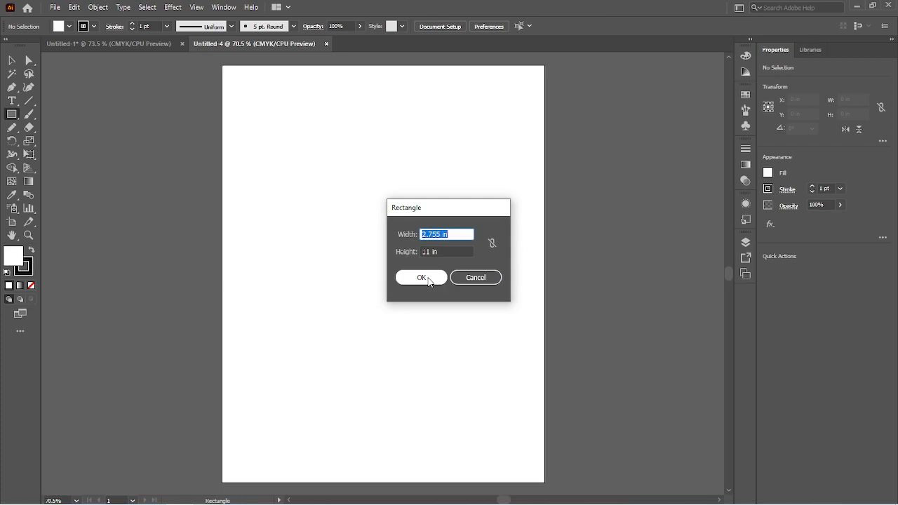
pyautogui.write('8.5')
pyautogui.press('Tab')
pyautogui.write('11')
pyautogui.press('Return')
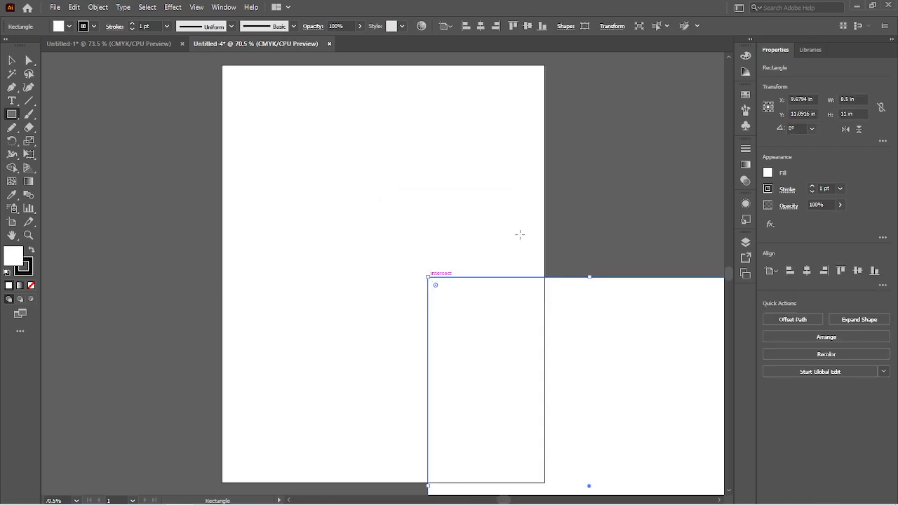
pyautogui.click(810, 275)
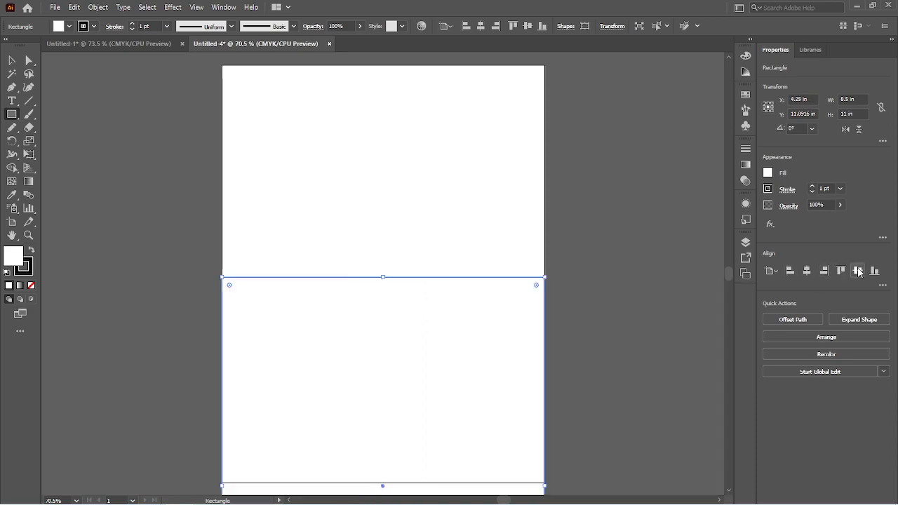
pyautogui.click(859, 273)
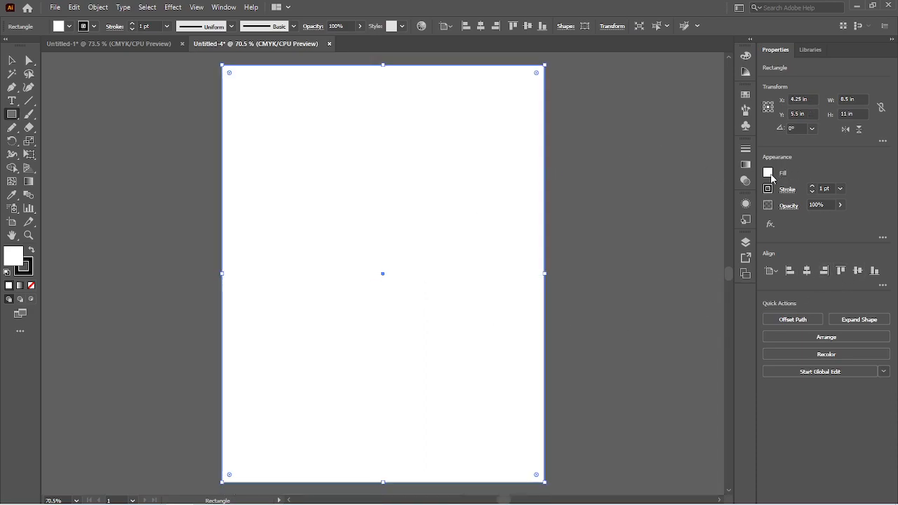
# Step: Fill the page rectangle with K=30 light grey, remove its stroke, and deselect it
pyautogui.click(769, 174)
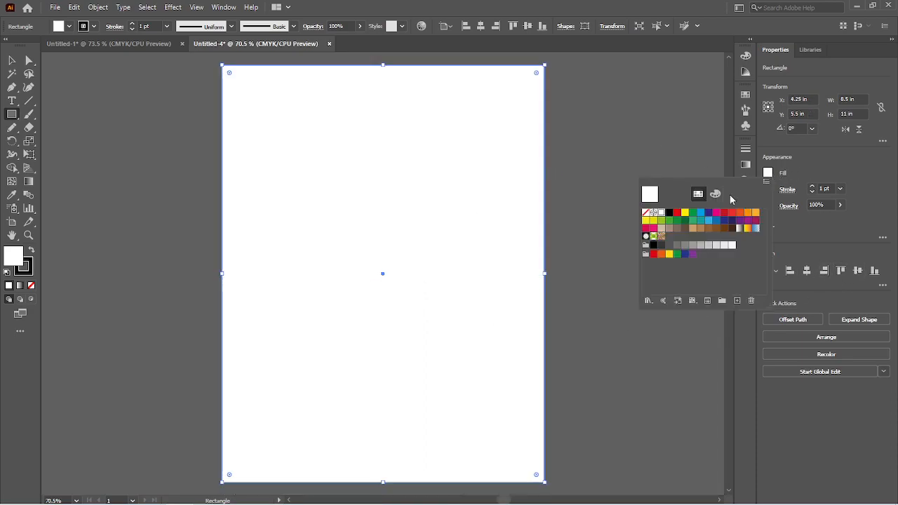
pyautogui.click(709, 246)
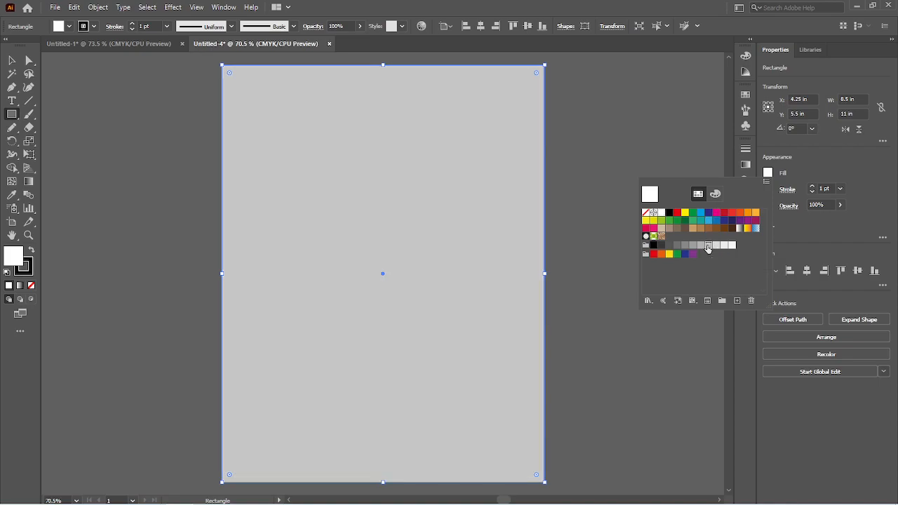
pyautogui.click(788, 191)
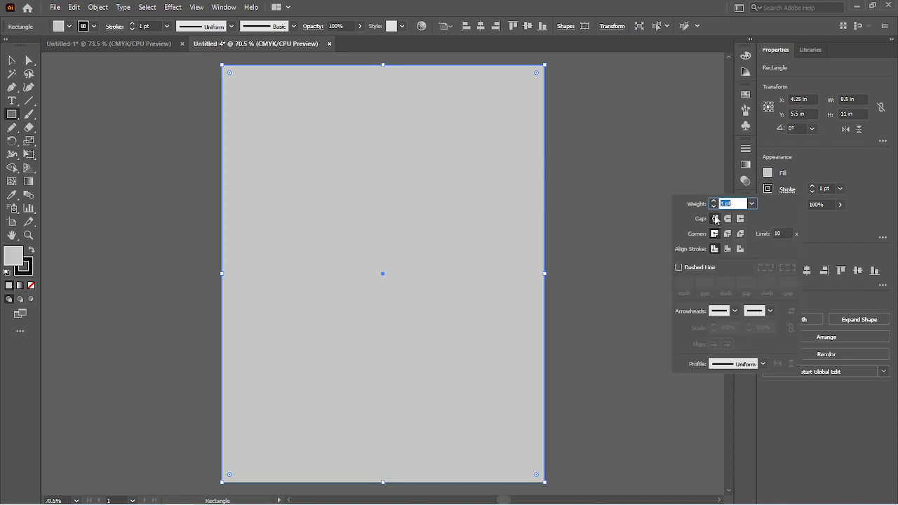
pyautogui.press('Escape')
pyautogui.click(769, 190)
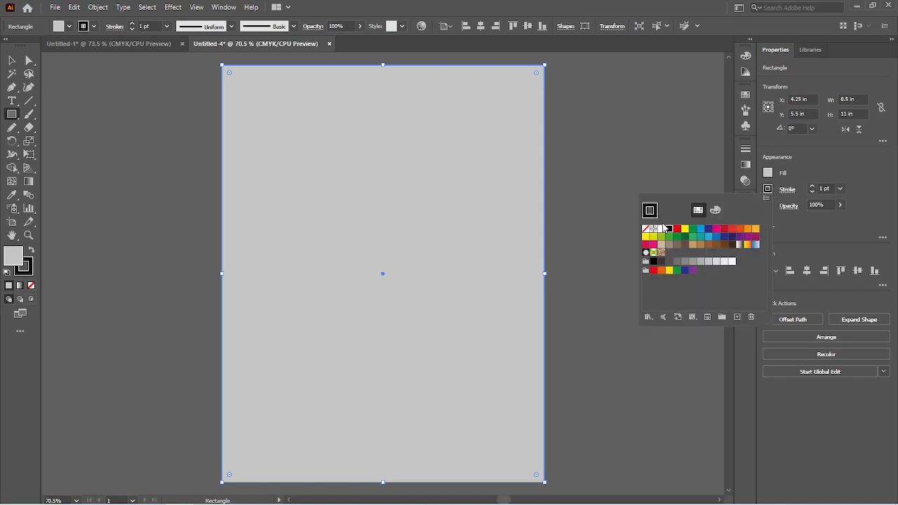
pyautogui.click(646, 228)
pyautogui.press('v')
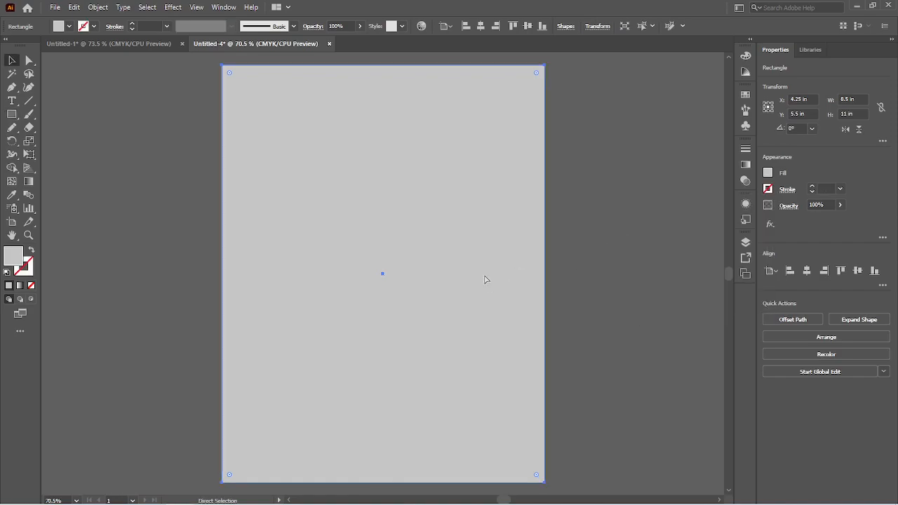
pyautogui.hotkey('ctrl', 'shift', 'a')
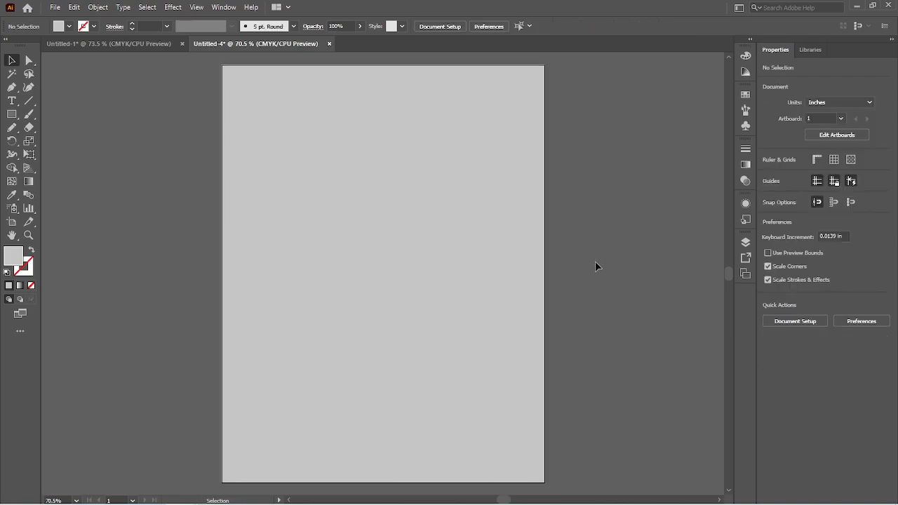
# Step: Draw a 2.43 x 11 in rectangle down the page's left edge and fill it dark grey
pyautogui.click(11, 114)
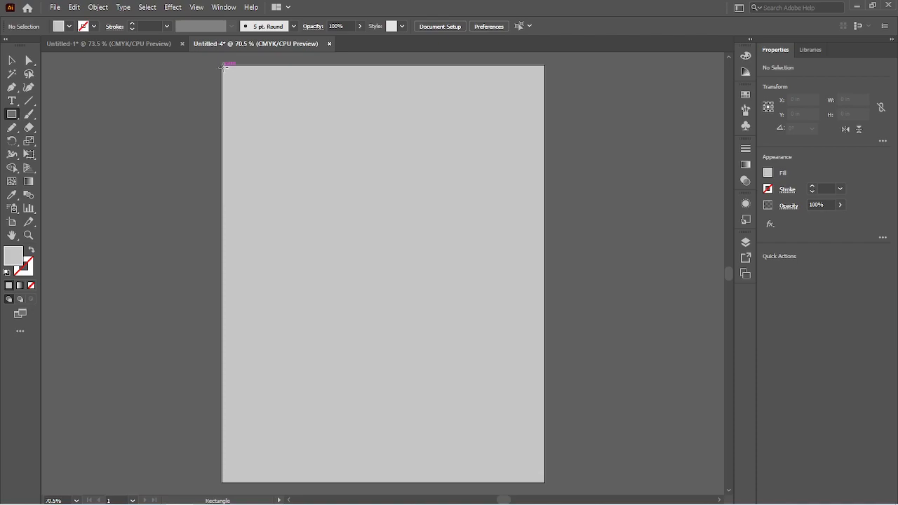
pyautogui.moveTo(233, 73); pyautogui.dragTo(313, 483)
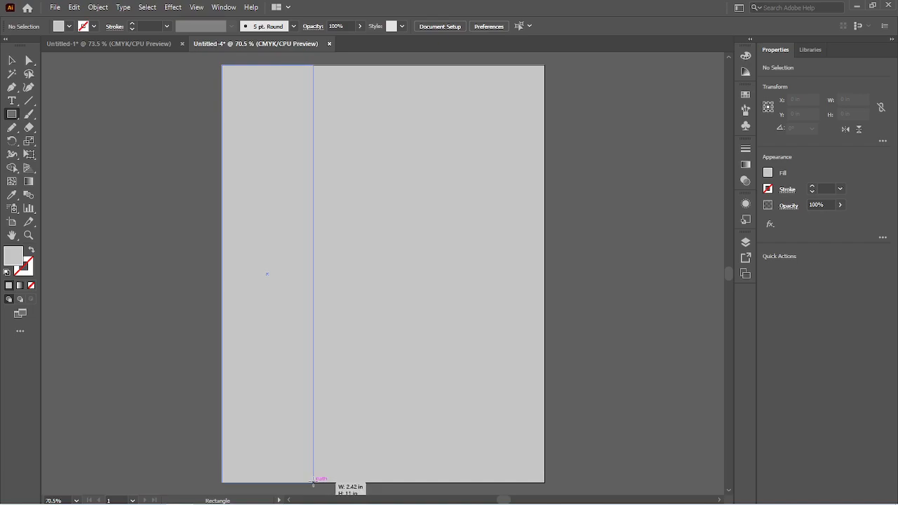
pyautogui.moveTo(313, 482); pyautogui.dragTo(314, 482)
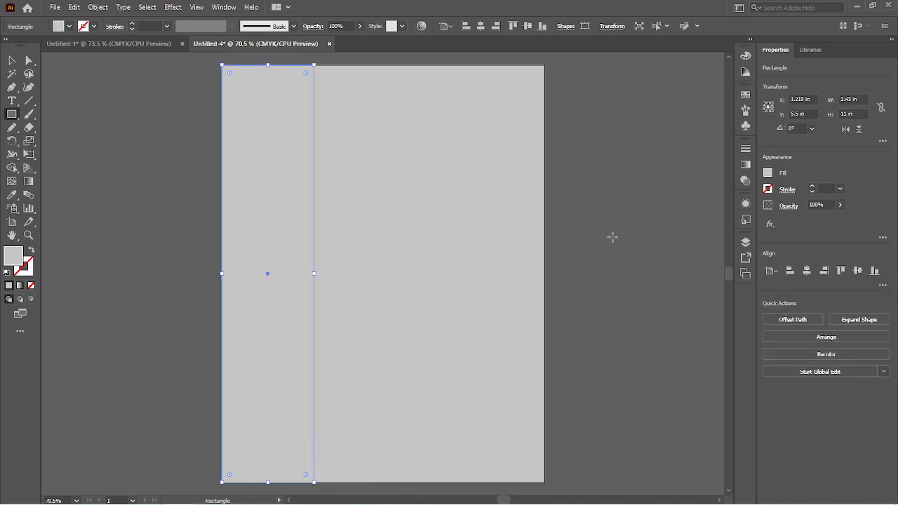
pyautogui.click(769, 173)
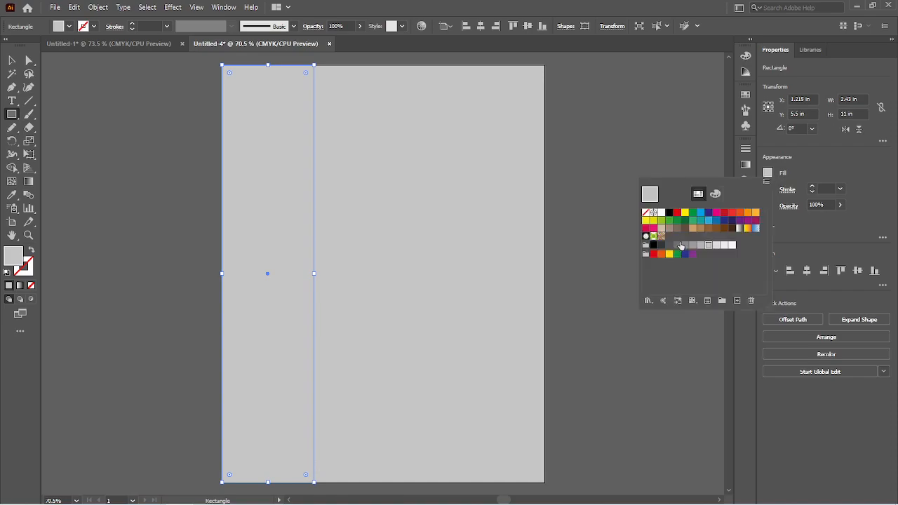
pyautogui.click(681, 246)
pyautogui.press('v')
pyautogui.click(419, 234)
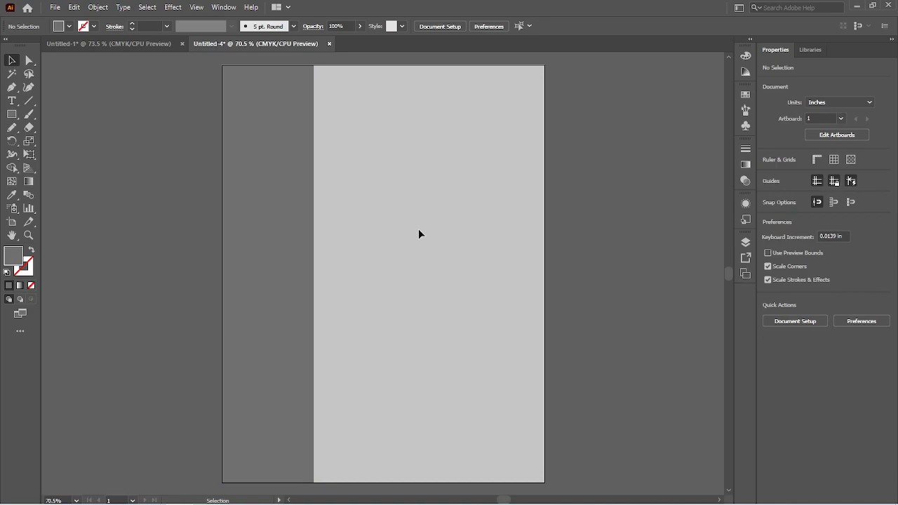
pyautogui.click(301, 215)
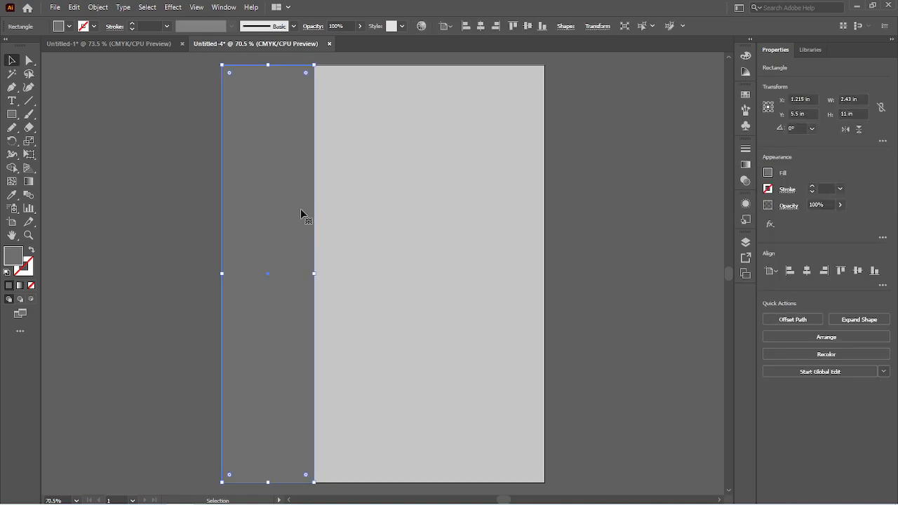
# Step: Draw a hexagon near the top of the sidebar and fill it dark grey
pyautogui.click(11, 115)
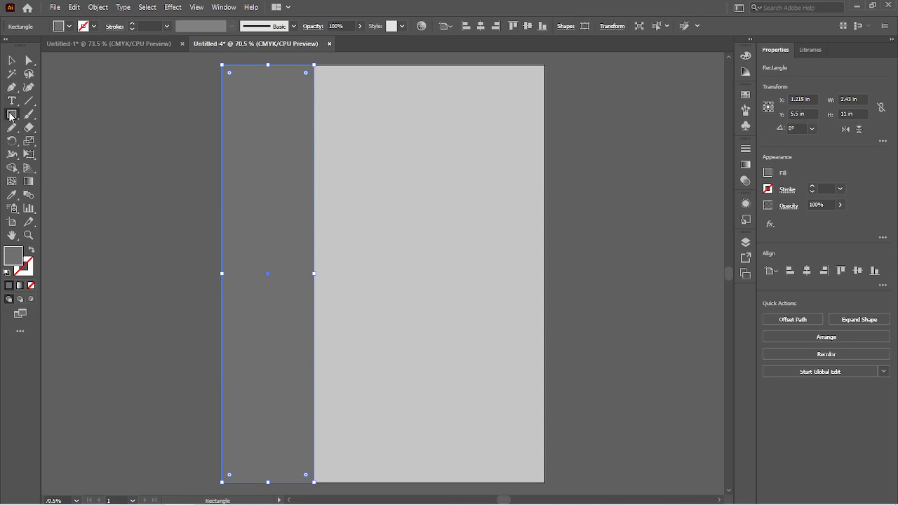
pyautogui.click(64, 155)
pyautogui.moveTo(269, 150); pyautogui.dragTo(297, 192)
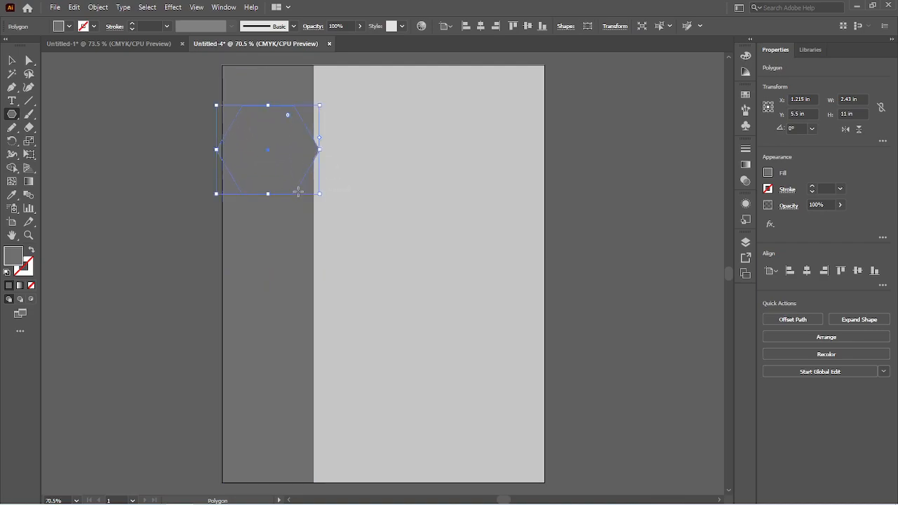
pyautogui.click(769, 175)
pyautogui.click(677, 245)
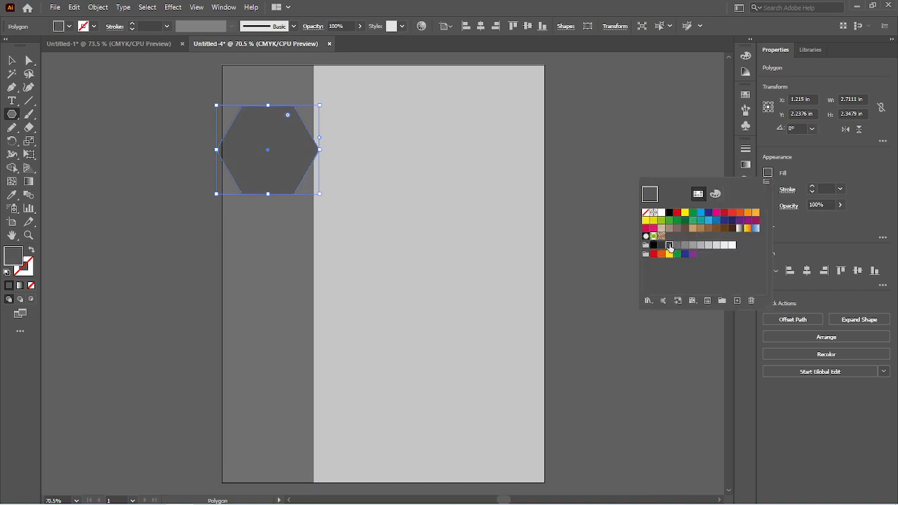
pyautogui.press('v')
pyautogui.click(387, 219)
pyautogui.click(269, 181)
pyautogui.keyDown('shift'); pyautogui.click(281, 250); pyautogui.keyUp('shift')
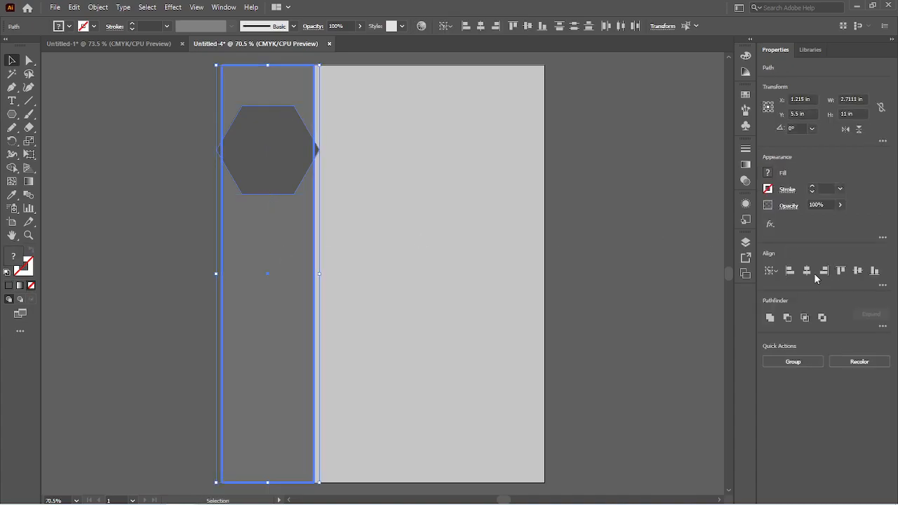
pyautogui.click(407, 224)
# Step: Rotate the hexagon 270° and resize it to the sidebar's full 2.43 in width
pyautogui.click(275, 156)
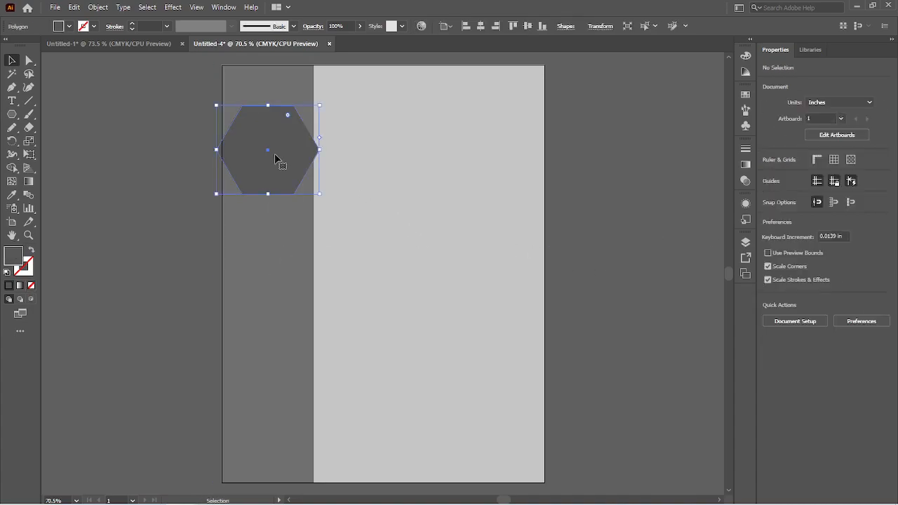
pyautogui.moveTo(323, 199); pyautogui.dragTo(216, 223)
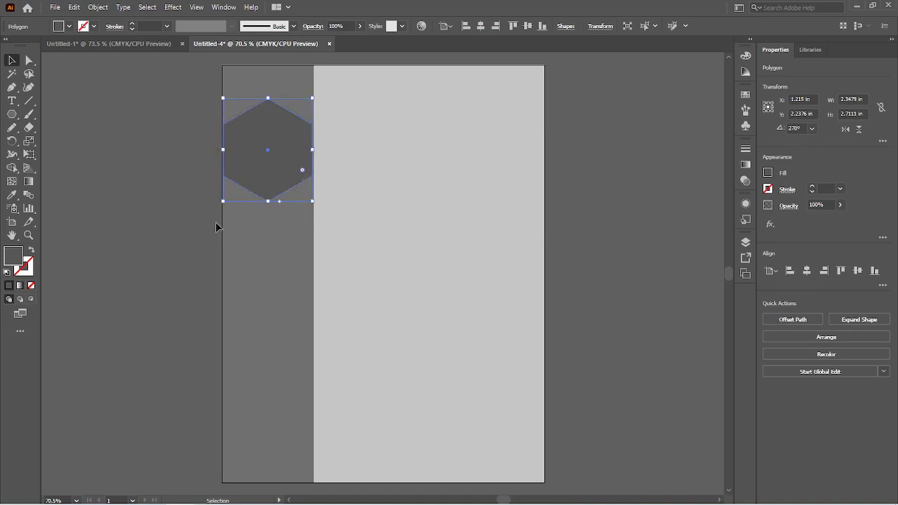
pyautogui.scroll(2, 295, 174)
pyautogui.scroll(1, 295, 173)
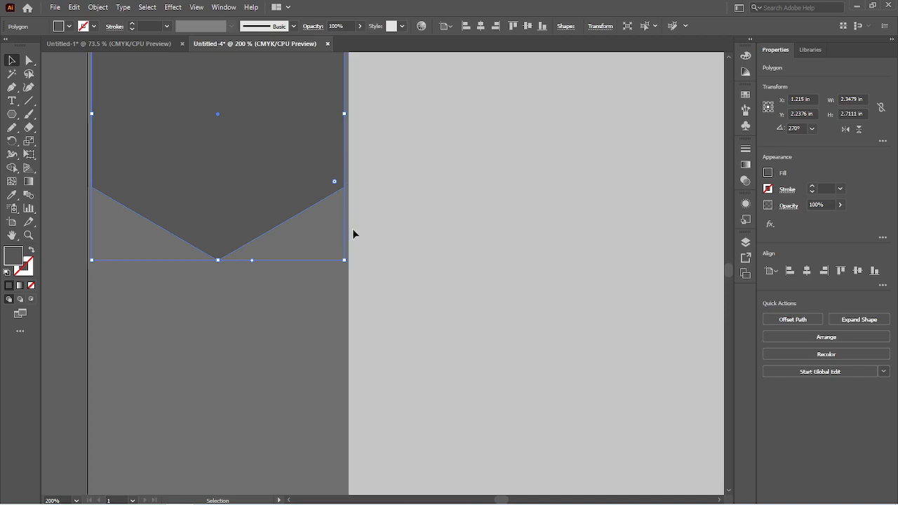
pyautogui.moveTo(344, 261)
pyautogui.mouseDown()
pyautogui.moveTo(362, 268)
pyautogui.moveTo(354, 263)
pyautogui.mouseUp()
# Step: Check the shapes in Outline view, zoom out, and nudge the hexagon down slightly
pyautogui.click(385, 215)
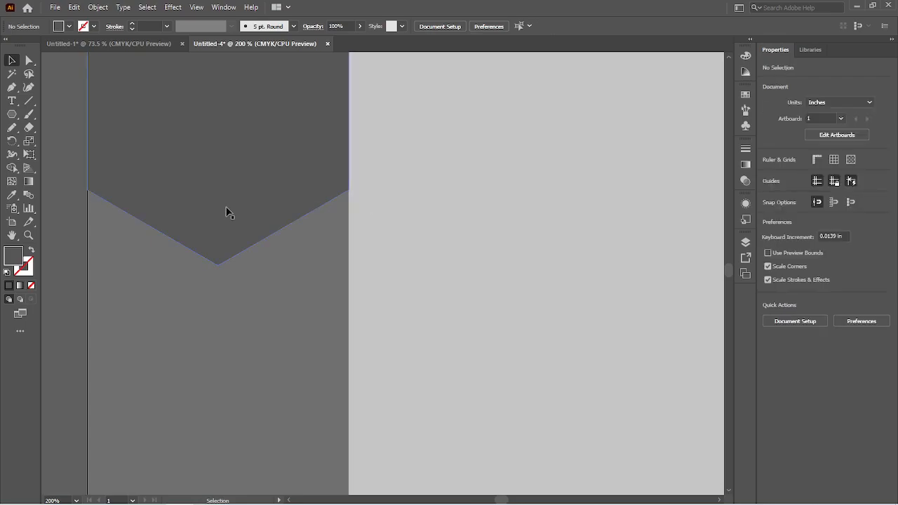
pyautogui.press('a')
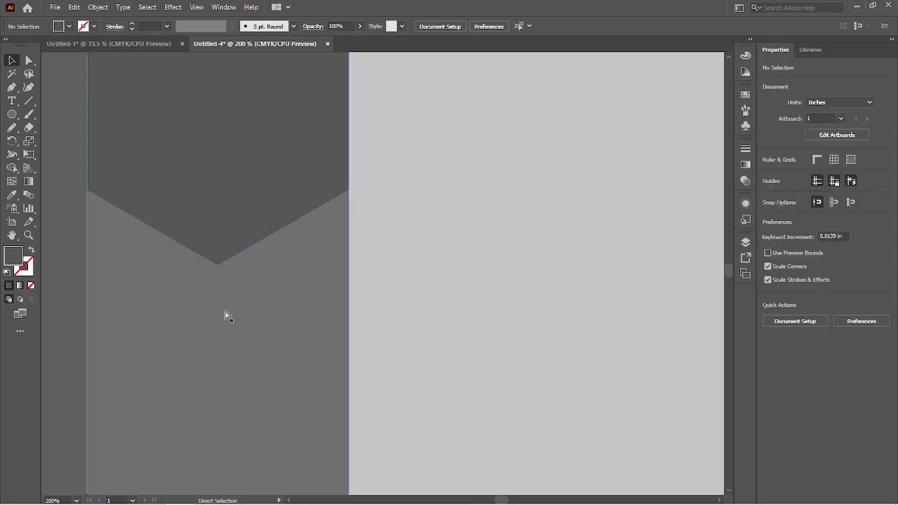
pyautogui.hotkey('ctrl', 'y')
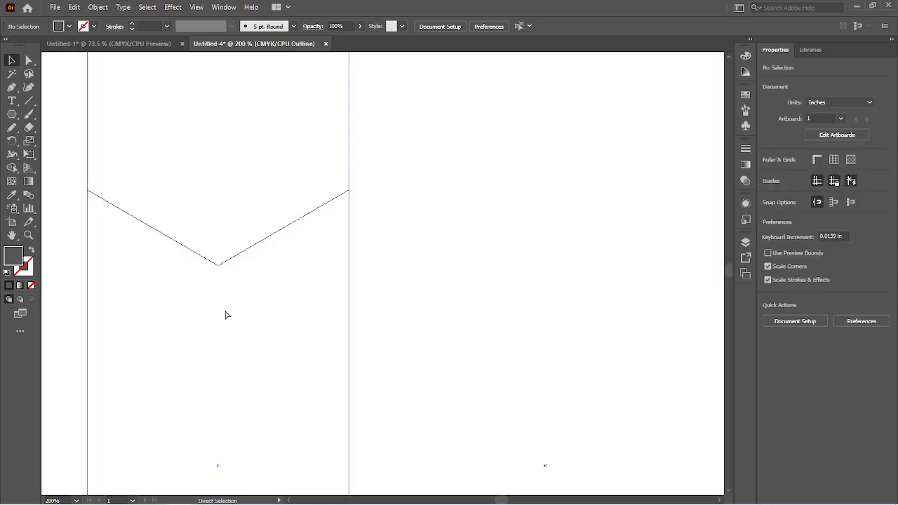
pyautogui.hotkey('ctrl', 'y')
pyautogui.press('v')
pyautogui.hotkey('ctrl', '-')
pyautogui.hotkey('ctrl', '-')
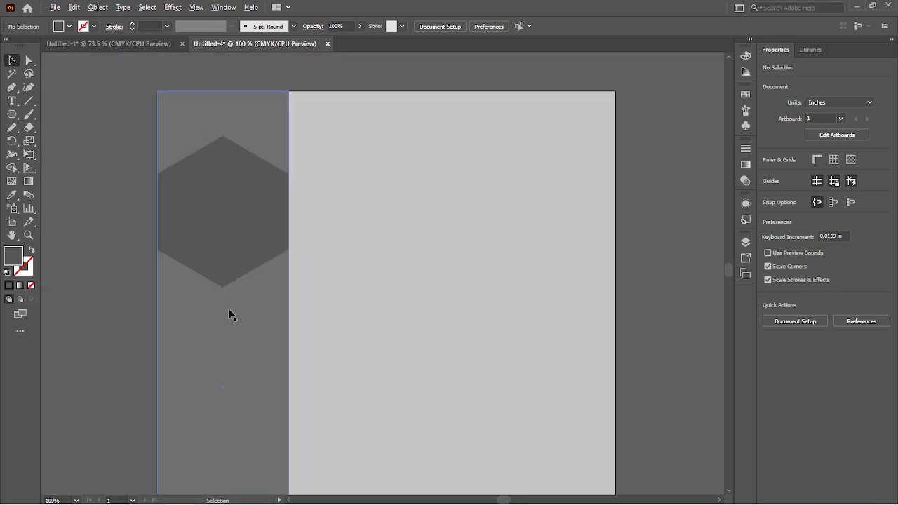
pyautogui.click(261, 226)
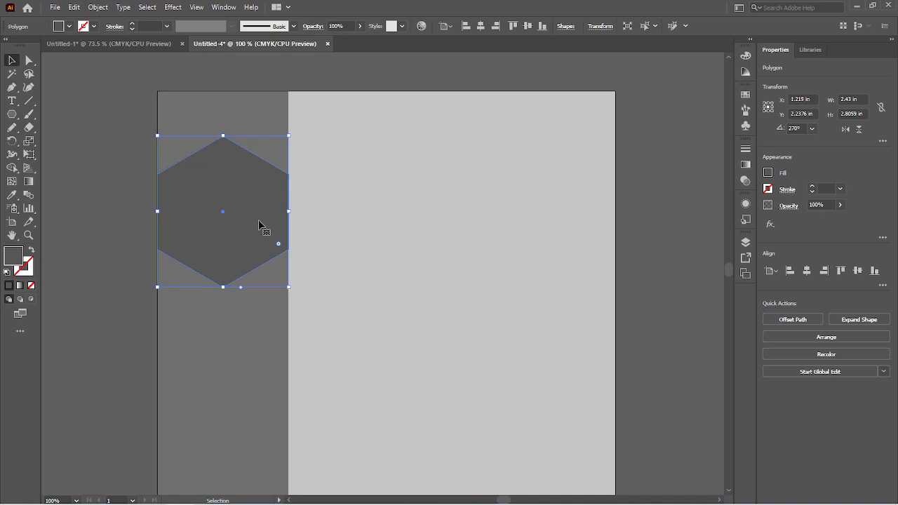
pyautogui.hotkey('ctrl', '-')
pyautogui.moveTo(423, 292); pyautogui.dragTo(452, 233)
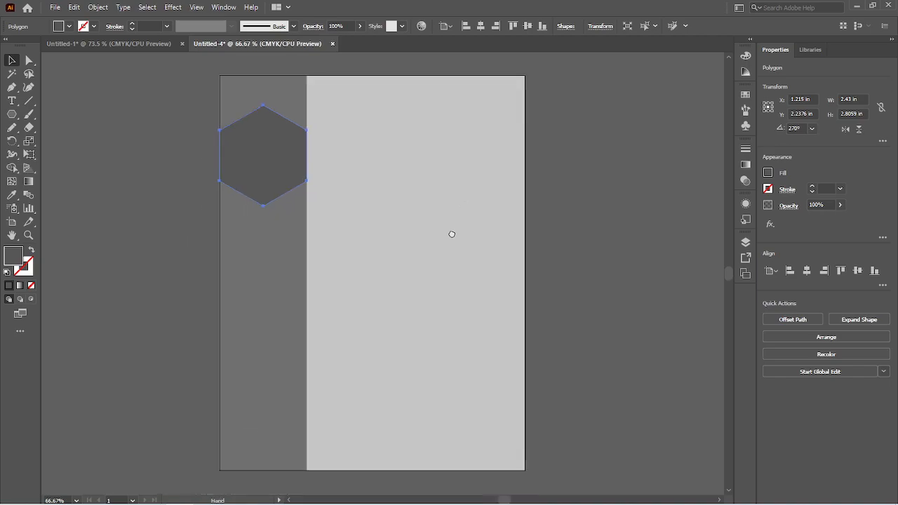
pyautogui.hotkey('shift', 'Down')
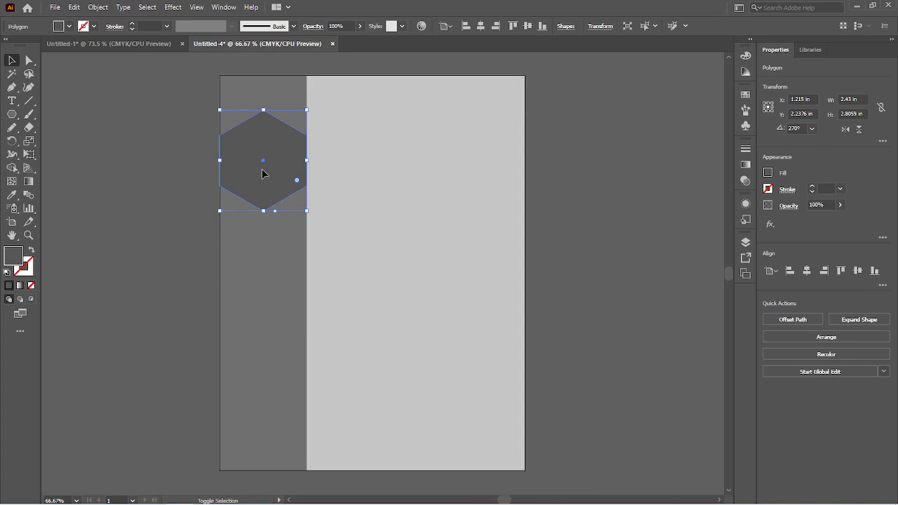
pyautogui.click(362, 178)
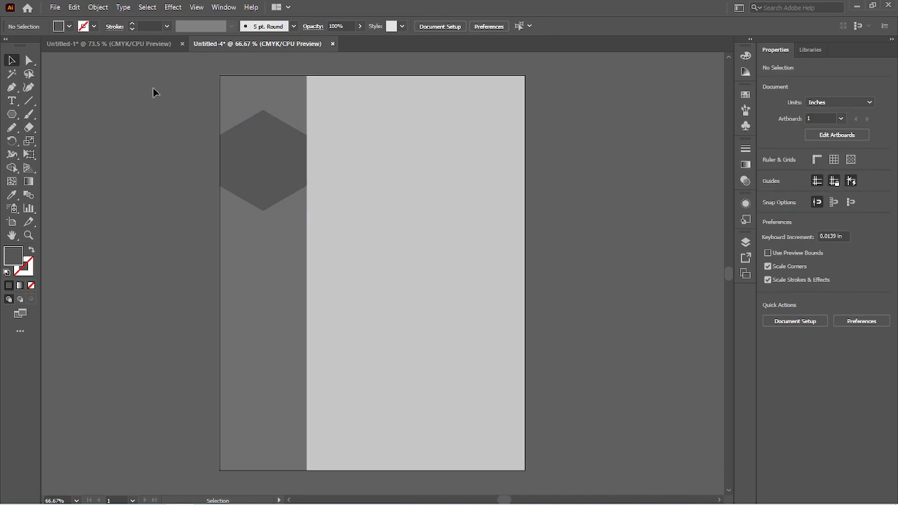
# Step: Use Shape Builder to split the sidebar into separate pieces above and below the hexagon
pyautogui.moveTo(176, 107); pyautogui.dragTo(285, 236)
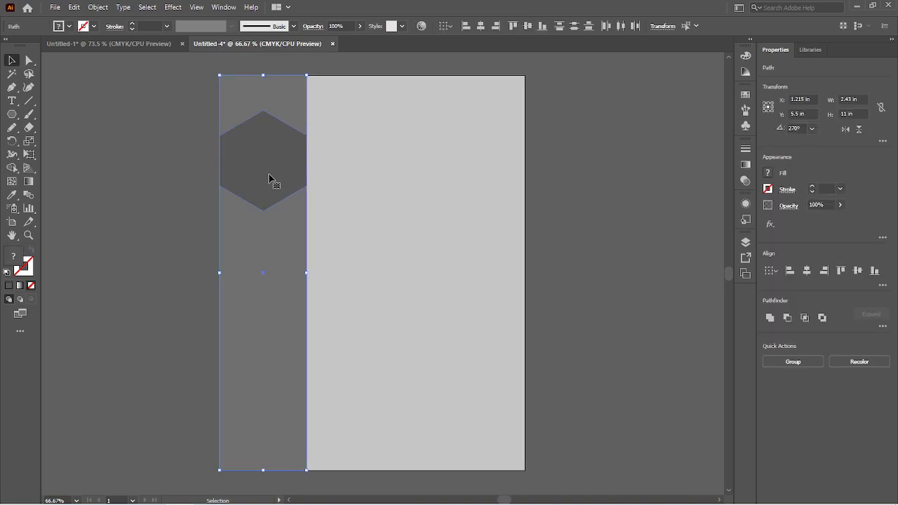
pyautogui.click(11, 168)
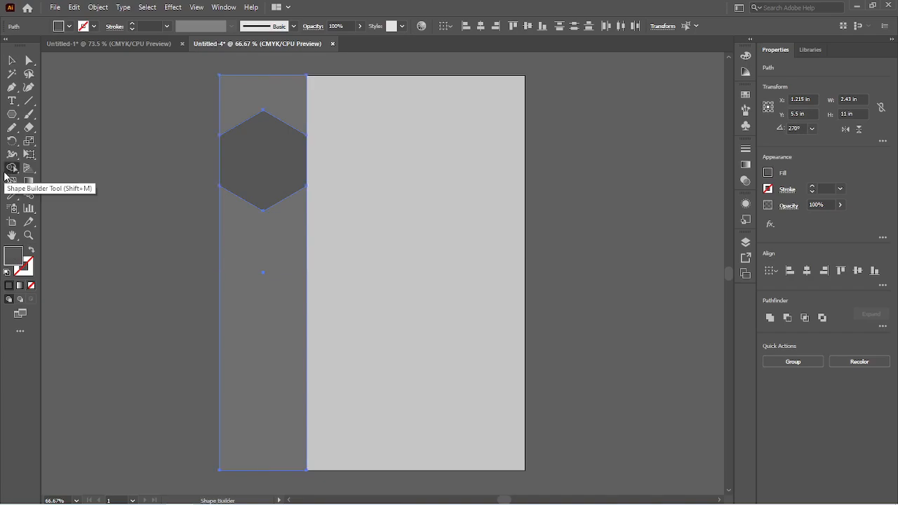
pyautogui.click(245, 272)
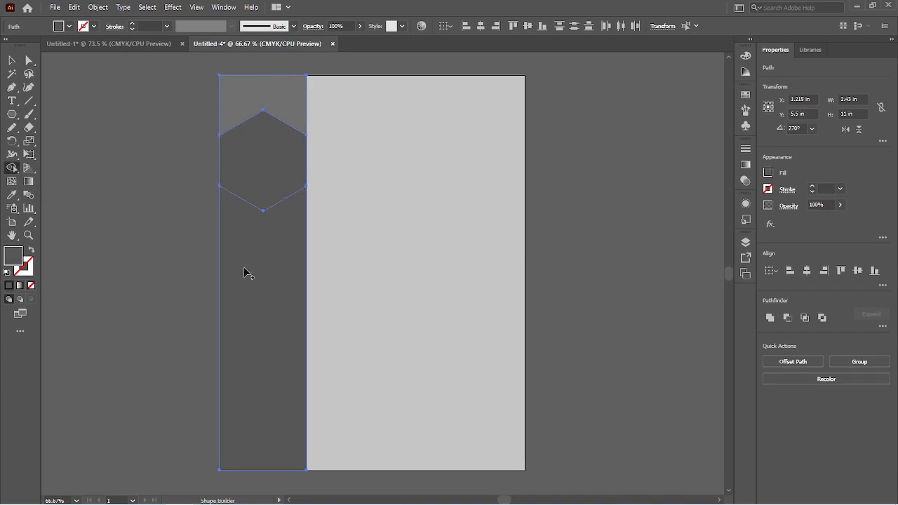
pyautogui.click(298, 95)
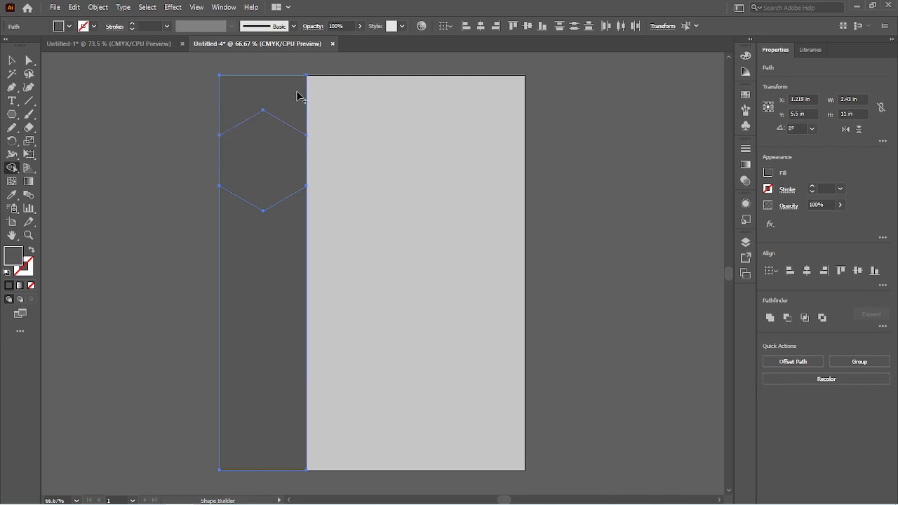
pyautogui.press('v')
pyautogui.click(176, 163)
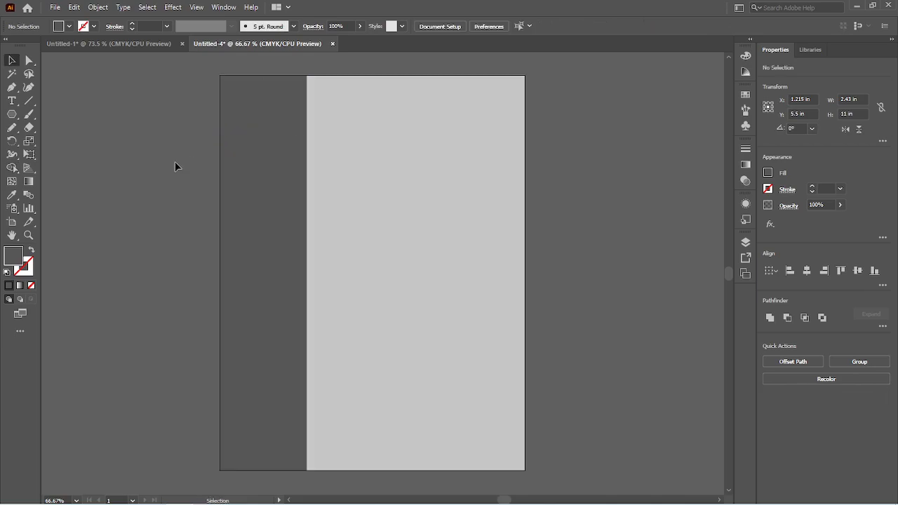
# Step: Recolour the hexagon piece a lighter grey
pyautogui.click(298, 179)
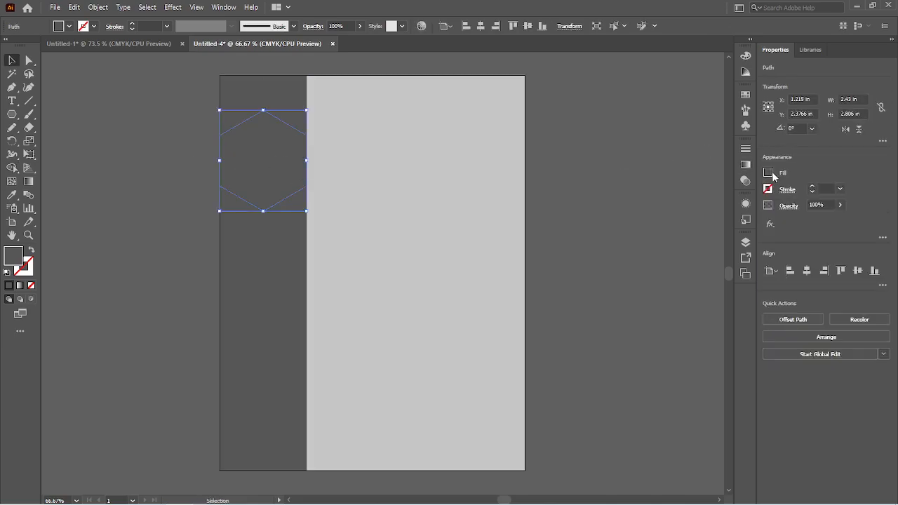
pyautogui.click(769, 174)
pyautogui.click(678, 245)
pyautogui.click(383, 244)
pyautogui.click(385, 240)
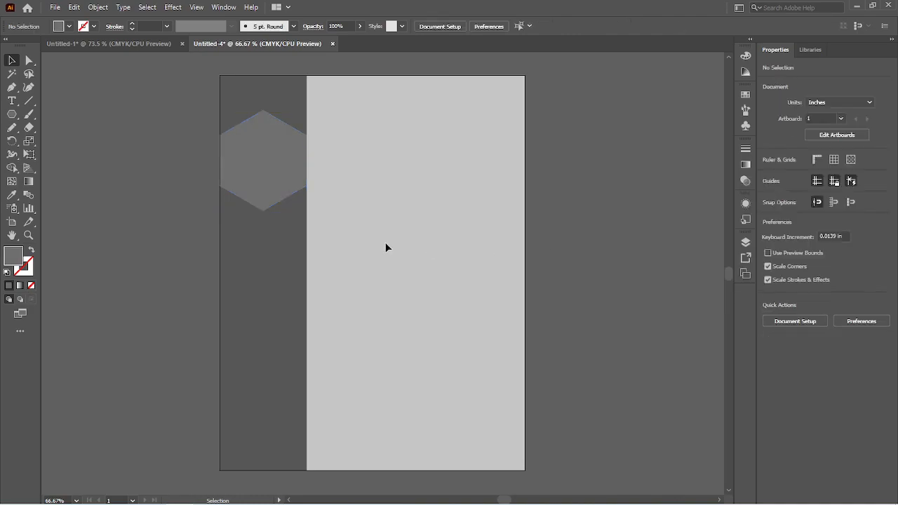
pyautogui.click(280, 299)
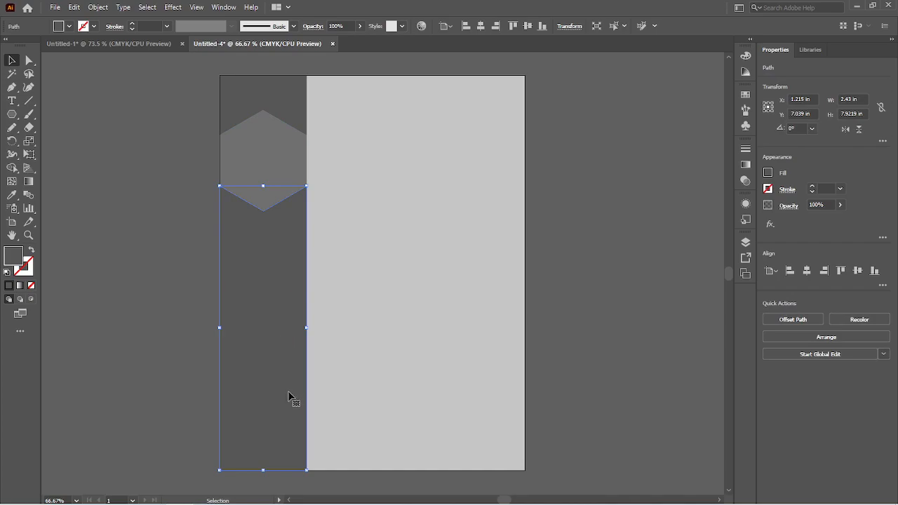
# Step: Add a mid-bottom anchor and raise both bottom corners so the lower piece points downward
pyautogui.click(11, 87)
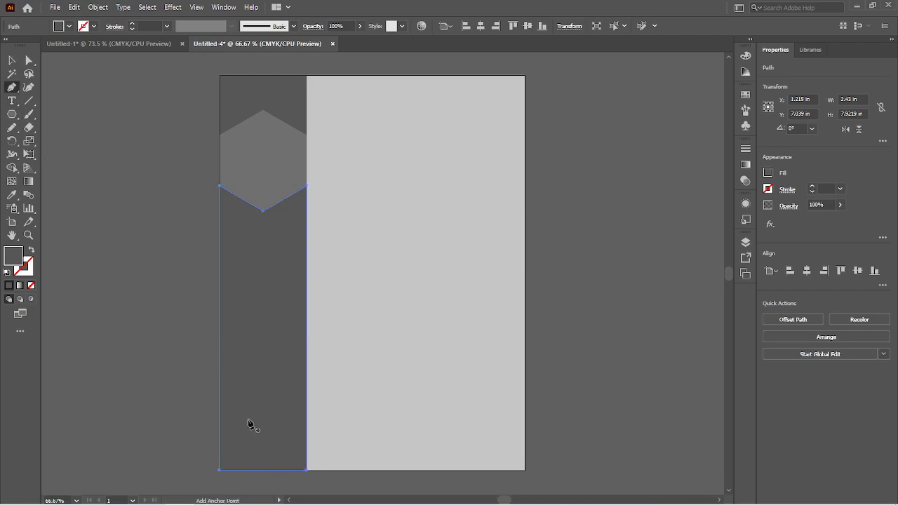
pyautogui.click(263, 470)
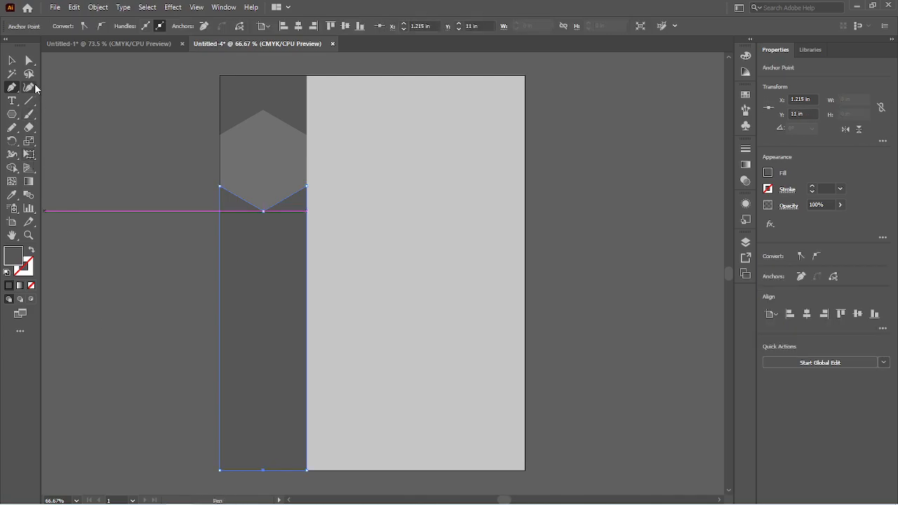
pyautogui.click(26, 62)
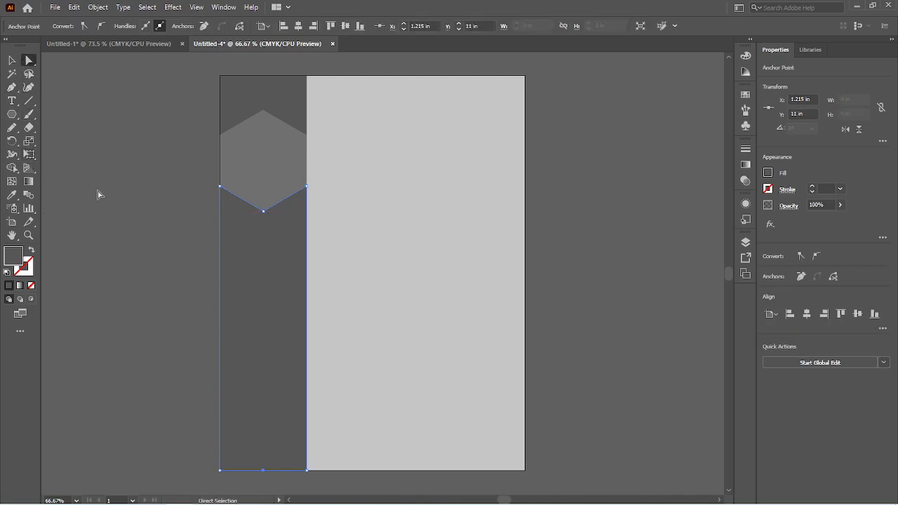
pyautogui.click(221, 470)
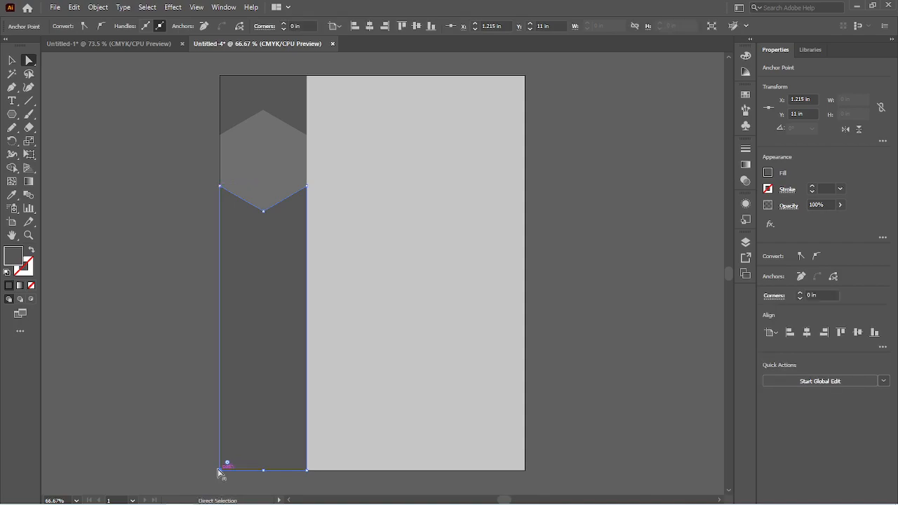
pyautogui.keyDown('shift'); pyautogui.click(307, 470); pyautogui.keyUp('shift')
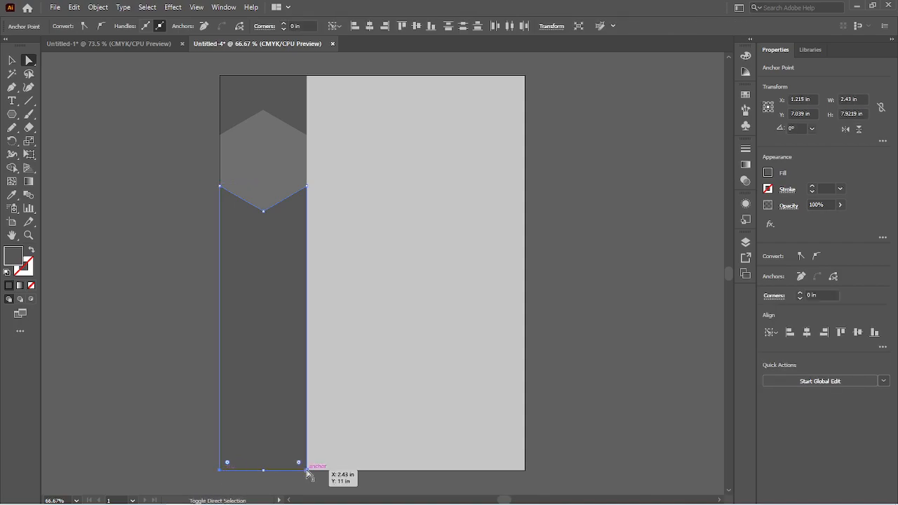
pyautogui.hotkey('shift', 'Up')
pyautogui.hotkey('shift', 'Up')
pyautogui.hotkey('shift', 'Up')
pyautogui.hotkey('shift', 'Up')
pyautogui.hotkey('shift', 'Up')
pyautogui.hotkey('shift', 'Up')
pyautogui.hotkey('shift', 'Up')
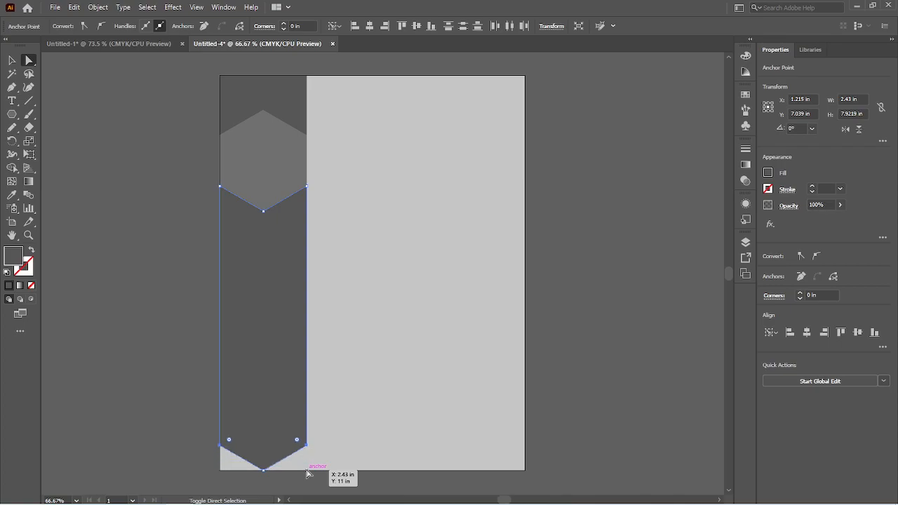
pyautogui.hotkey('shift', 'Up')
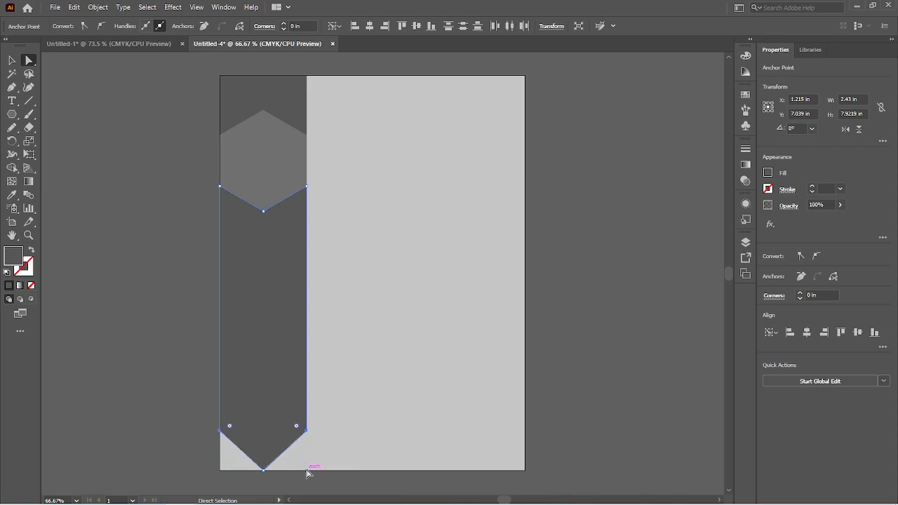
pyautogui.press('v')
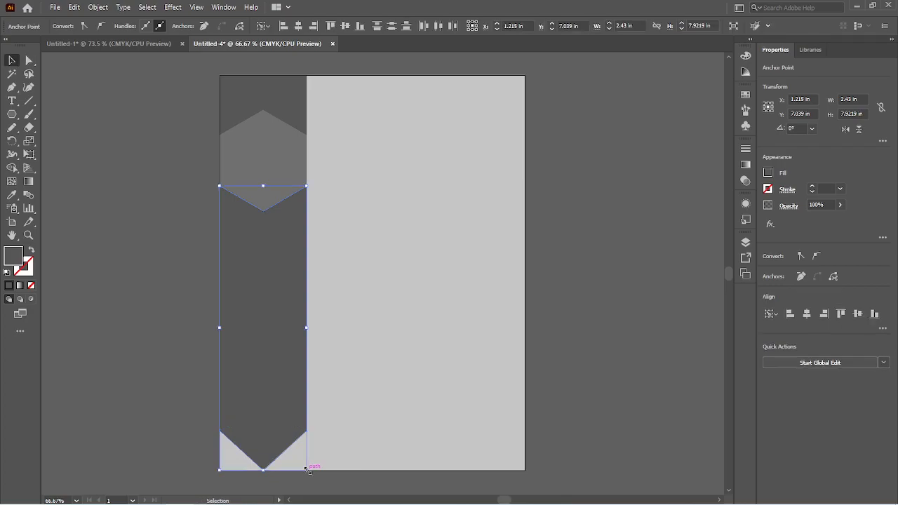
pyautogui.click(353, 346)
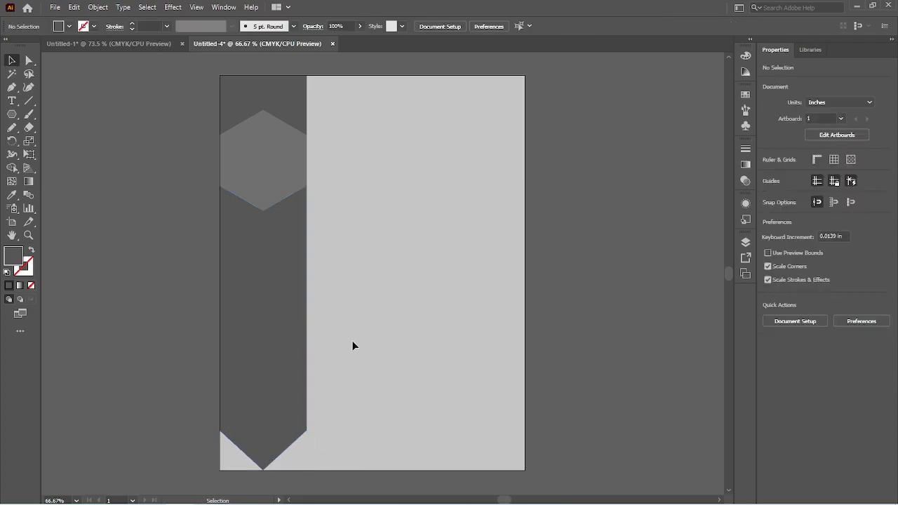
pyautogui.click(304, 348)
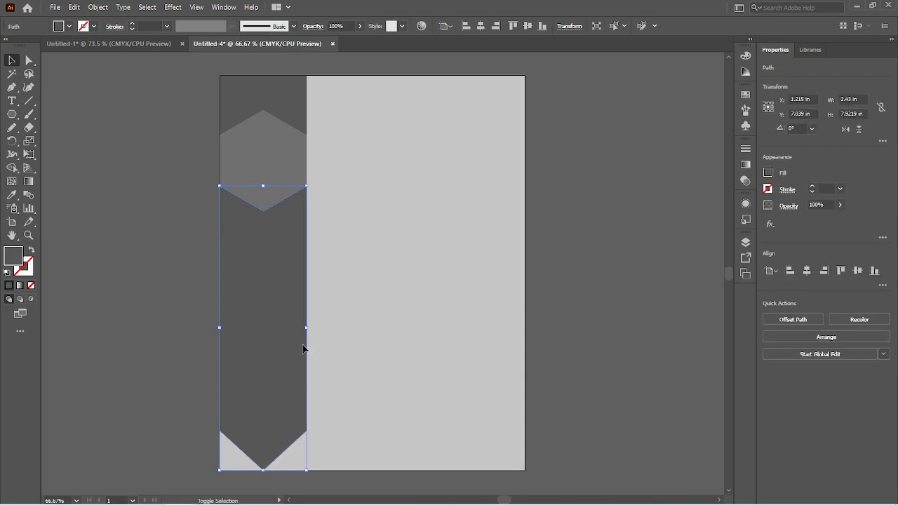
# Step: Nudge the arrow-shaped sidebar piece down twice with Shift+Down
pyautogui.hotkey('shift', 'Down')
pyautogui.hotkey('shift', 'Down')
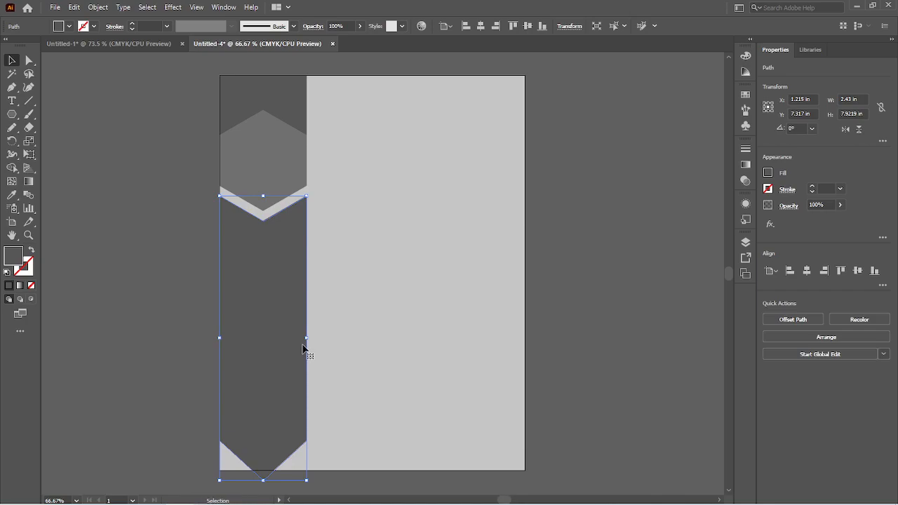
pyautogui.press('a')
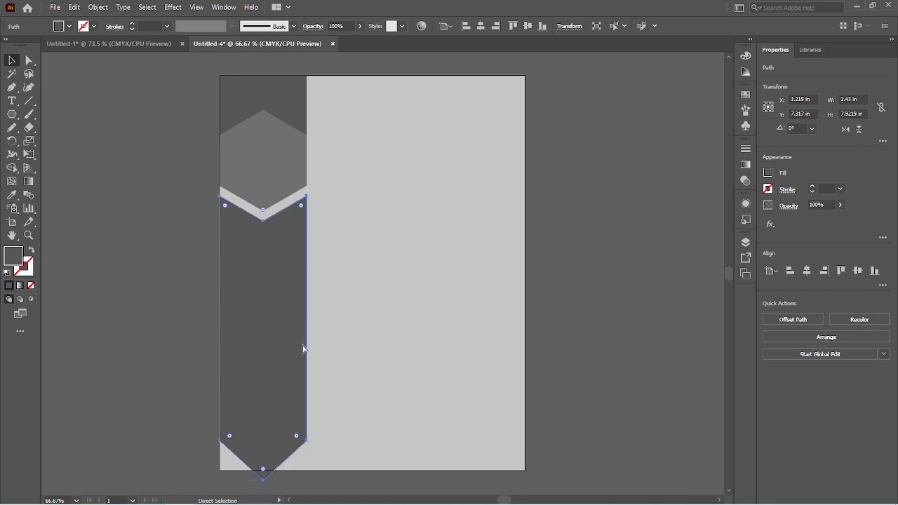
pyautogui.press('v')
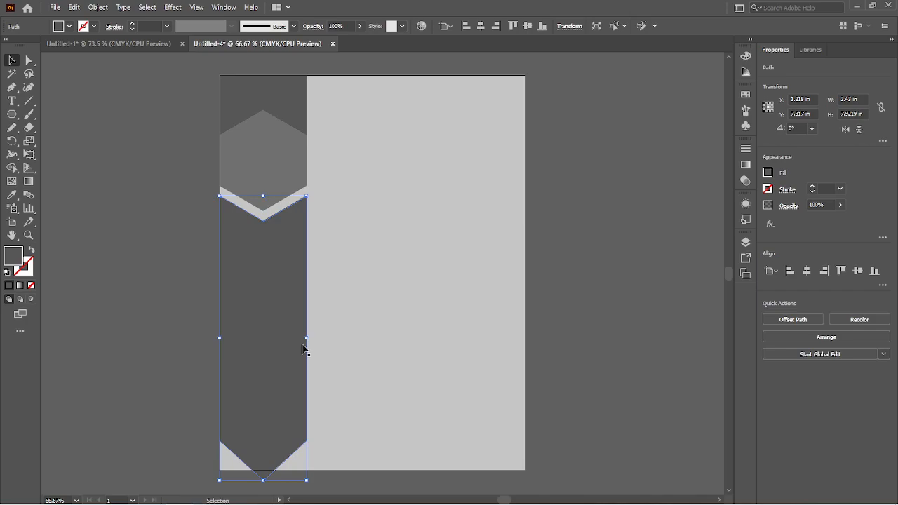
pyautogui.hotkey('shift', 'Down')
pyautogui.hotkey('shift', 'Down')
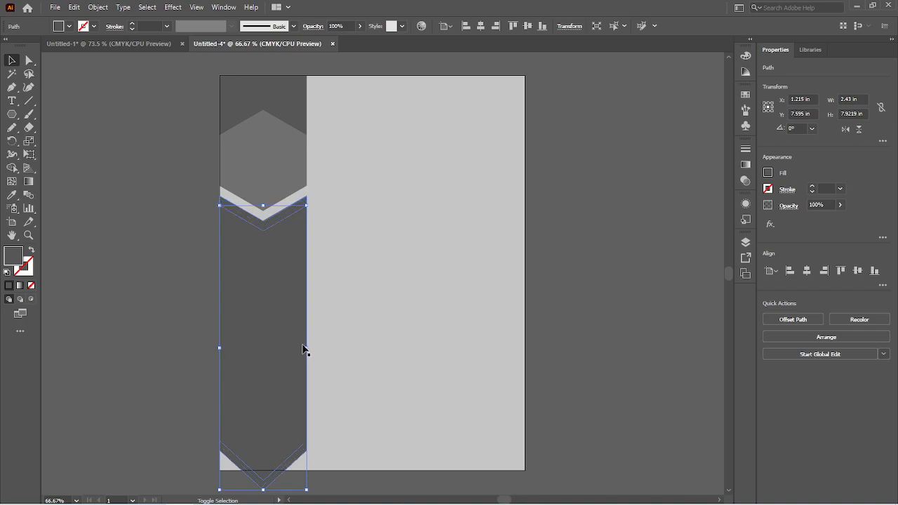
pyautogui.click(336, 333)
# Step: Split the overlapping arrow outlines with Pathfinder Divide
pyautogui.moveTo(335, 204); pyautogui.dragTo(277, 329)
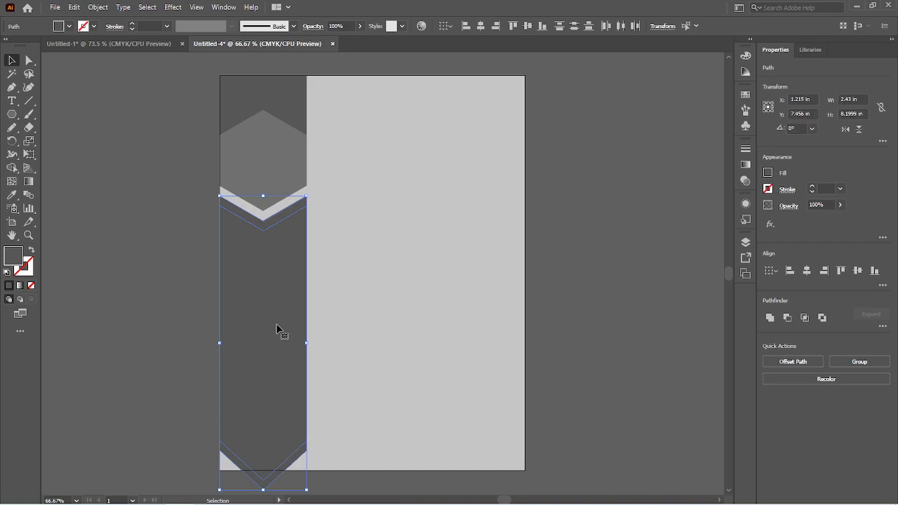
pyautogui.click(883, 327)
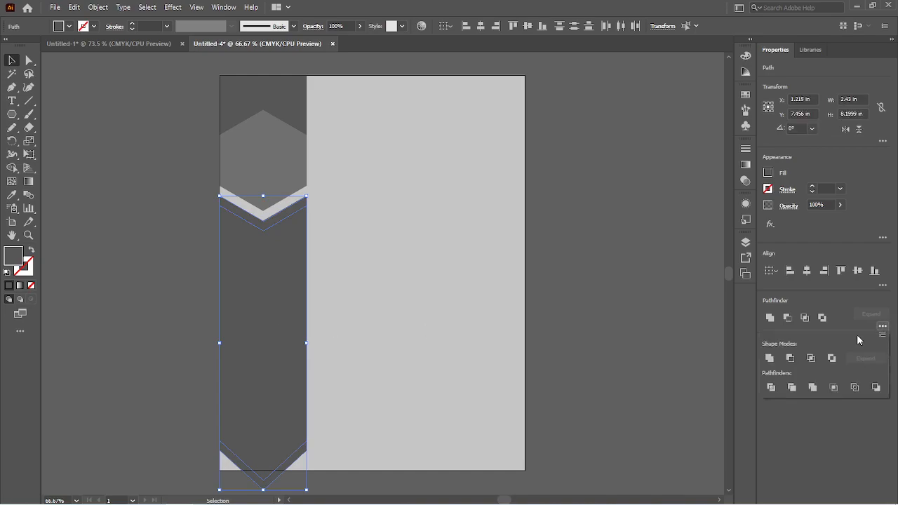
pyautogui.click(773, 391)
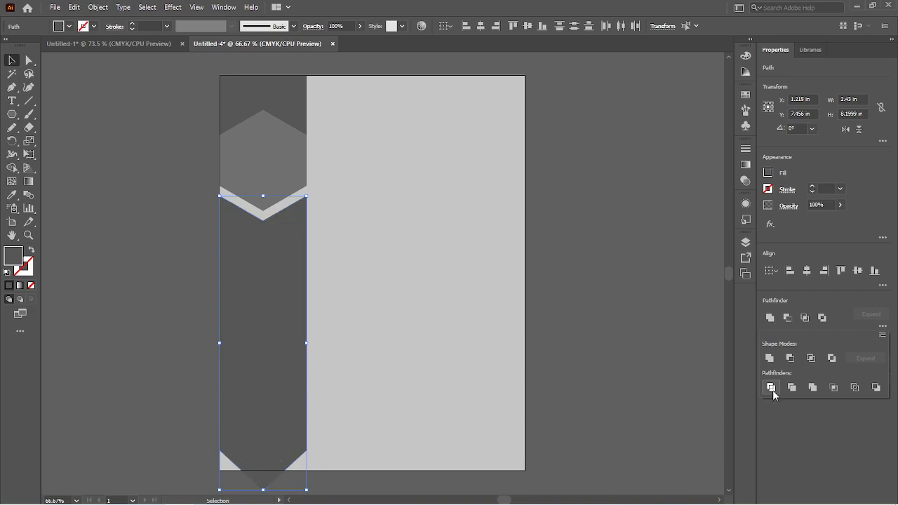
# Step: Ungroup the divided arrow pieces
pyautogui.rightClick(270, 332)
pyautogui.click(333, 232)
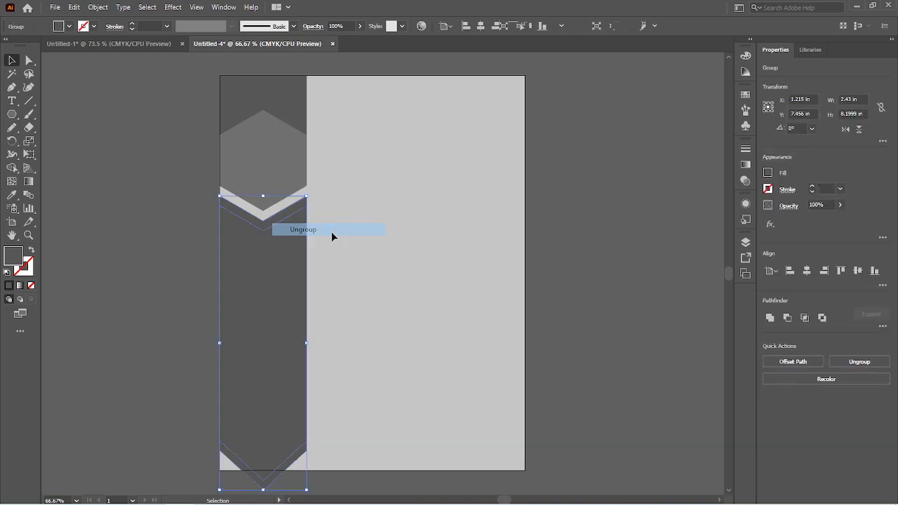
pyautogui.click(338, 264)
pyautogui.click(294, 278)
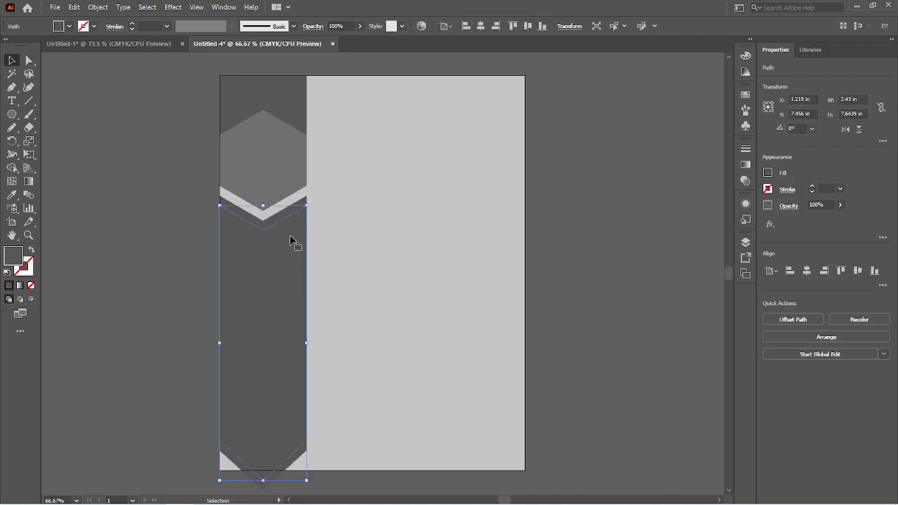
pyautogui.click(344, 204)
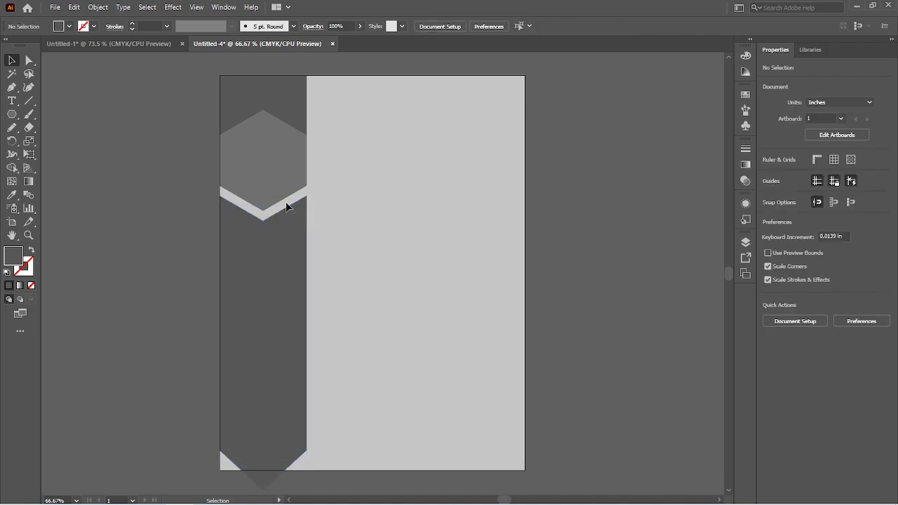
# Step: Fill the chevron band below the hexagon and the bottom chevron black
pyautogui.click(288, 211)
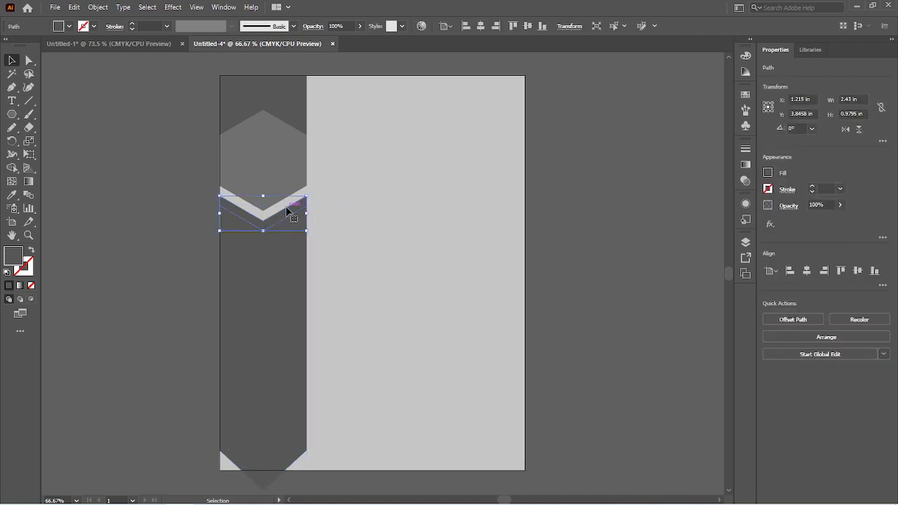
pyautogui.click(768, 174)
pyautogui.click(669, 212)
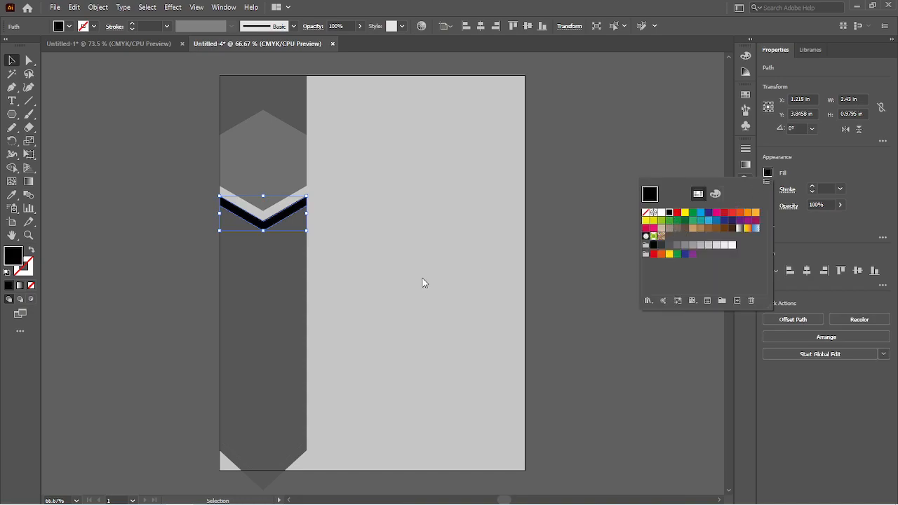
pyautogui.click(292, 466)
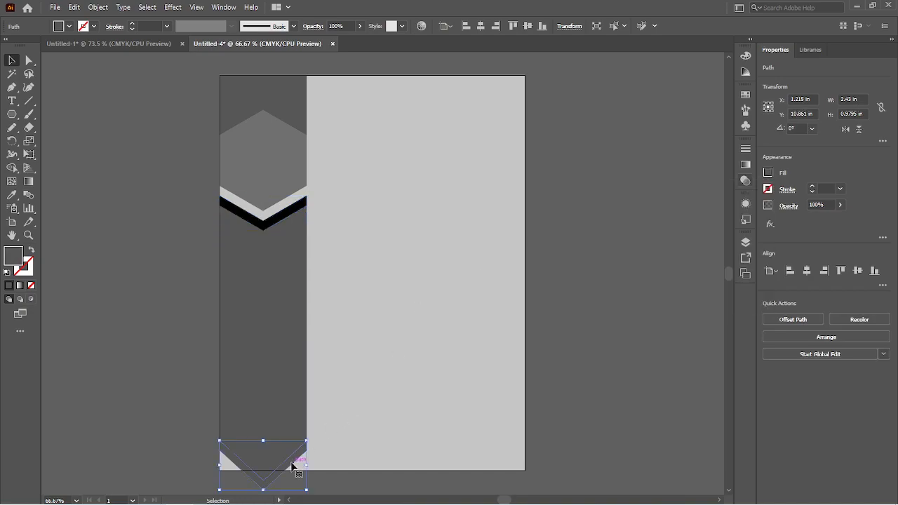
pyautogui.click(768, 173)
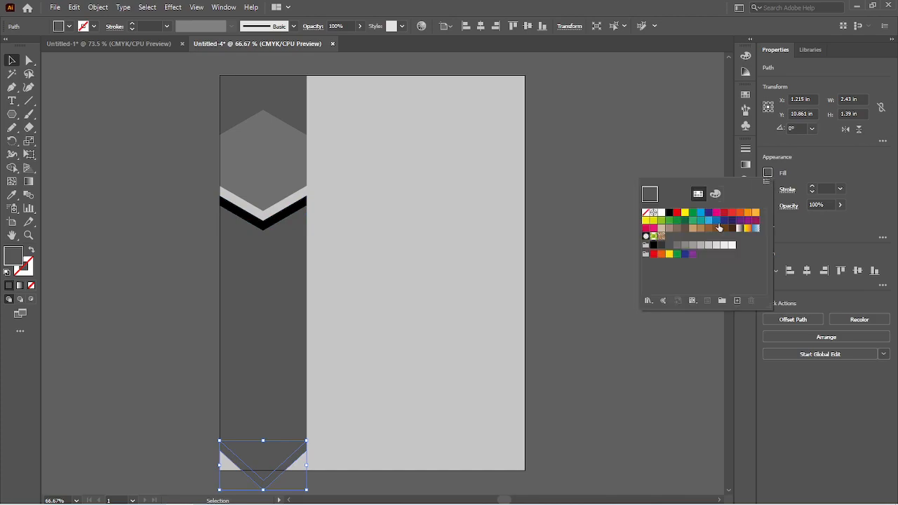
pyautogui.click(670, 212)
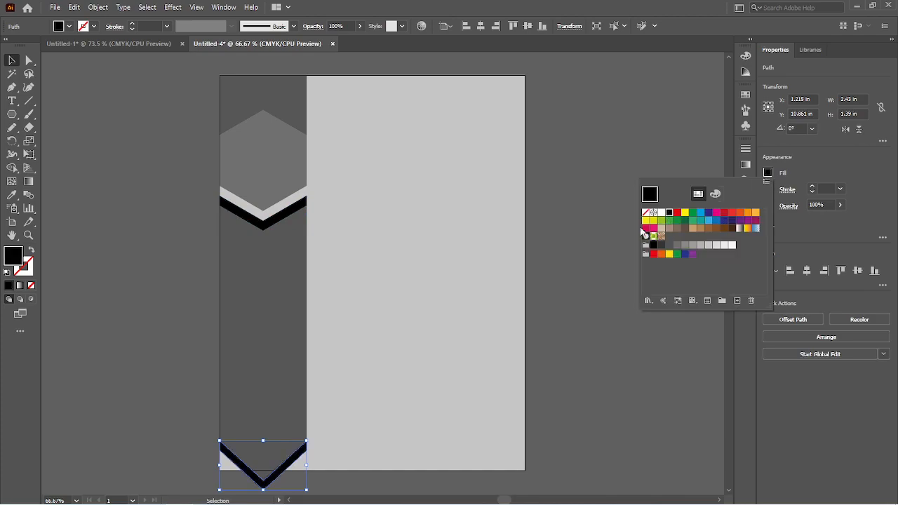
pyautogui.click(496, 309)
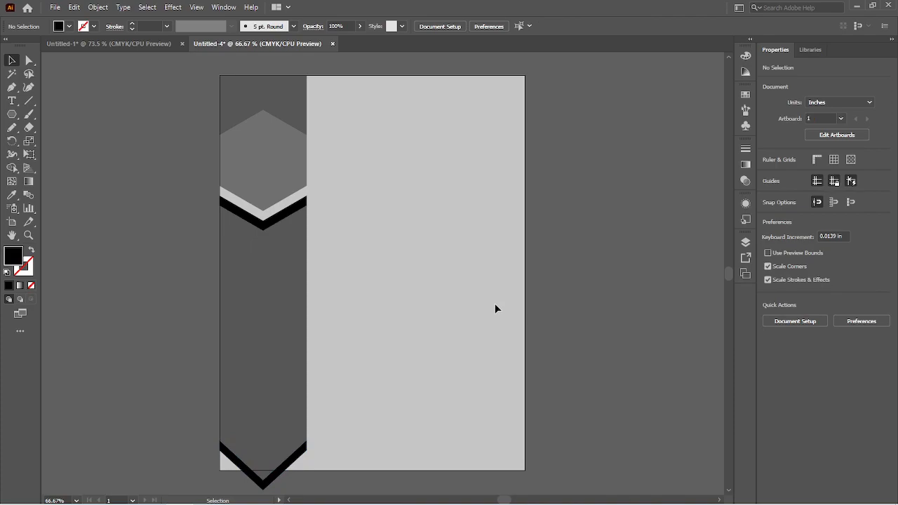
pyautogui.click(305, 257)
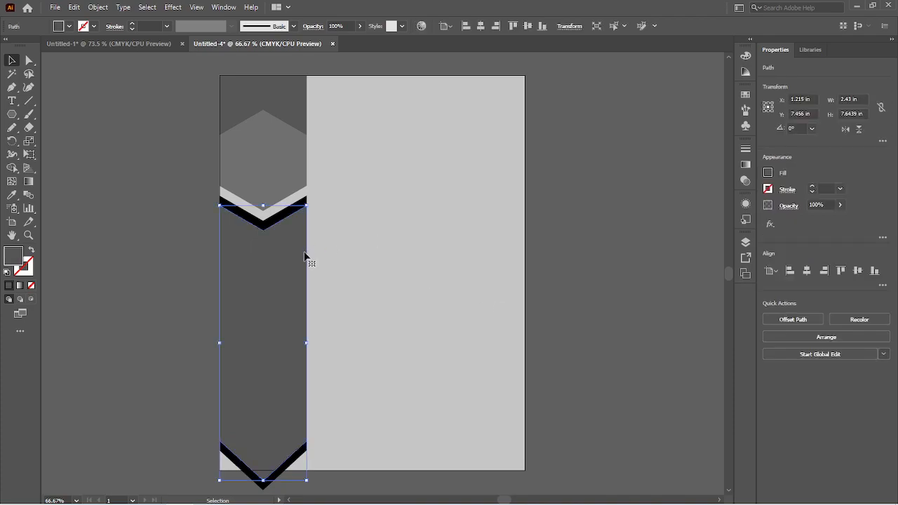
# Step: Draw a vertical line down the sidebar's centre from the top edge to the chevron tip
pyautogui.click(375, 265)
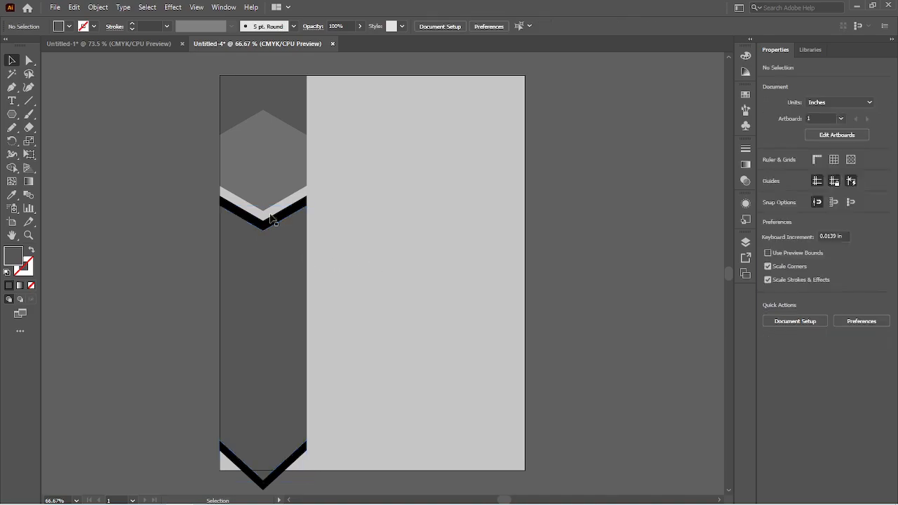
pyautogui.click(29, 101)
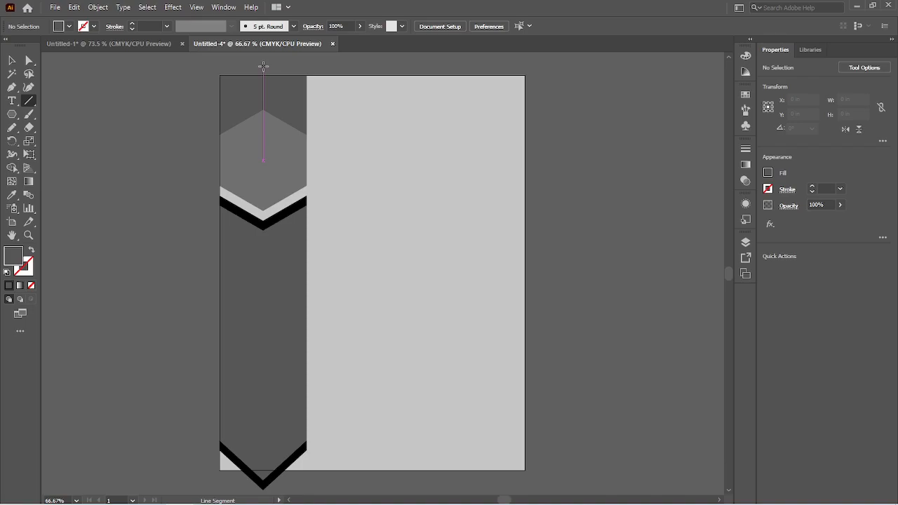
pyautogui.moveTo(264, 66); pyautogui.dragTo(264, 342)
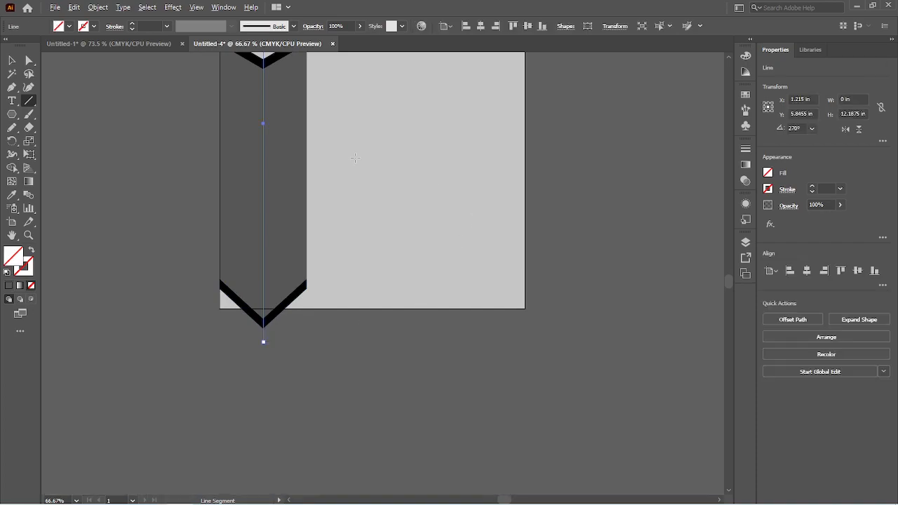
pyautogui.scroll(-1, 355, 158)
pyautogui.scroll(3, 379, 237)
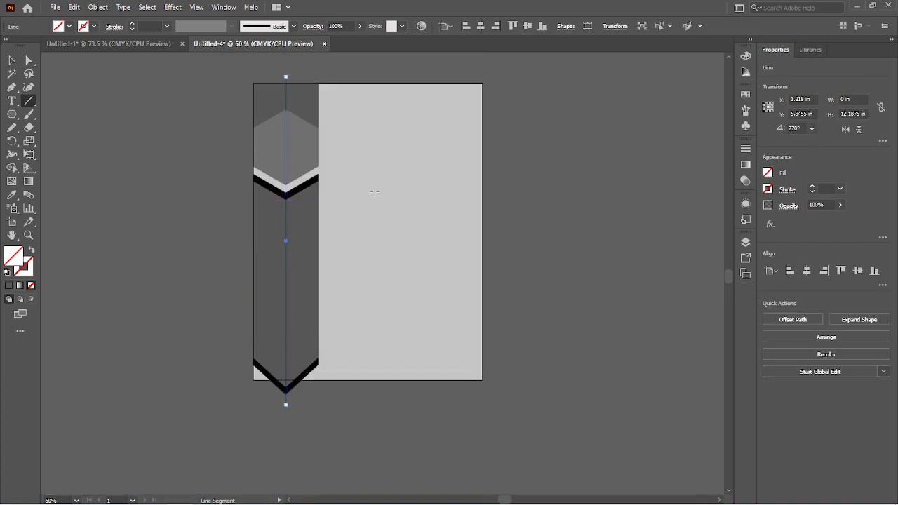
pyautogui.press('v')
pyautogui.click(337, 252)
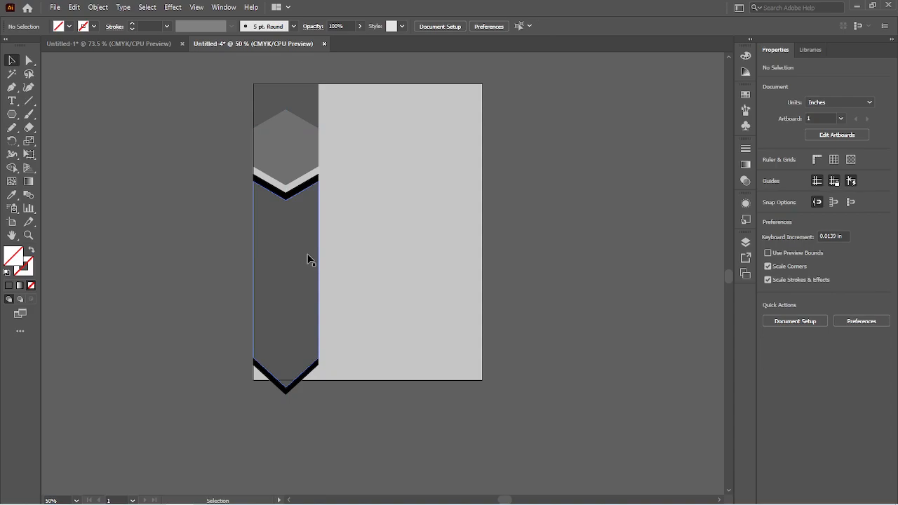
# Step: Select the sidebar pieces and the centre line, then apply Pathfinder Divide
pyautogui.click(309, 260)
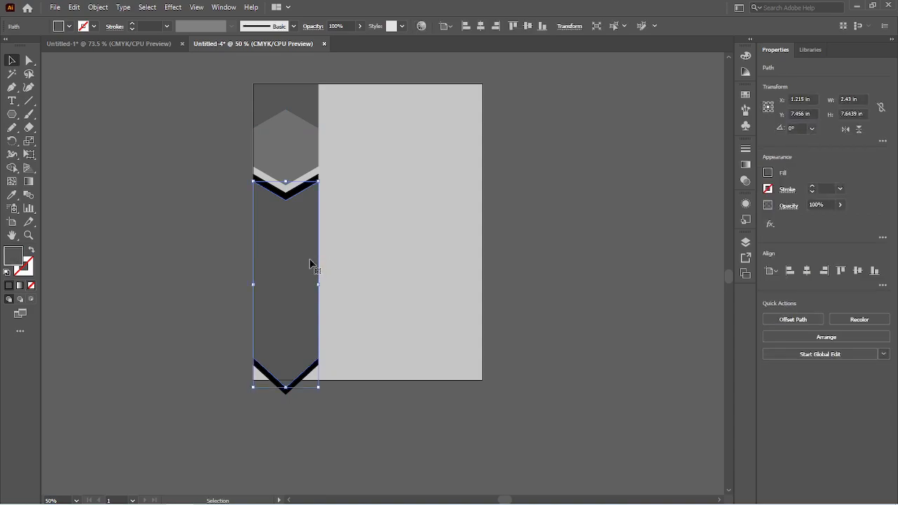
pyautogui.keyDown('shift'); pyautogui.click(316, 119); pyautogui.keyUp('shift')
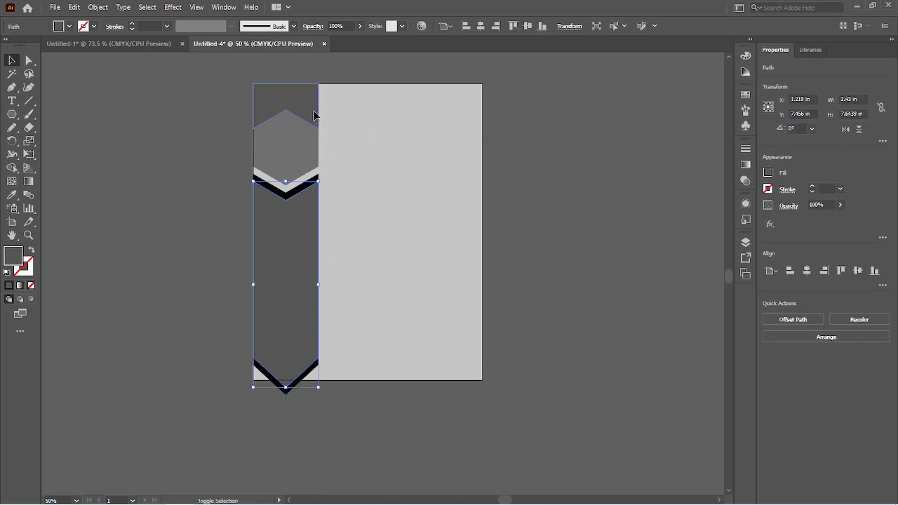
pyautogui.keyDown('shift'); pyautogui.click(285, 229); pyautogui.keyUp('shift')
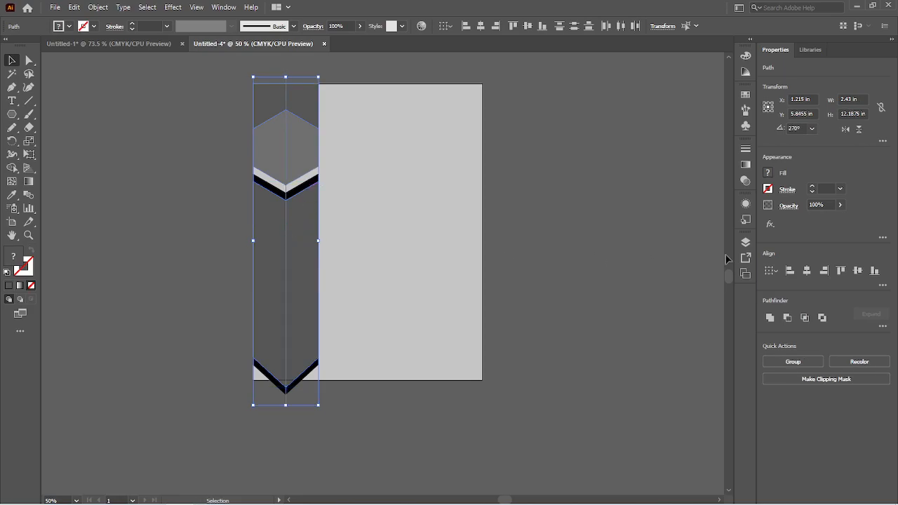
pyautogui.click(883, 326)
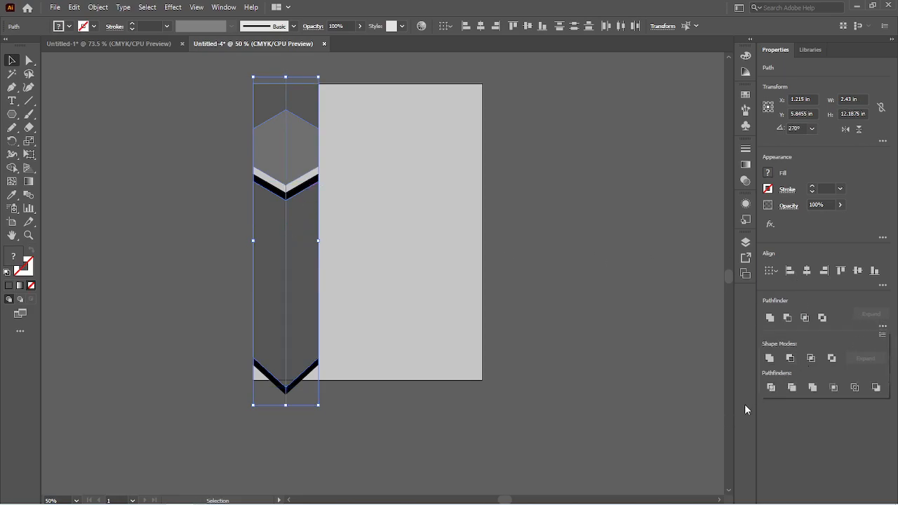
pyautogui.click(773, 387)
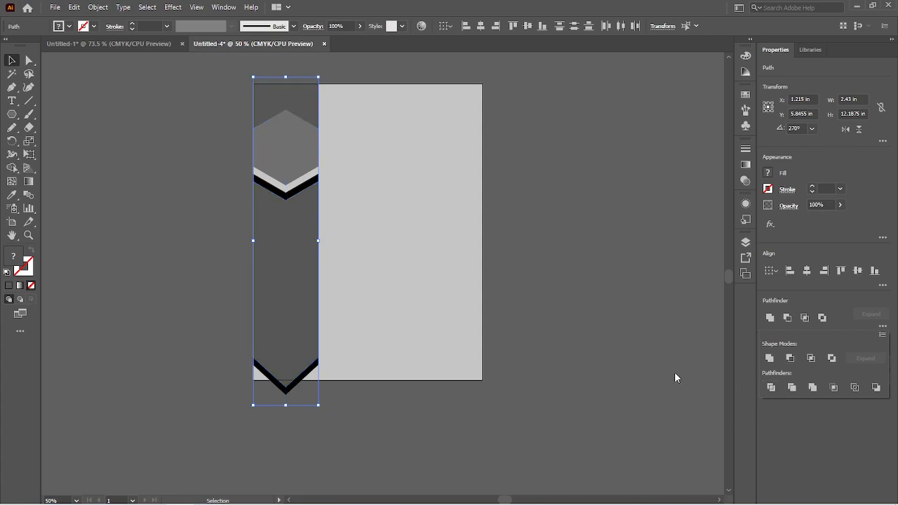
# Step: Ungroup the divided left and right sidebar halves
pyautogui.click(451, 282)
pyautogui.click(284, 302)
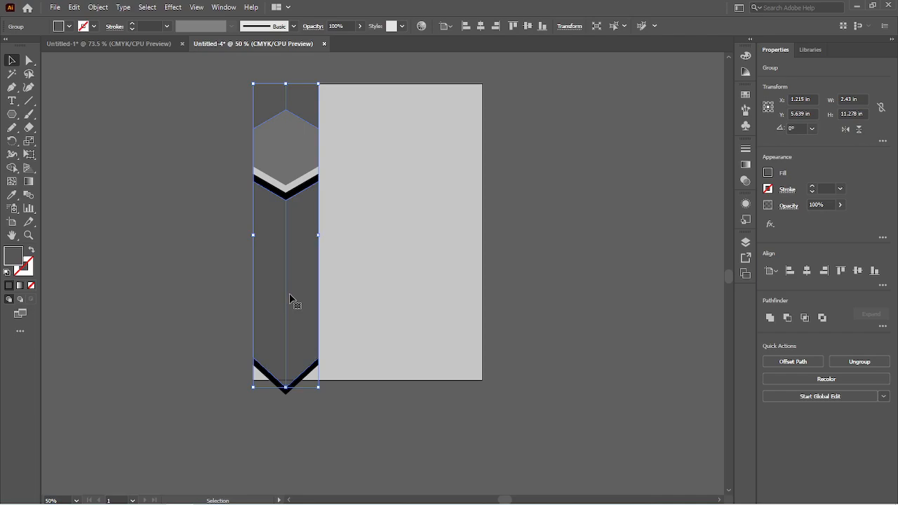
pyautogui.rightClick(289, 294)
pyautogui.click(334, 191)
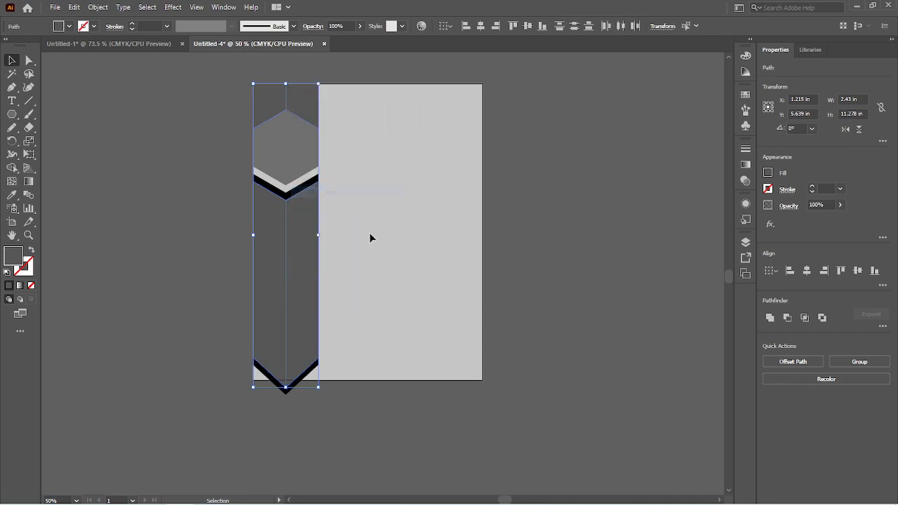
pyautogui.click(369, 233)
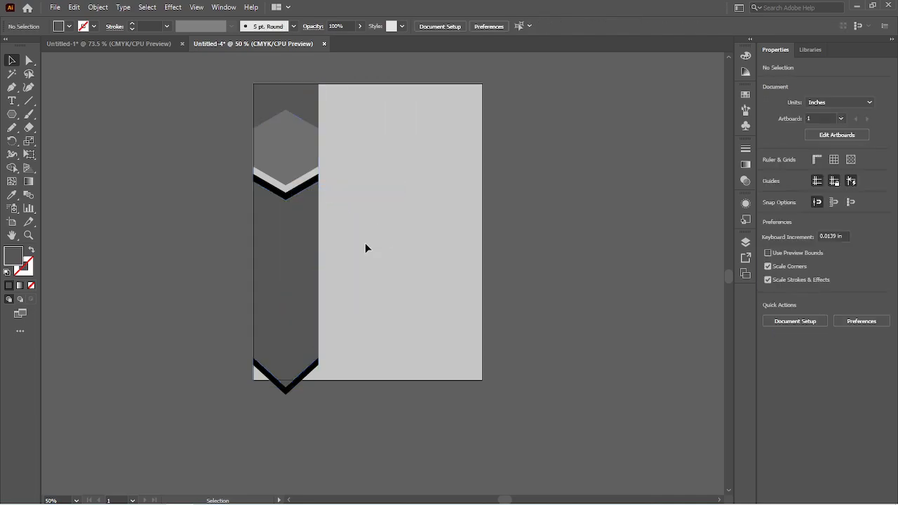
# Step: Fill the sidebar's two left pieces with a lighter grey swatch
pyautogui.click(266, 266)
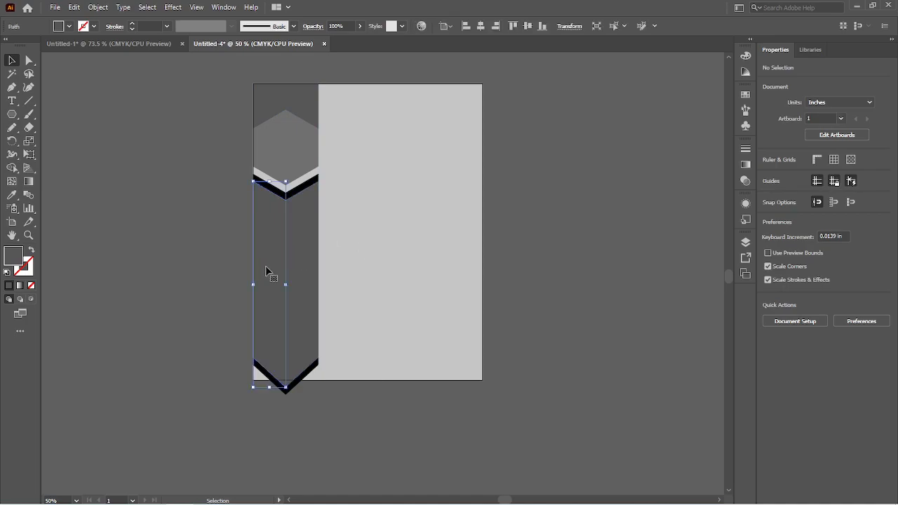
pyautogui.keyDown('shift'); pyautogui.click(269, 107); pyautogui.keyUp('shift')
pyautogui.click(768, 177)
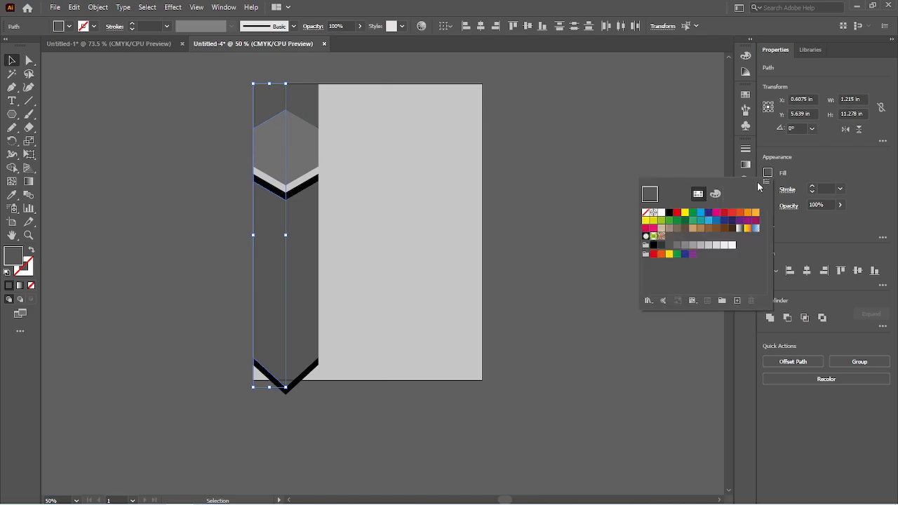
pyautogui.click(677, 246)
pyautogui.click(408, 262)
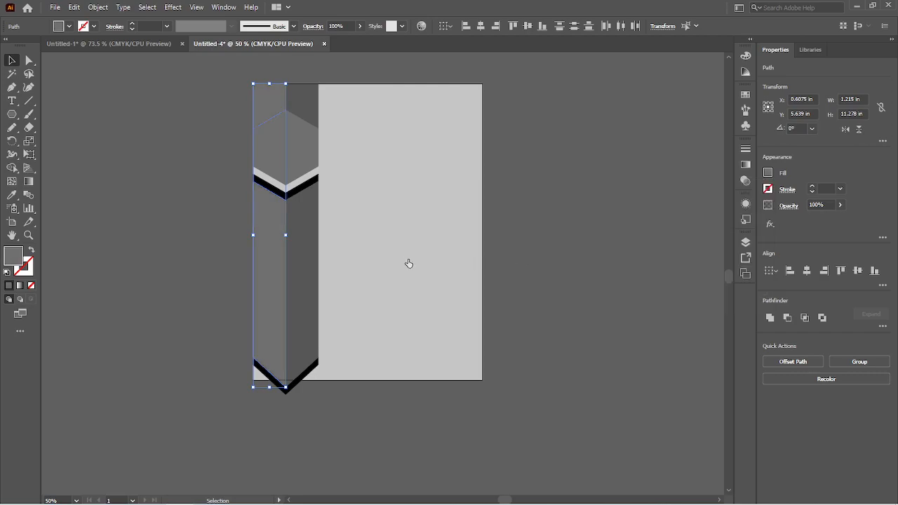
pyautogui.click(408, 260)
# Step: Fill the sidebar's two right pieces with a darker grey swatch
pyautogui.click(313, 288)
pyautogui.keyDown('shift'); pyautogui.click(317, 122); pyautogui.keyUp('shift')
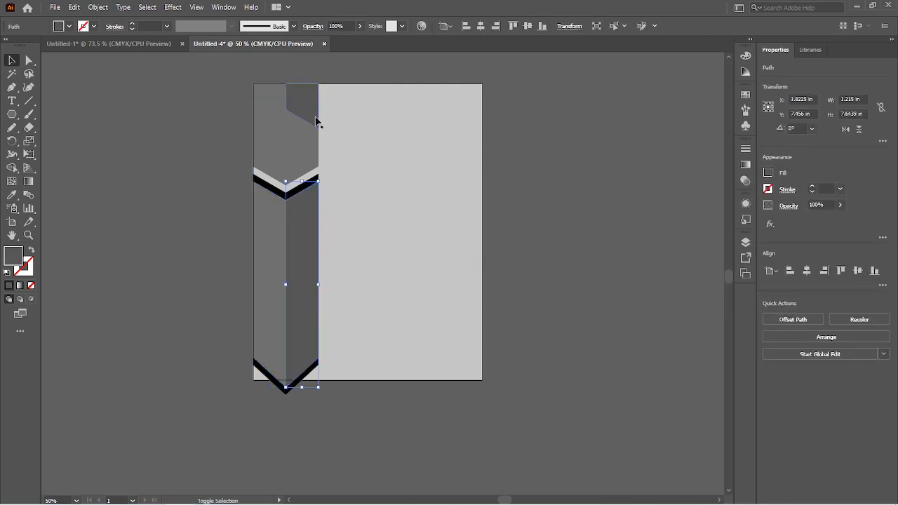
pyautogui.click(769, 172)
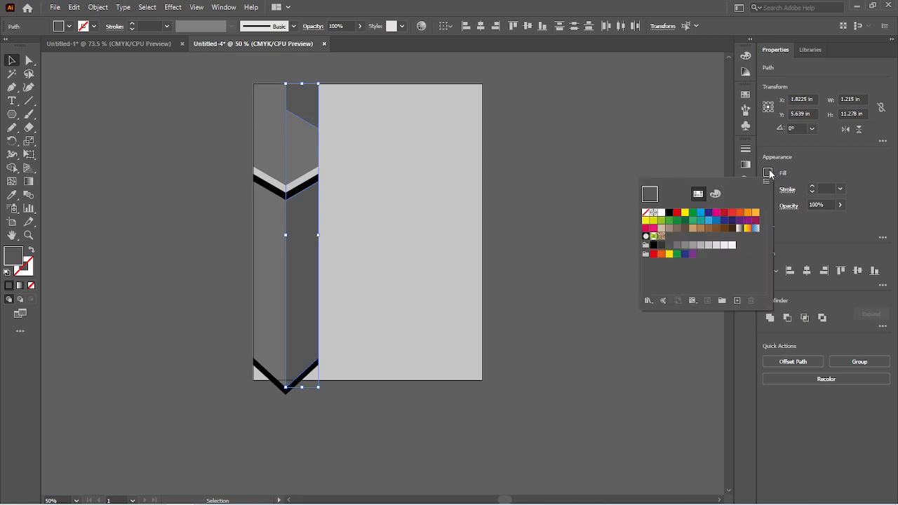
pyautogui.click(661, 245)
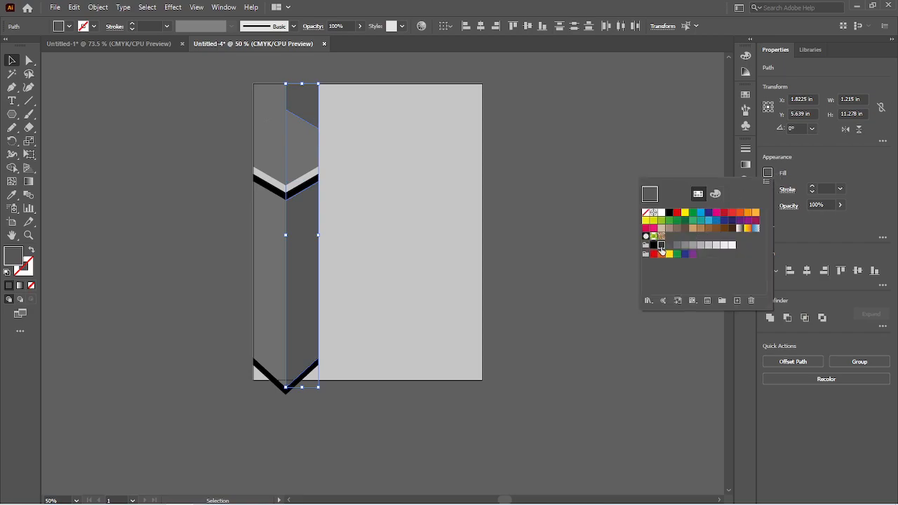
pyautogui.click(416, 272)
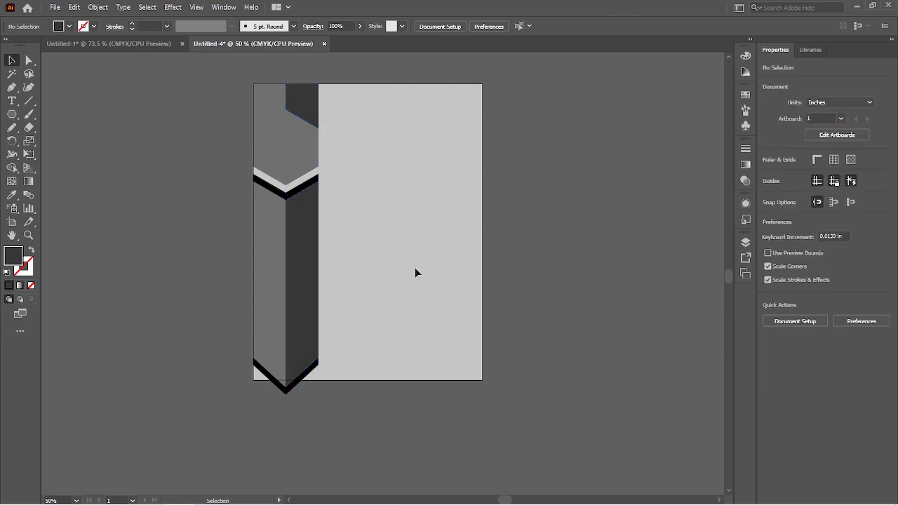
pyautogui.click(298, 150)
# Step: Shrink the hexagon slightly and make it a black outline with no fill
pyautogui.press('a')
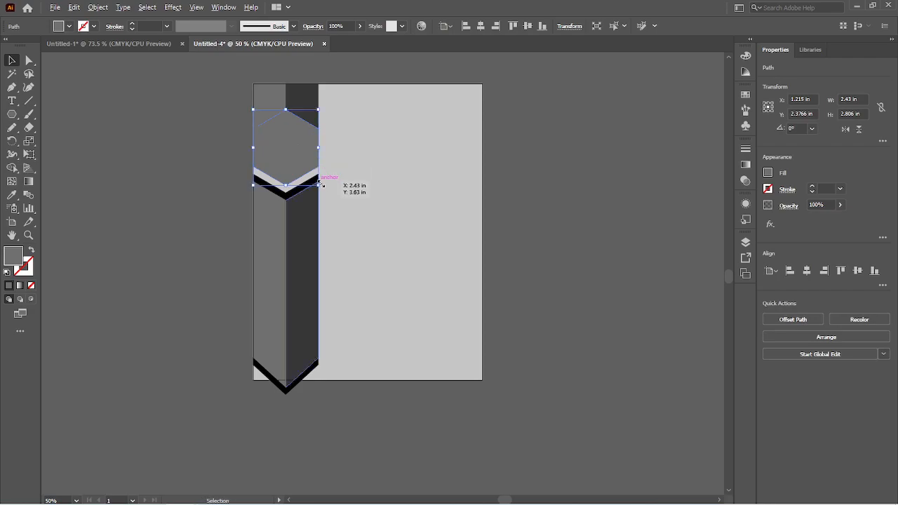
pyautogui.moveTo(319, 185); pyautogui.dragTo(318, 183)
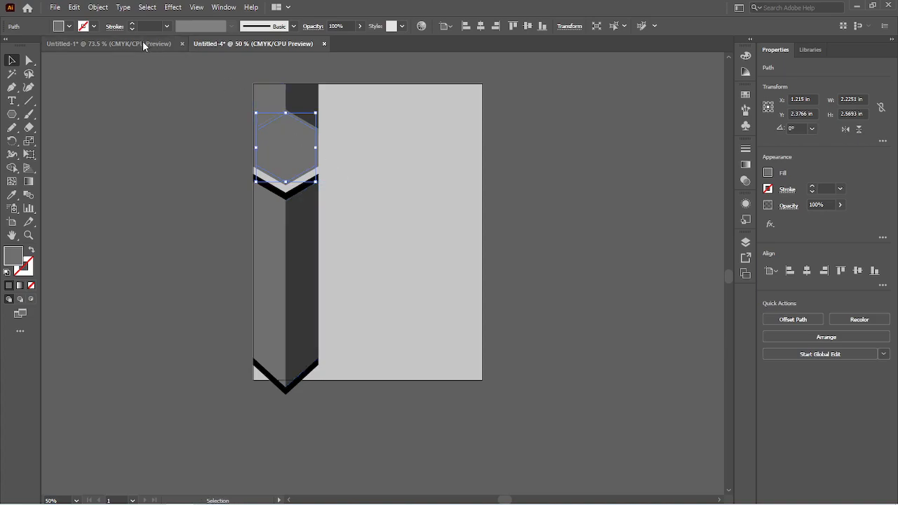
pyautogui.click(31, 249)
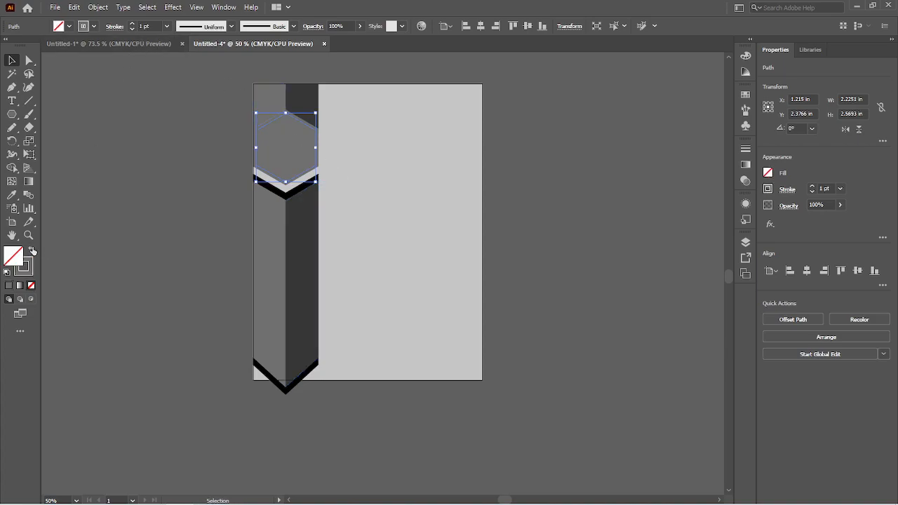
pyautogui.click(769, 191)
pyautogui.click(661, 261)
# Step: Set the hexagon's outline weight to 4 pt
pyautogui.click(150, 26)
pyautogui.scroll(2, 151, 26)
pyautogui.scroll(1, 151, 26)
pyautogui.press('Return')
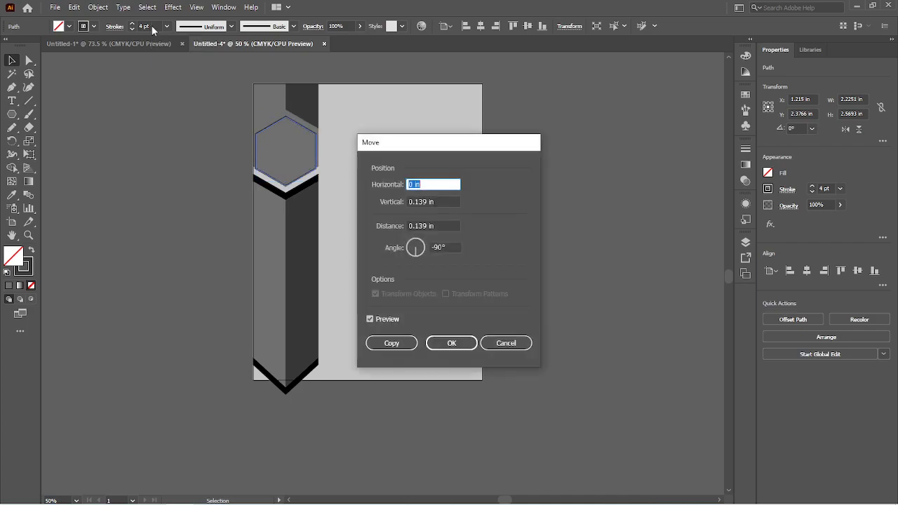
pyautogui.press('Escape')
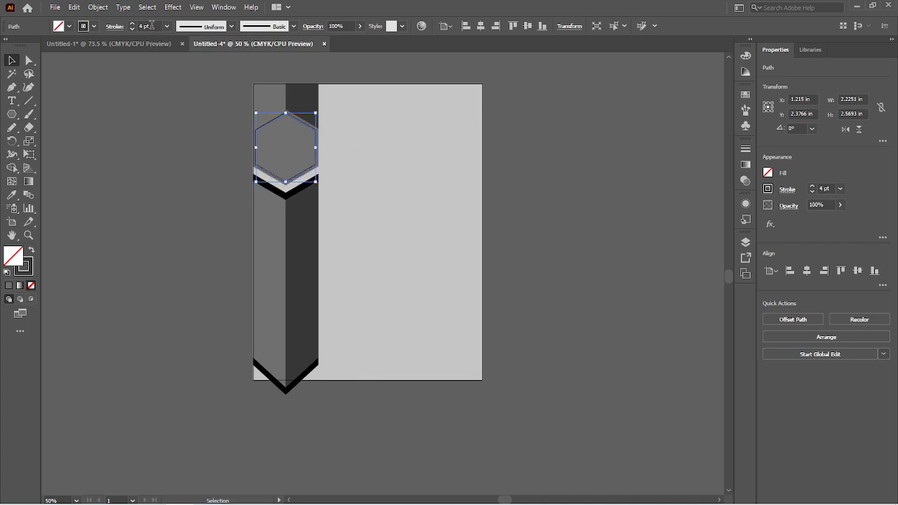
pyautogui.press('Return')
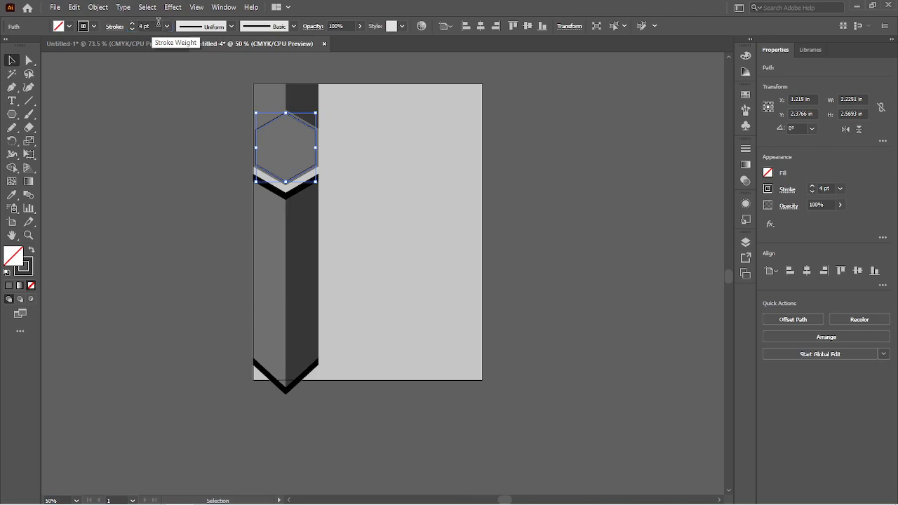
pyautogui.click(134, 137)
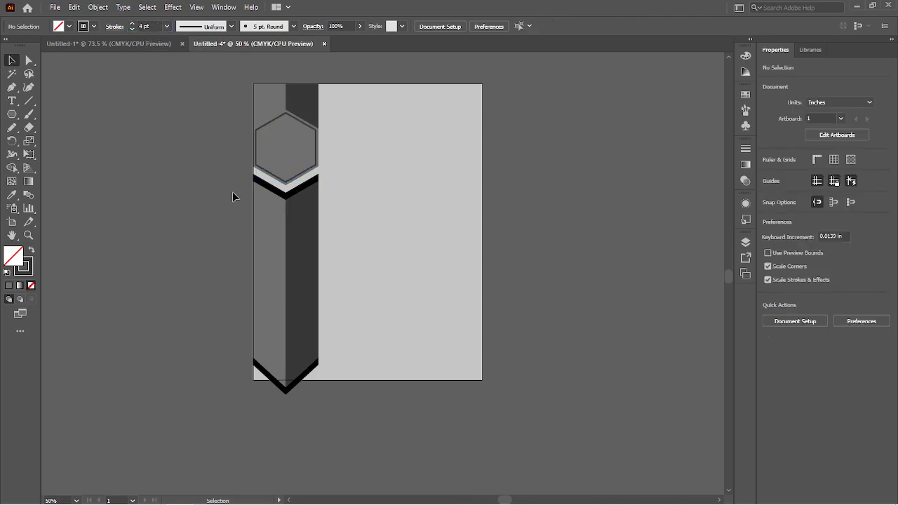
# Step: Make the front hexagon an unfilled outline with a 6 pt stroke weight
pyautogui.scroll(1, 320, 210)
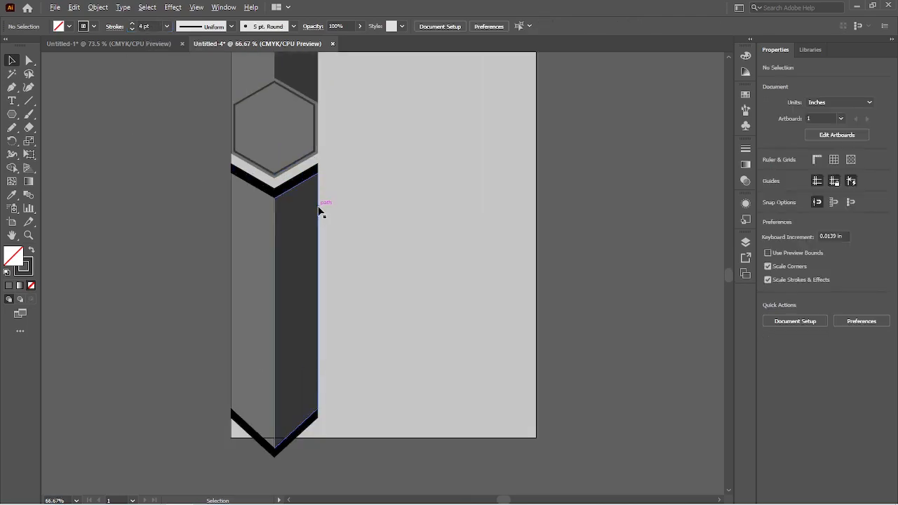
pyautogui.click(319, 151)
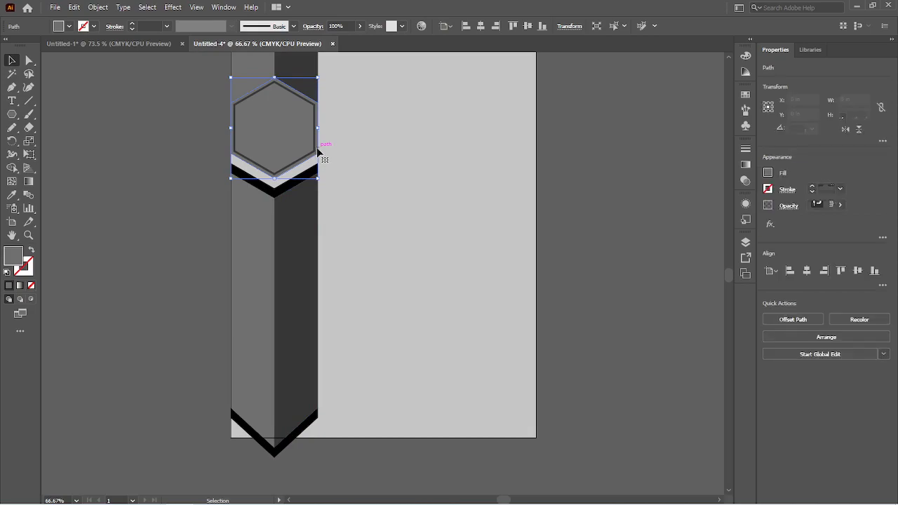
pyautogui.click(31, 251)
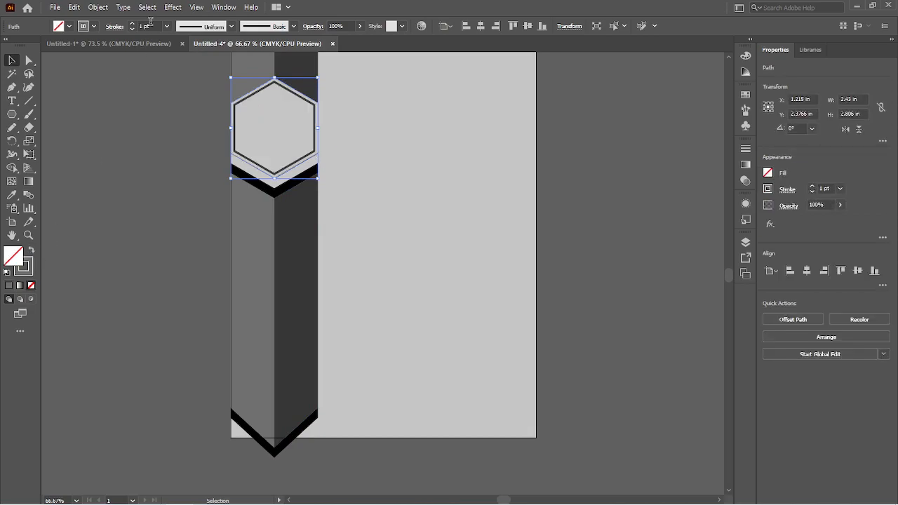
pyautogui.click(150, 26)
pyautogui.write('6')
pyautogui.press('Return')
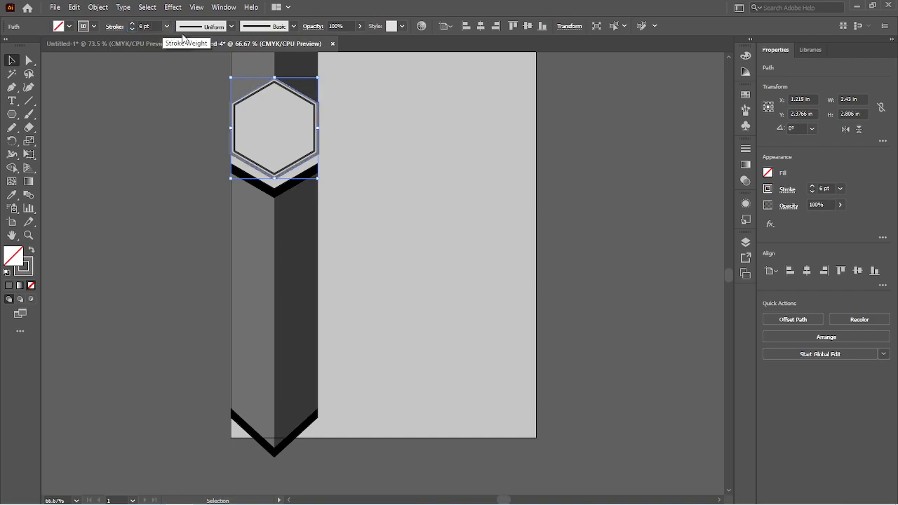
pyautogui.click(382, 140)
# Step: Align the hexagon's stroke to the inside of its path
pyautogui.scroll(3, 325, 117)
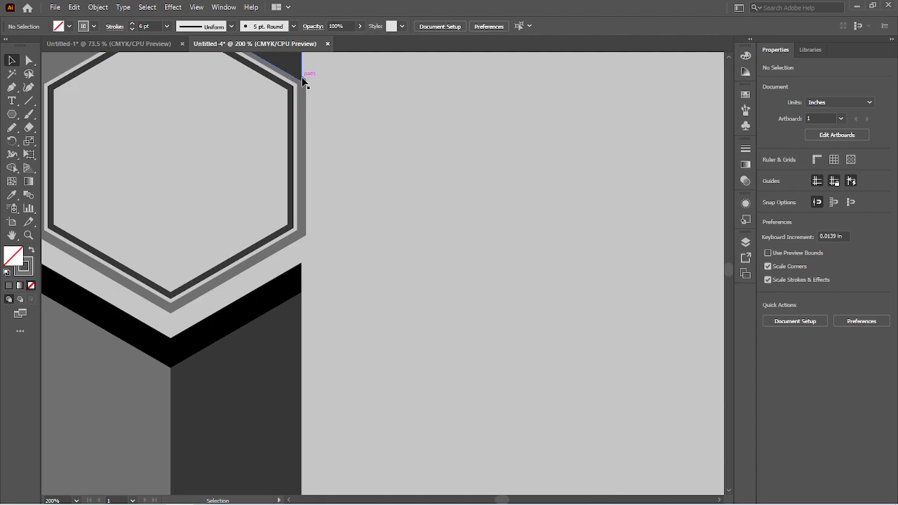
pyautogui.click(302, 101)
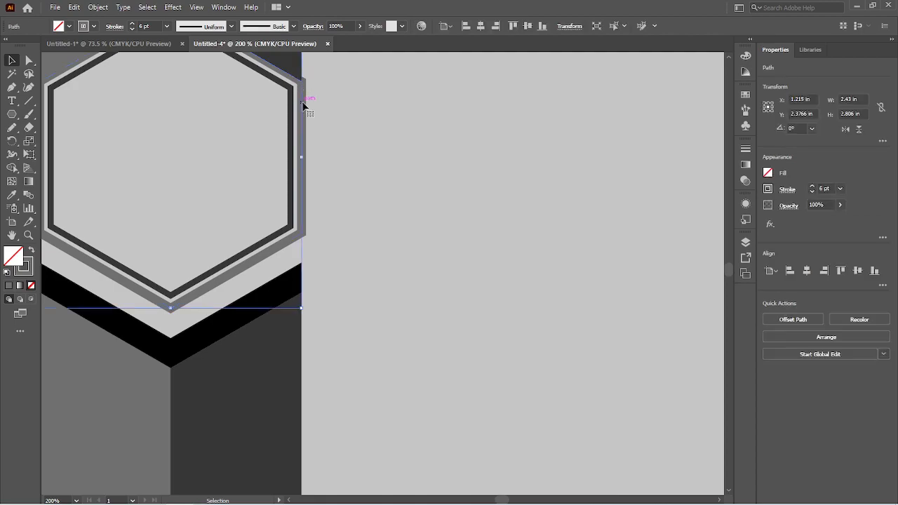
pyautogui.click(114, 26)
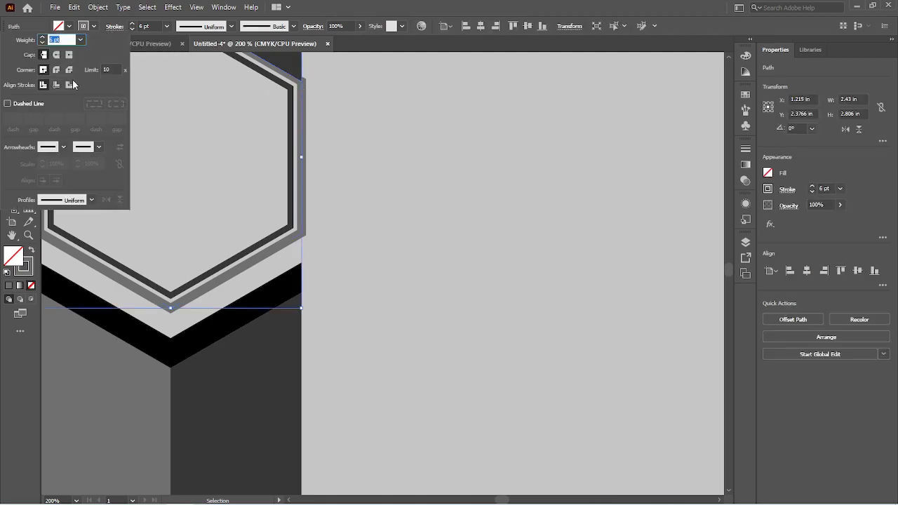
pyautogui.click(55, 85)
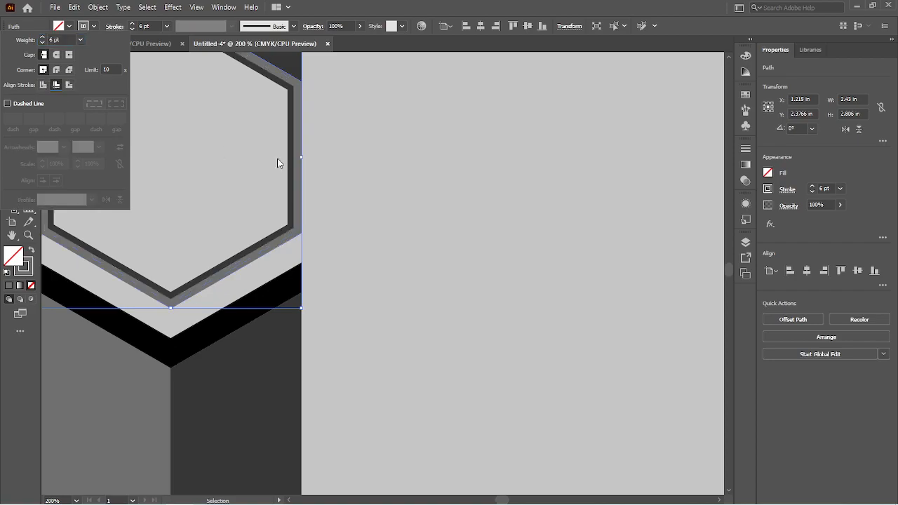
pyautogui.scroll(-1, 326, 165)
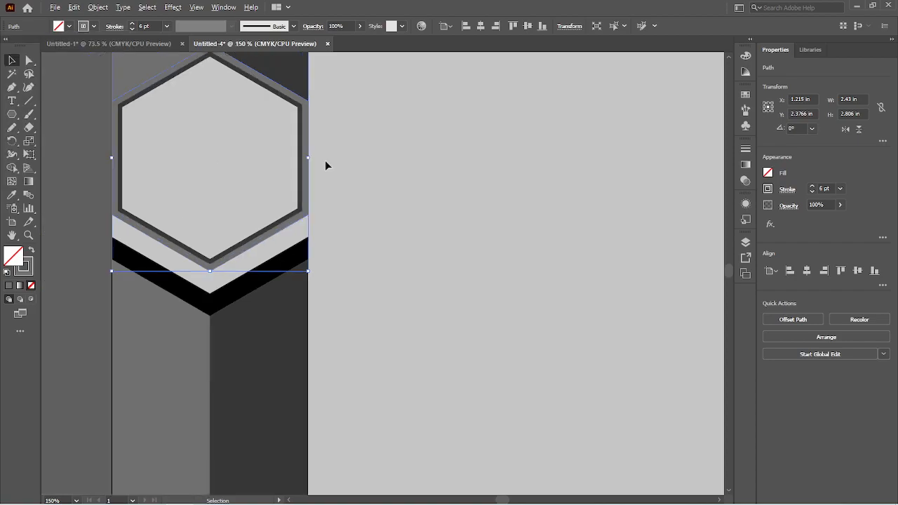
pyautogui.scroll(-1, 326, 165)
pyautogui.click(357, 188)
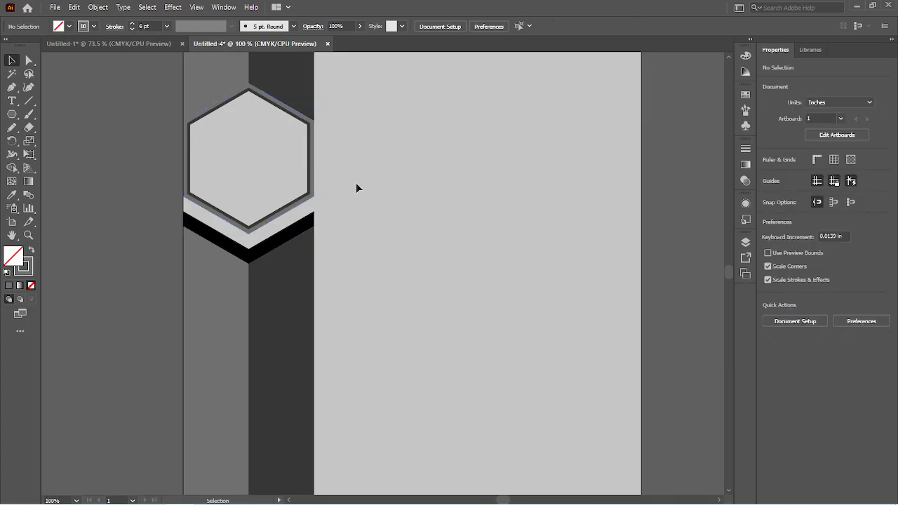
# Step: Colour the hexagon's outline with a medium grey swatch
pyautogui.click(315, 186)
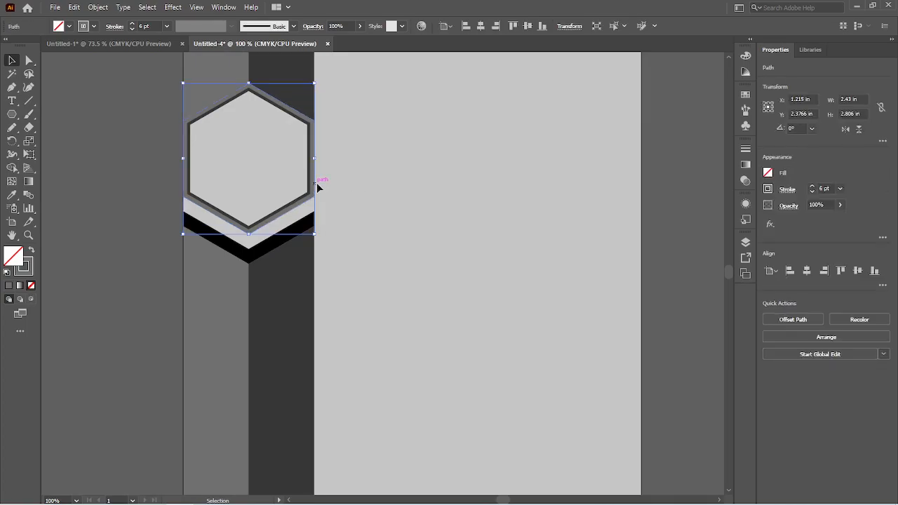
pyautogui.click(770, 175)
pyautogui.click(769, 190)
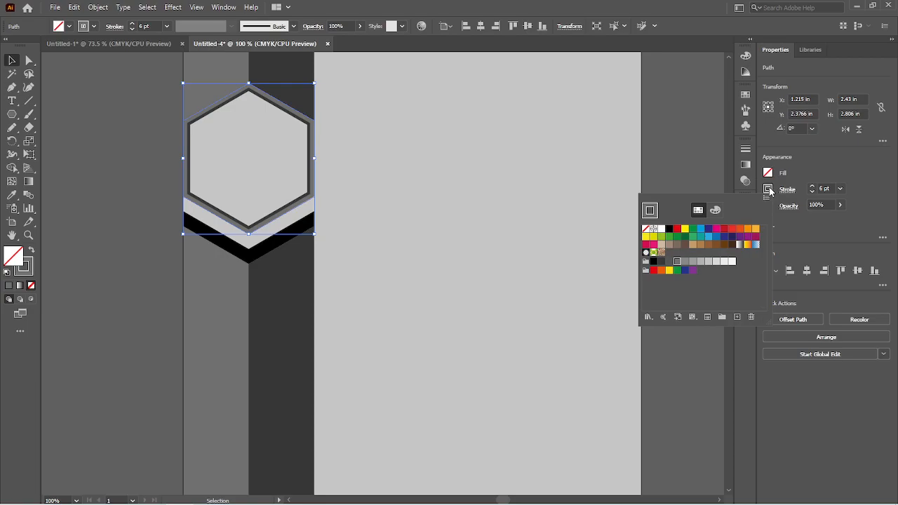
pyautogui.click(669, 262)
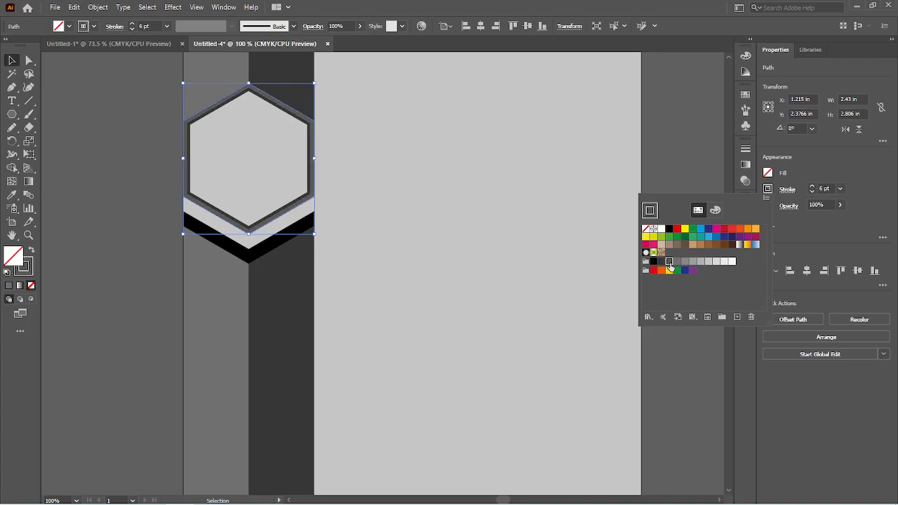
pyautogui.click(410, 202)
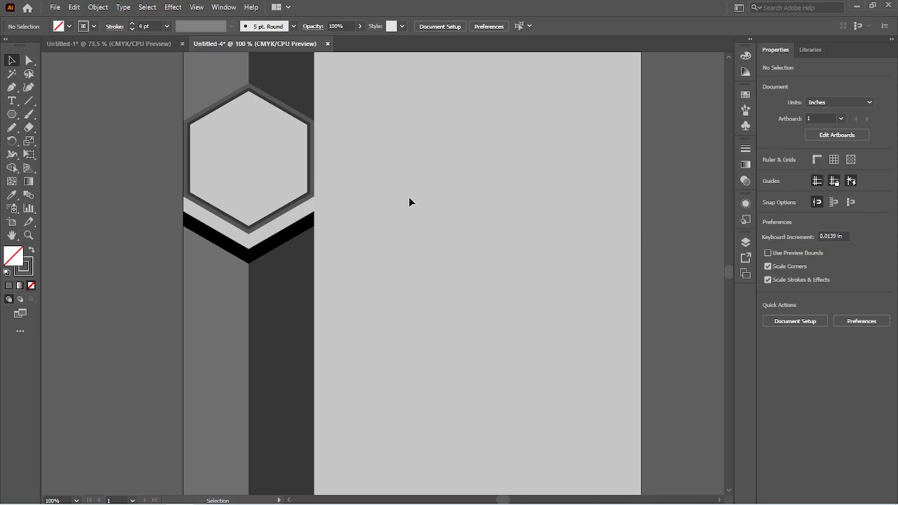
# Step: Group the chevron band pieces with Ctrl+G and nudge the group upward
pyautogui.scroll(-1, 410, 202)
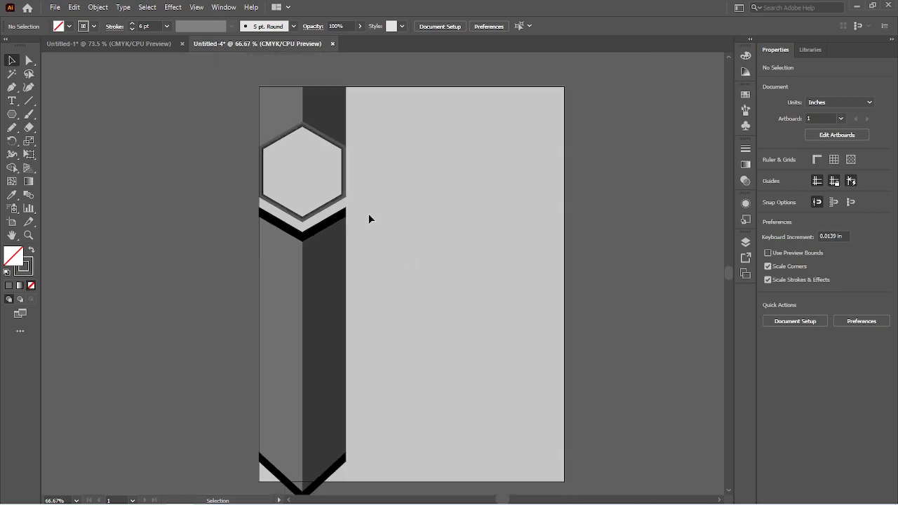
pyautogui.moveTo(369, 209); pyautogui.dragTo(361, 377)
pyautogui.moveTo(376, 226); pyautogui.dragTo(272, 494)
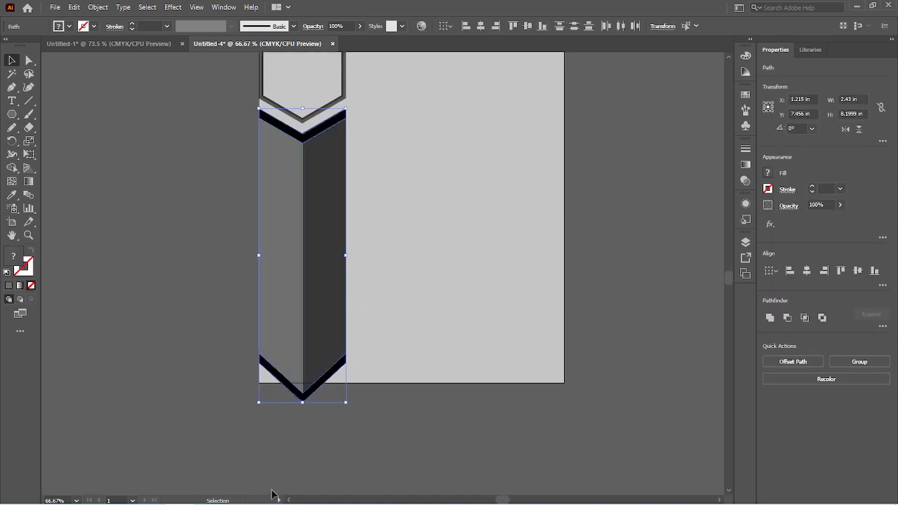
pyautogui.hotkey('ctrl', 'g')
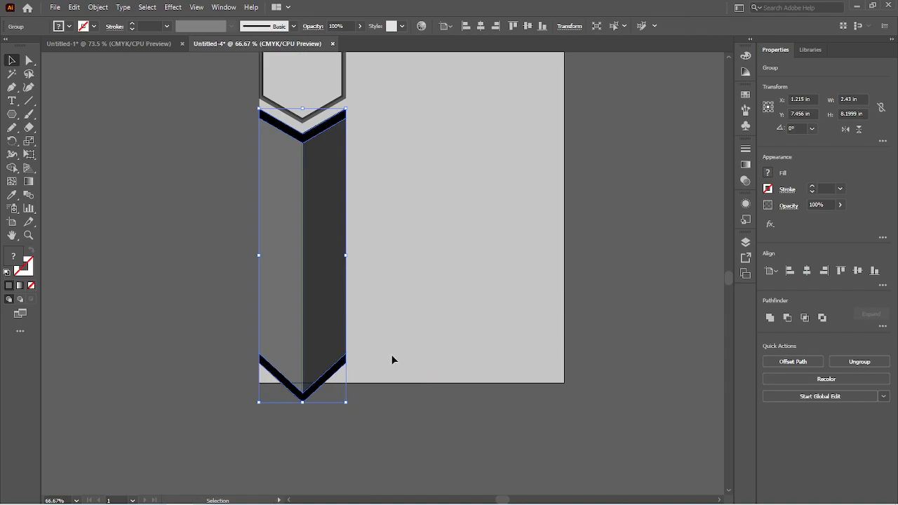
pyautogui.hotkey('shift', 'Up')
pyautogui.hotkey('shift', 'Up')
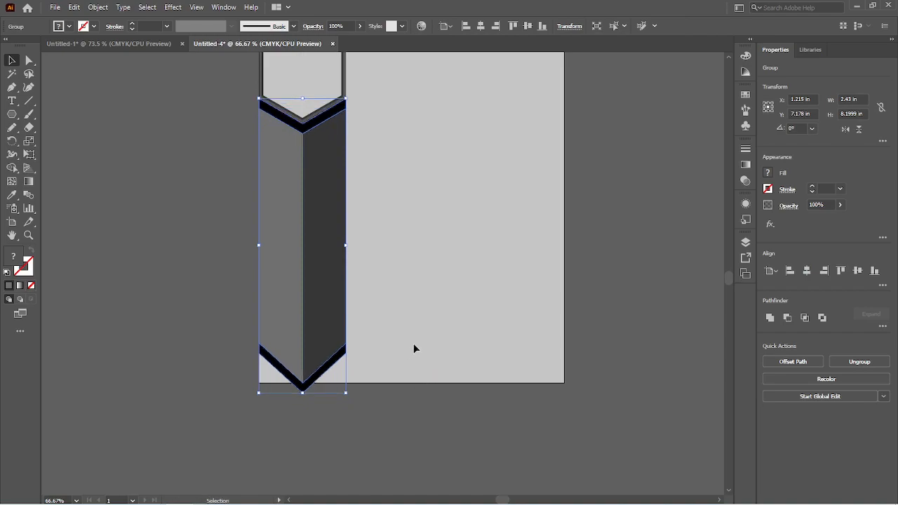
# Step: Shorten the chevron band group from the bottom so its tip ends at the page bottom
pyautogui.click(413, 347)
pyautogui.click(318, 358)
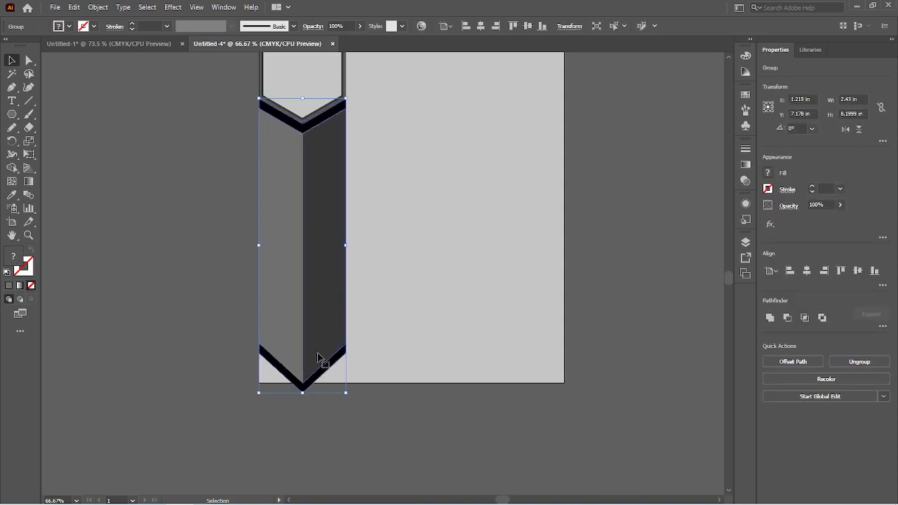
pyautogui.moveTo(305, 391); pyautogui.dragTo(307, 380)
pyautogui.click(307, 395)
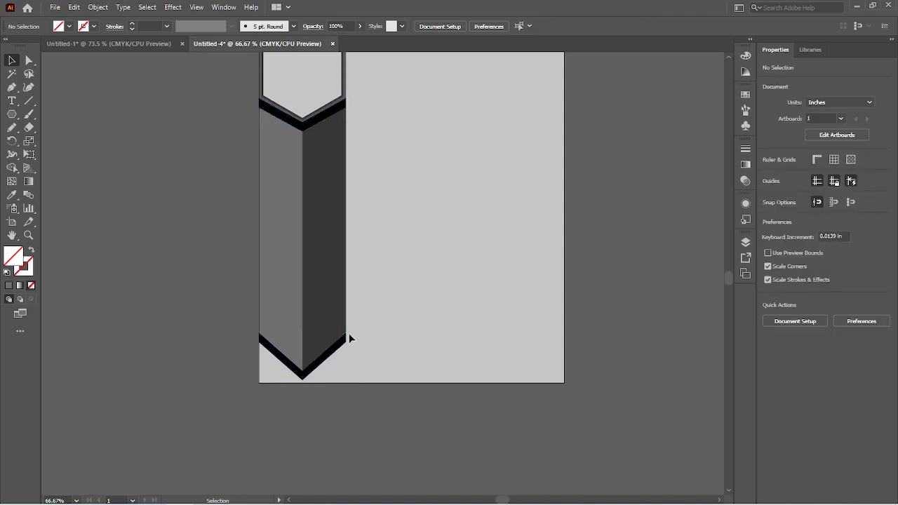
pyautogui.scroll(-1, 383, 198)
pyautogui.moveTo(426, 143); pyautogui.dragTo(375, 279)
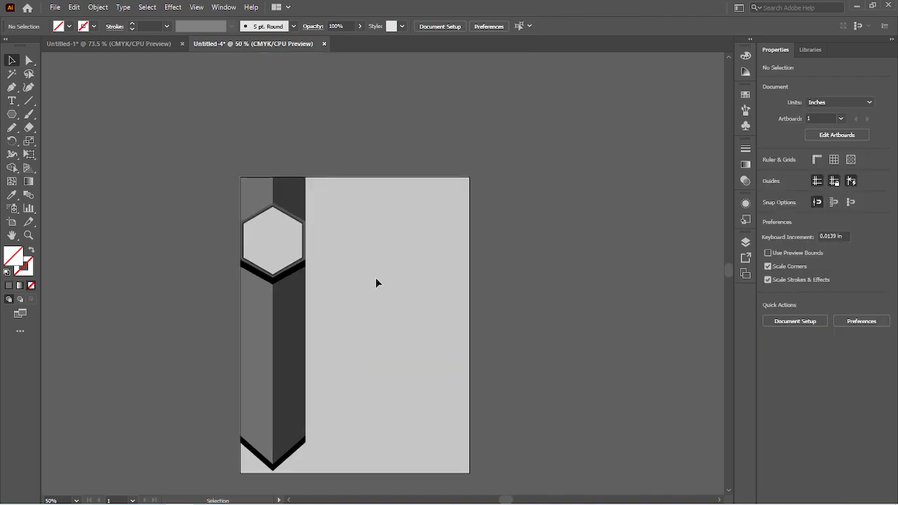
# Step: Draw a 6.07 x 1.68 in header rectangle beside the sidebar and sample the left strip's grey
pyautogui.moveTo(12, 114); pyautogui.dragTo(37, 116)
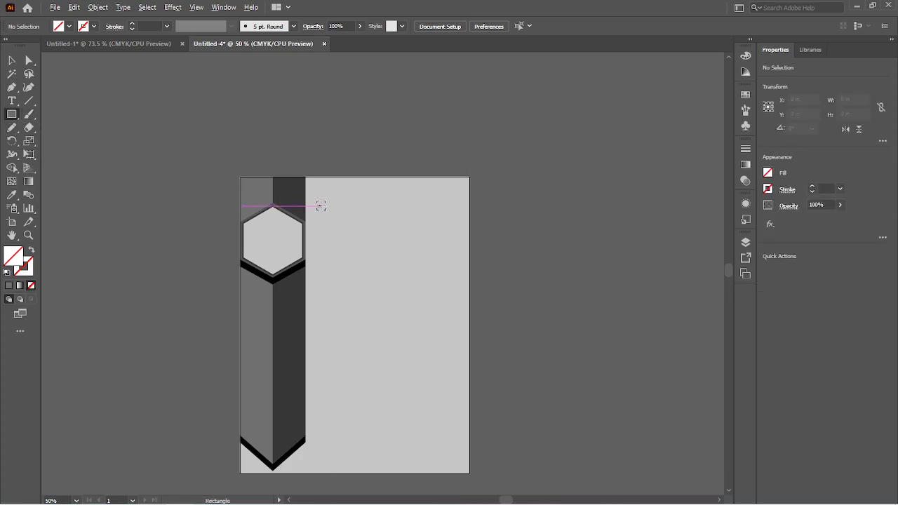
pyautogui.scroll(2, 320, 202)
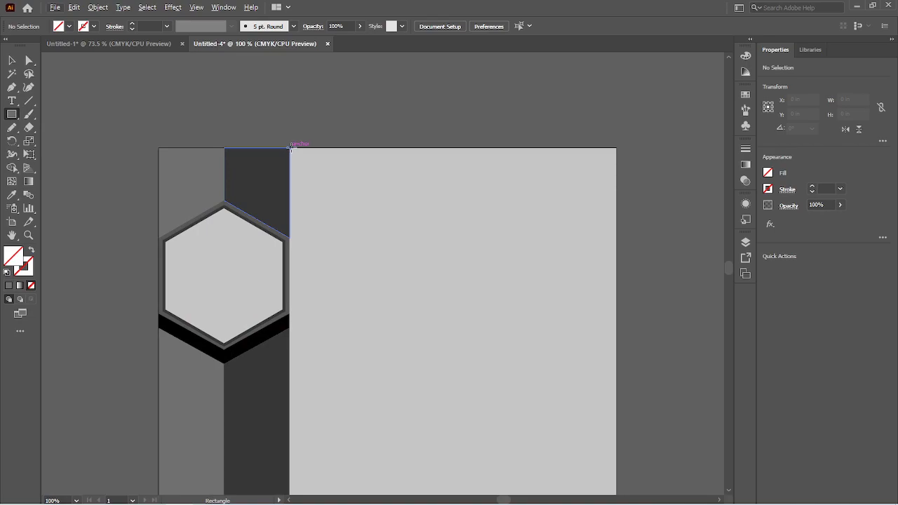
pyautogui.moveTo(289, 147); pyautogui.dragTo(616, 238)
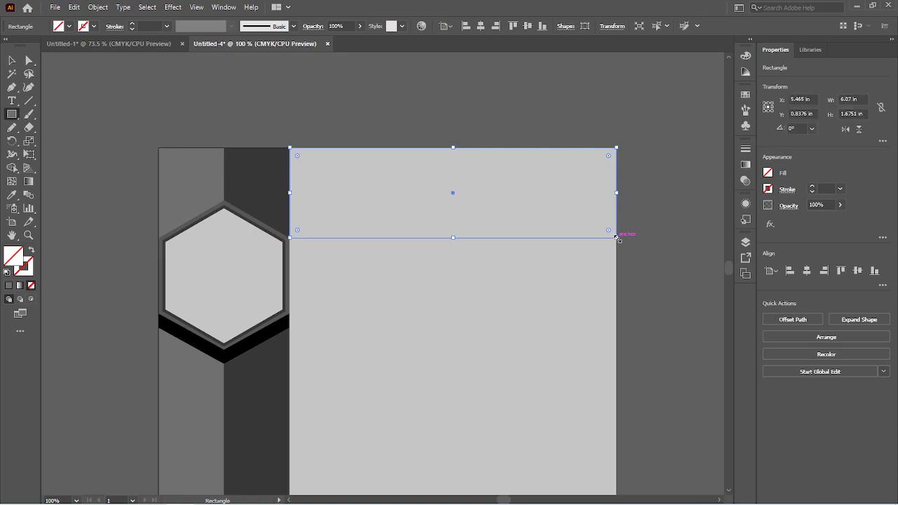
pyautogui.press('i')
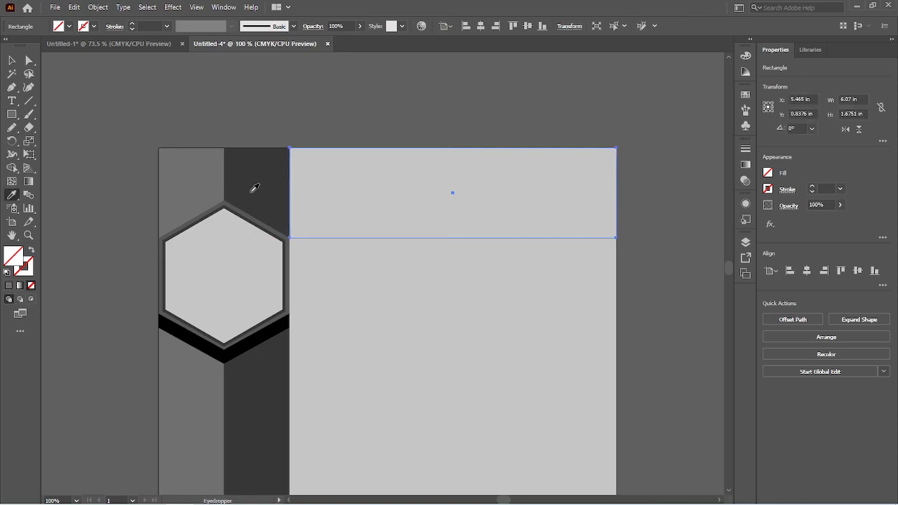
pyautogui.click(218, 185)
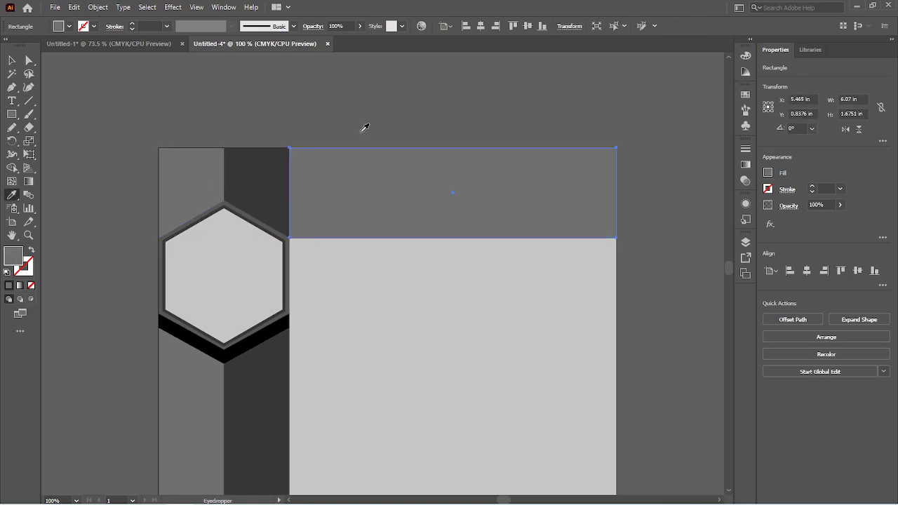
pyautogui.press('v')
pyautogui.click(392, 110)
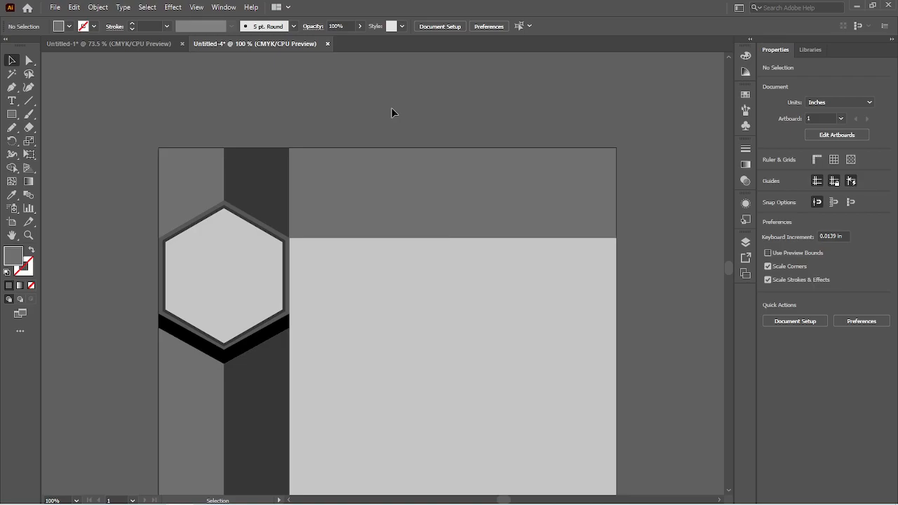
# Step: Pen a curve without fill from the header's top-right corner down to its lower-left corner
pyautogui.click(12, 87)
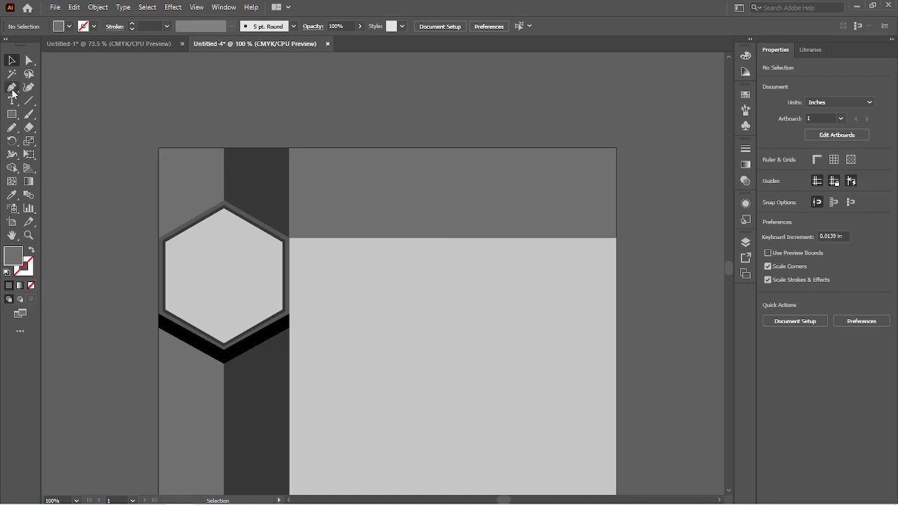
pyautogui.click(615, 148)
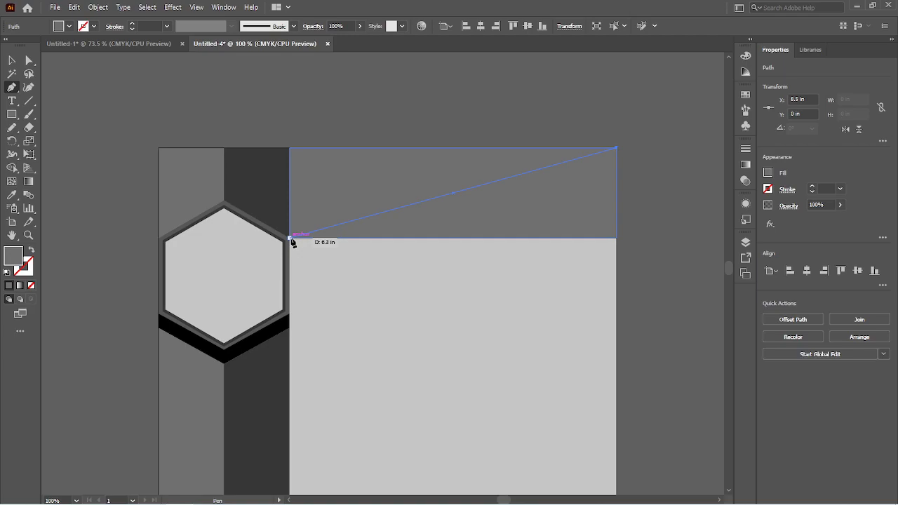
pyautogui.moveTo(290, 148); pyautogui.dragTo(290, 239)
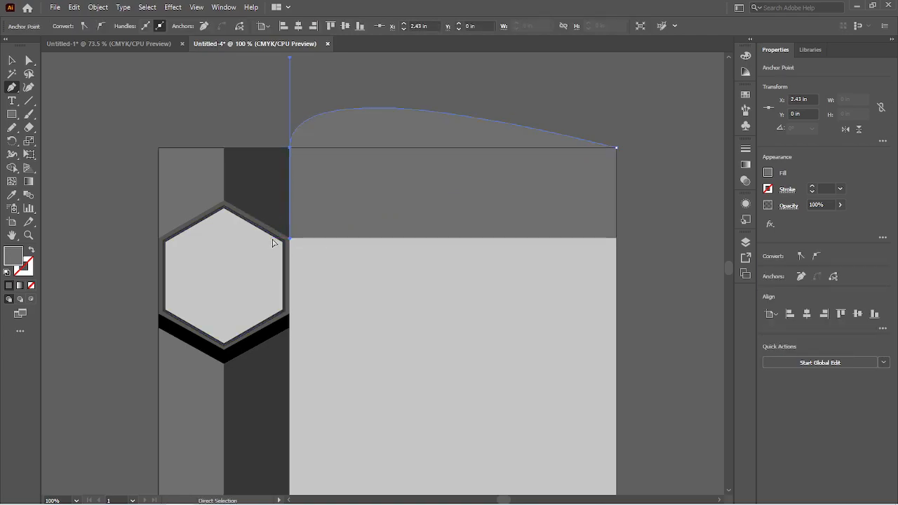
pyautogui.hotkey('ctrl', 'z')
pyautogui.hotkey('shift', 'x')
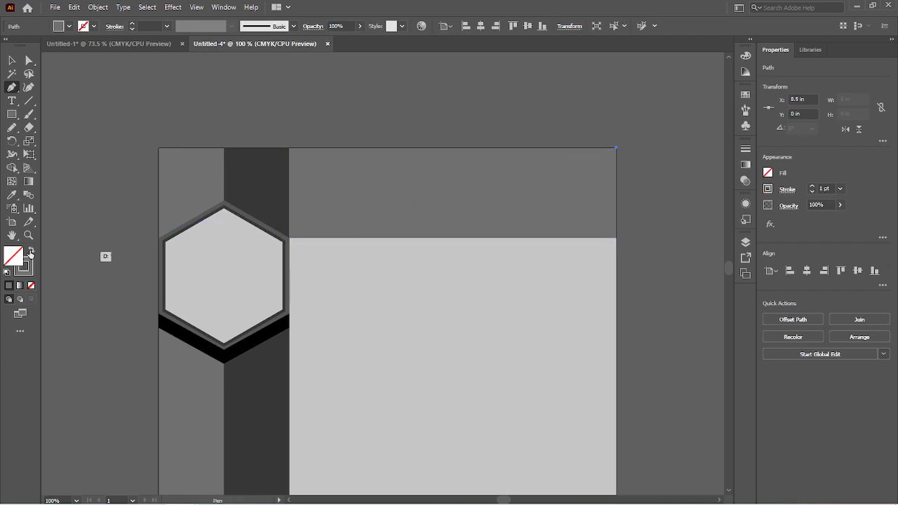
pyautogui.moveTo(290, 239); pyautogui.dragTo(155, 229)
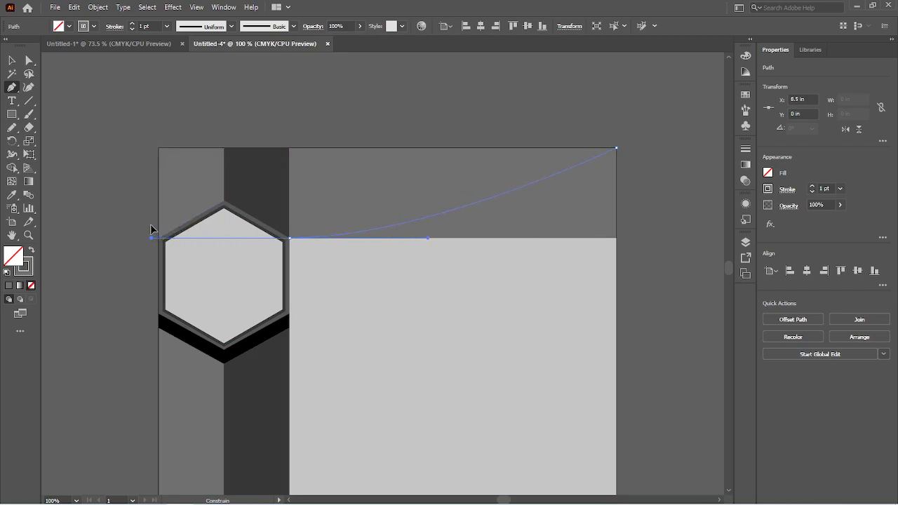
pyautogui.moveTo(141, 229); pyautogui.dragTo(141, 229)
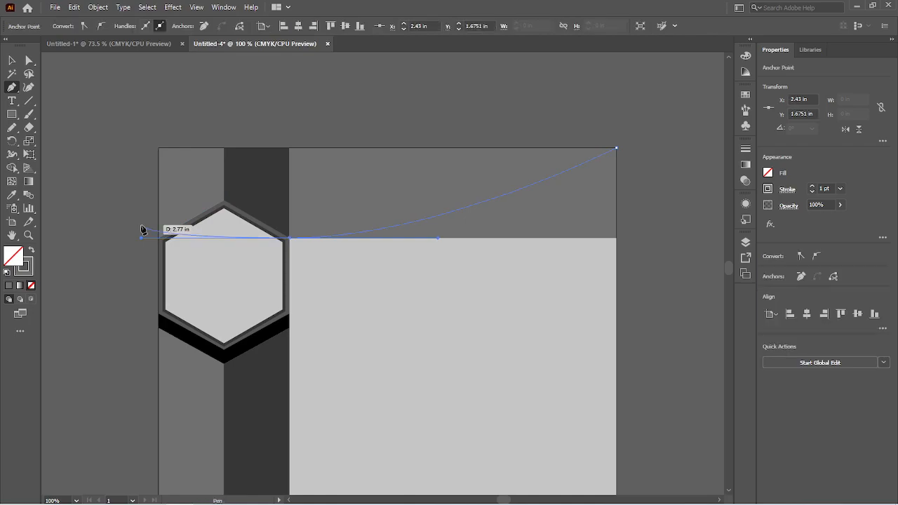
pyautogui.click(10, 64)
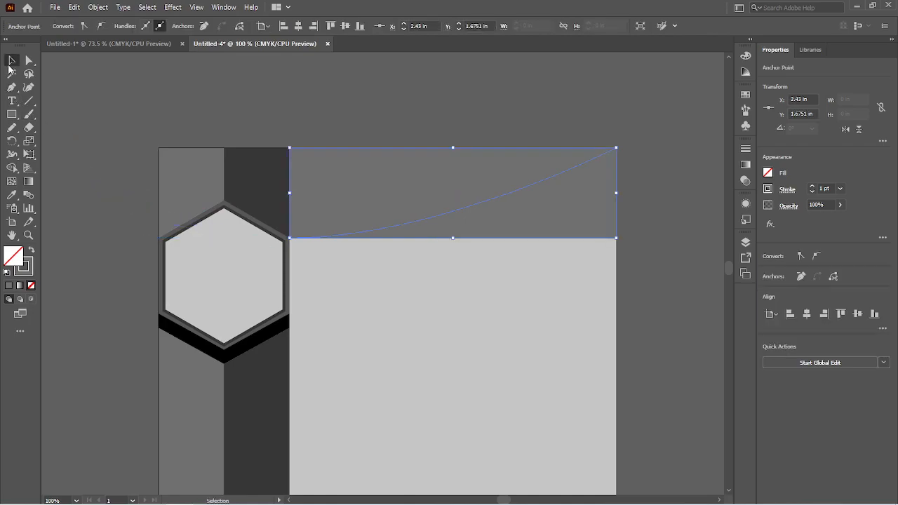
# Step: Select the curve with the header rectangle, apply Pathfinder options, and reselect the resulting header group
pyautogui.click(574, 140)
pyautogui.click(557, 175)
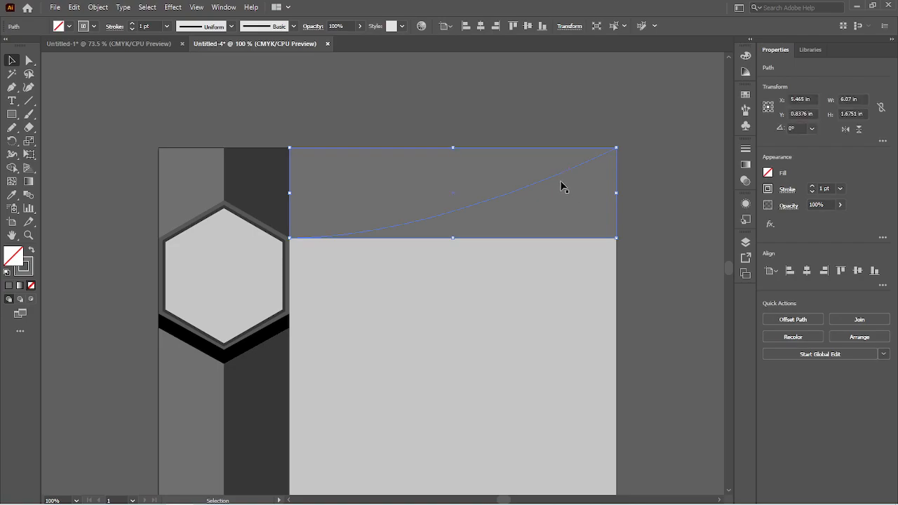
pyautogui.moveTo(598, 110); pyautogui.dragTo(639, 199)
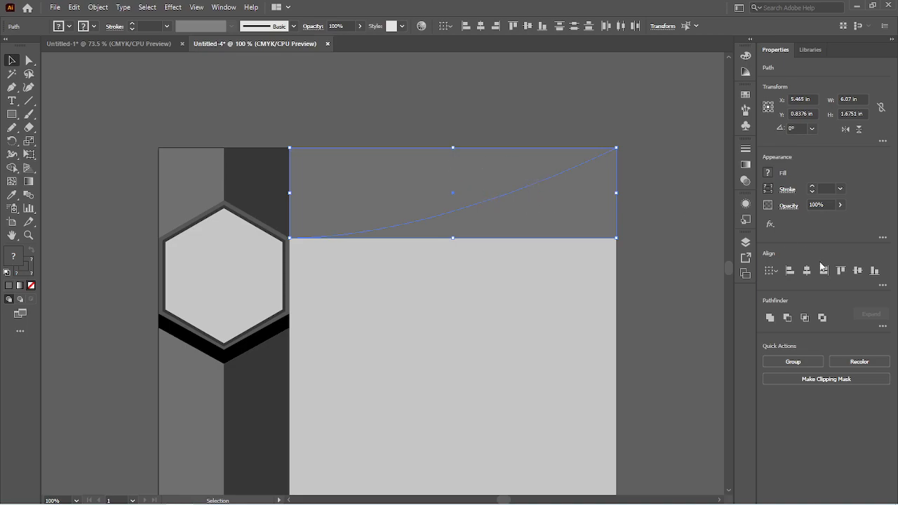
pyautogui.click(882, 328)
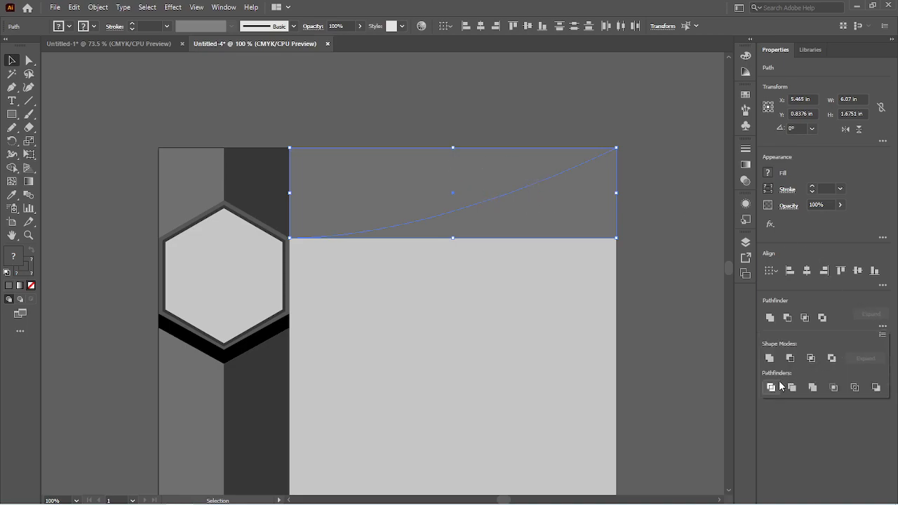
pyautogui.click(658, 303)
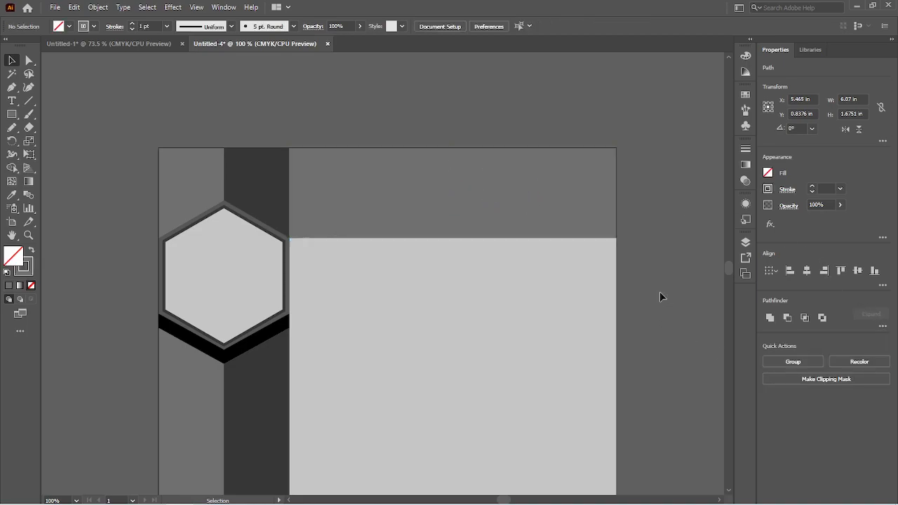
pyautogui.click(510, 164)
pyautogui.rightClick(510, 164)
# Step: Ungroup the header and fill its top curved piece with a default gradient
pyautogui.click(555, 275)
pyautogui.click(671, 257)
pyautogui.click(492, 172)
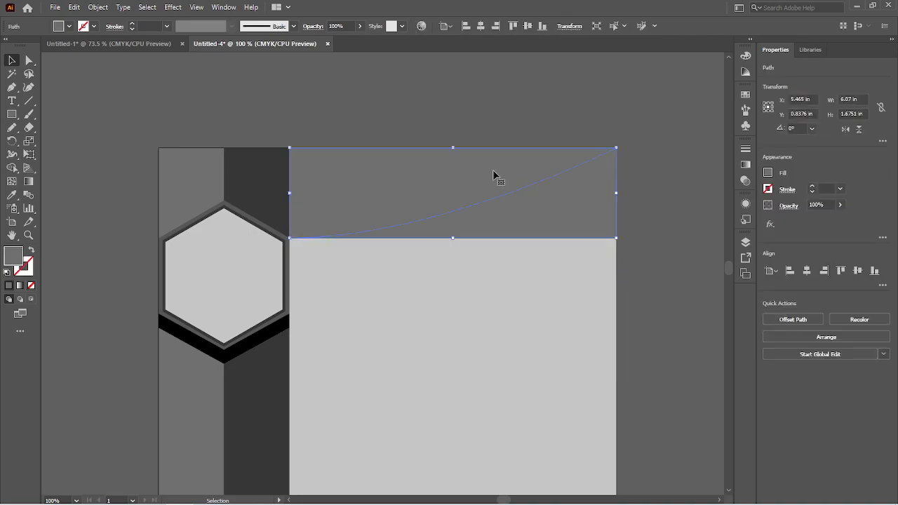
pyautogui.click(746, 164)
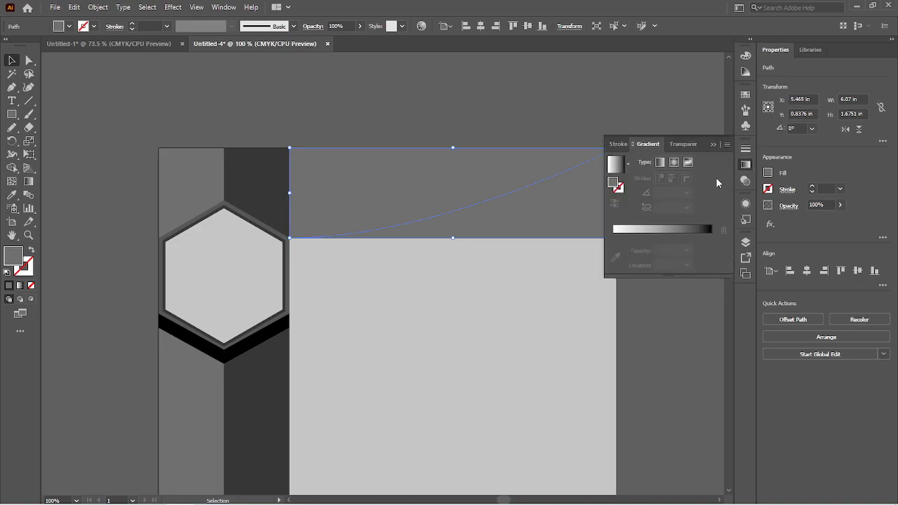
pyautogui.click(616, 165)
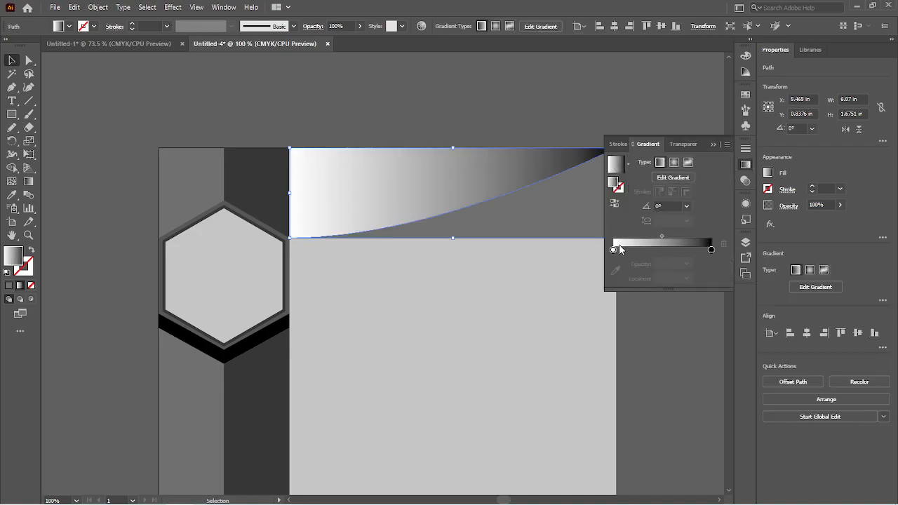
# Step: Set the gradient stops to dark grey on the left and lighter grey on the right
pyautogui.doubleClick(613, 249)
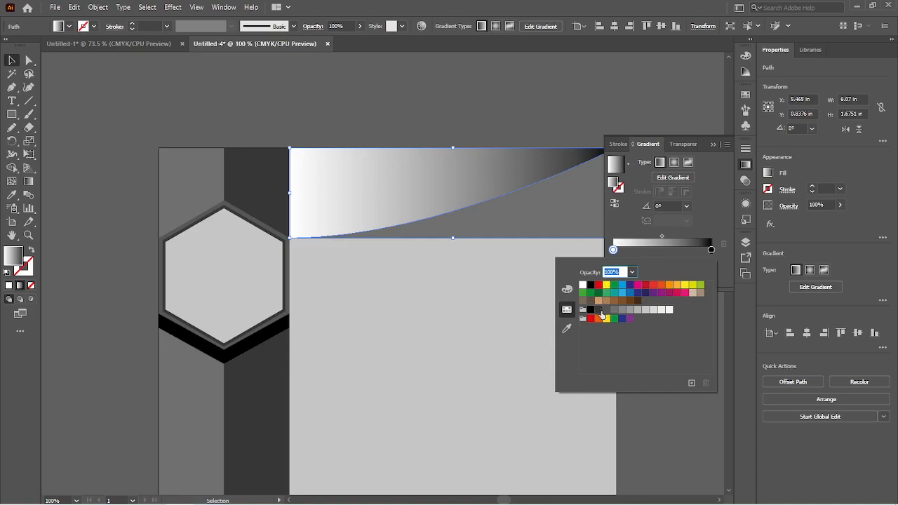
pyautogui.click(598, 310)
pyautogui.click(712, 250)
pyautogui.doubleClick(712, 250)
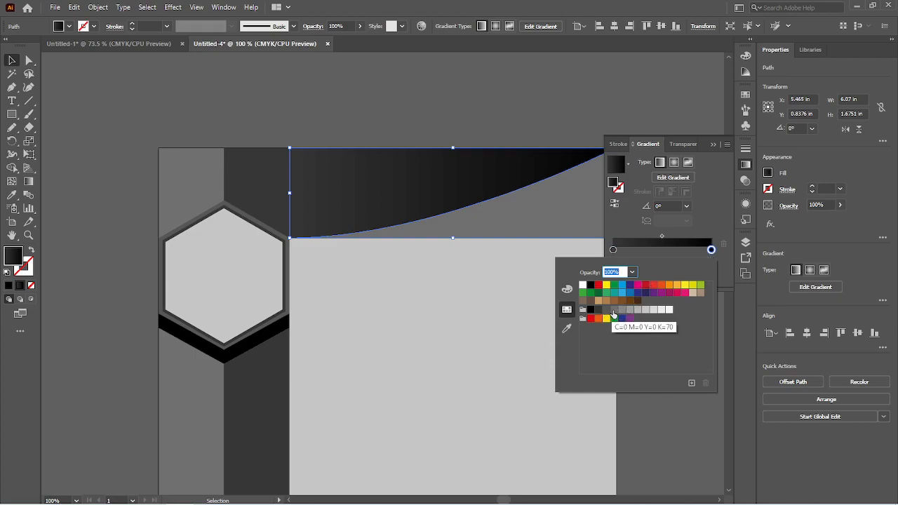
pyautogui.click(614, 309)
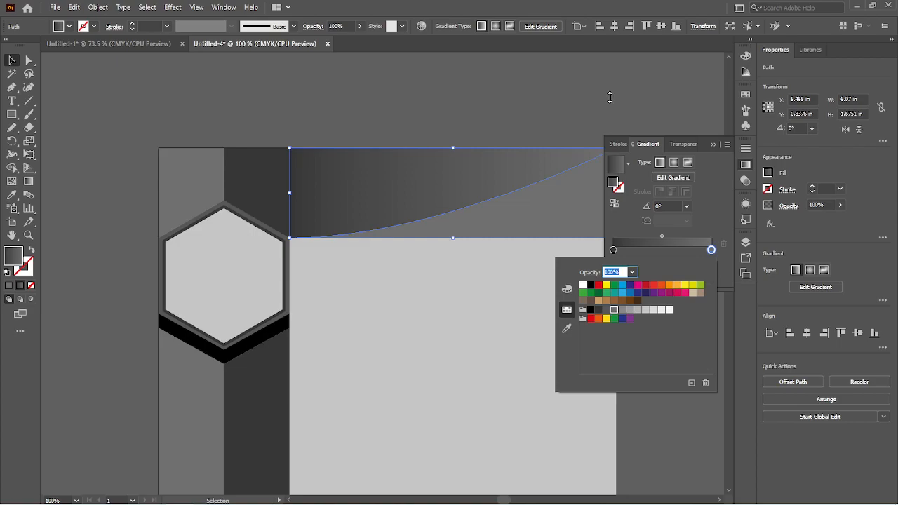
pyautogui.write('v')
pyautogui.press('Escape')
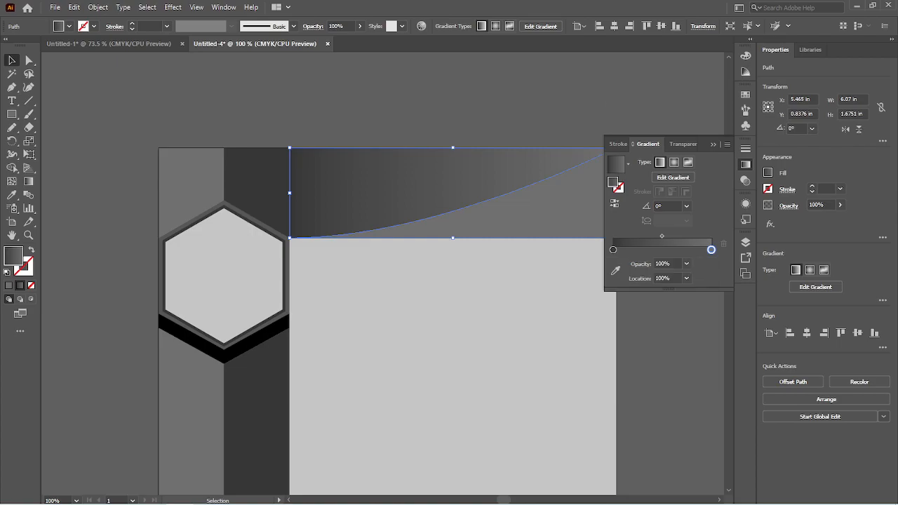
pyautogui.click(609, 96)
pyautogui.click(713, 143)
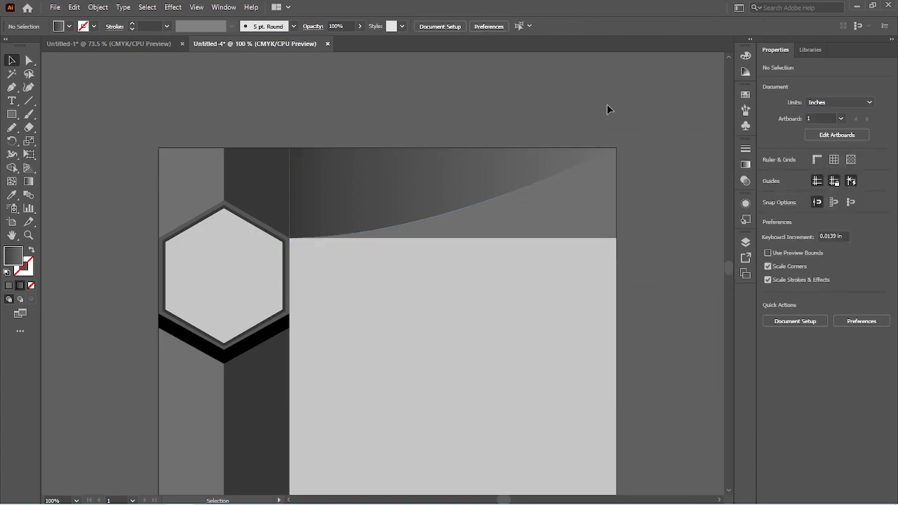
# Step: Eyedropper the gradient onto the lower grey piece and reverse its direction
pyautogui.click(486, 170)
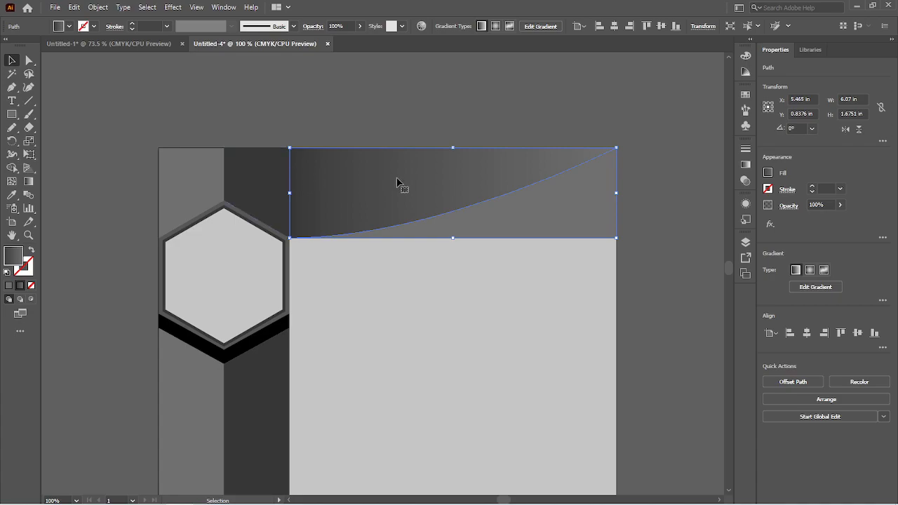
pyautogui.click(529, 210)
pyautogui.press('i')
pyautogui.click(489, 181)
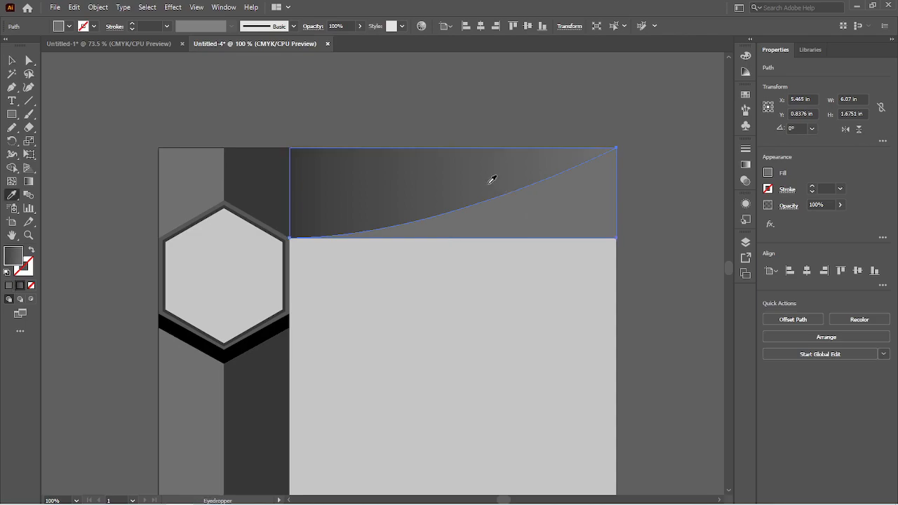
pyautogui.click(745, 165)
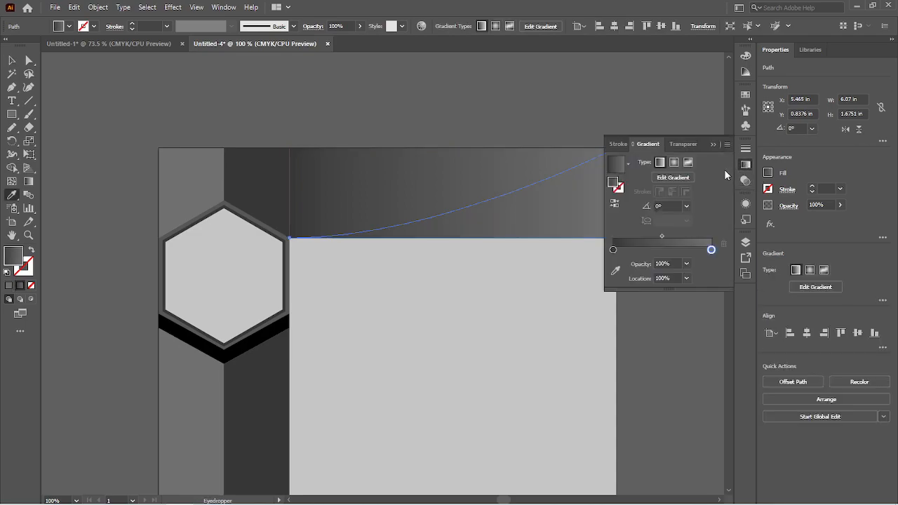
pyautogui.click(615, 204)
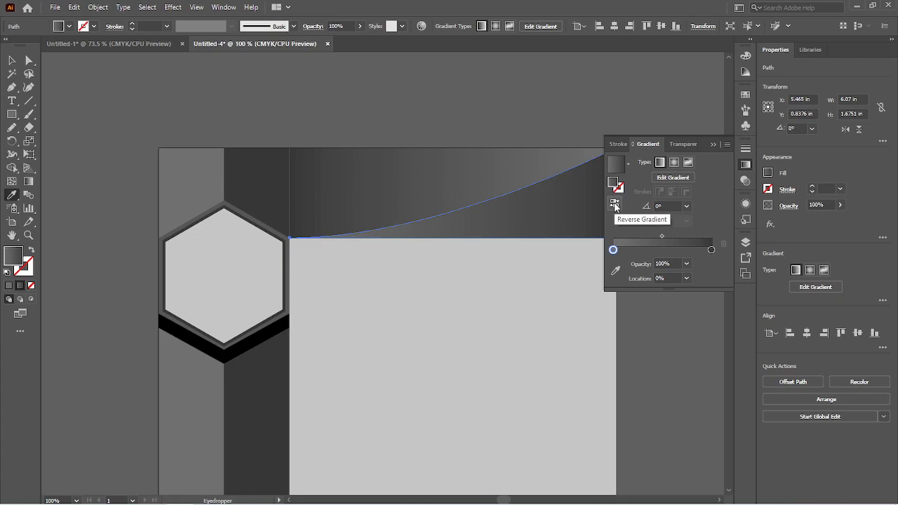
pyautogui.press('v')
pyautogui.click(481, 111)
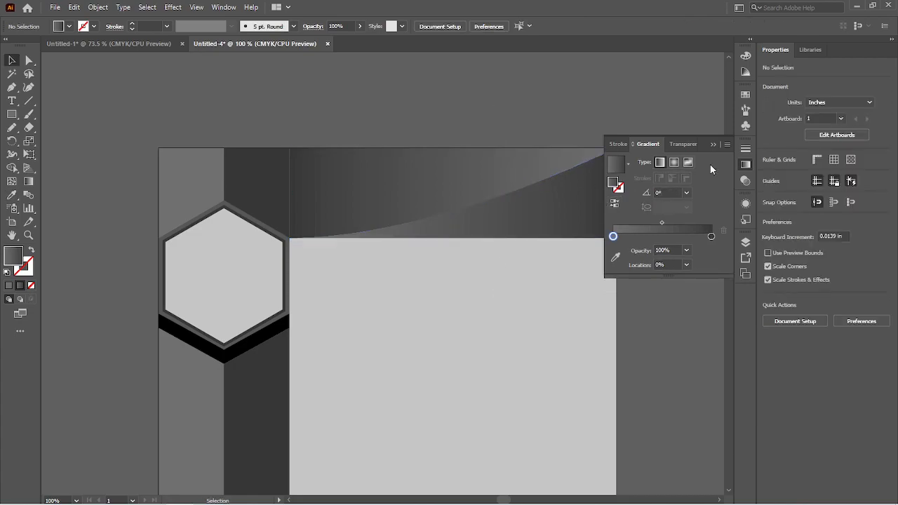
pyautogui.click(713, 145)
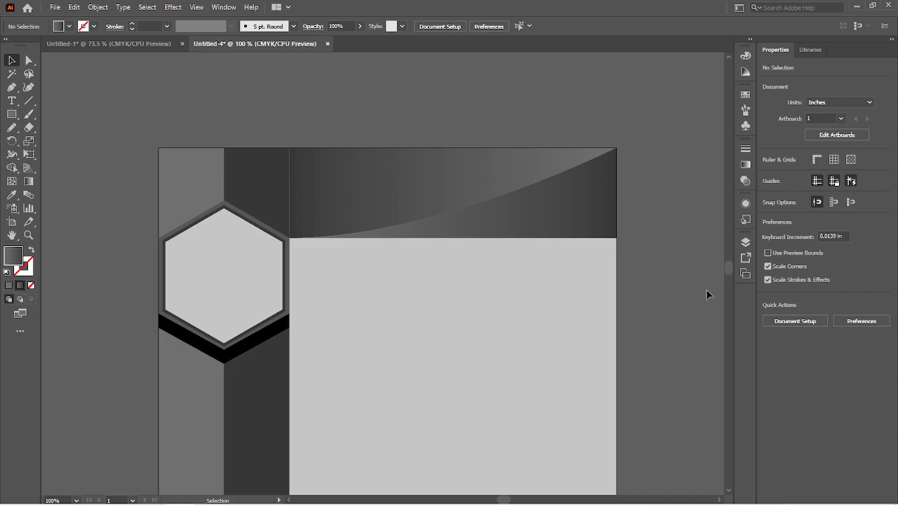
# Step: Set the top piece's gradient midpoint Location to 60%
pyautogui.hotkey('ctrl', '-')
pyautogui.moveTo(639, 311); pyautogui.dragTo(538, 254)
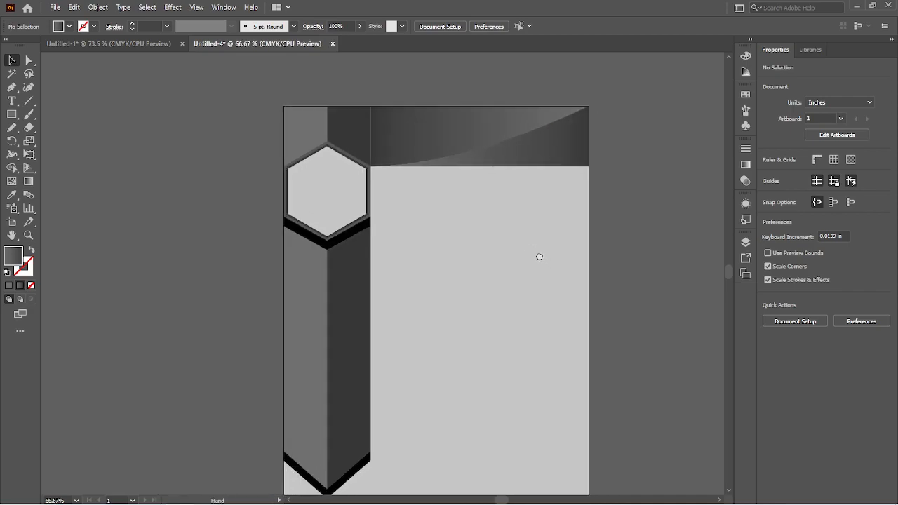
pyautogui.click(407, 148)
pyautogui.click(747, 165)
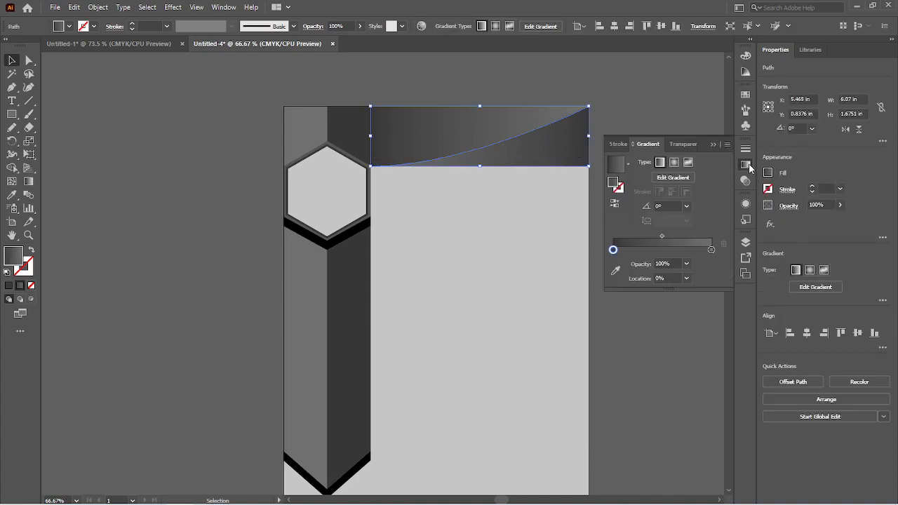
pyautogui.moveTo(662, 235); pyautogui.dragTo(672, 235)
pyautogui.click(670, 278)
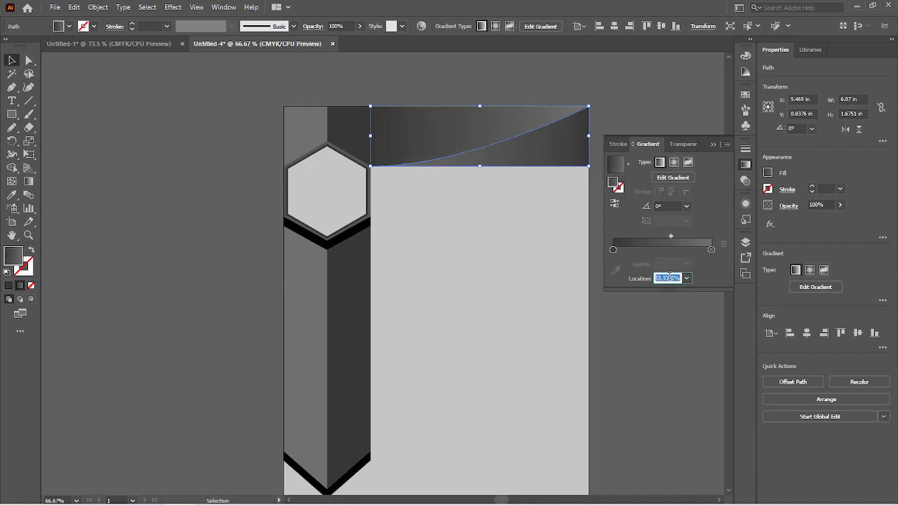
pyautogui.write('60')
pyautogui.press('Return')
pyautogui.click(497, 274)
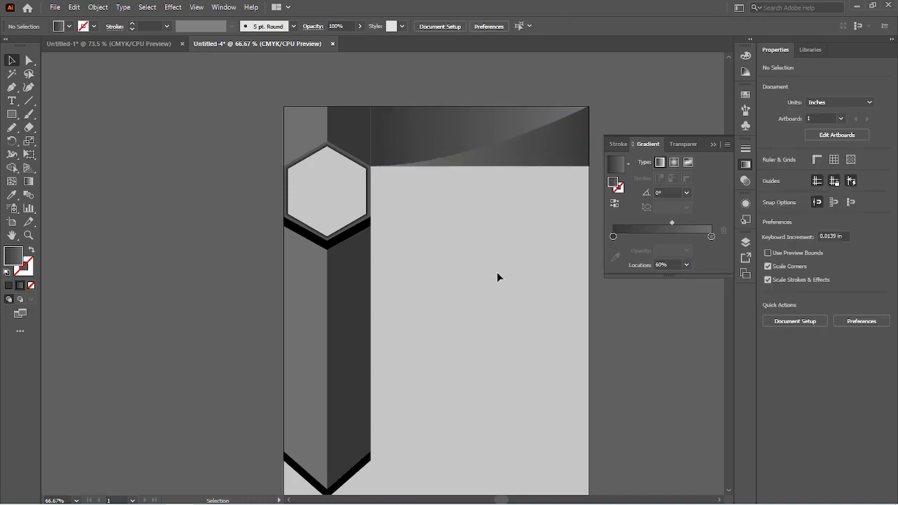
# Step: Copy the 60% midpoint gradient onto the other header piece and reverse it
pyautogui.click(498, 129)
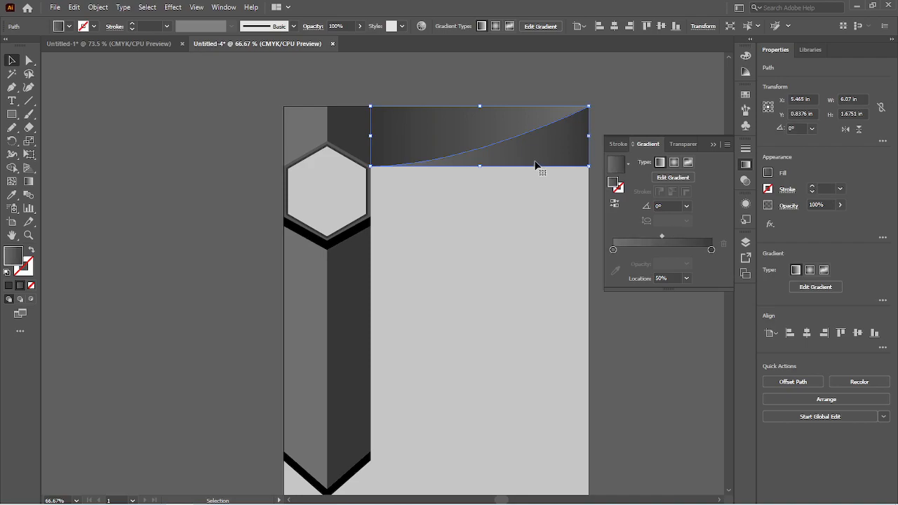
pyautogui.press('i')
pyautogui.click(440, 123)
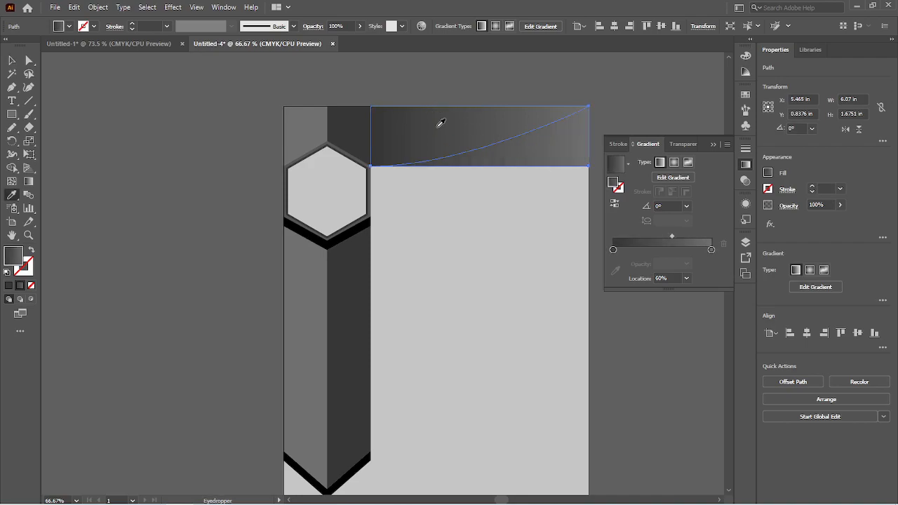
pyautogui.click(747, 166)
pyautogui.click(747, 166)
pyautogui.click(615, 203)
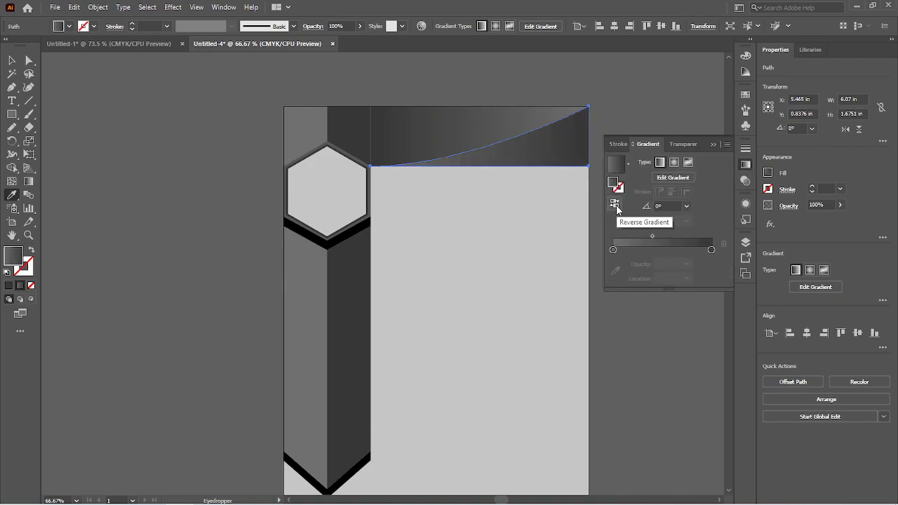
pyautogui.press('v')
pyautogui.click(464, 220)
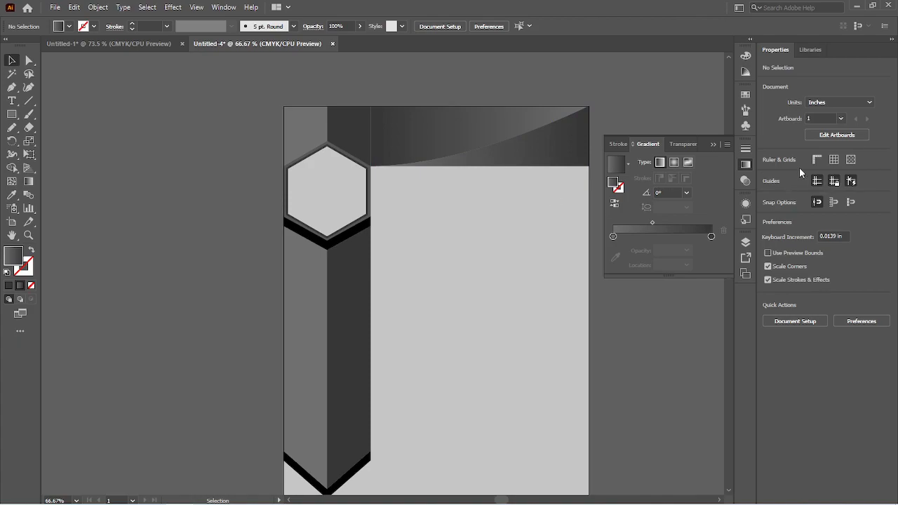
pyautogui.click(712, 144)
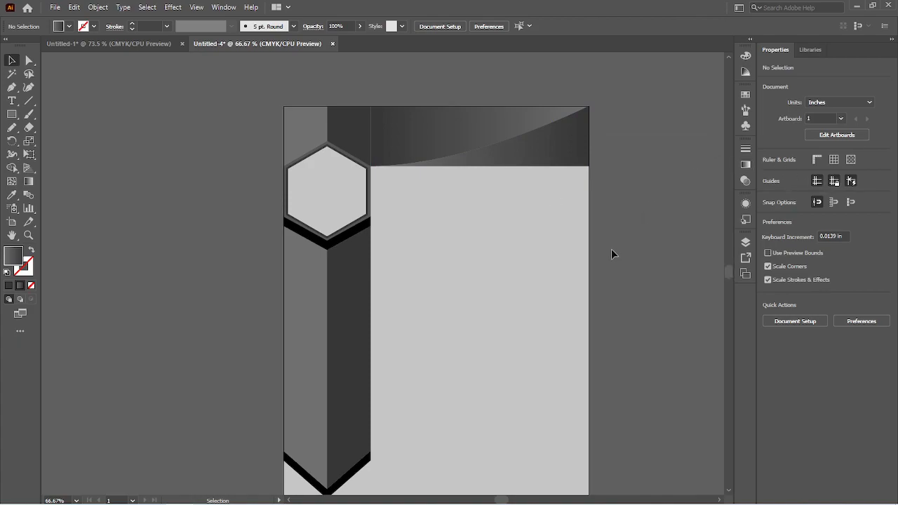
# Step: Group all the resume artwork with Ctrl+A and Ctrl+G, then minimize Illustrator
pyautogui.hotkey('ctrl', 'a')
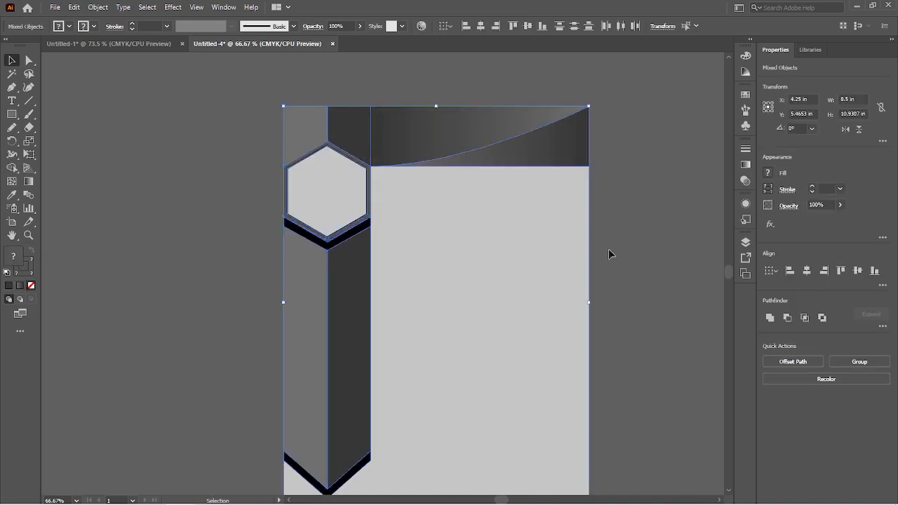
pyautogui.hotkey('ctrl', 'g')
pyautogui.press('v')
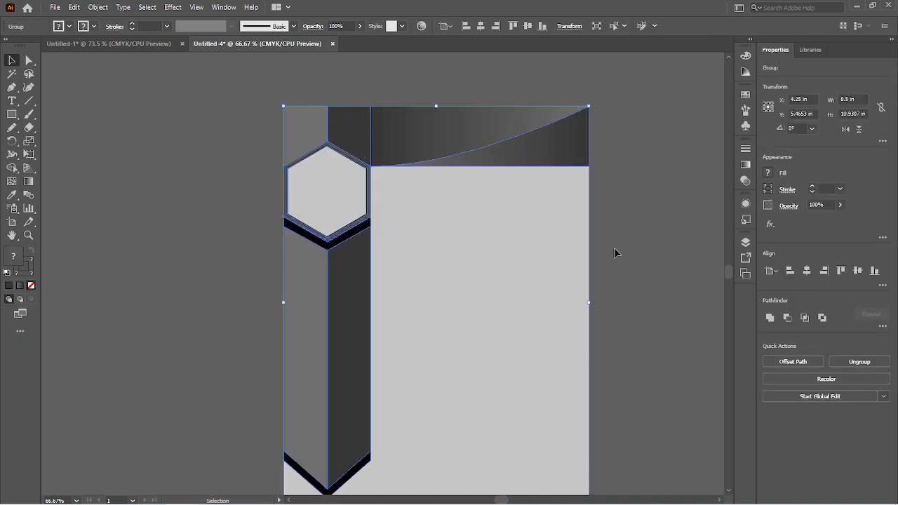
pyautogui.click(614, 251)
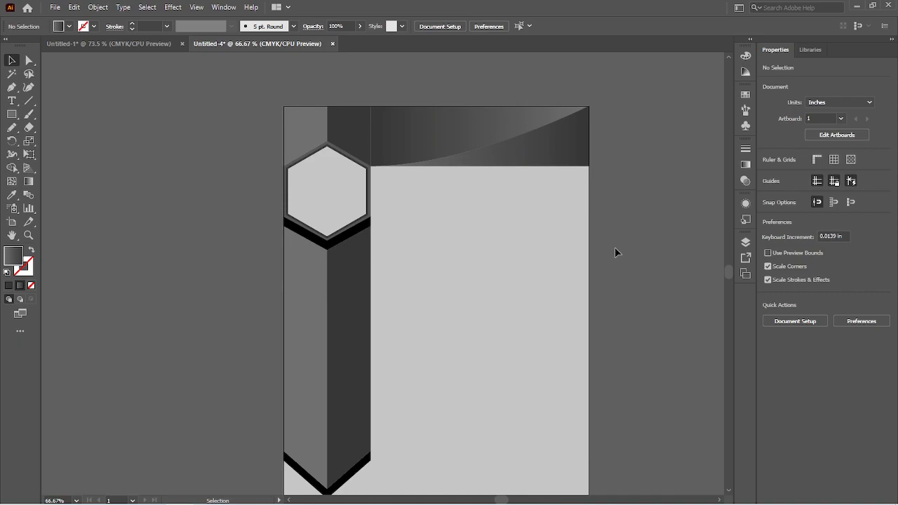
pyautogui.click(856, 5)
pyautogui.doubleClick(23, 411)
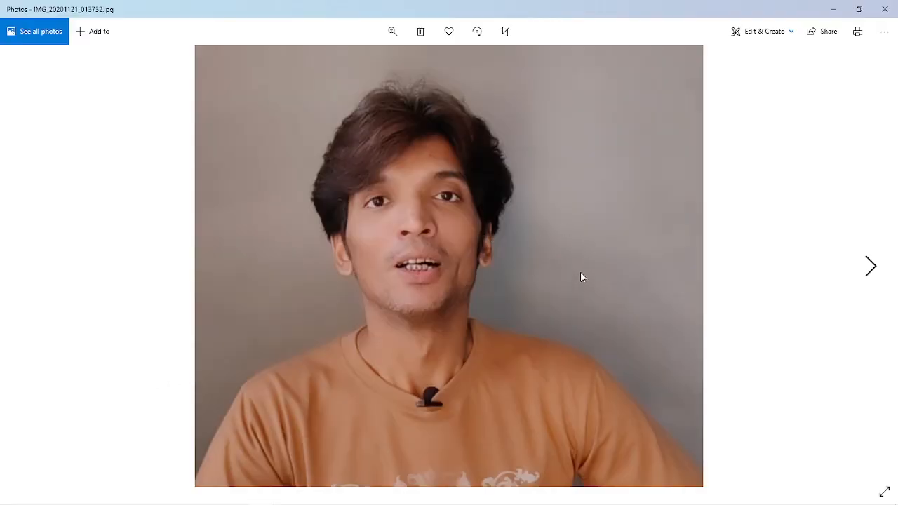
pyautogui.click(834, 9)
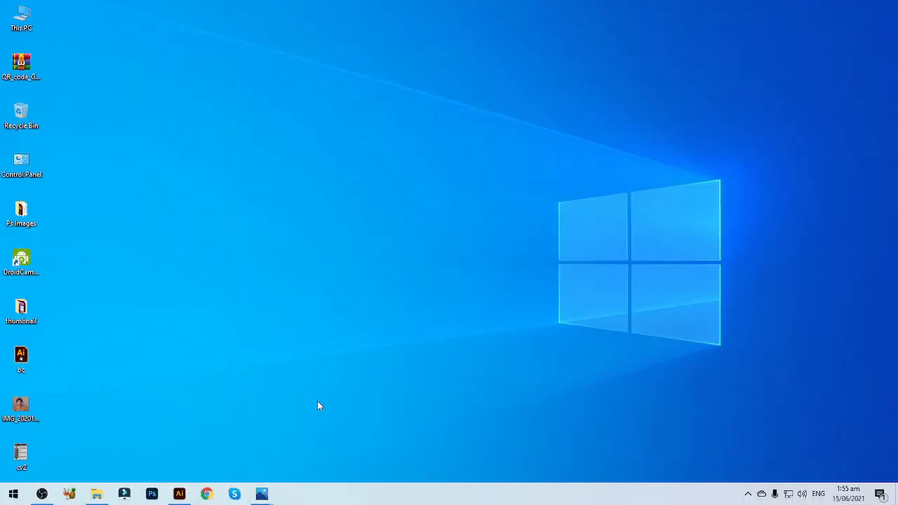
pyautogui.click(206, 494)
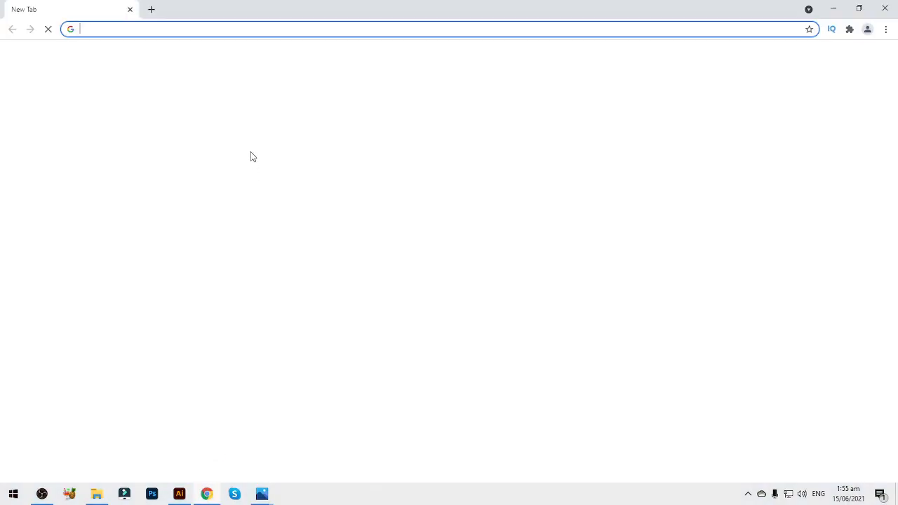
# Step: Upload the portrait photo to remove.bg, download the background-free PNG, and minimize Chrome
pyautogui.click(285, 26)
pyautogui.write('remove.bg')
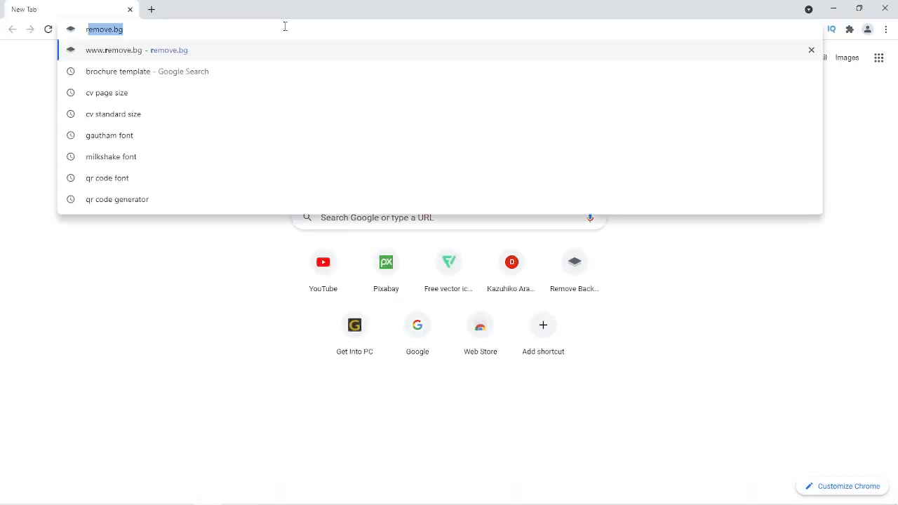
pyautogui.press('Return')
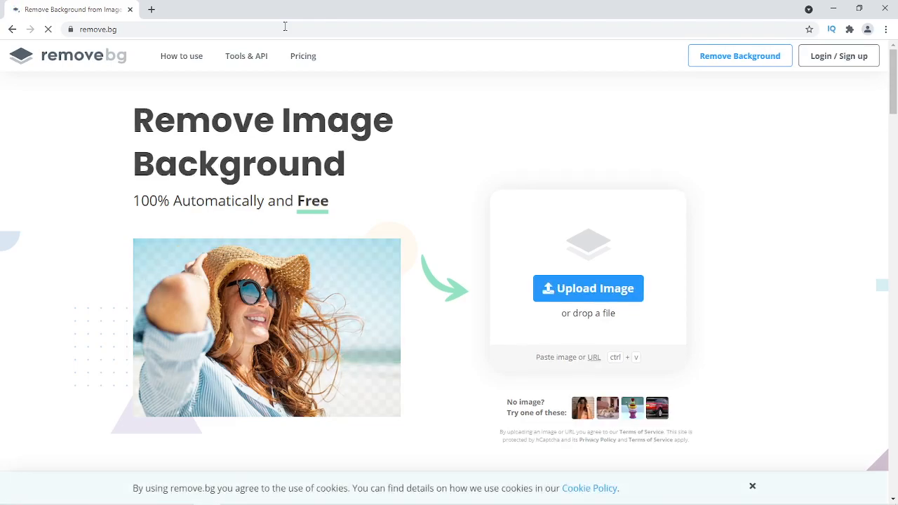
pyautogui.click(588, 289)
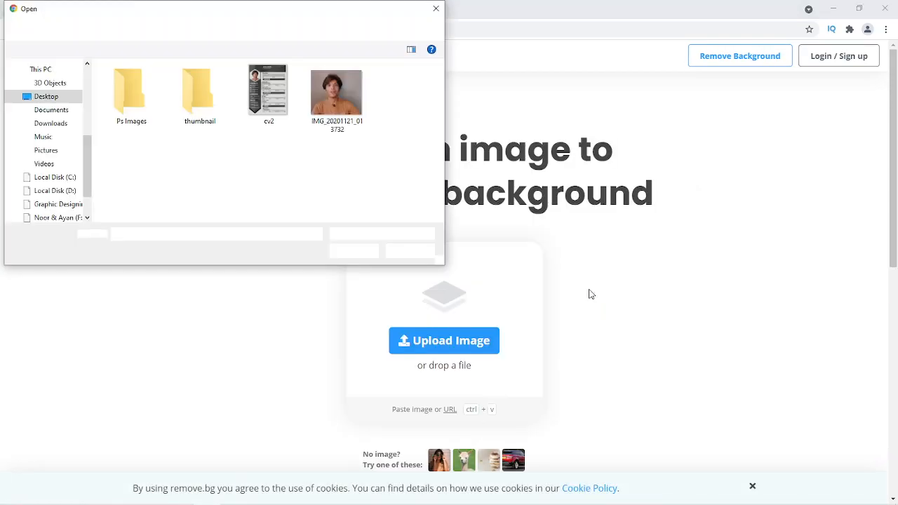
pyautogui.doubleClick(330, 108)
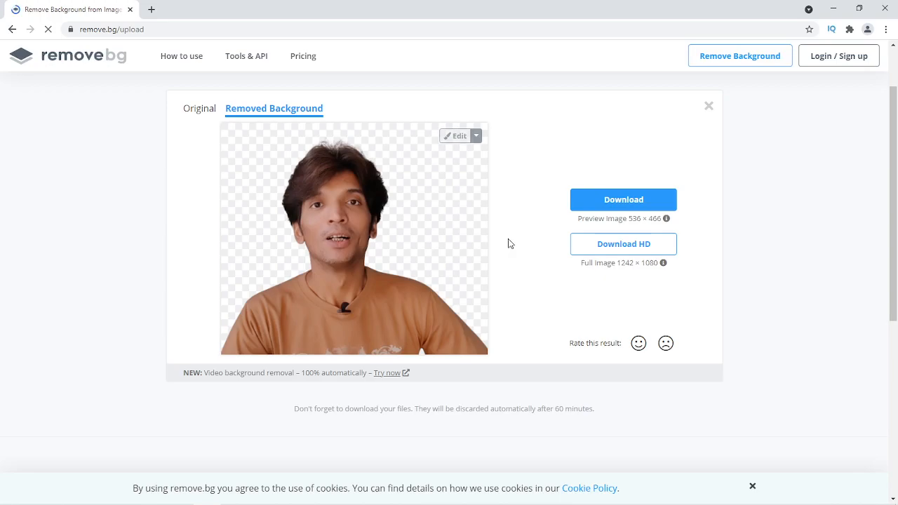
pyautogui.click(674, 206)
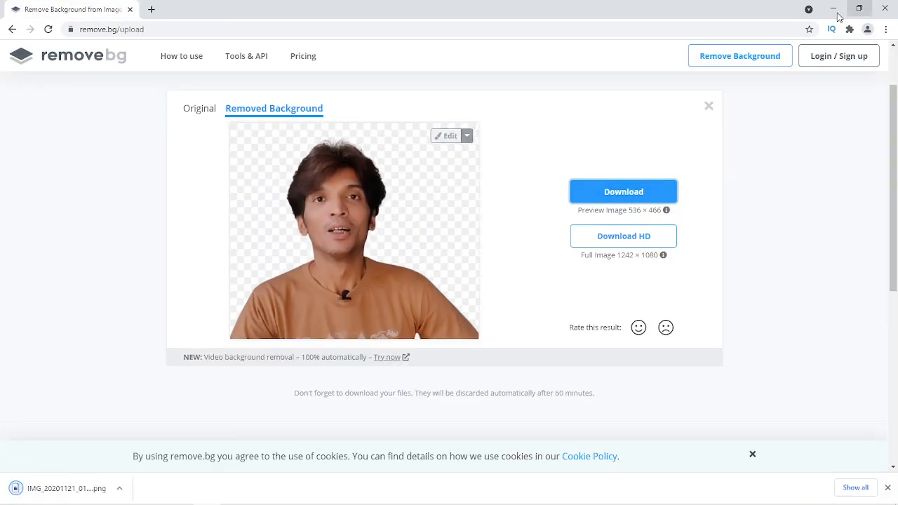
pyautogui.click(835, 16)
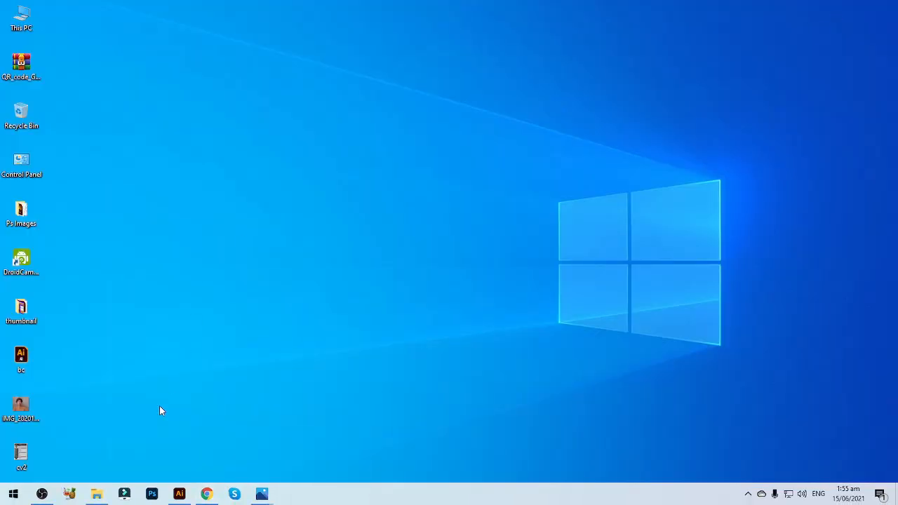
# Step: Place the background-removed portrait PNG on the pasteboard left of the artboard and embed it
pyautogui.click(189, 498)
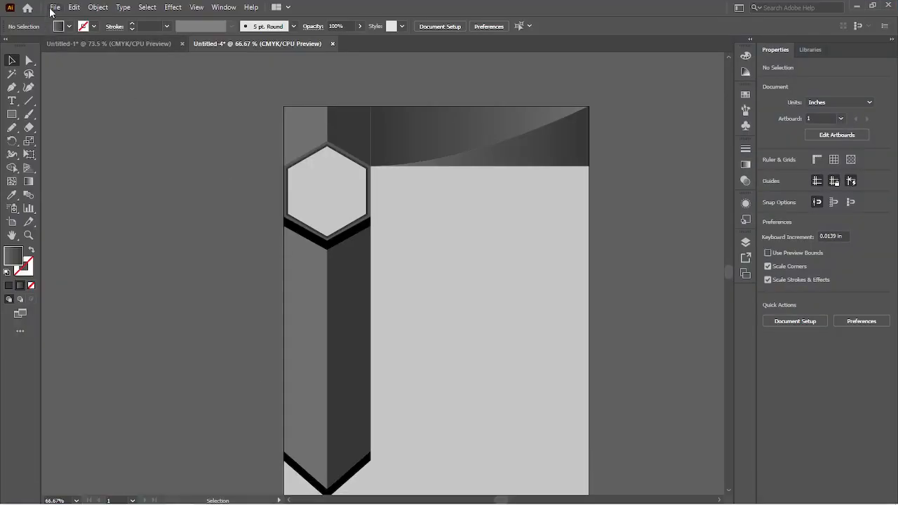
pyautogui.click(55, 7)
pyautogui.click(86, 208)
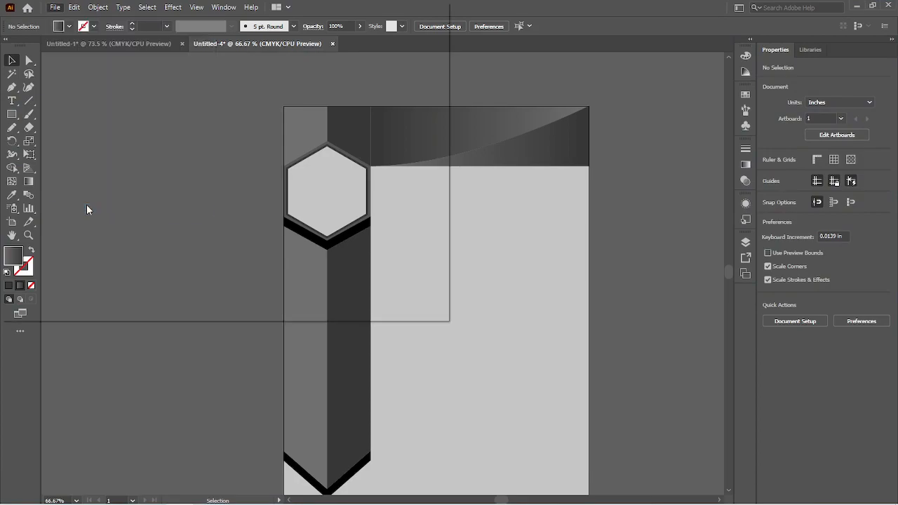
pyautogui.click(139, 97)
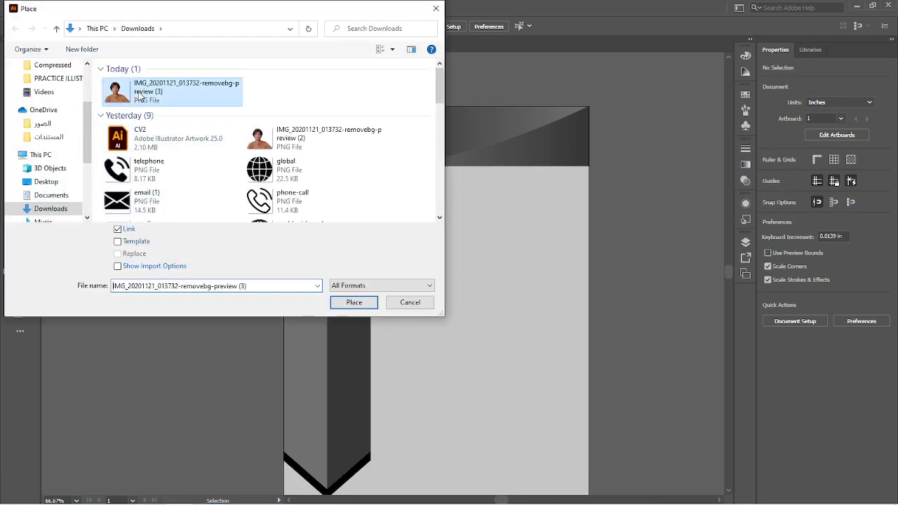
pyautogui.click(344, 302)
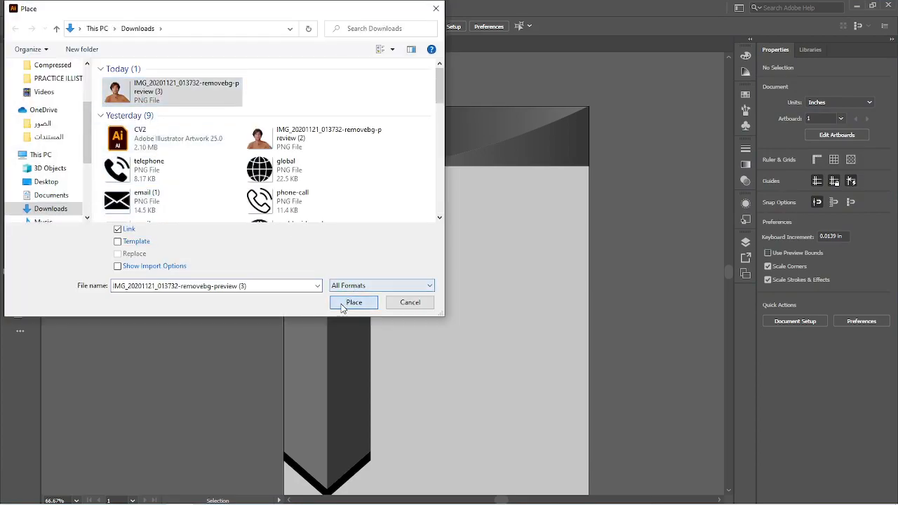
pyautogui.moveTo(85, 168); pyautogui.dragTo(201, 406)
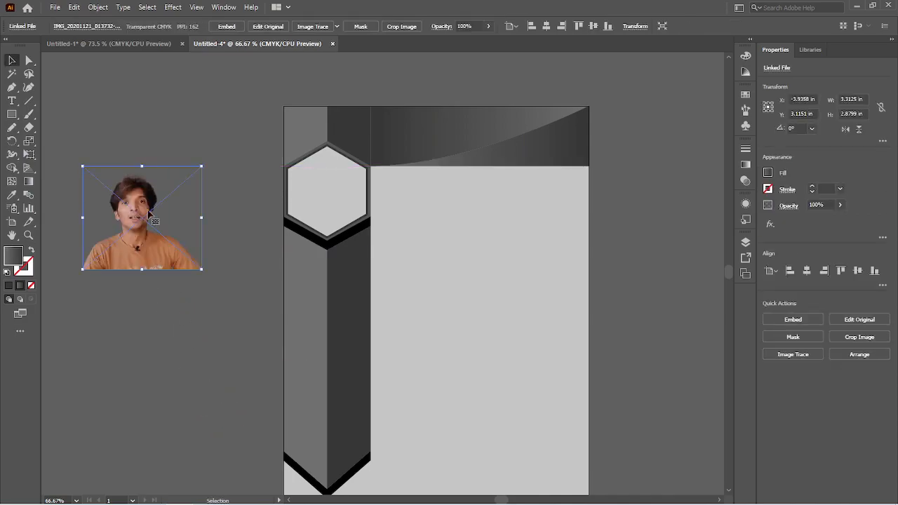
pyautogui.click(226, 27)
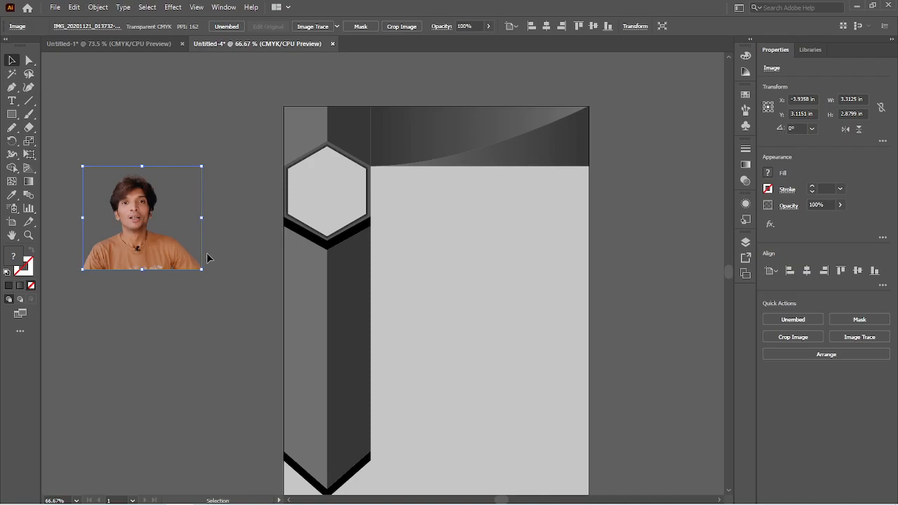
pyautogui.click(205, 320)
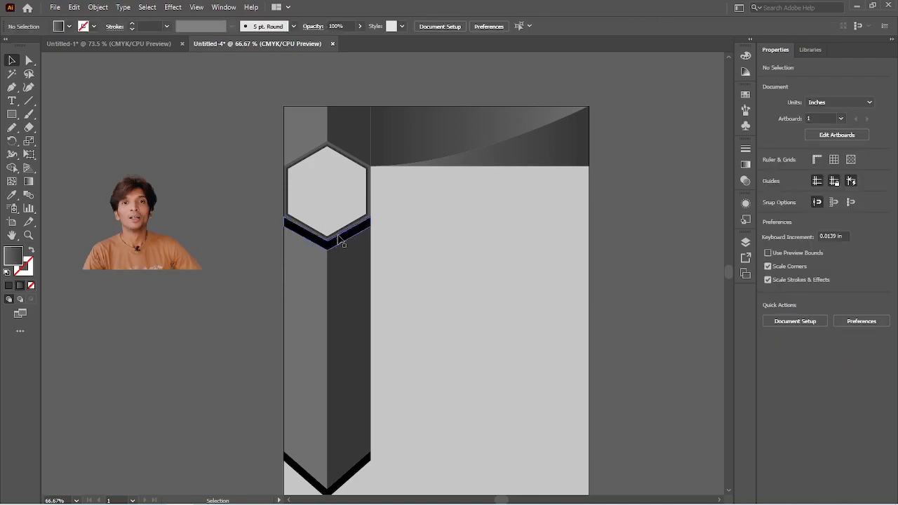
pyautogui.click(340, 238)
# Step: Ungroup the sidebar artwork and place a copy of the hexagon over the portrait's face
pyautogui.rightClick(339, 238)
pyautogui.click(354, 344)
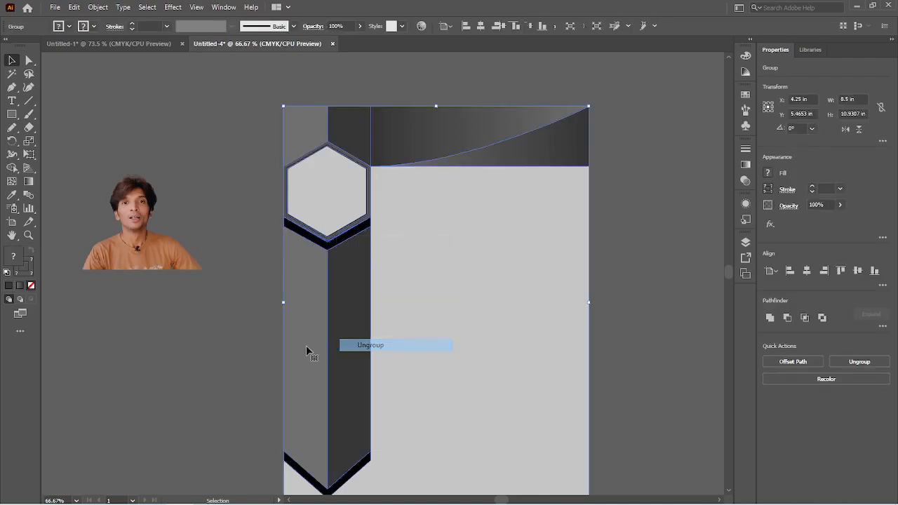
pyautogui.click(294, 295)
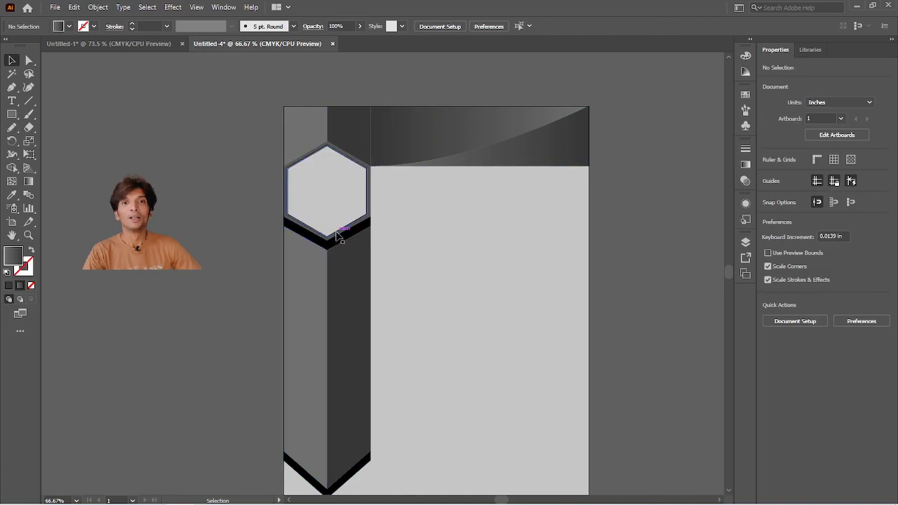
pyautogui.moveTo(337, 235); pyautogui.dragTo(142, 260)
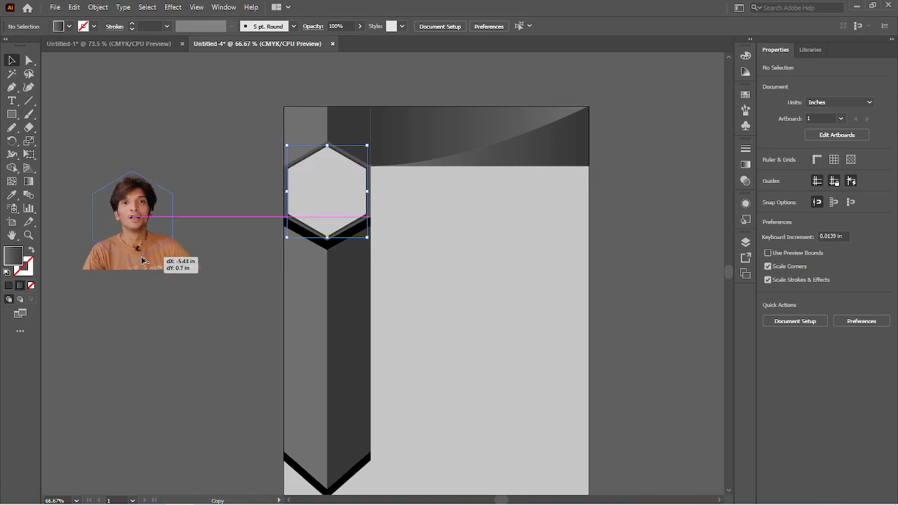
pyautogui.moveTo(142, 260); pyautogui.dragTo(143, 263)
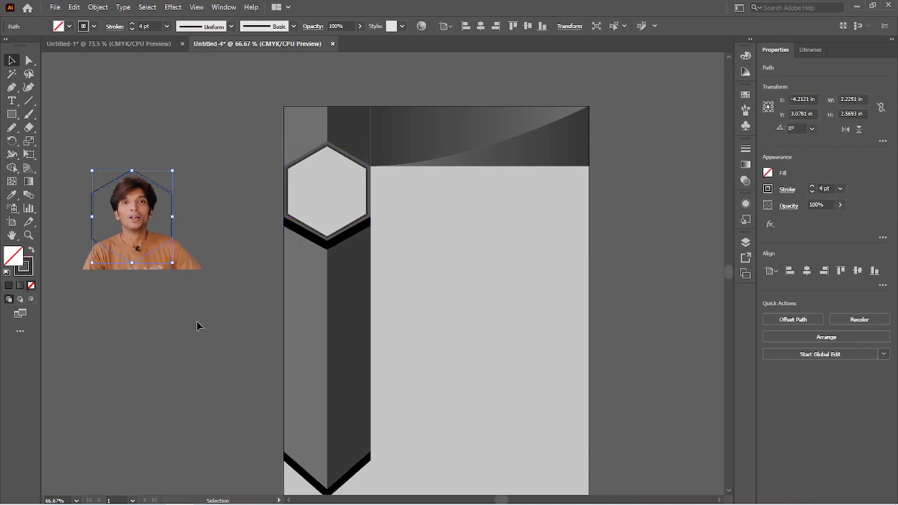
pyautogui.press('Up')
# Step: Bring the hexagon to the front, swap its fill and stroke, and clip the photo to it
pyautogui.rightClick(162, 240)
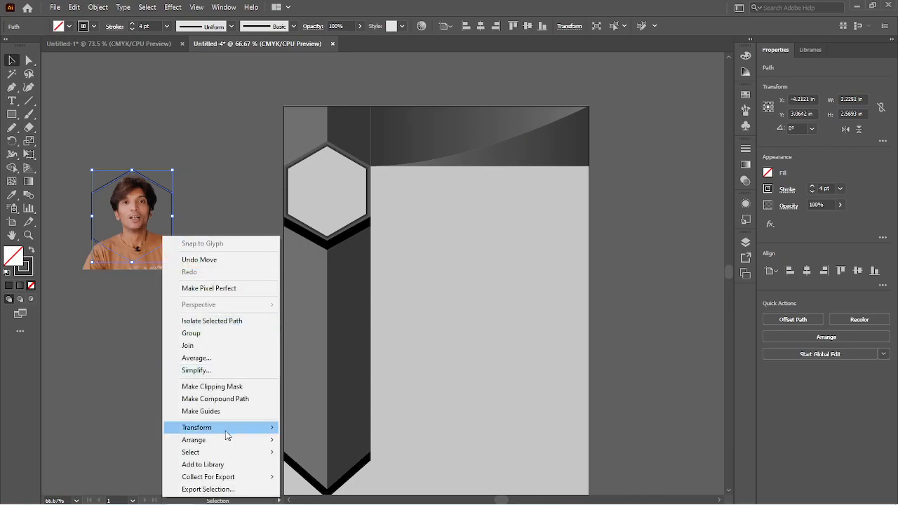
pyautogui.click(288, 440)
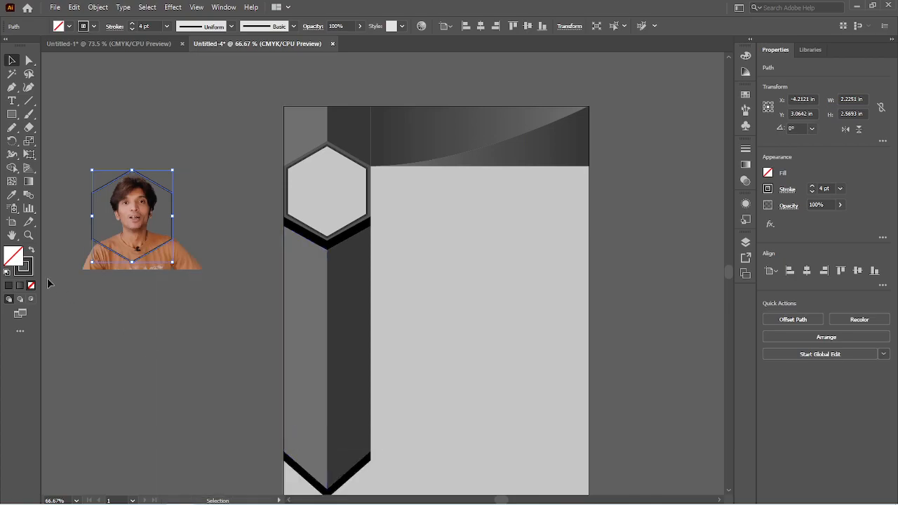
pyautogui.hotkey('shift', 'x')
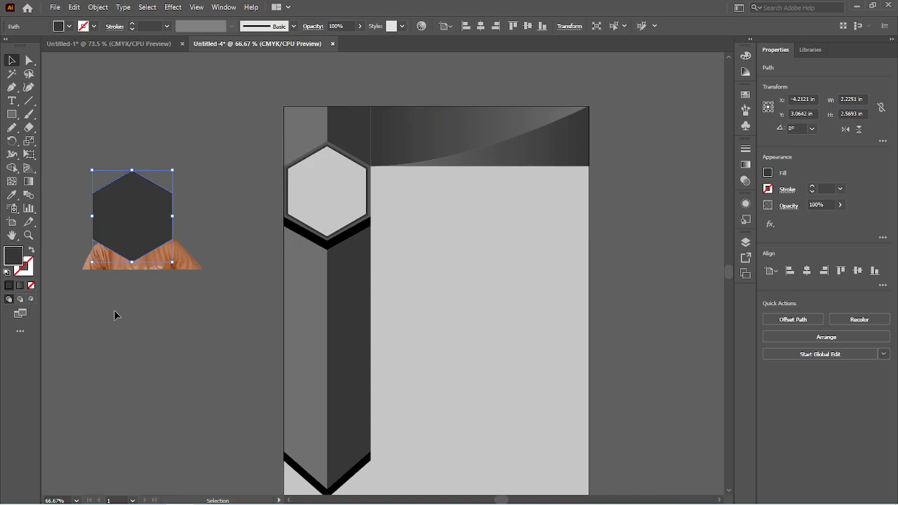
pyautogui.click(113, 310)
pyautogui.moveTo(64, 157); pyautogui.dragTo(166, 318)
pyautogui.rightClick(147, 261)
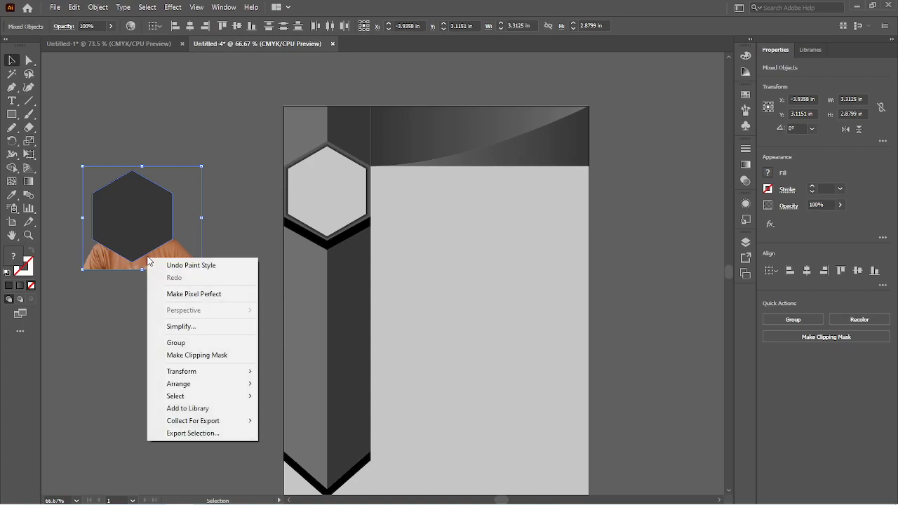
pyautogui.click(184, 355)
pyautogui.click(167, 347)
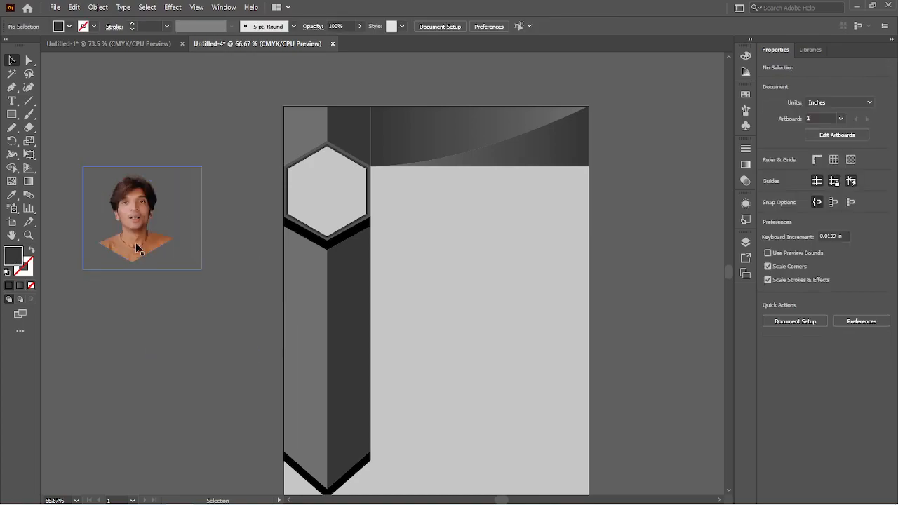
pyautogui.moveTo(134, 244); pyautogui.dragTo(332, 221)
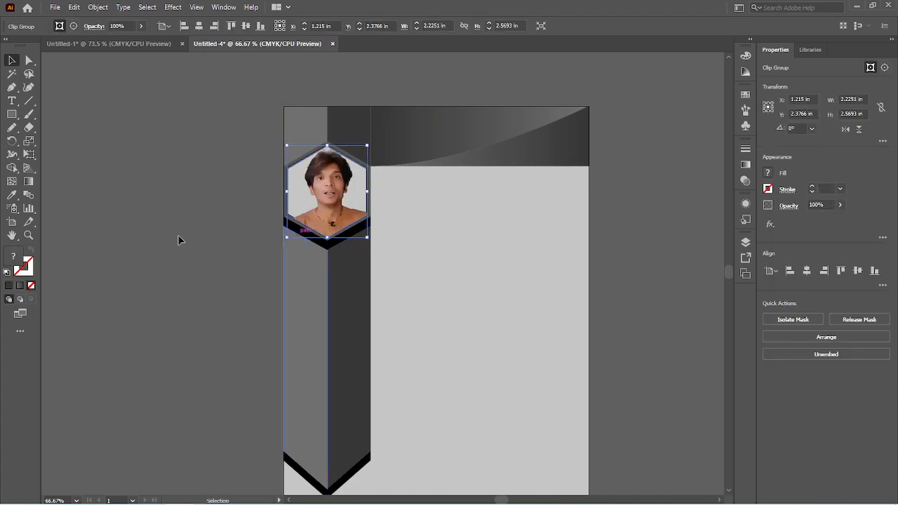
pyautogui.click(157, 238)
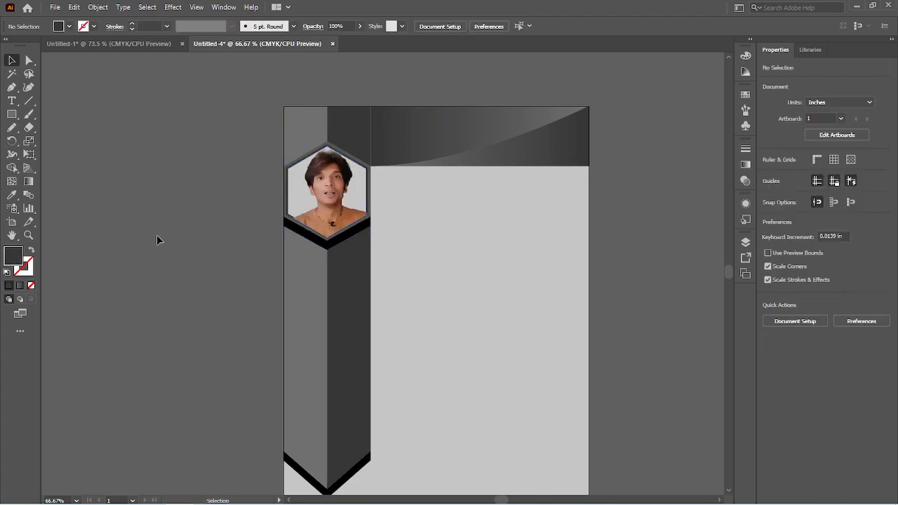
pyautogui.click(341, 178)
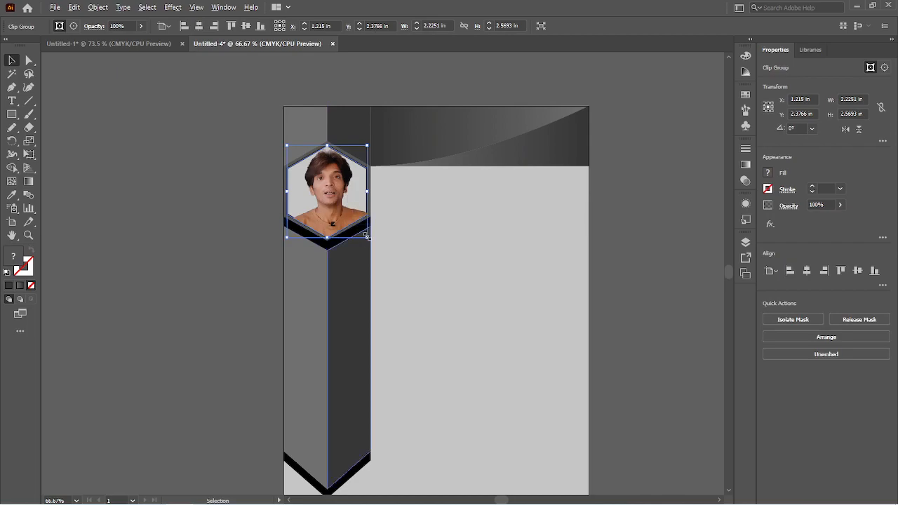
pyautogui.moveTo(367, 237); pyautogui.dragTo(369, 239)
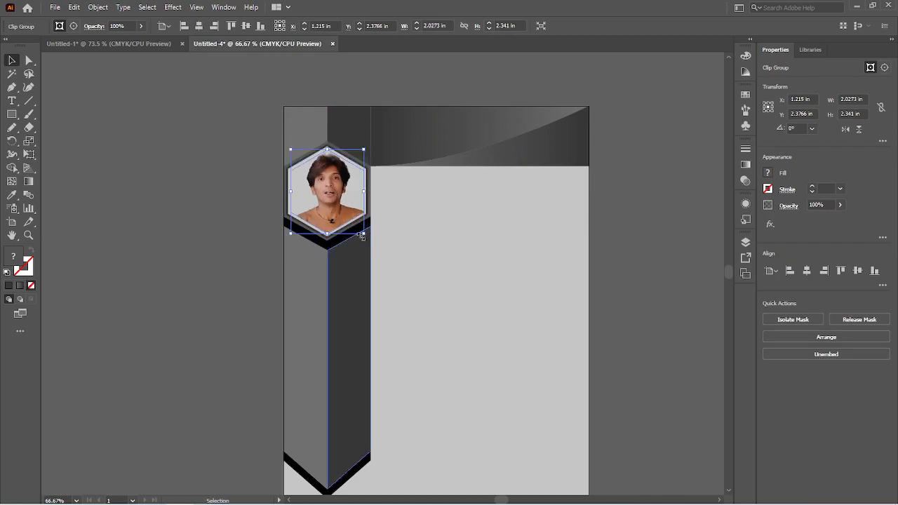
pyautogui.click(182, 209)
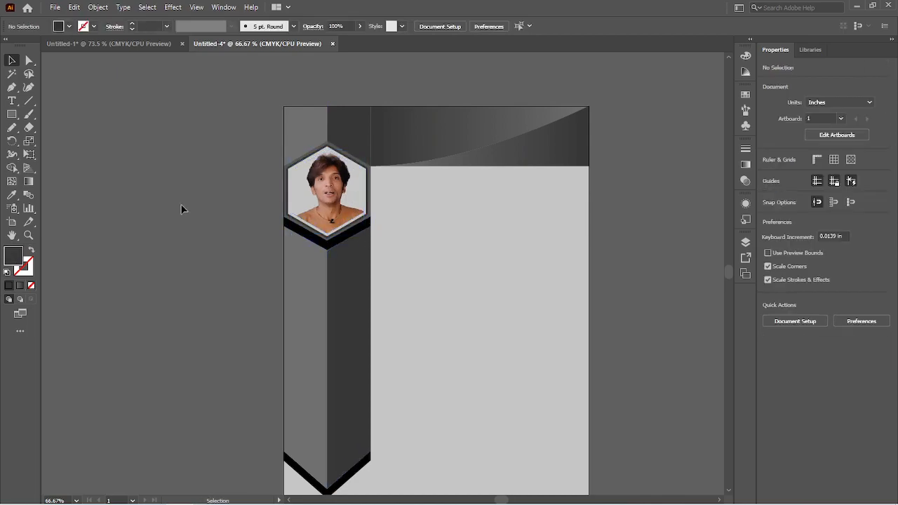
pyautogui.click(312, 189)
pyautogui.press('Left')
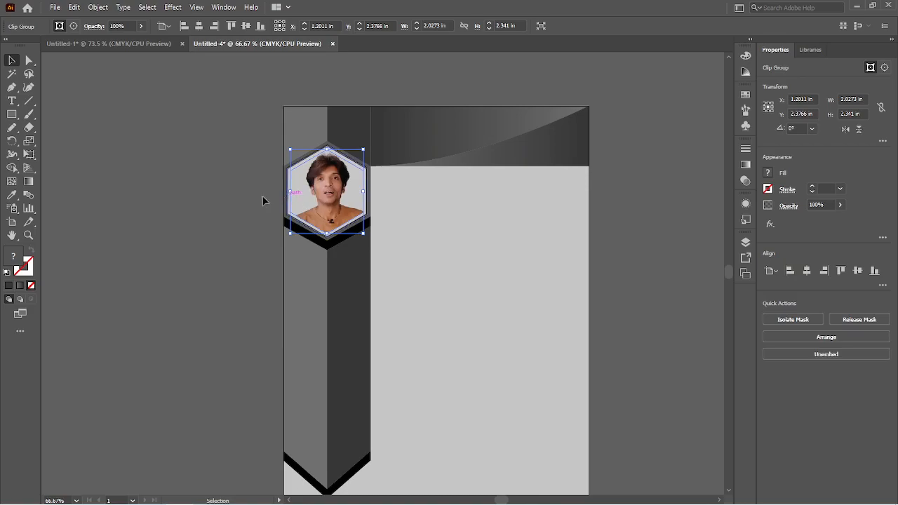
pyautogui.click(226, 195)
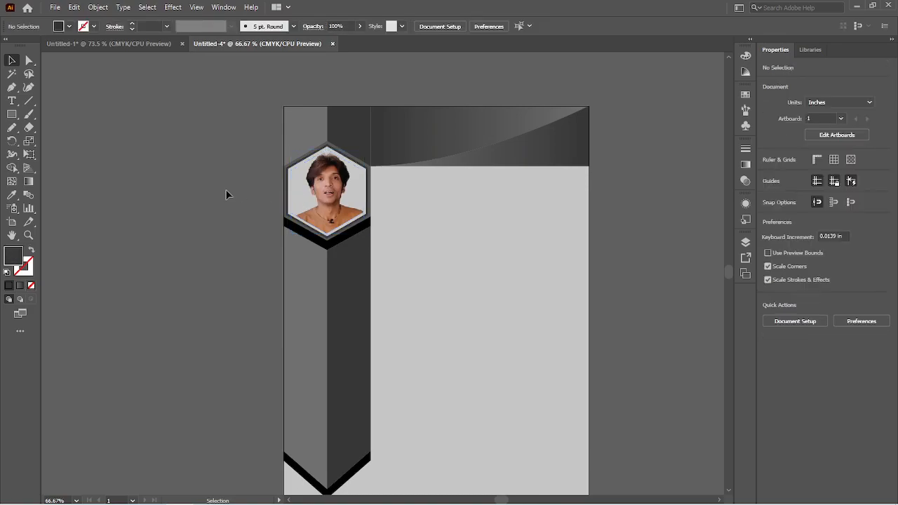
pyautogui.hotkey('ctrl', 'a')
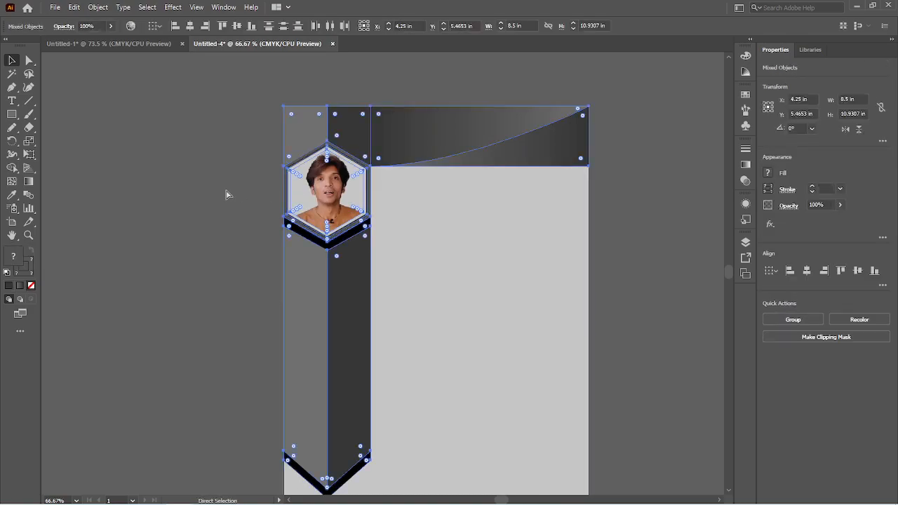
pyautogui.click(226, 195)
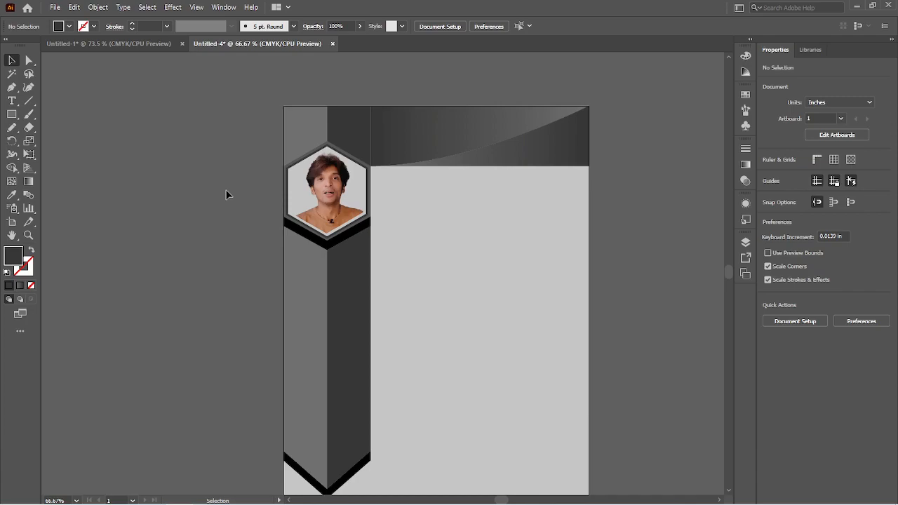
pyautogui.click(306, 196)
pyautogui.rightClick(307, 197)
pyautogui.click(342, 310)
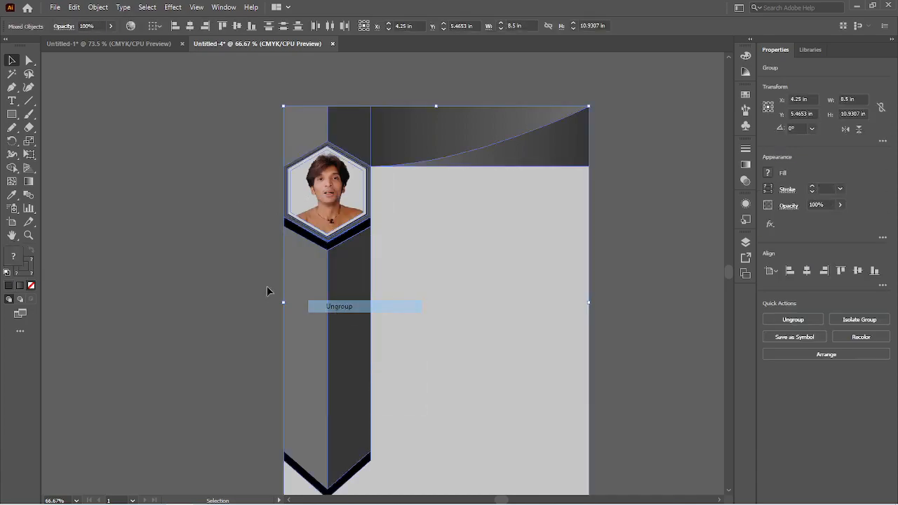
pyautogui.click(241, 257)
pyautogui.click(303, 204)
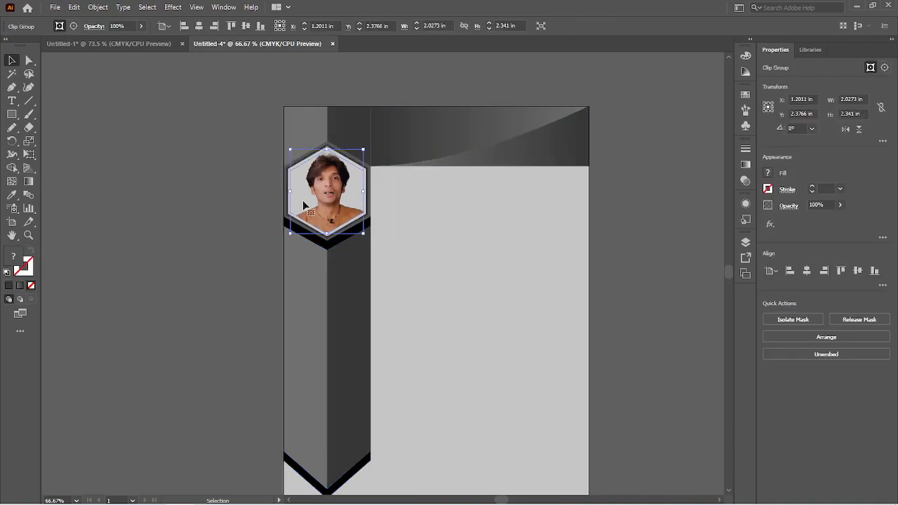
pyautogui.click(367, 209)
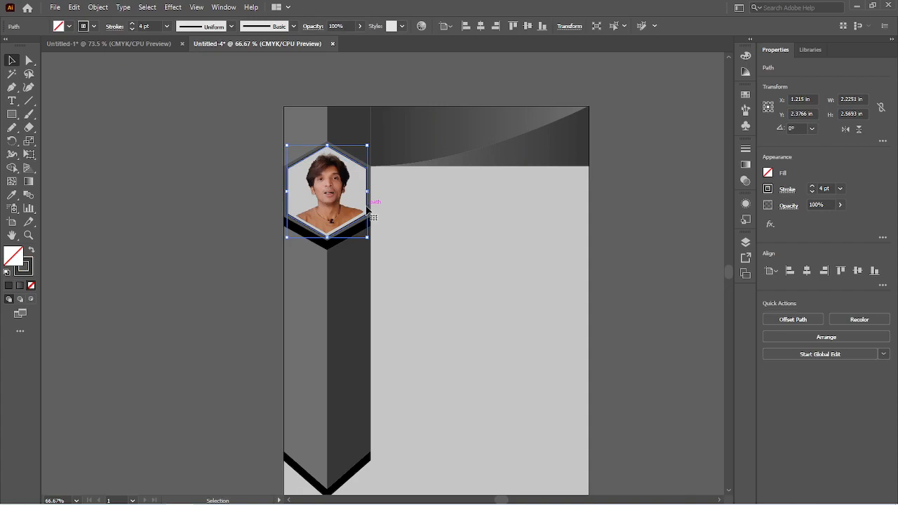
pyautogui.click(31, 250)
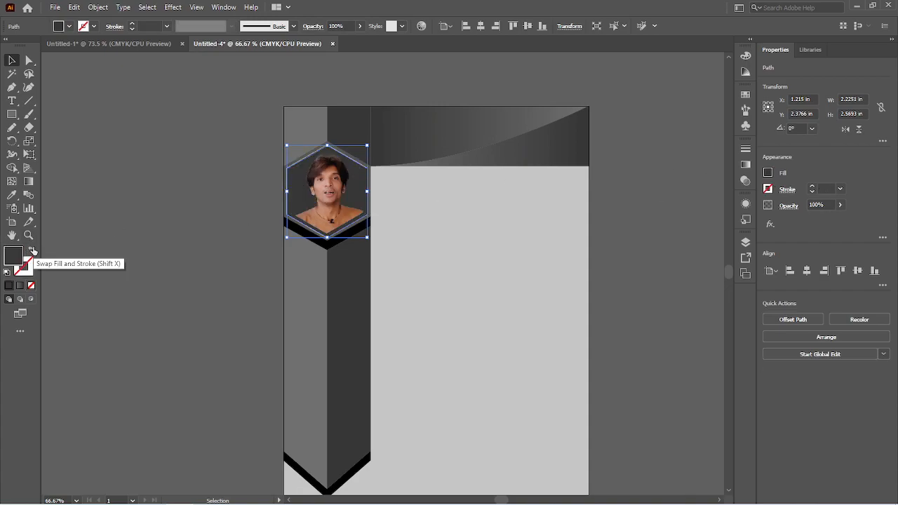
pyautogui.click(32, 249)
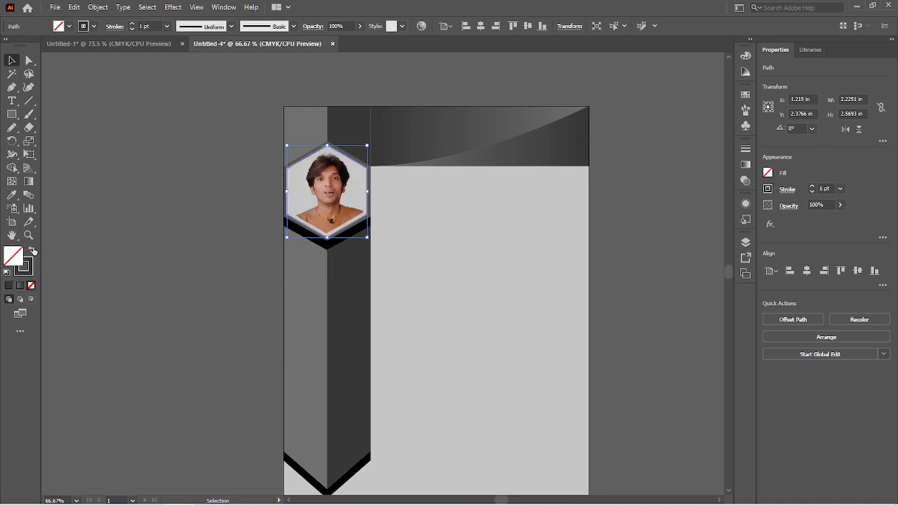
pyautogui.click(130, 239)
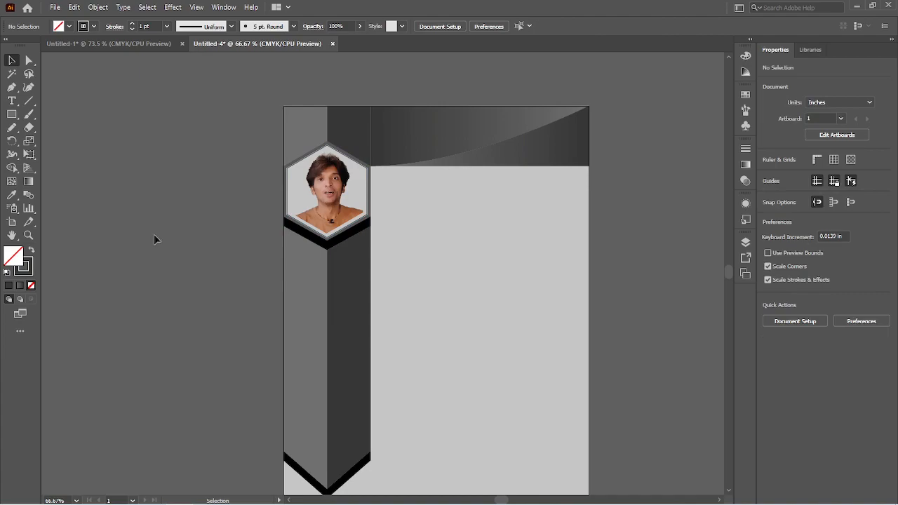
pyautogui.hotkey('ctrl', 'a')
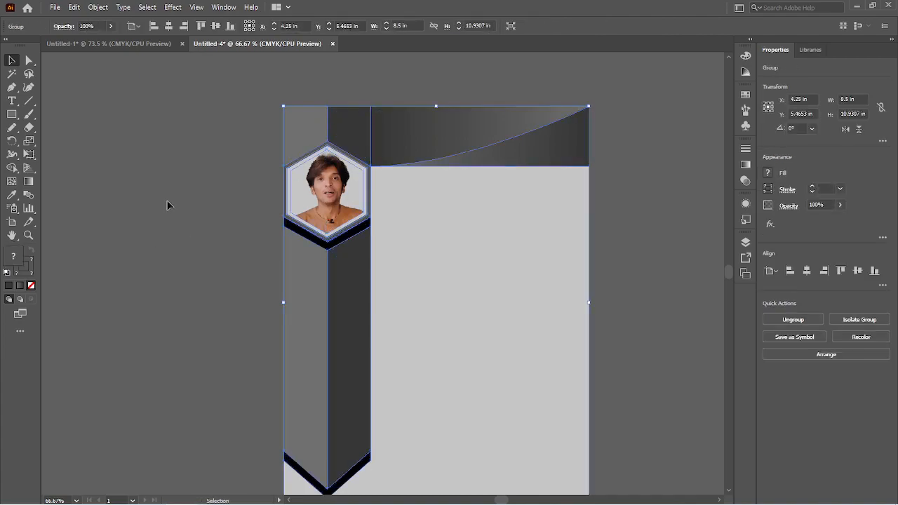
pyautogui.click(169, 204)
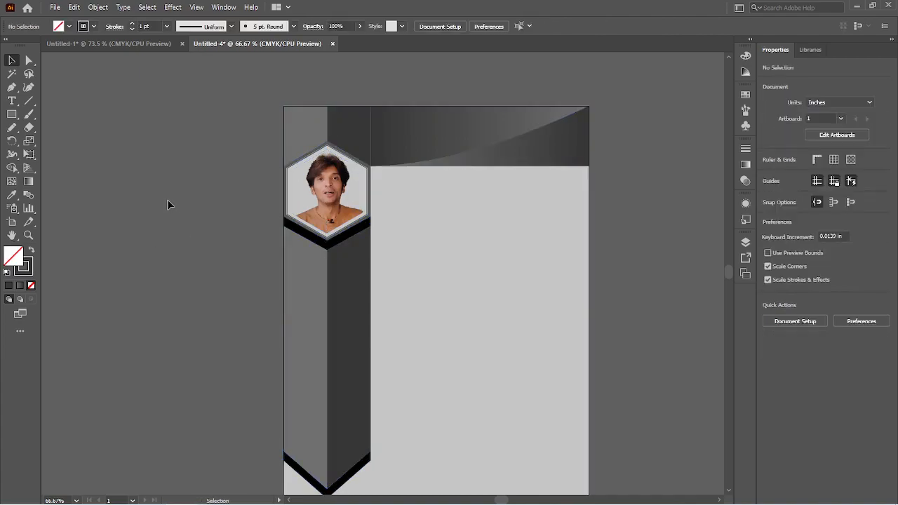
pyautogui.click(11, 101)
# Step: Type 'YOUR NAME' and set it in Arial Black at 20 pt
pyautogui.click(128, 134)
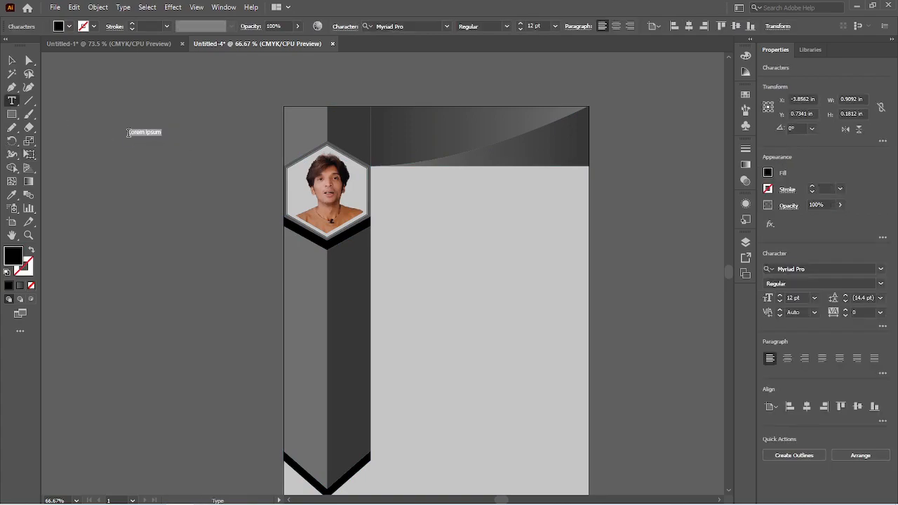
pyautogui.write('YOUR NAME')
pyautogui.press('Escape')
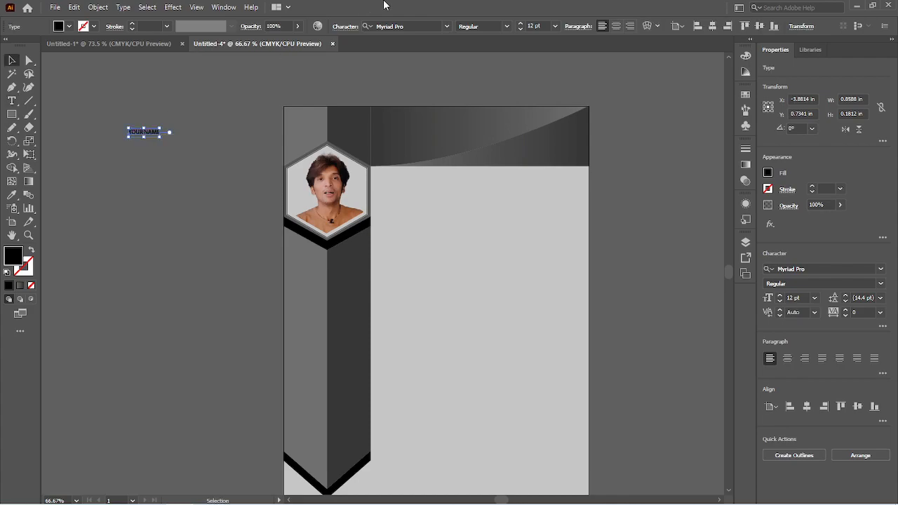
pyautogui.click(424, 26)
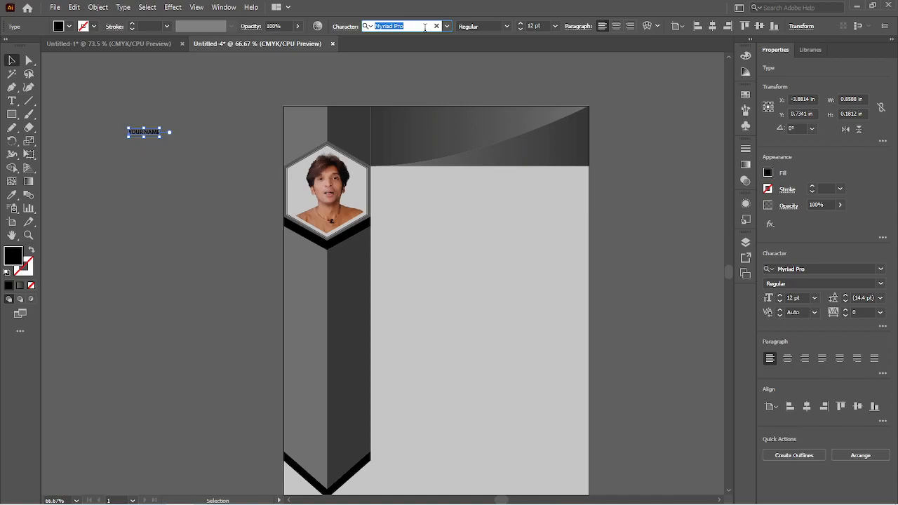
pyautogui.write('AR')
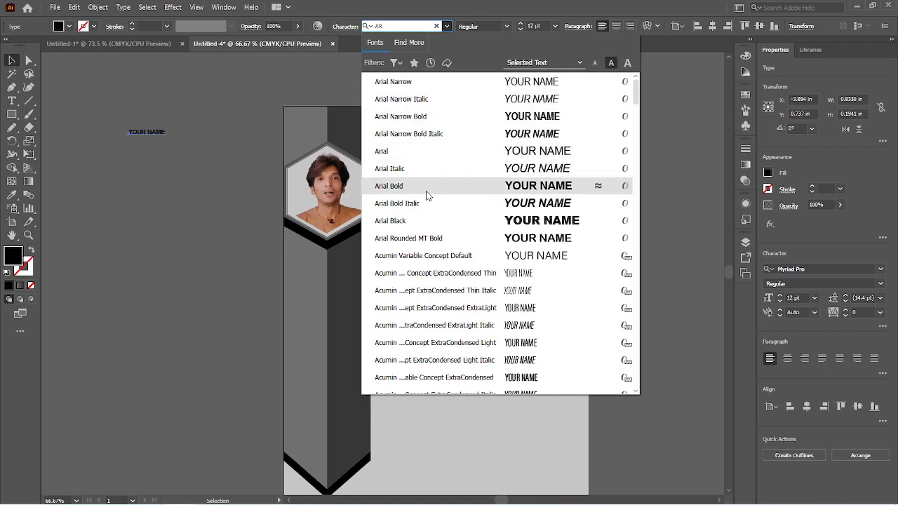
pyautogui.click(411, 222)
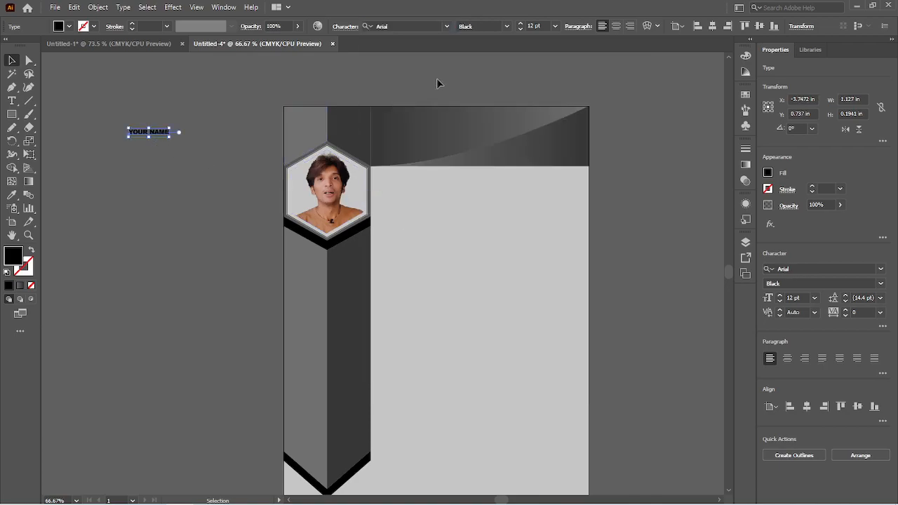
pyautogui.click(538, 24)
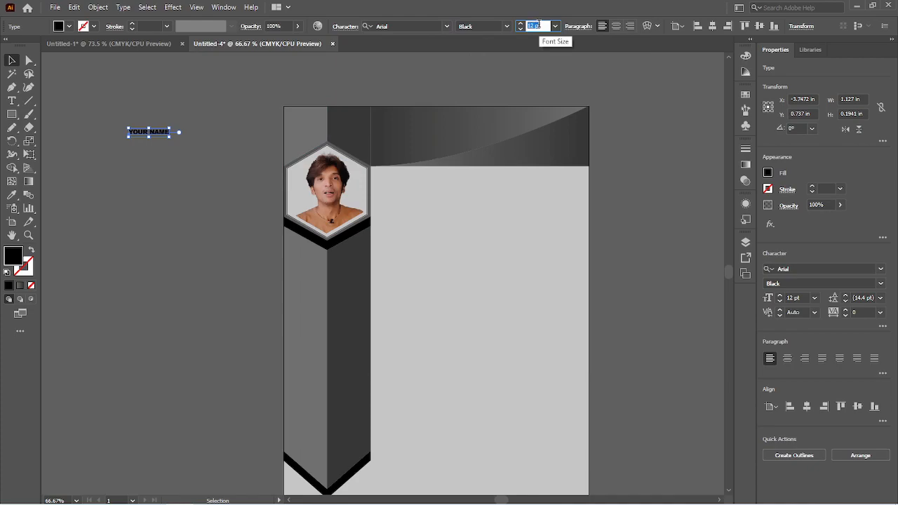
pyautogui.write('20')
pyautogui.press('Return')
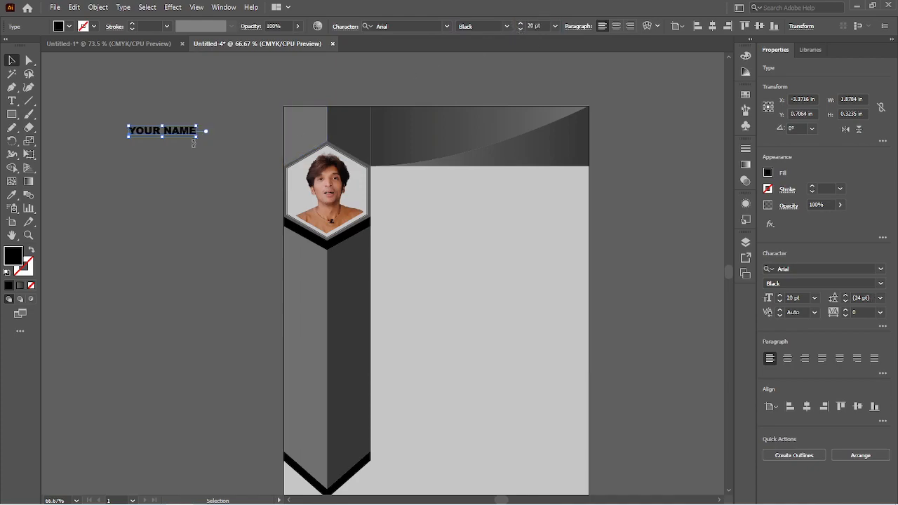
# Step: Move YOUR NAME to the top of the header and make it white
pyautogui.moveTo(181, 135); pyautogui.dragTo(433, 122)
pyautogui.click(772, 173)
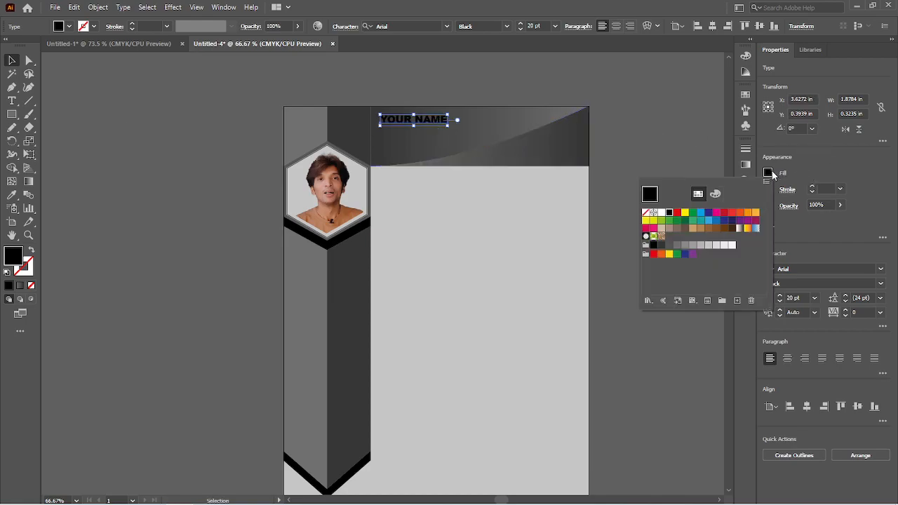
pyautogui.click(661, 212)
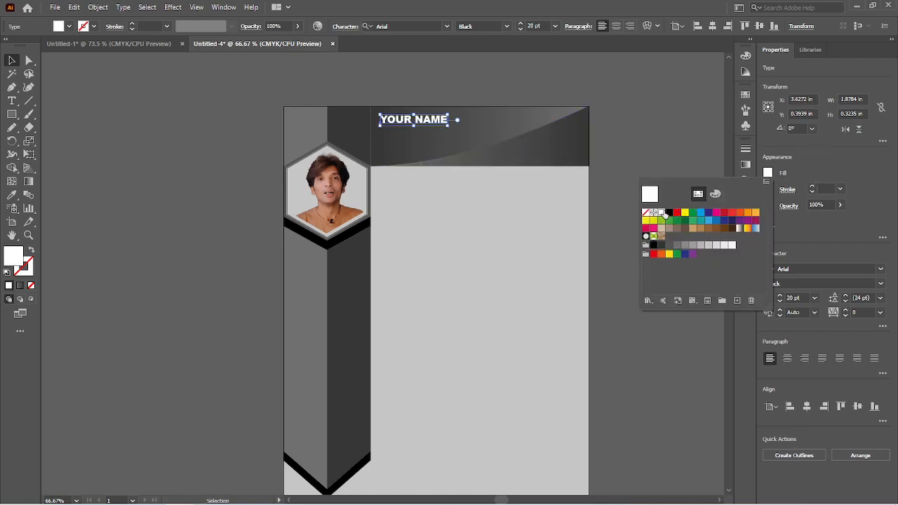
pyautogui.click(665, 121)
pyautogui.click(665, 120)
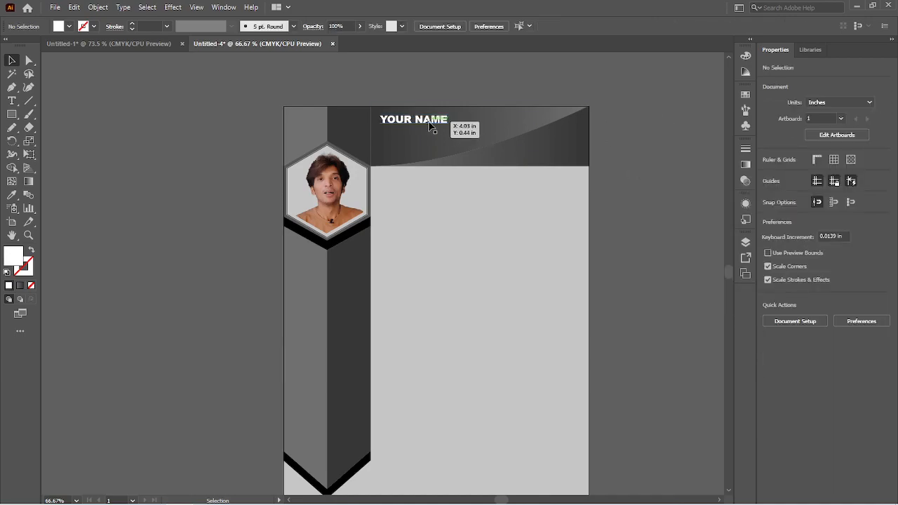
# Step: Duplicate the name as 'Graphic Designer' in Regular weight at 16 pt
pyautogui.moveTo(430, 125); pyautogui.dragTo(428, 132)
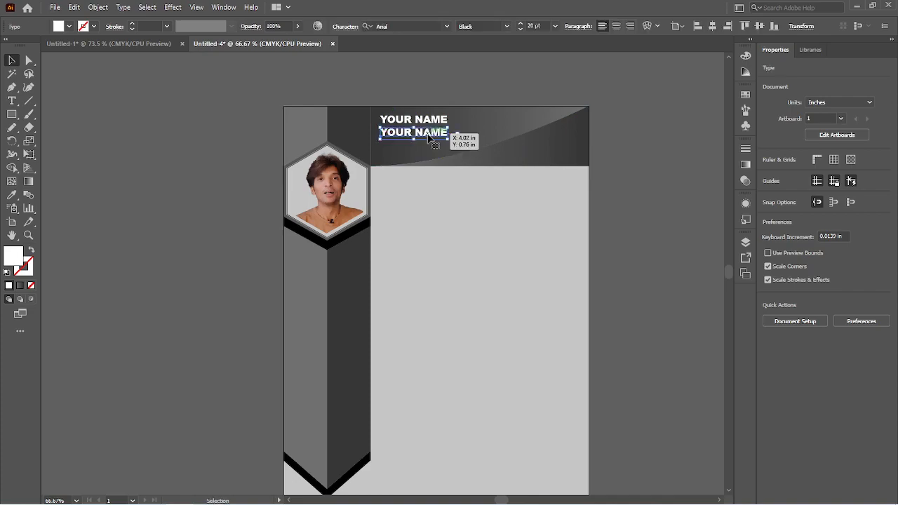
pyautogui.tripleClick(428, 132)
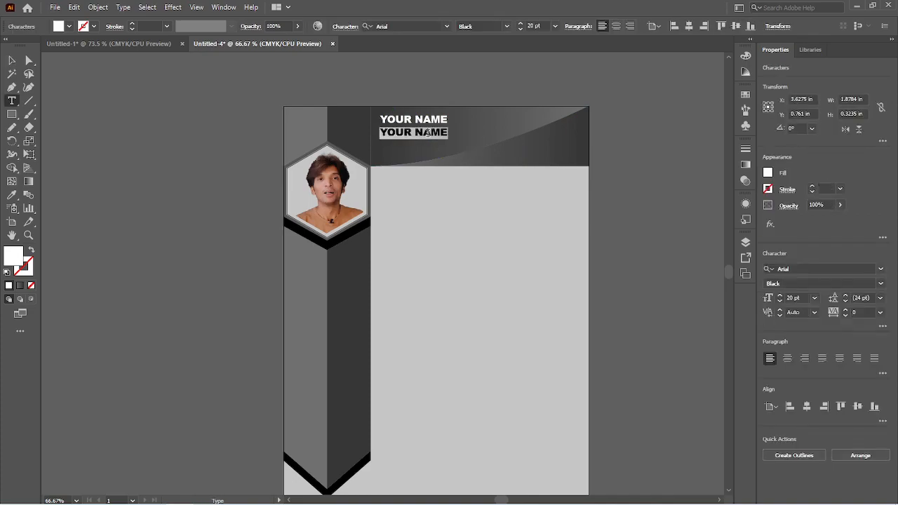
pyautogui.write('Graphi')
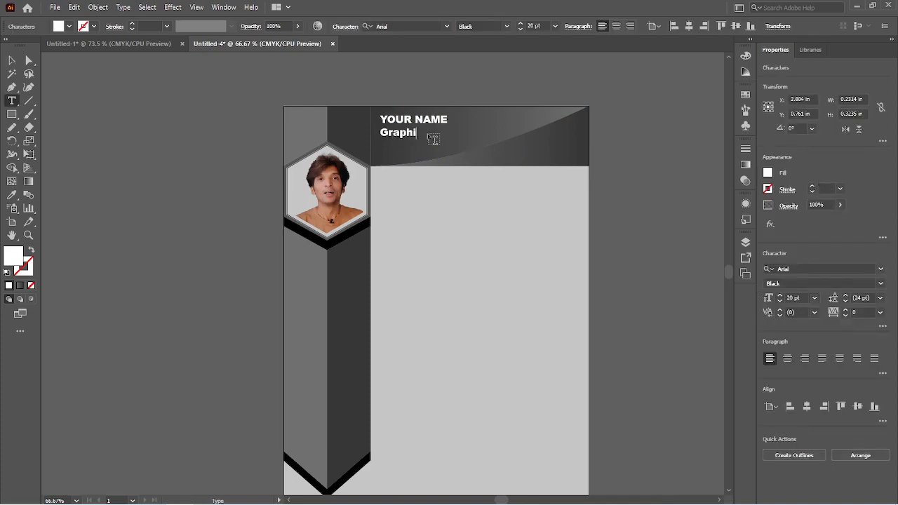
pyautogui.write('c Designer')
pyautogui.press('Escape')
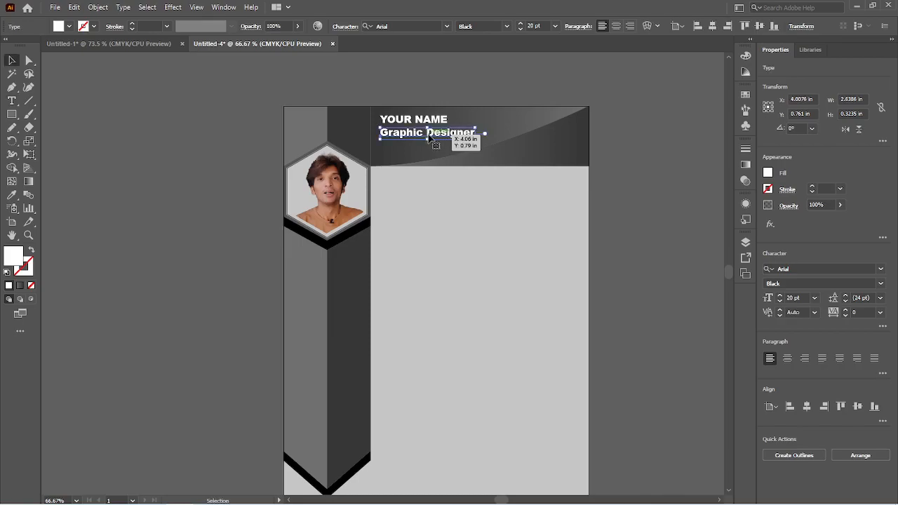
pyautogui.click(506, 26)
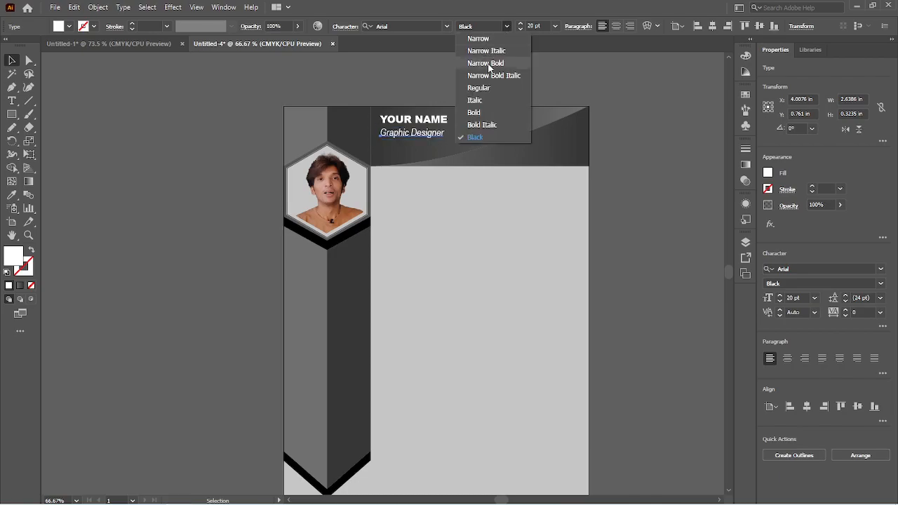
pyautogui.click(489, 87)
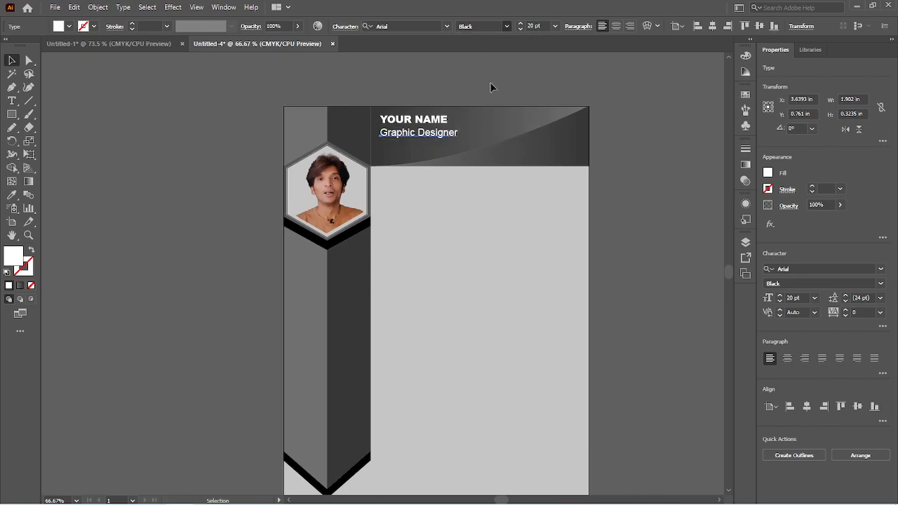
pyautogui.click(537, 25)
pyautogui.write('16')
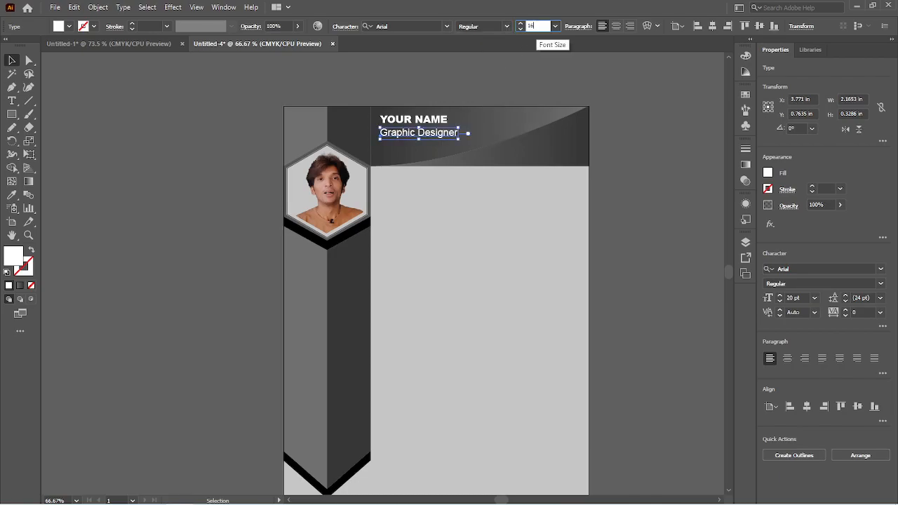
pyautogui.press('Return')
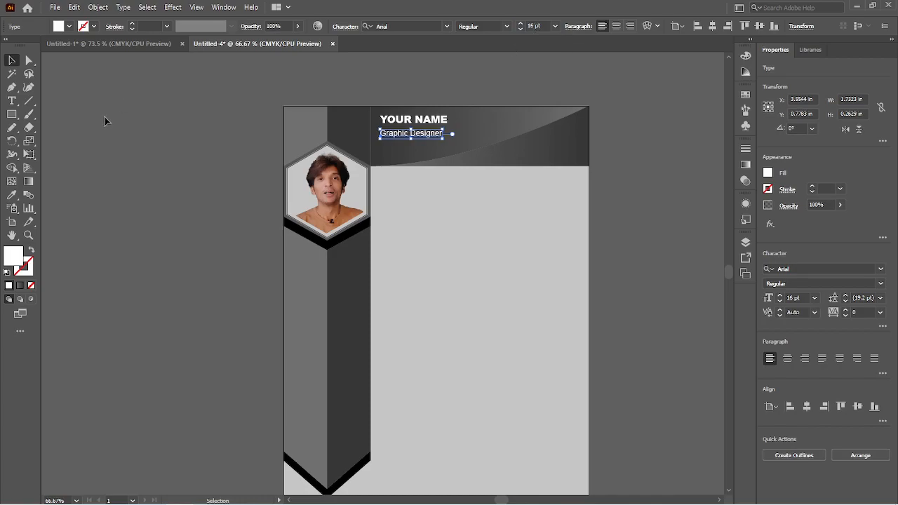
# Step: Nudge Graphic Designer up so it sits directly beneath YOUR NAME
pyautogui.click(104, 121)
pyautogui.keyDown('alt'); pyautogui.scroll(1, 423, 192); pyautogui.keyUp('alt')
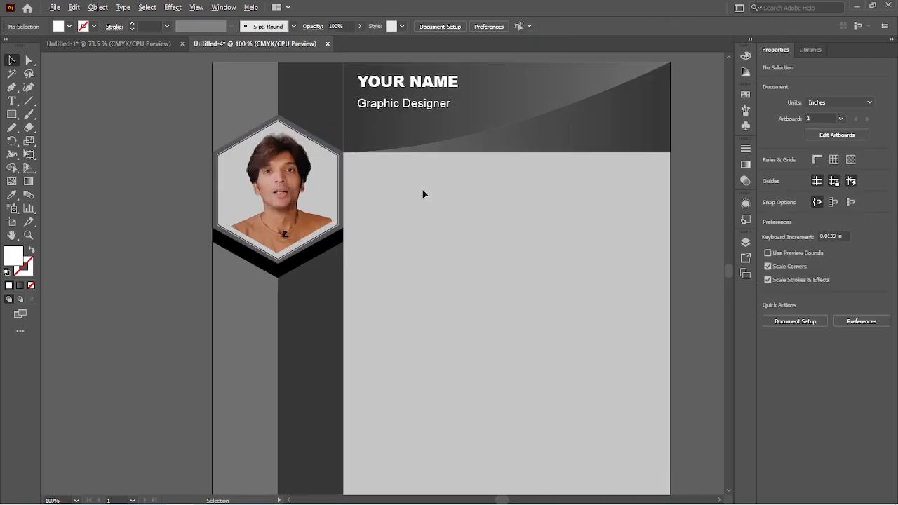
pyautogui.click(391, 105)
pyautogui.moveTo(391, 116); pyautogui.dragTo(390, 109)
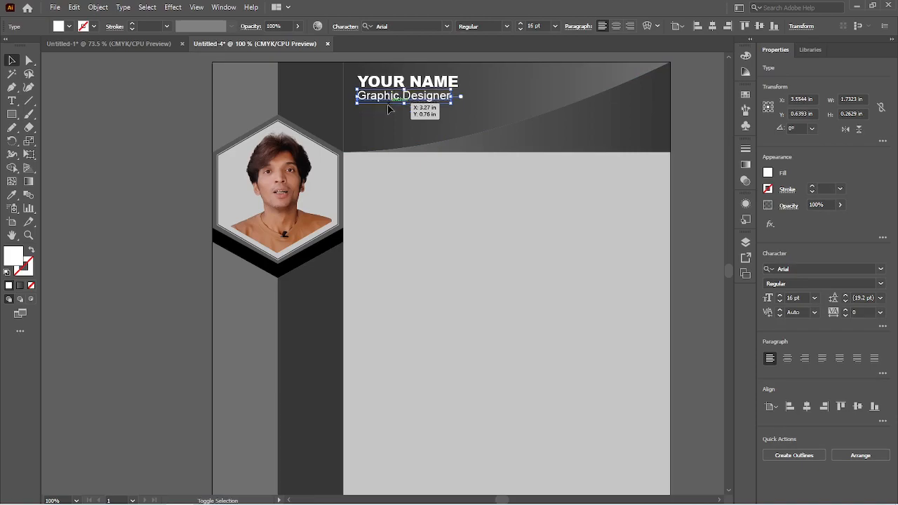
pyautogui.click(175, 128)
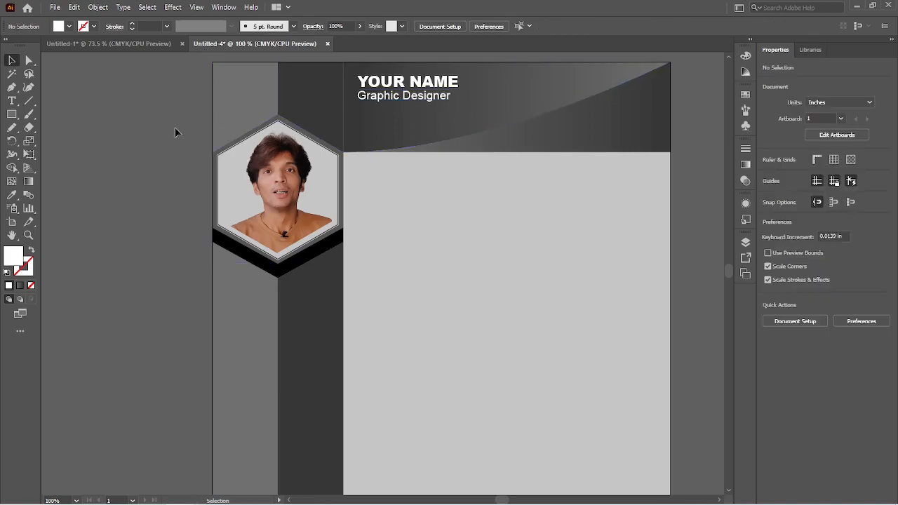
pyautogui.moveTo(373, 96); pyautogui.dragTo(374, 105)
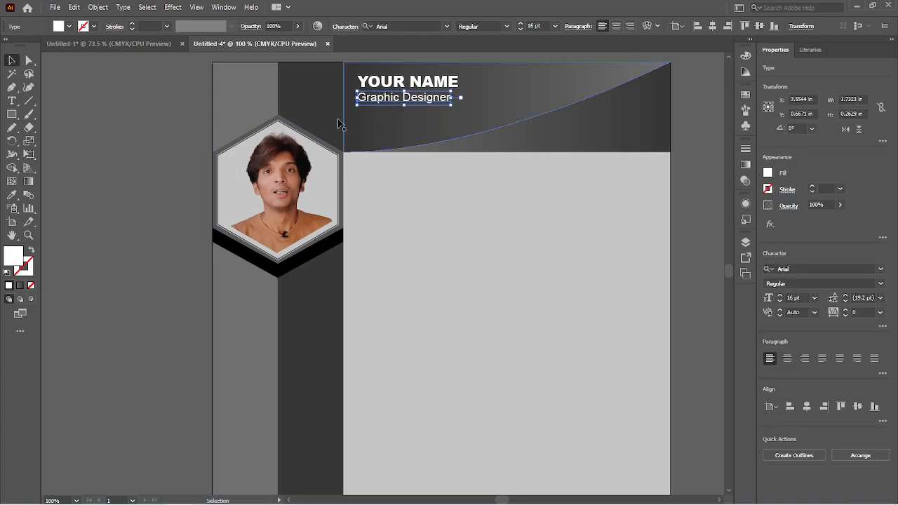
pyautogui.click(176, 128)
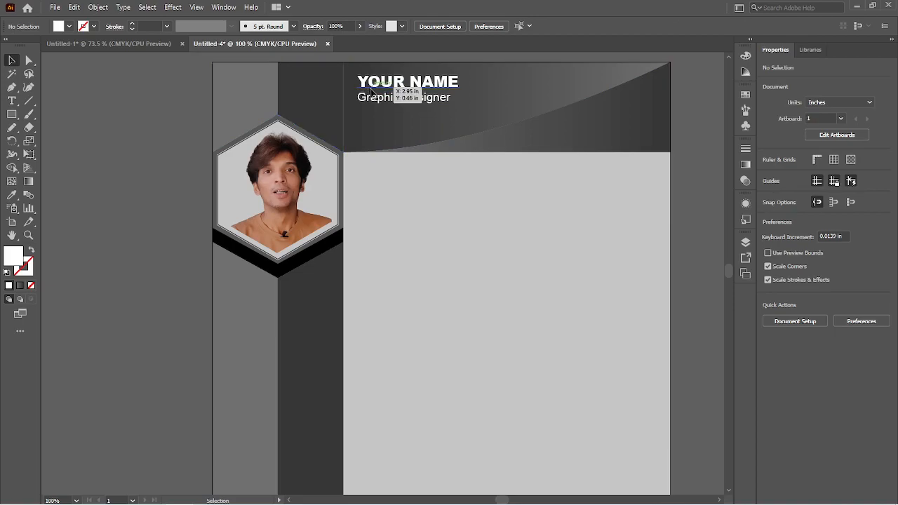
# Step: Copy the name text and retype it as 'About Me' at 18 pt
pyautogui.moveTo(370, 90); pyautogui.dragTo(92, 200)
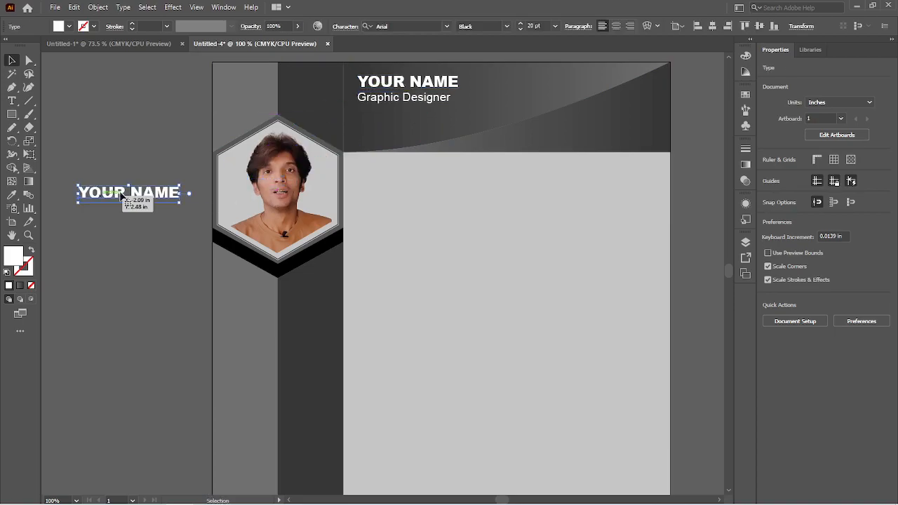
pyautogui.tripleClick(123, 194)
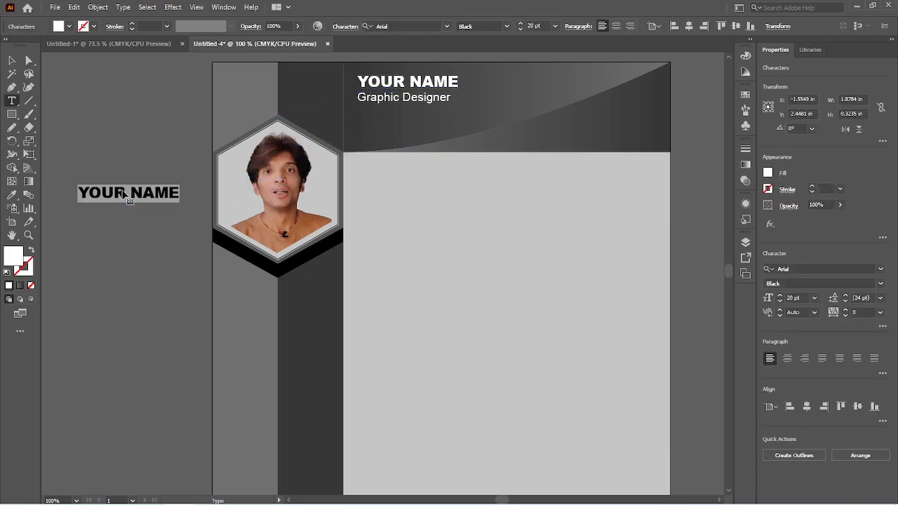
pyautogui.write('About Me')
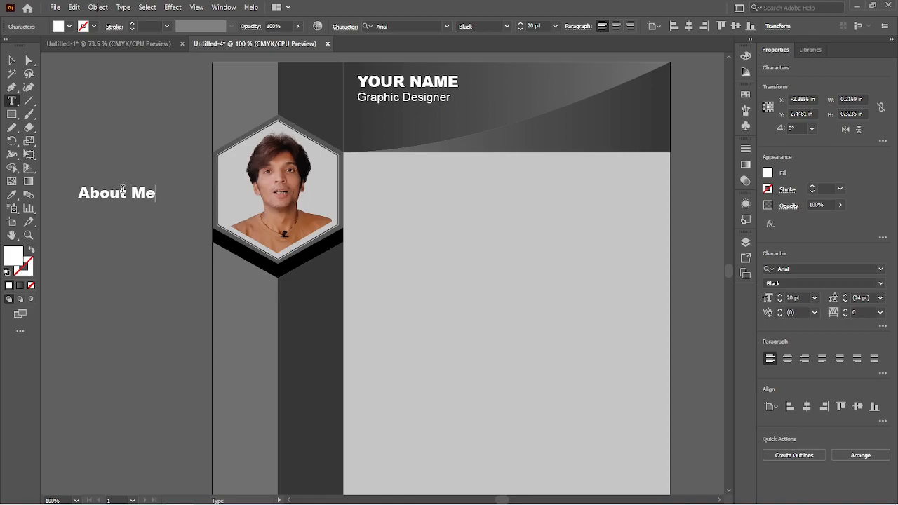
pyautogui.press('Escape')
pyautogui.moveTo(123, 193); pyautogui.dragTo(123, 193)
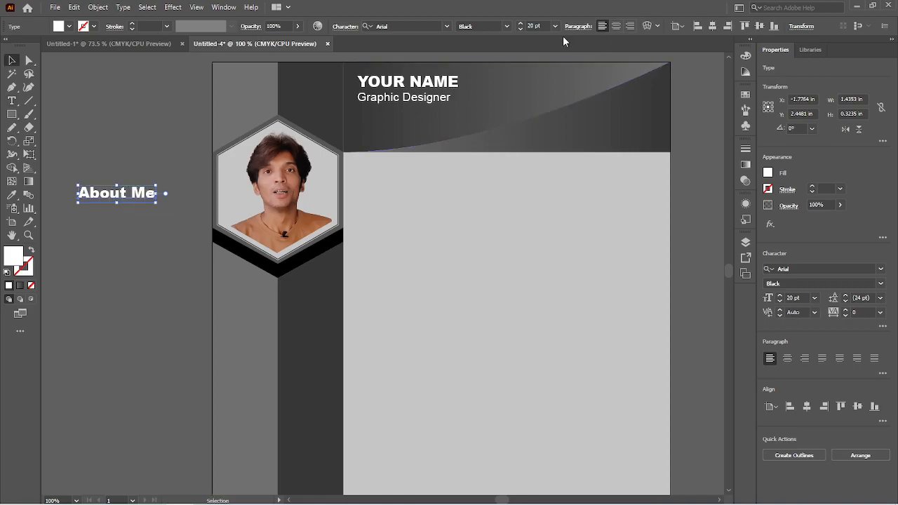
pyautogui.click(544, 25)
pyautogui.doubleClick(544, 25)
pyautogui.write('18')
pyautogui.press('Return')
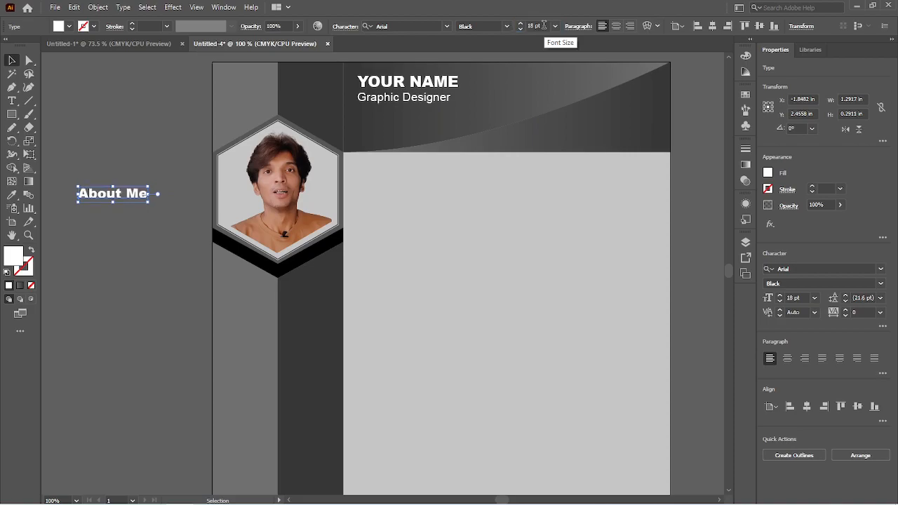
pyautogui.click(130, 229)
# Step: Place About Me in black under the header and draw an area text box below it
pyautogui.moveTo(122, 197); pyautogui.dragTo(403, 177)
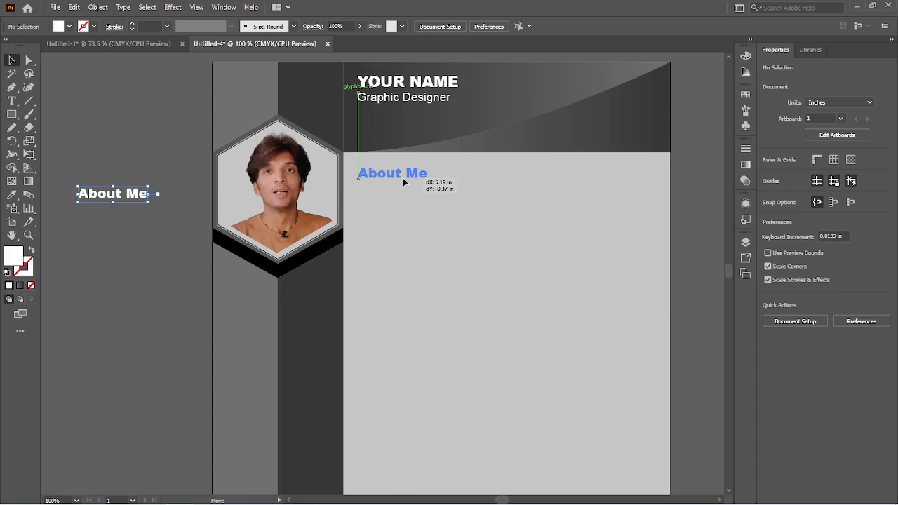
pyautogui.moveTo(403, 177); pyautogui.dragTo(401, 173)
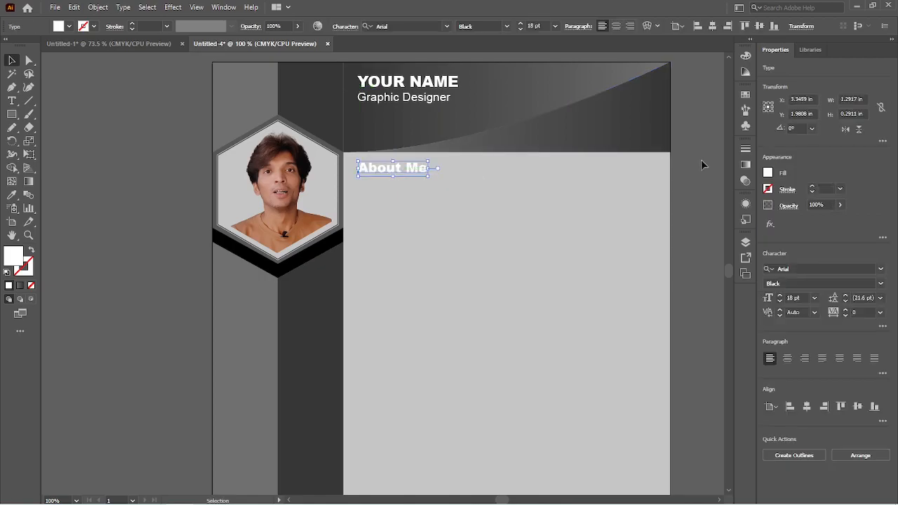
pyautogui.click(768, 173)
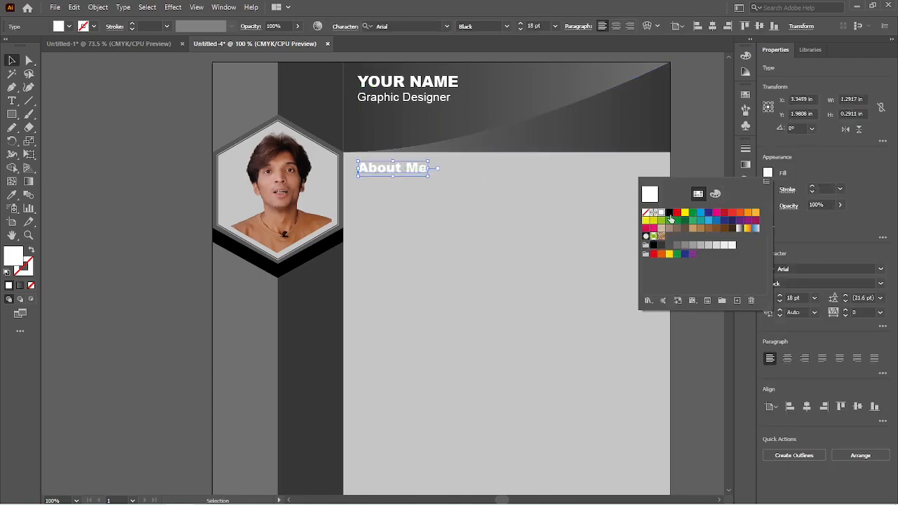
pyautogui.click(669, 213)
pyautogui.click(62, 90)
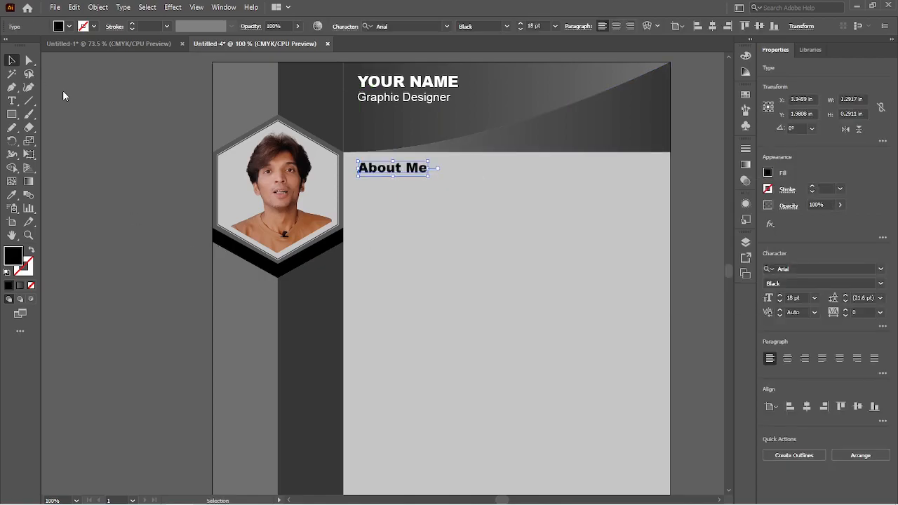
pyautogui.click(105, 139)
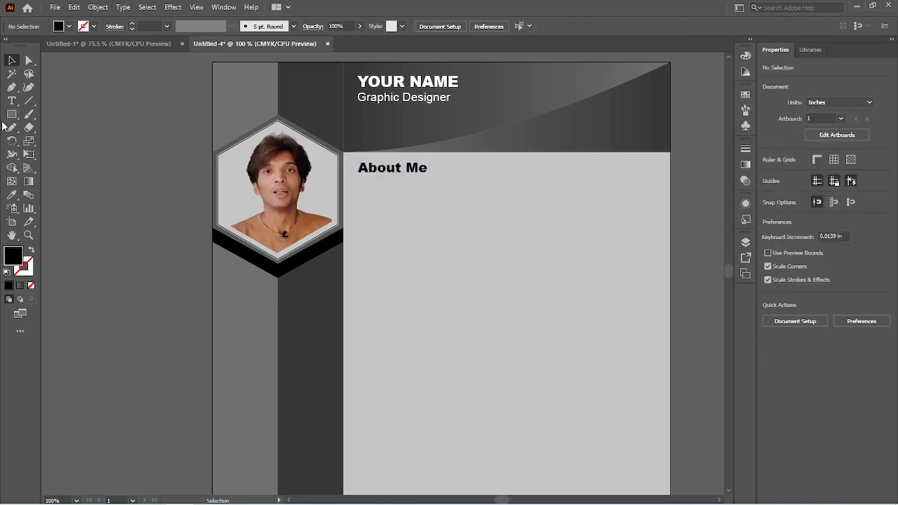
pyautogui.click(11, 100)
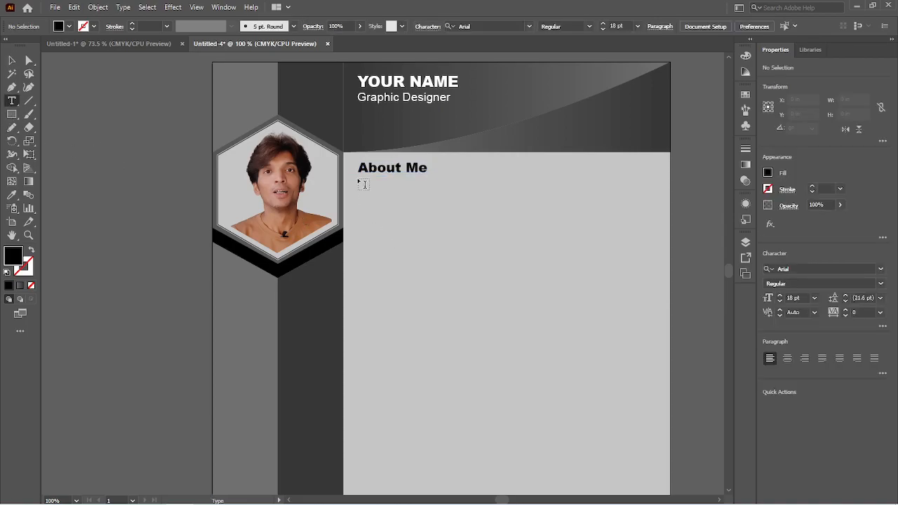
pyautogui.moveTo(361, 182); pyautogui.dragTo(661, 218)
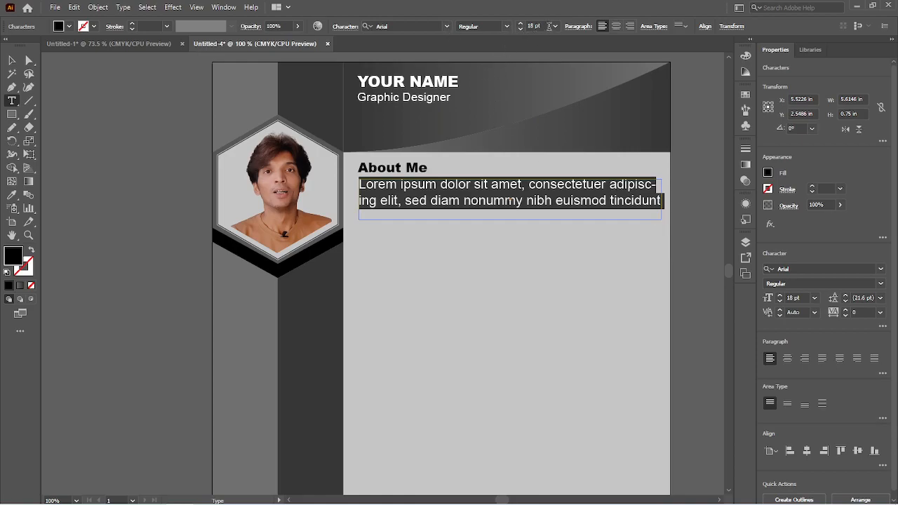
# Step: Set the paragraph to 14 pt with Justify All Lines and make its box taller
pyautogui.write('14')
pyautogui.press('Return')
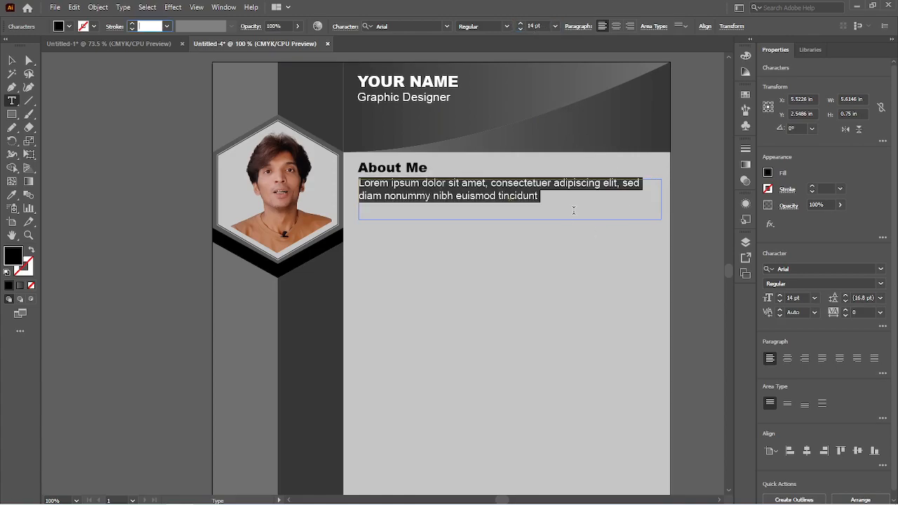
pyautogui.click(577, 26)
pyautogui.click(582, 46)
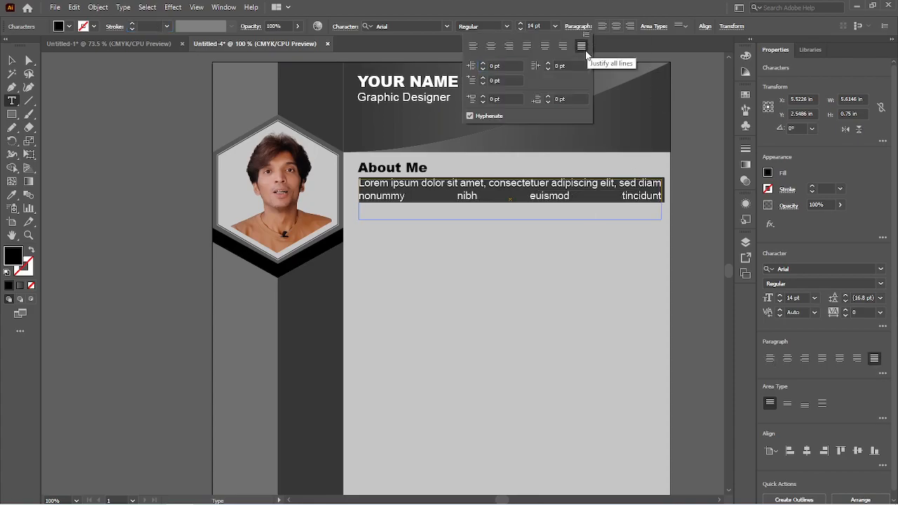
pyautogui.press('Escape')
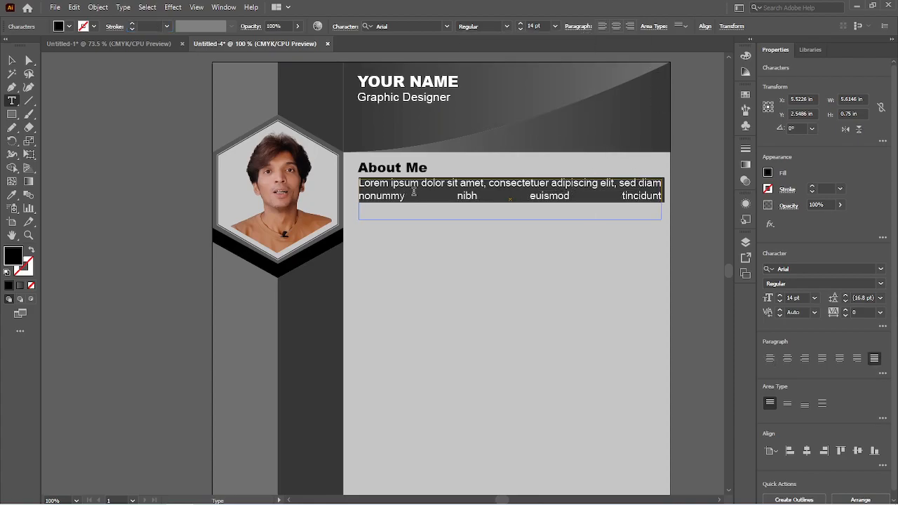
pyautogui.press('Escape')
pyautogui.moveTo(510, 221)
pyautogui.mouseDown()
pyautogui.moveTo(511, 232)
pyautogui.moveTo(507, 201)
pyautogui.moveTo(508, 212)
pyautogui.mouseUp()
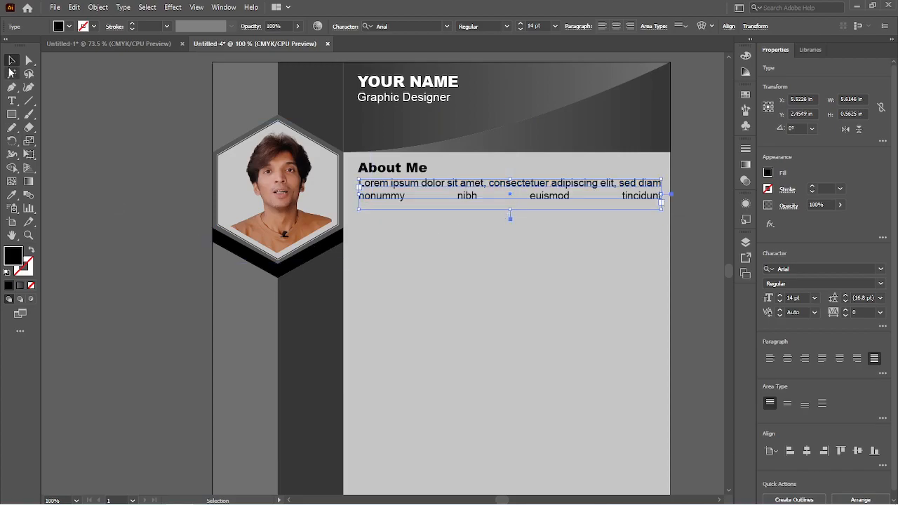
pyautogui.click(95, 163)
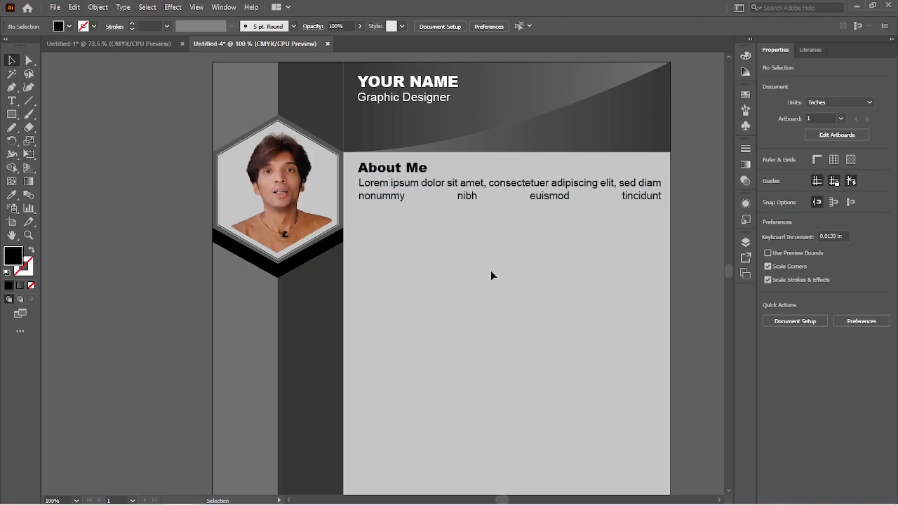
# Step: Group the About Me heading with the paragraph
pyautogui.click(411, 168)
pyautogui.keyDown('shift'); pyautogui.click(410, 185); pyautogui.keyUp('shift')
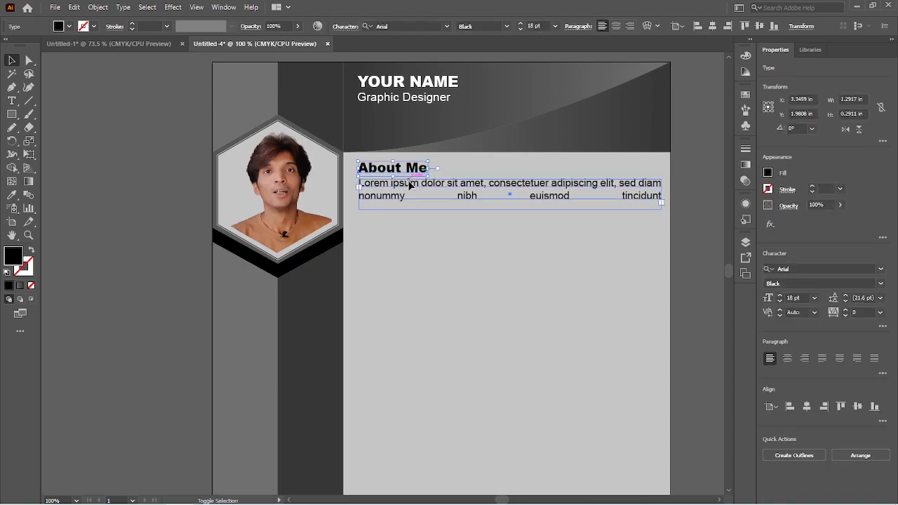
pyautogui.hotkey('ctrl', 'g')
pyautogui.moveTo(410, 184); pyautogui.dragTo(411, 173)
# Step: Draw a long thin grey rectangle below the paragraph
pyautogui.click(115, 209)
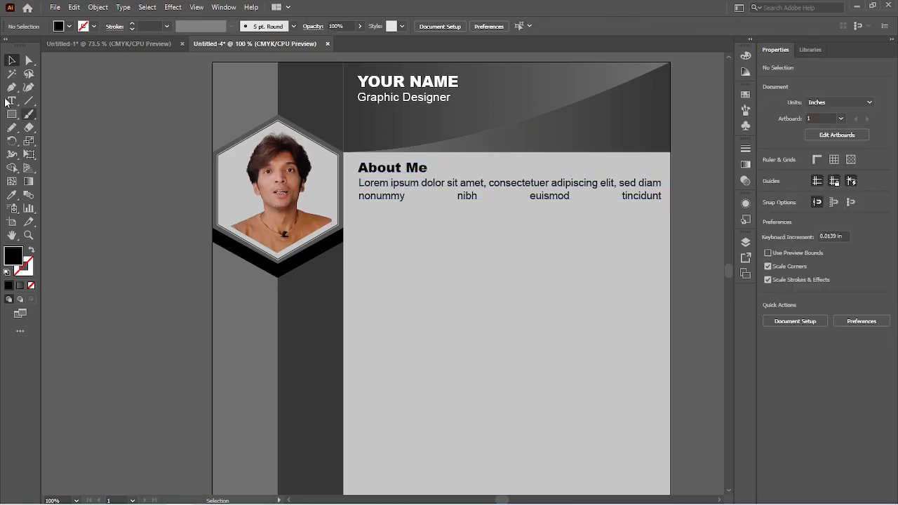
pyautogui.click(11, 115)
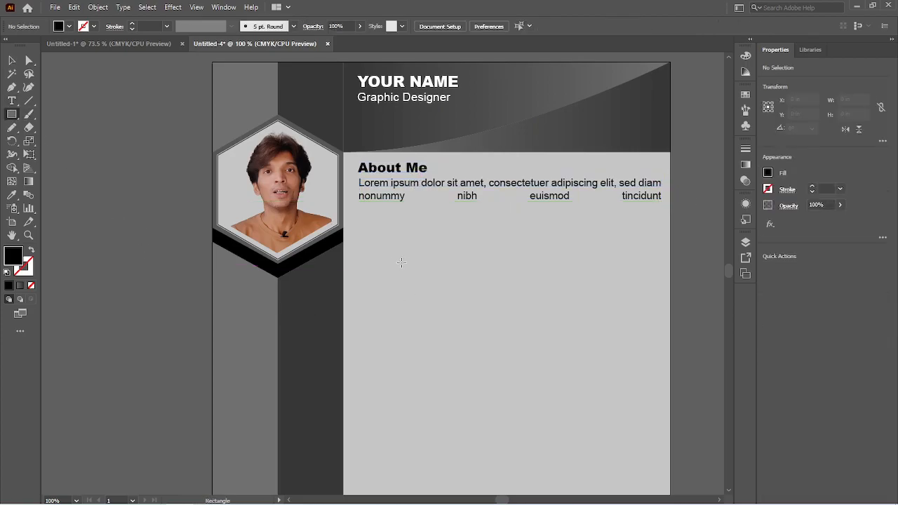
pyautogui.moveTo(390, 260)
pyautogui.mouseDown()
pyautogui.moveTo(431, 284)
pyautogui.moveTo(609, 280)
pyautogui.mouseUp()
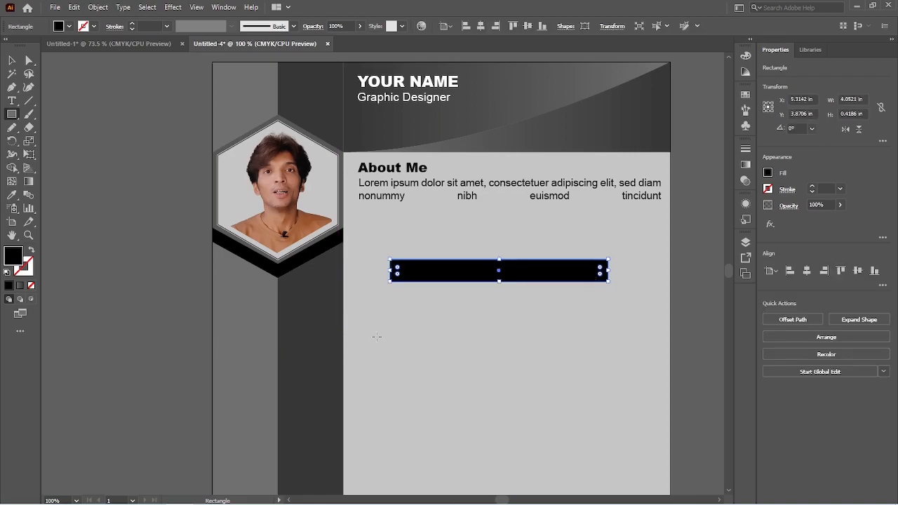
pyautogui.press('i')
pyautogui.click(272, 323)
pyautogui.press('v')
pyautogui.click(476, 323)
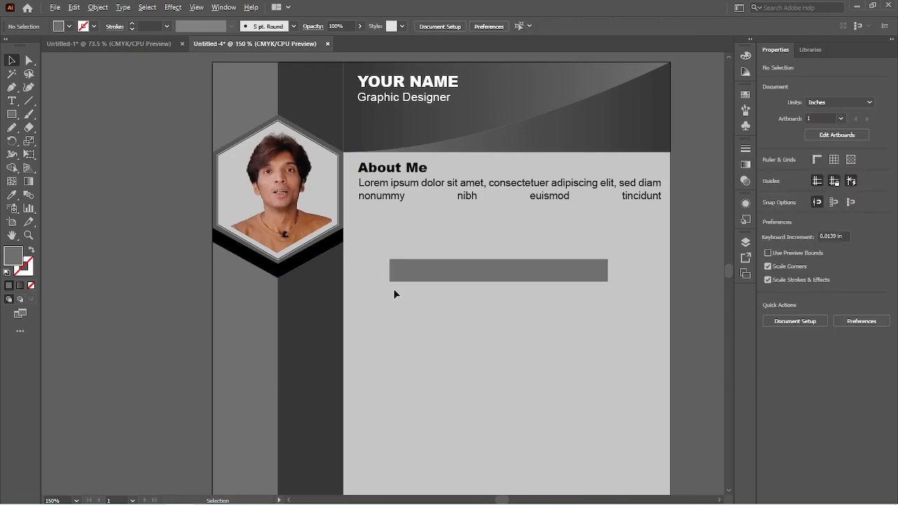
# Step: Add anchor points at the middle of the rectangle's left and right edges
pyautogui.keyDown('alt'); pyautogui.scroll(1, 394, 288); pyautogui.keyUp('alt')
pyautogui.click(404, 278)
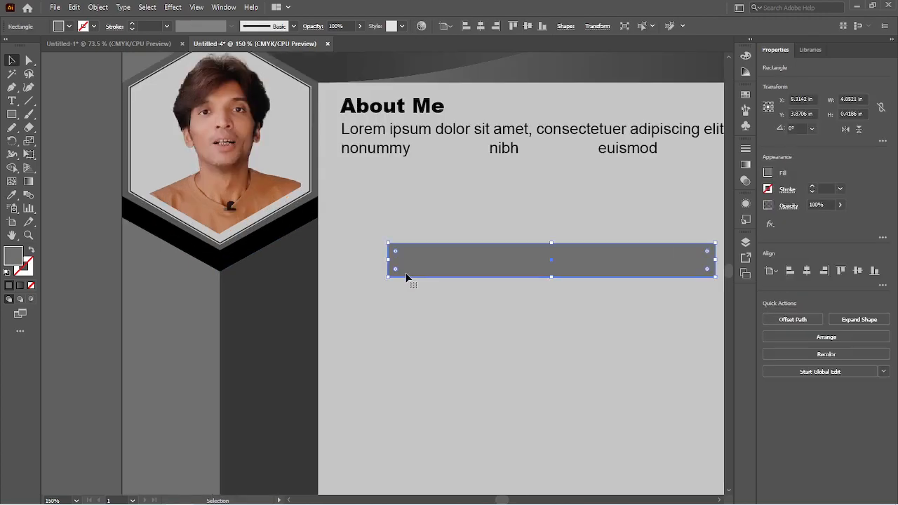
pyautogui.press('p')
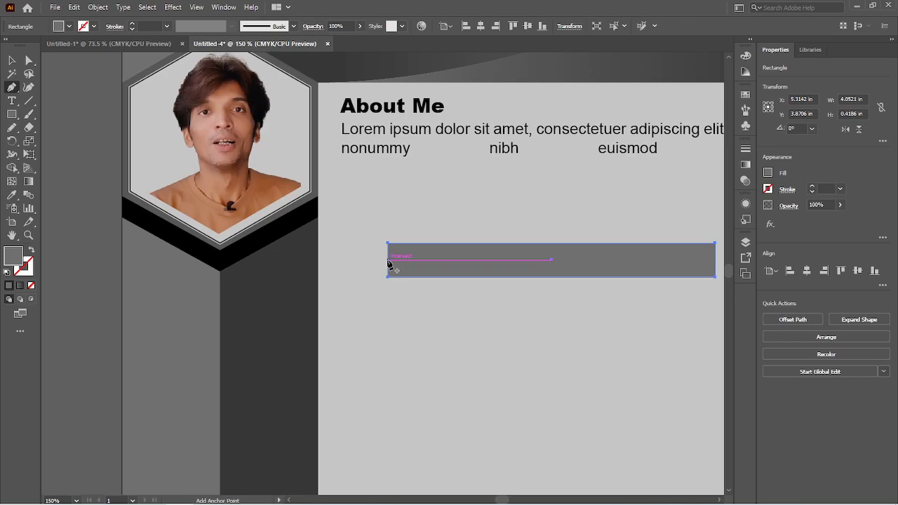
pyautogui.click(390, 263)
pyautogui.hscroll(4, 582, 261)
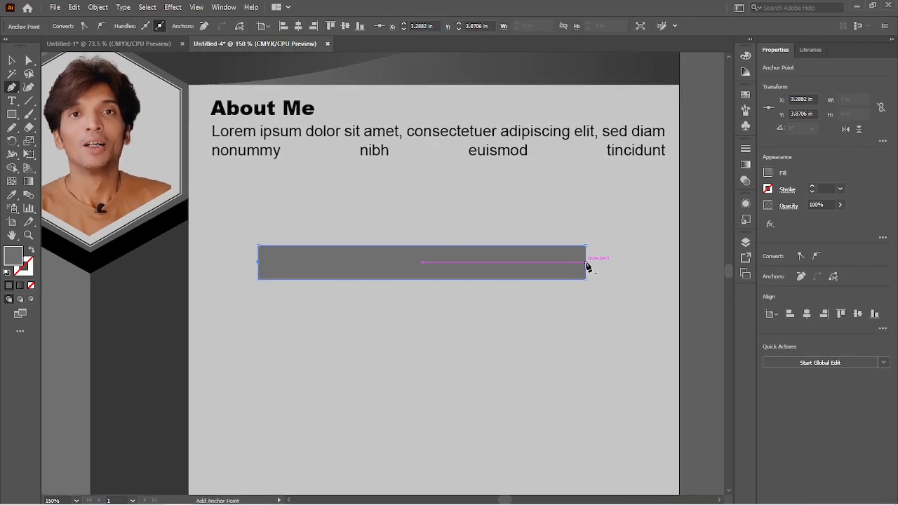
pyautogui.click(586, 263)
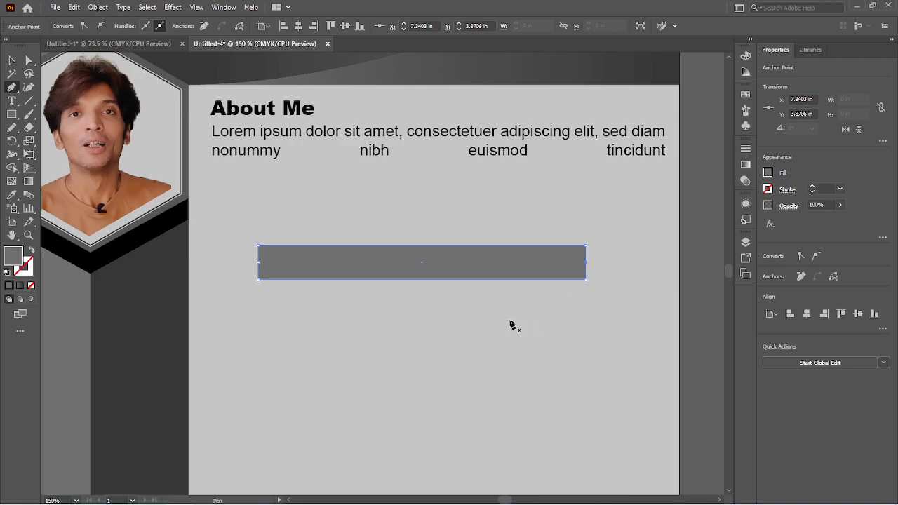
# Step: Shift the left anchor outward into a point and the right anchor inward into a notch
pyautogui.press('a')
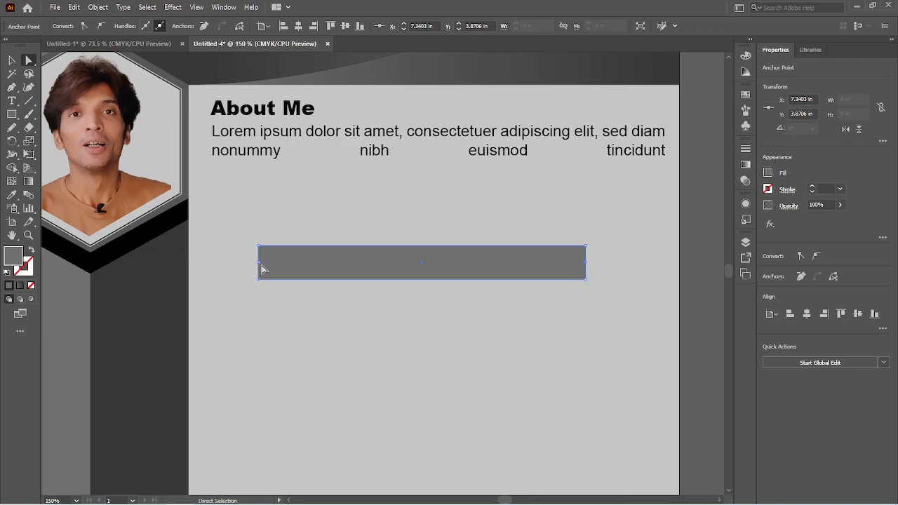
pyautogui.click(259, 263)
pyautogui.hotkey('shift', 'Left')
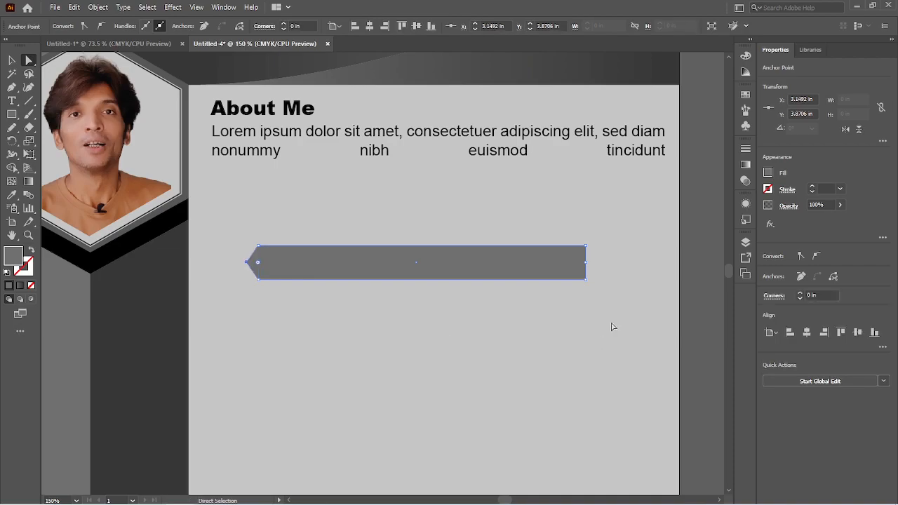
pyautogui.click(586, 264)
pyautogui.hotkey('shift', 'Left')
# Step: Duplicate the banner slightly left and divide the overlap with Pathfinder Divide
pyautogui.click(576, 296)
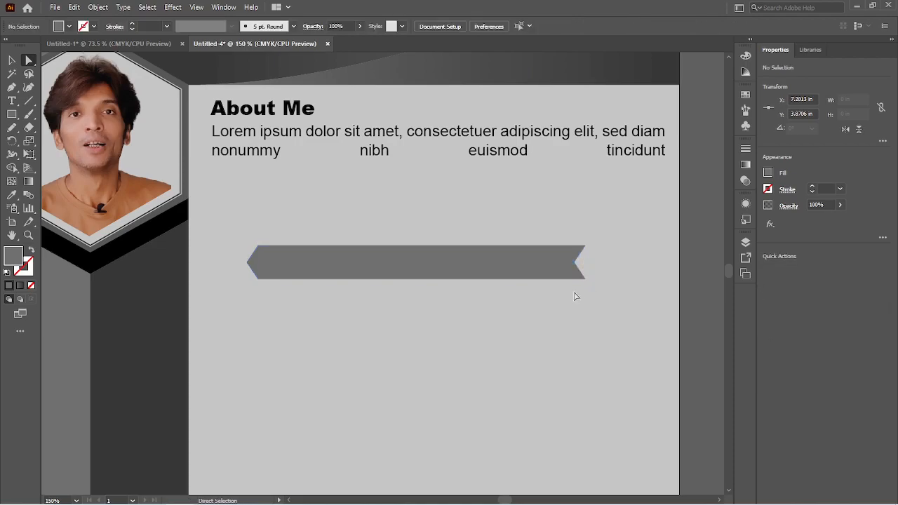
pyautogui.press('v')
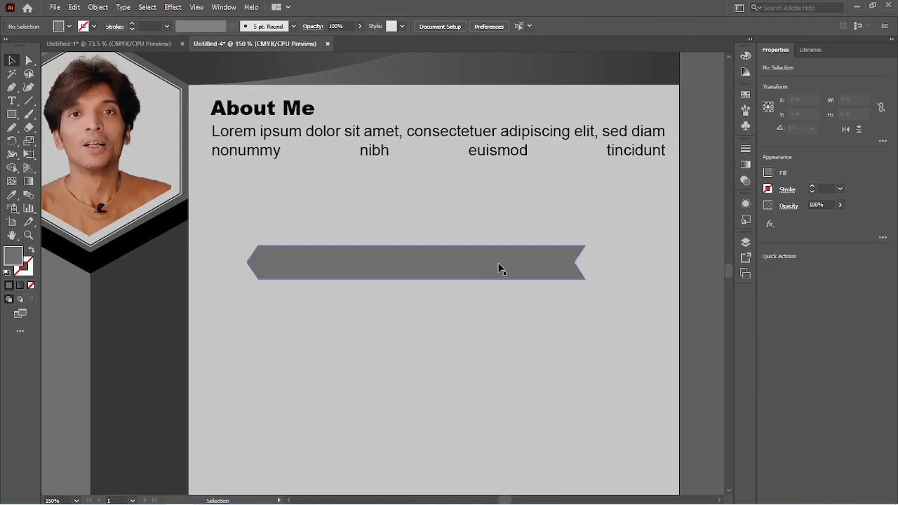
pyautogui.click(500, 268)
pyautogui.press('v')
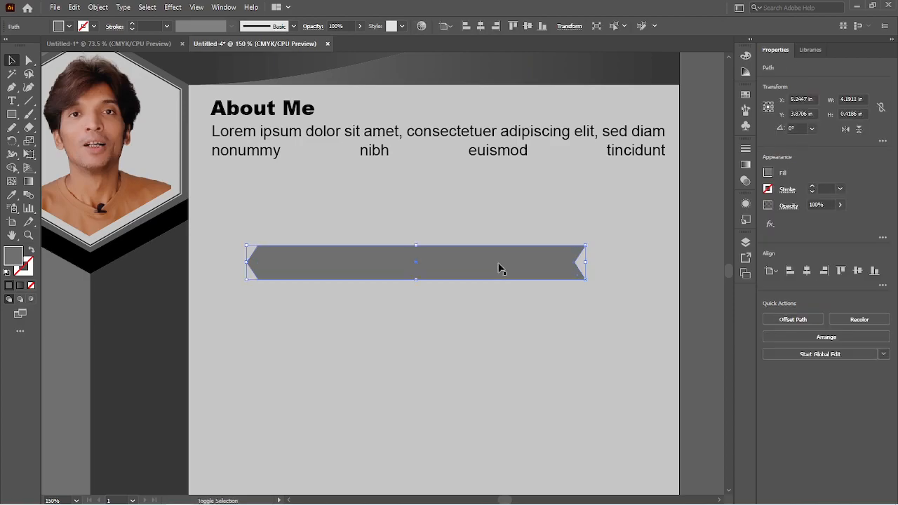
pyautogui.hotkey('alt', 'shift', 'Left')
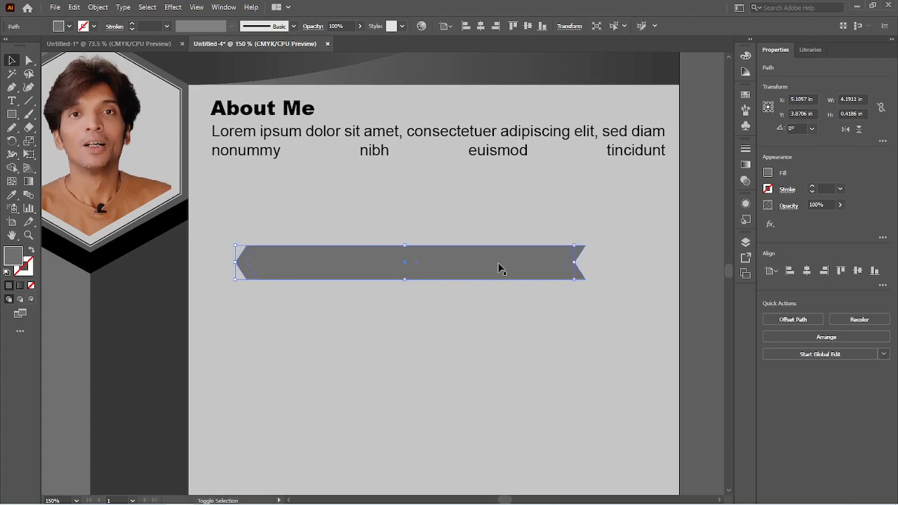
pyautogui.click(481, 309)
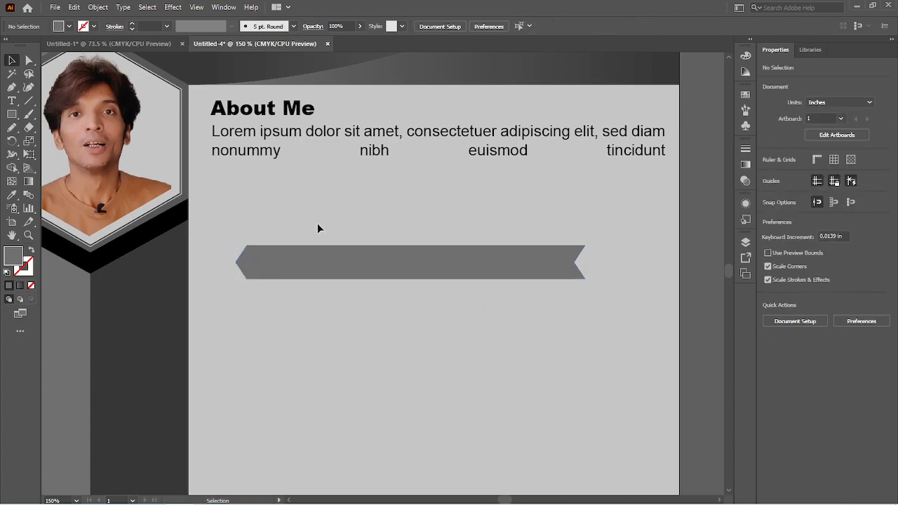
pyautogui.moveTo(258, 214); pyautogui.dragTo(392, 328)
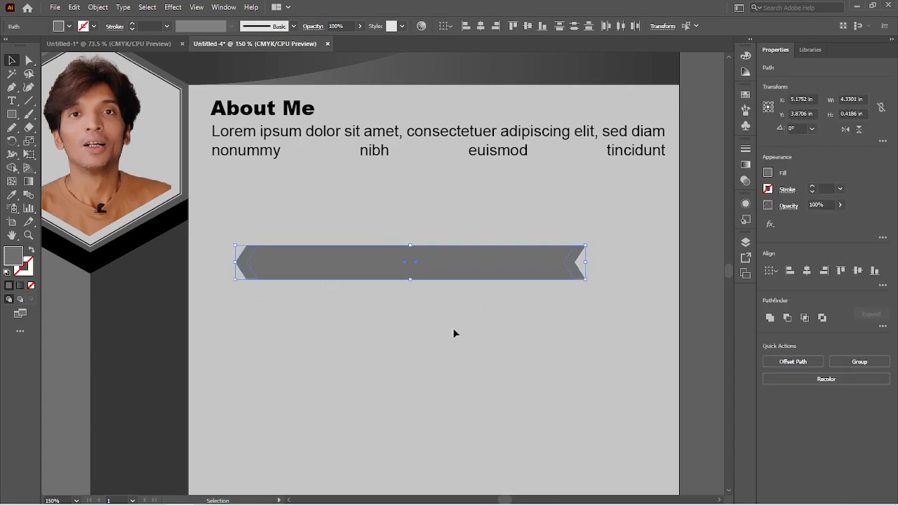
pyautogui.click(883, 326)
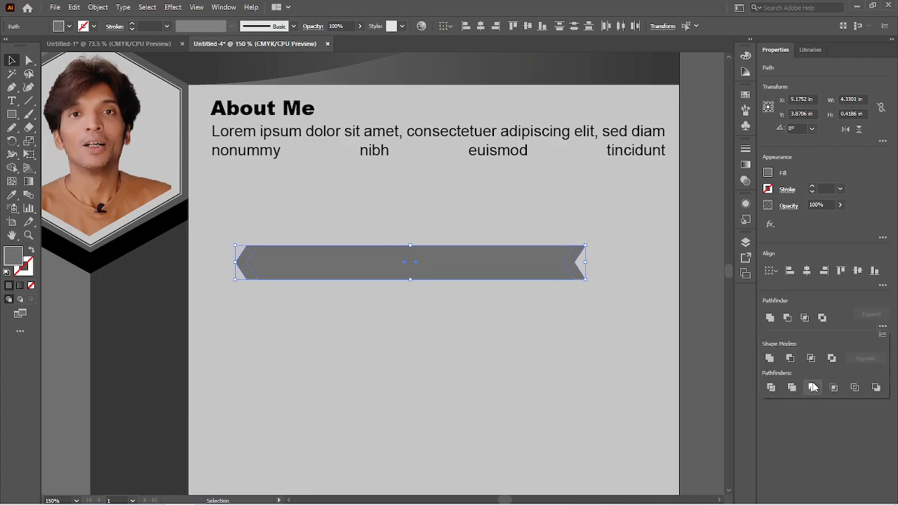
pyautogui.click(776, 388)
# Step: Ungroup the pieces and colour both end notches black from the hexagon band
pyautogui.click(491, 297)
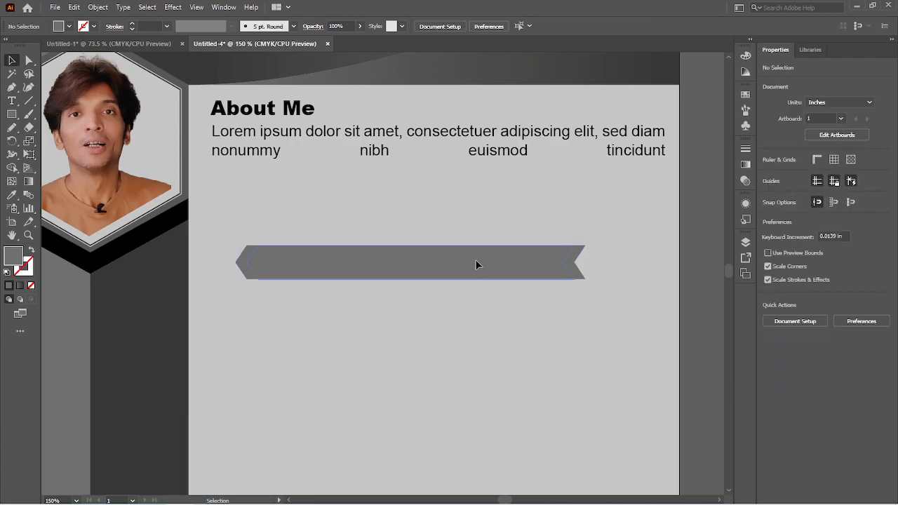
pyautogui.rightClick(477, 265)
pyautogui.click(507, 370)
pyautogui.click(593, 283)
pyautogui.click(584, 279)
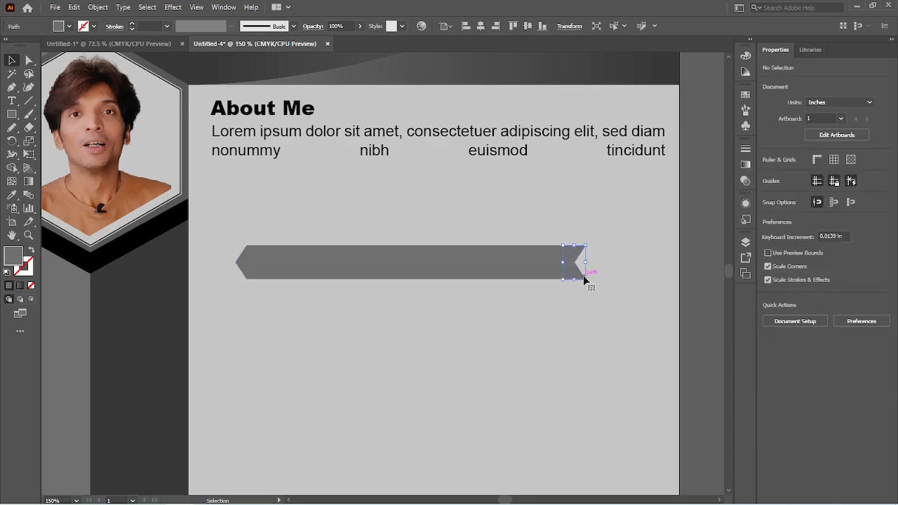
pyautogui.keyDown('shift'); pyautogui.click(246, 263); pyautogui.keyUp('shift')
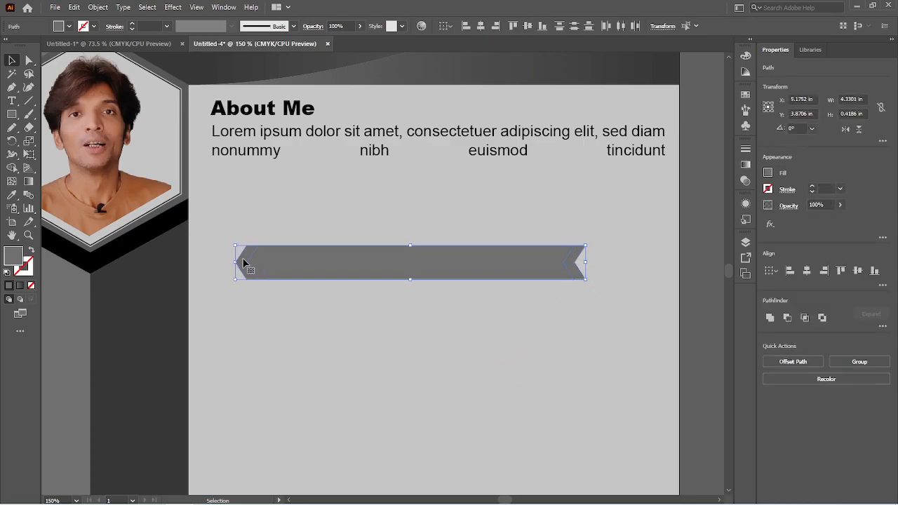
pyautogui.press('i')
pyautogui.click(165, 235)
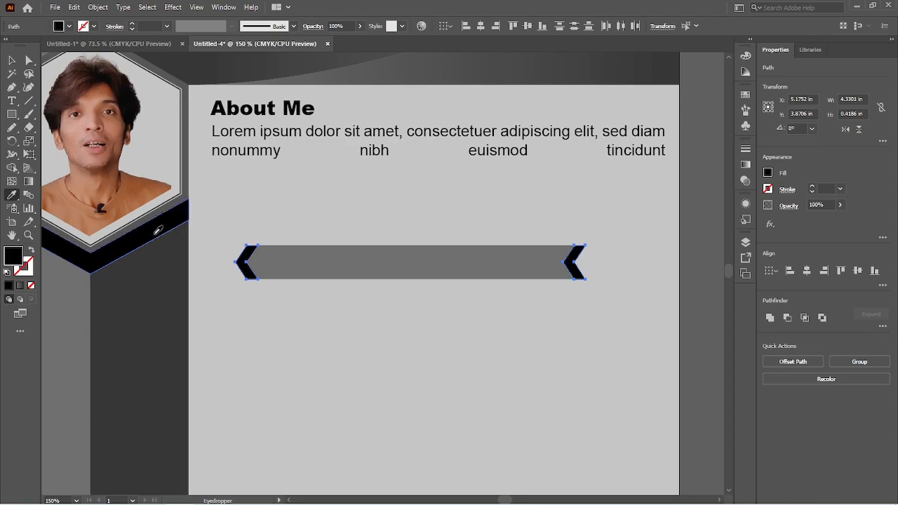
pyautogui.press('v')
pyautogui.click(385, 356)
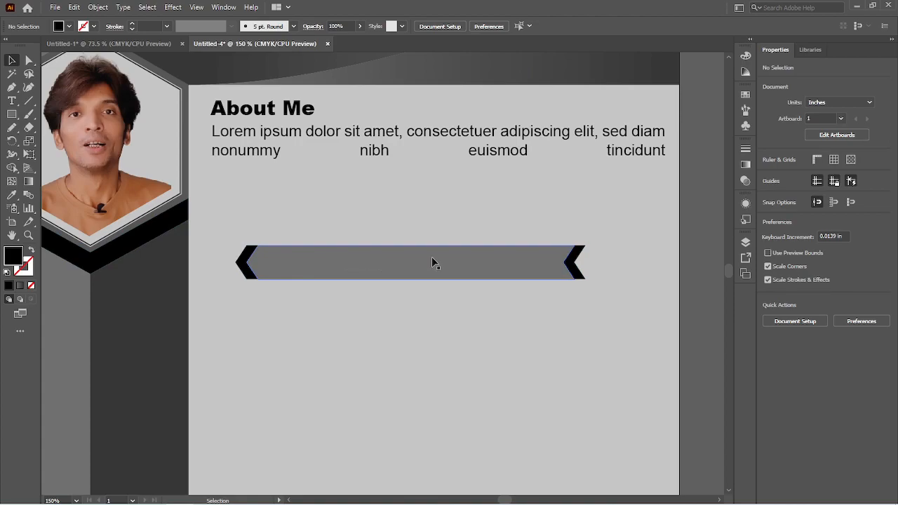
# Step: Split the banner along a horizontal line through its middle with Pathfinder Divide
pyautogui.click(26, 104)
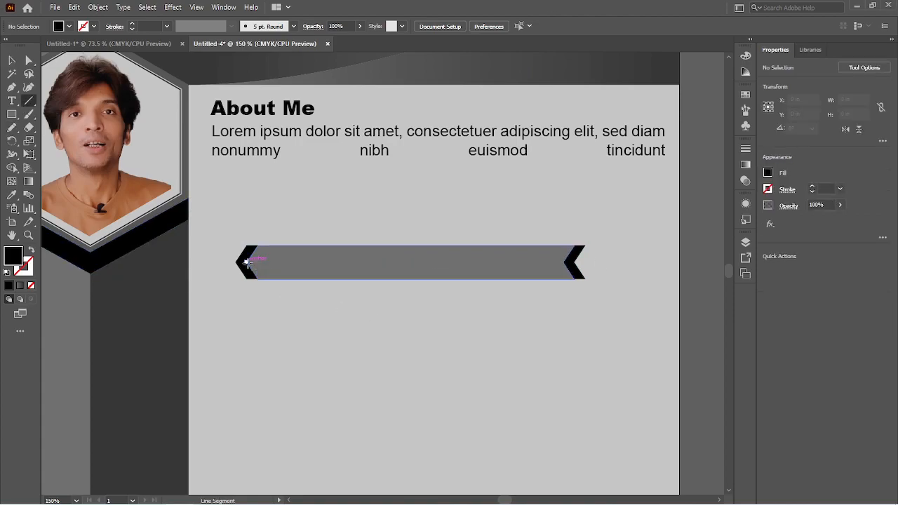
pyautogui.moveTo(246, 261); pyautogui.dragTo(563, 262)
pyautogui.press('v')
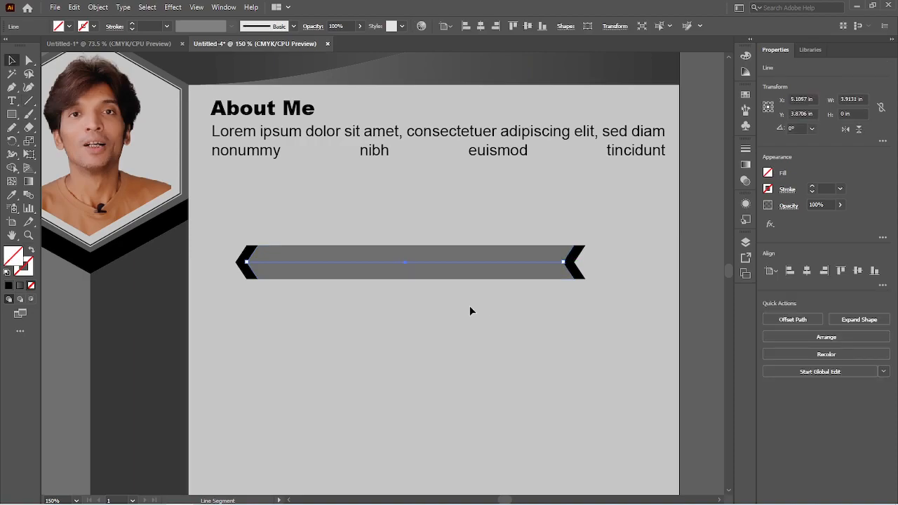
pyautogui.click(470, 305)
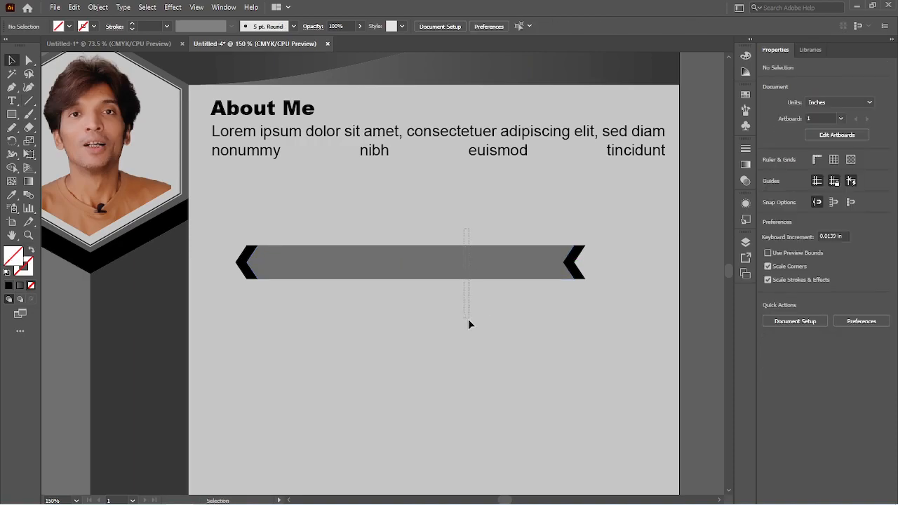
pyautogui.moveTo(469, 320); pyautogui.dragTo(468, 322)
pyautogui.click(883, 326)
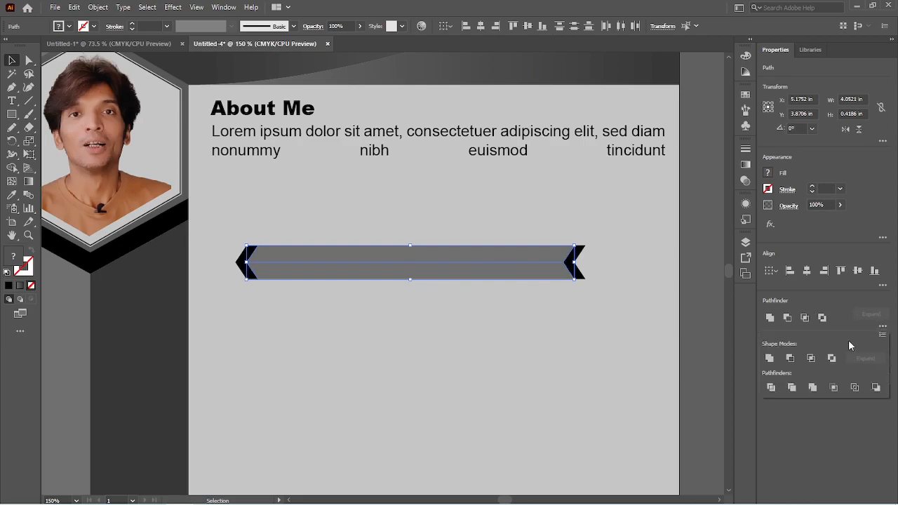
pyautogui.click(771, 387)
# Step: Ungroup the halves and sample the header's dark gradient onto the top and bottom halves
pyautogui.click(557, 325)
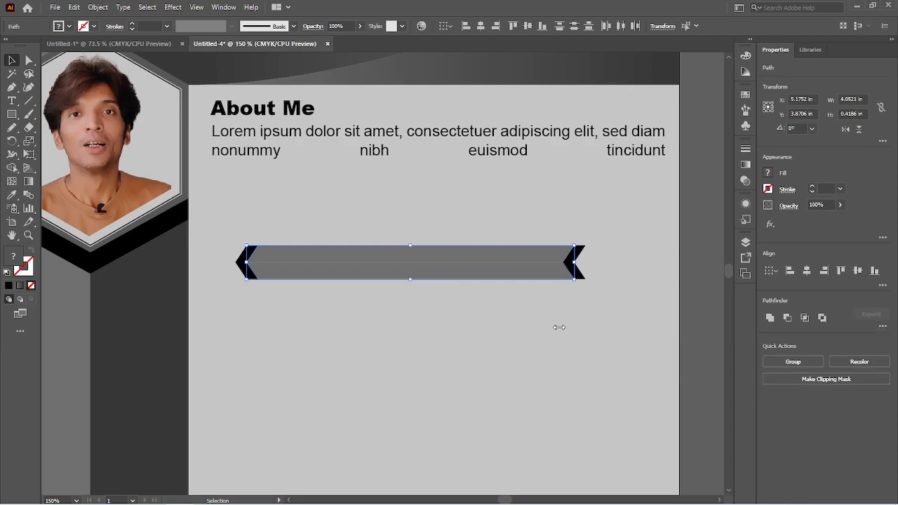
pyautogui.rightClick(497, 280)
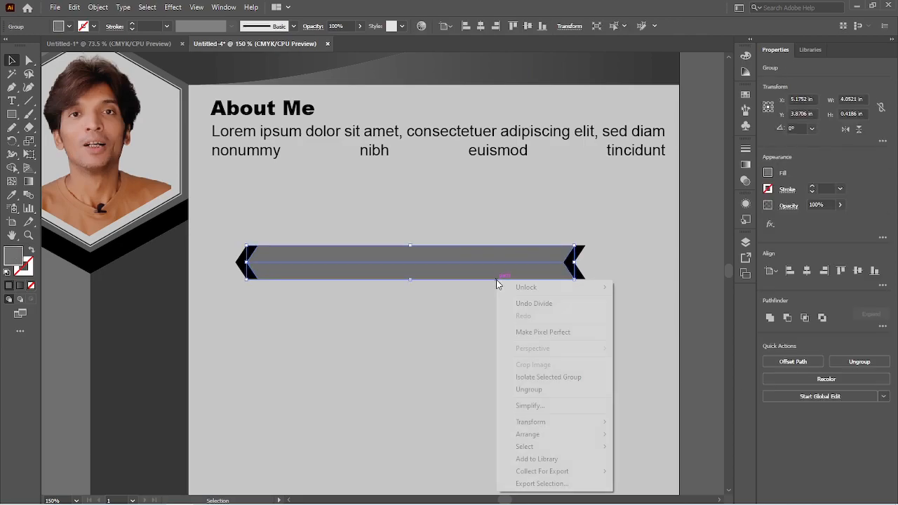
pyautogui.click(530, 391)
pyautogui.click(512, 372)
pyautogui.click(465, 249)
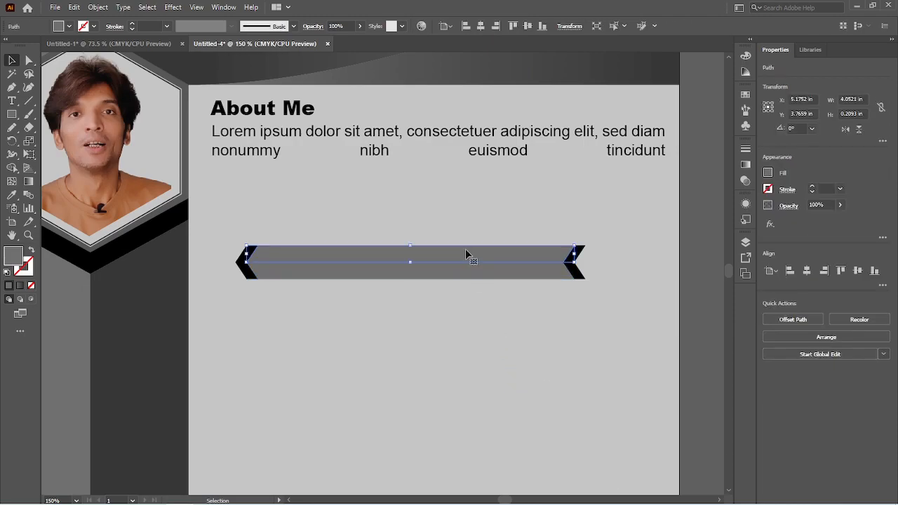
pyautogui.press('i')
pyautogui.click(279, 62)
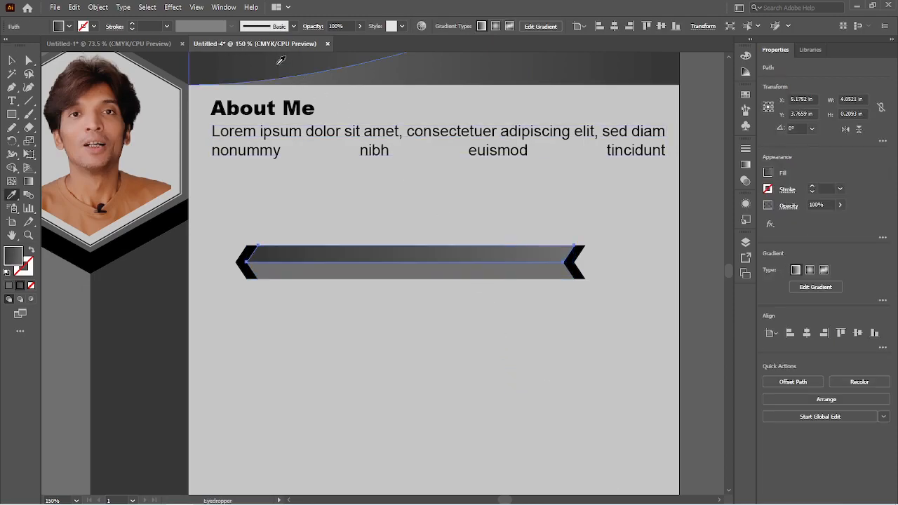
pyautogui.keyDown('ctrl'); pyautogui.click(394, 275); pyautogui.keyUp('ctrl')
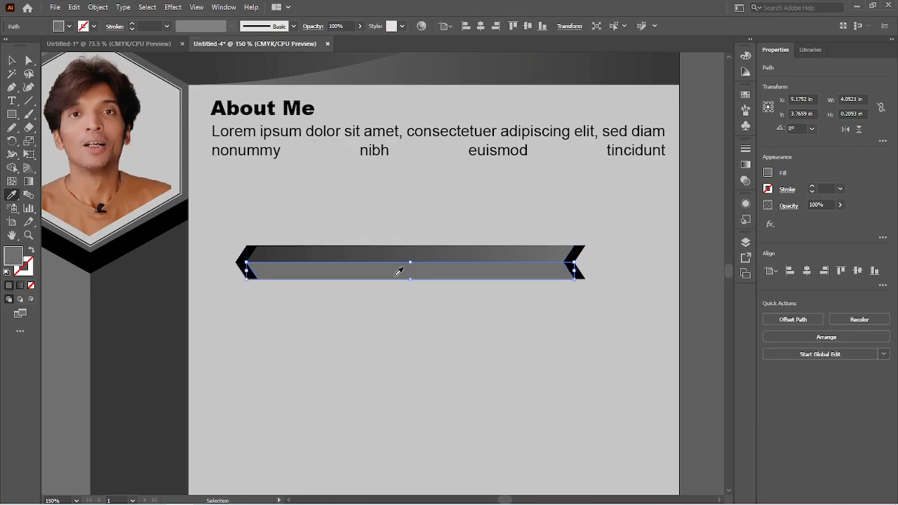
pyautogui.click(459, 65)
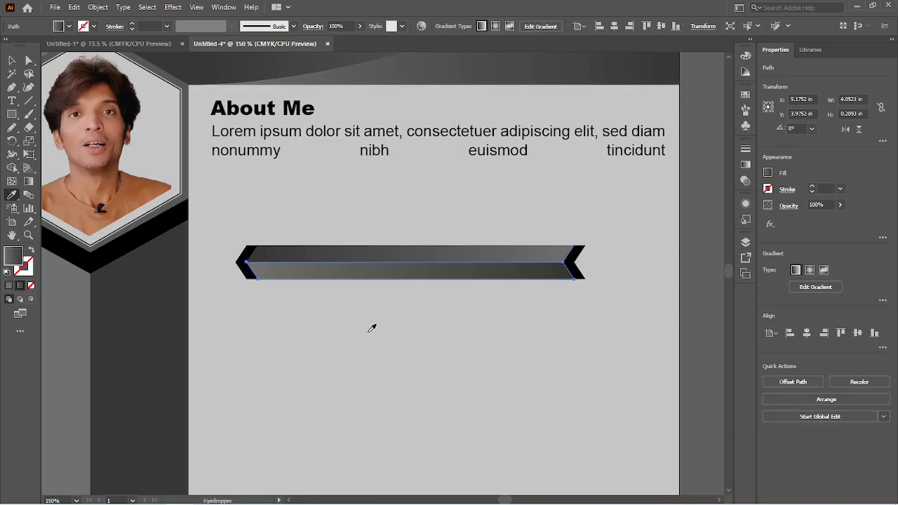
pyautogui.press('v')
pyautogui.click(366, 356)
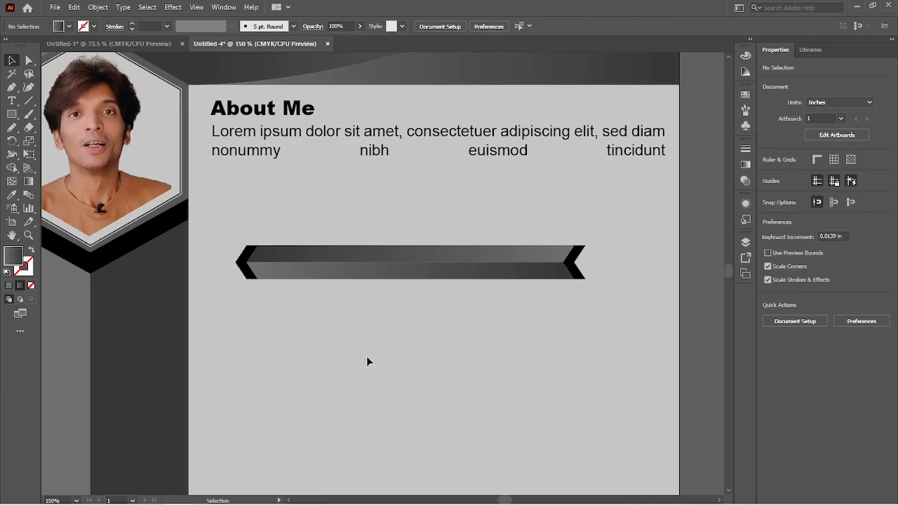
# Step: Group all the banner pieces and move them just below the About Me text
pyautogui.moveTo(227, 223); pyautogui.dragTo(624, 322)
pyautogui.press('a')
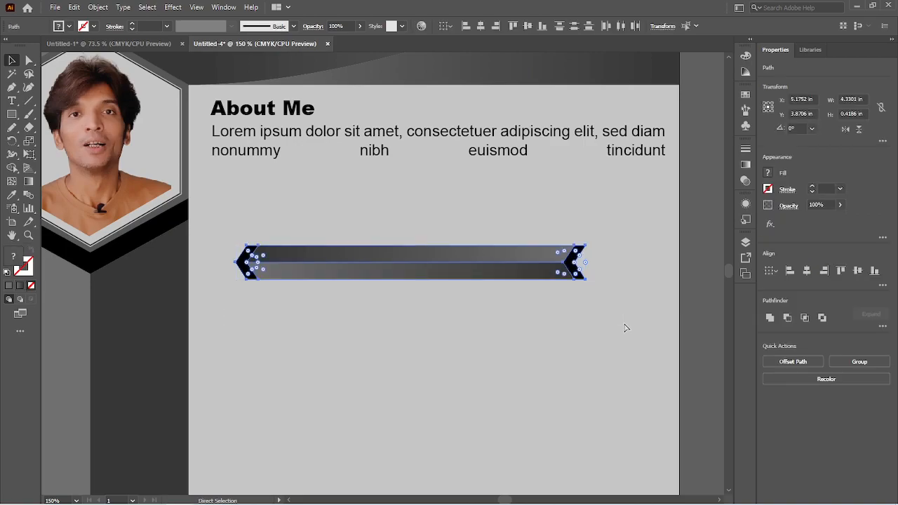
pyautogui.press('v')
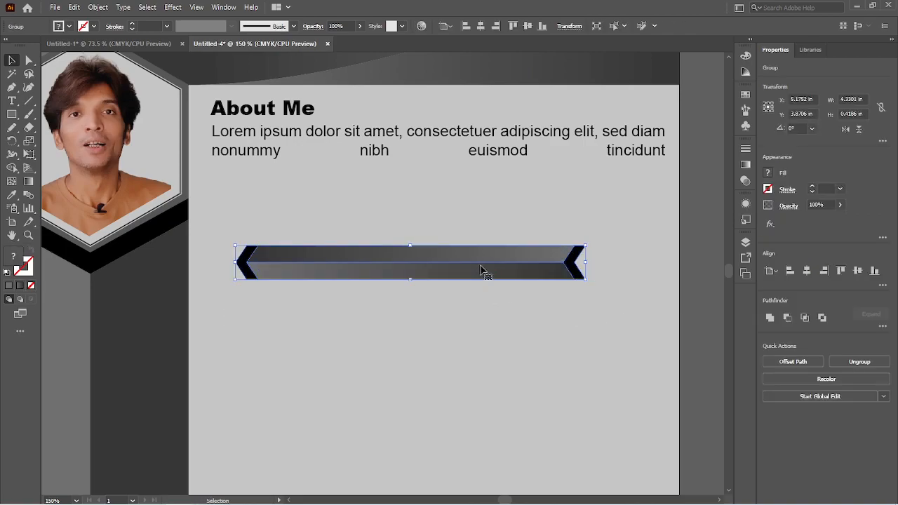
pyautogui.moveTo(474, 265); pyautogui.dragTo(448, 194)
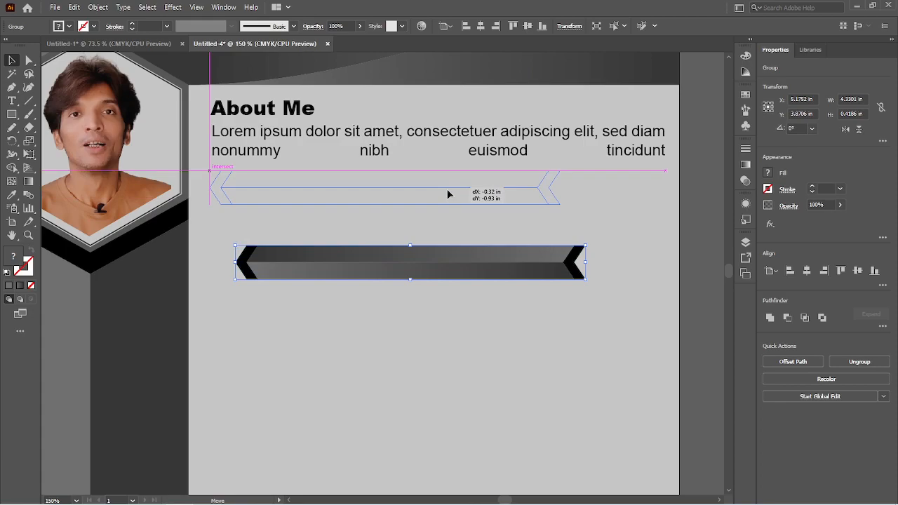
pyautogui.moveTo(448, 194); pyautogui.dragTo(449, 202)
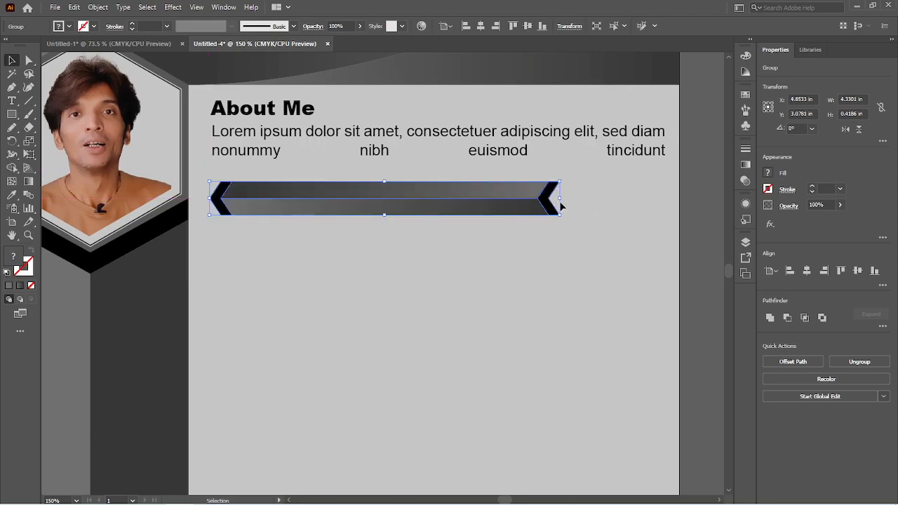
# Step: Resize the banner to about 5.41 x 0.4 in, matching the paragraph's width
pyautogui.moveTo(562, 198); pyautogui.dragTo(667, 199)
pyautogui.click(614, 251)
pyautogui.scroll(-1, 514, 292)
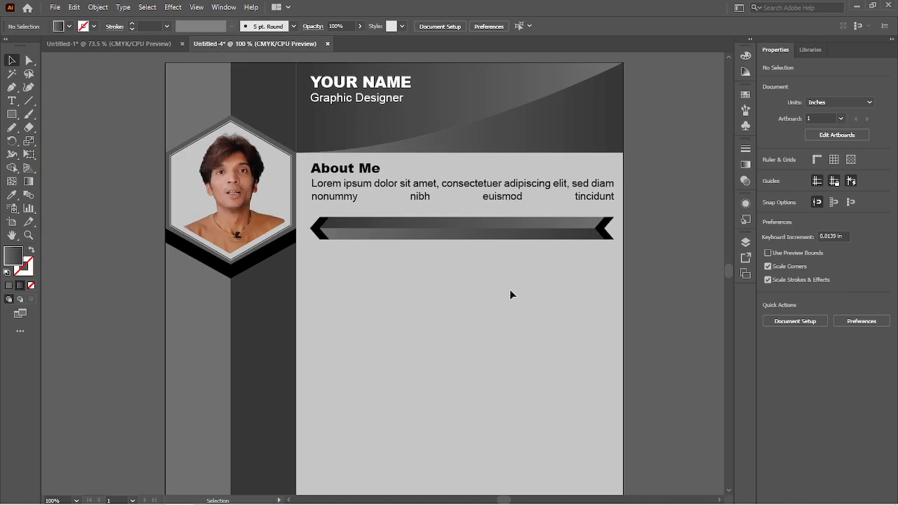
pyautogui.click(501, 236)
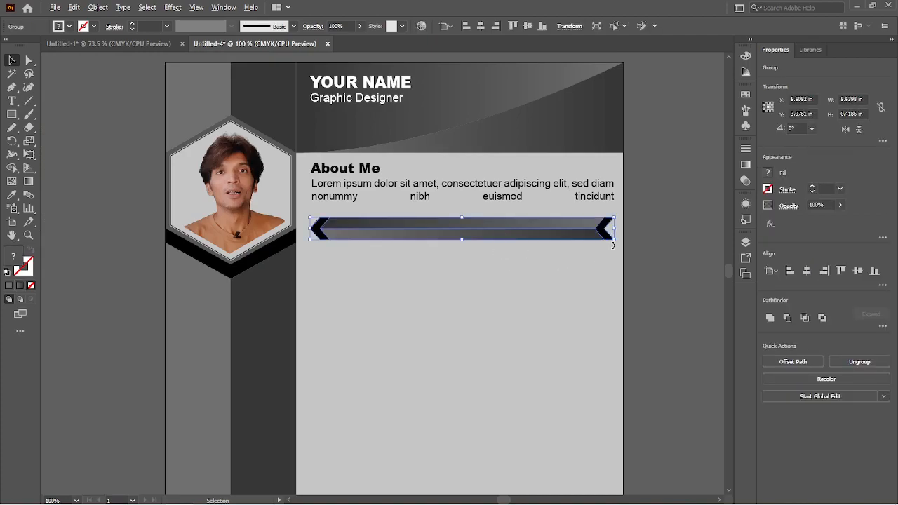
pyautogui.moveTo(615, 243); pyautogui.dragTo(606, 242)
pyautogui.click(546, 284)
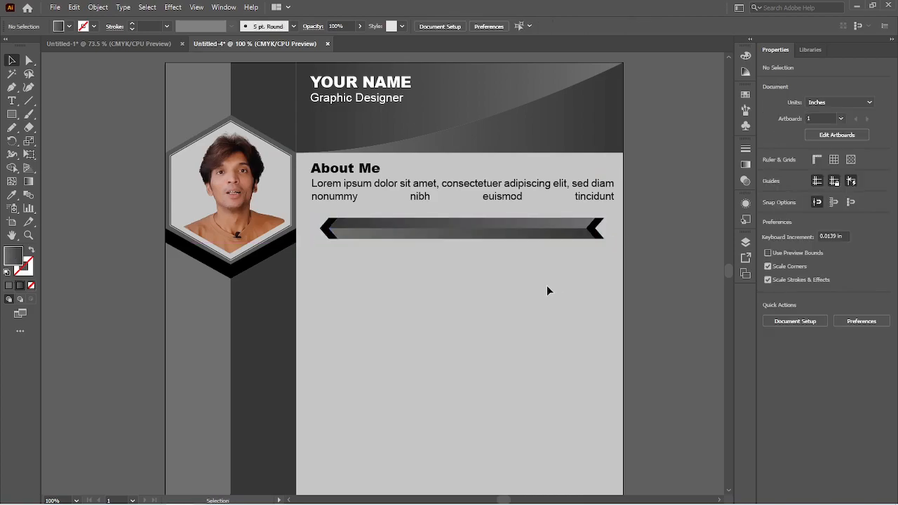
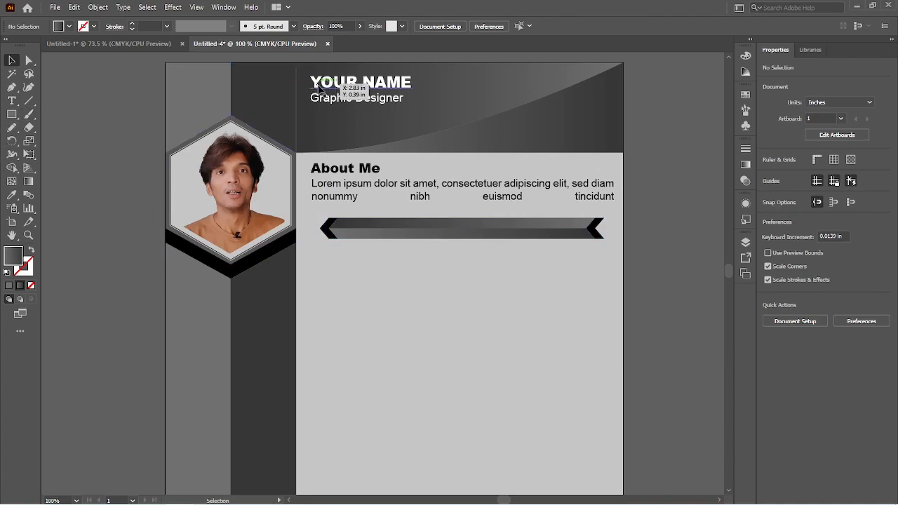
# Step: Copy the YOUR NAME text onto the banner, bring it to the front and set it to 18 pt
pyautogui.moveTo(319, 87); pyautogui.dragTo(369, 232)
pyautogui.rightClick(370, 231)
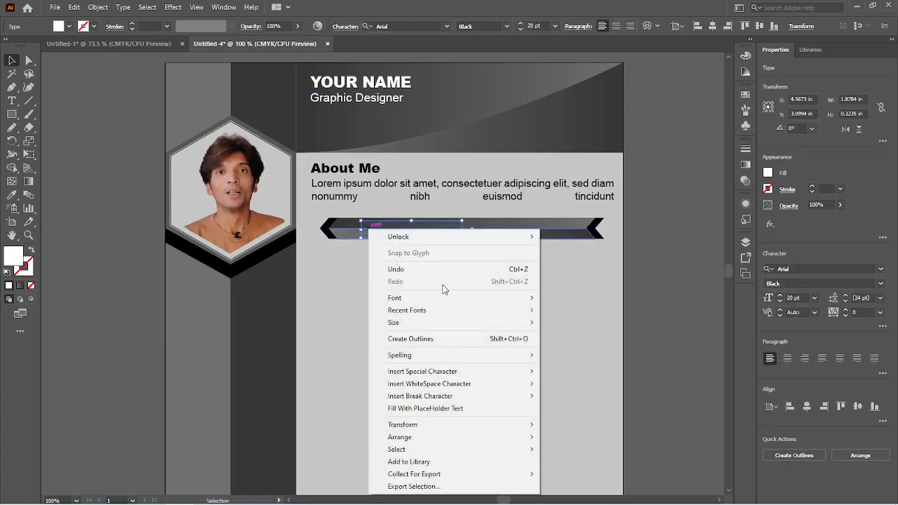
pyautogui.moveTo(487, 437)
pyautogui.click(546, 438)
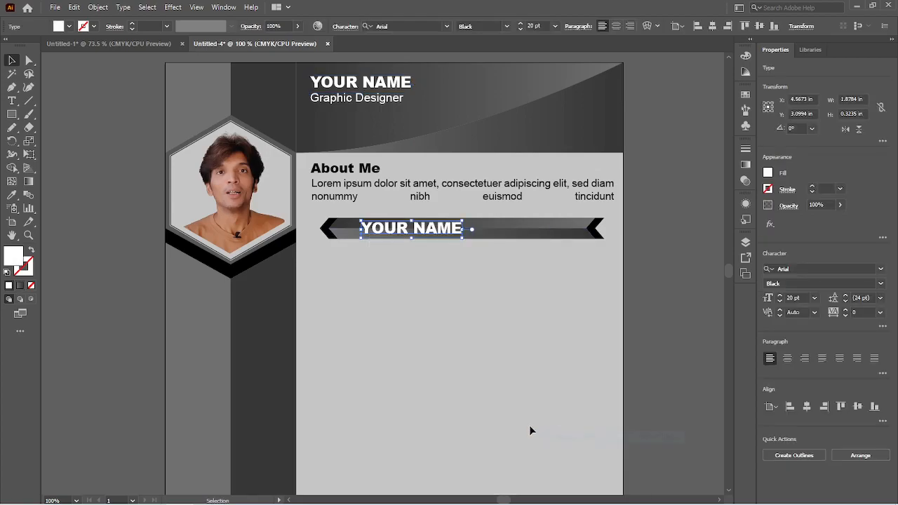
pyautogui.doubleClick(530, 26)
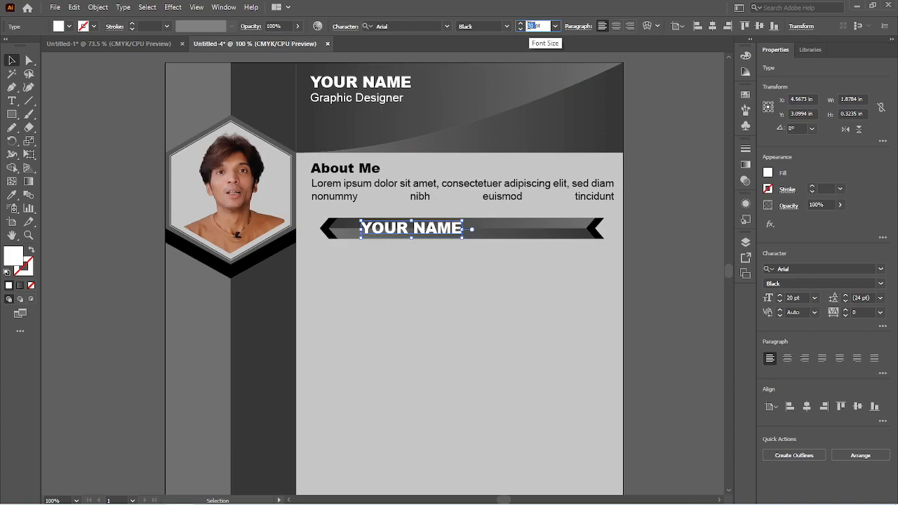
pyautogui.press('Return')
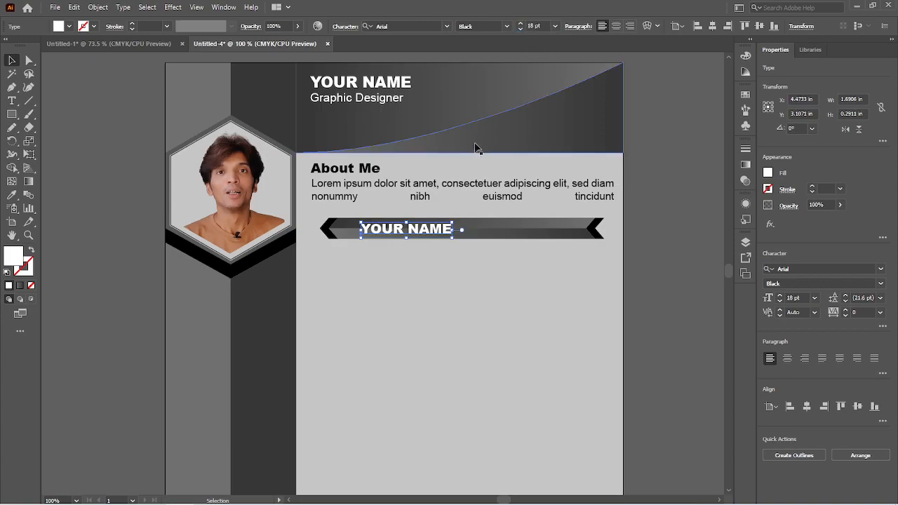
# Step: Retype the banner text as EDUCATION and centre it vertically on the bar
pyautogui.press('t')
pyautogui.tripleClick(447, 230)
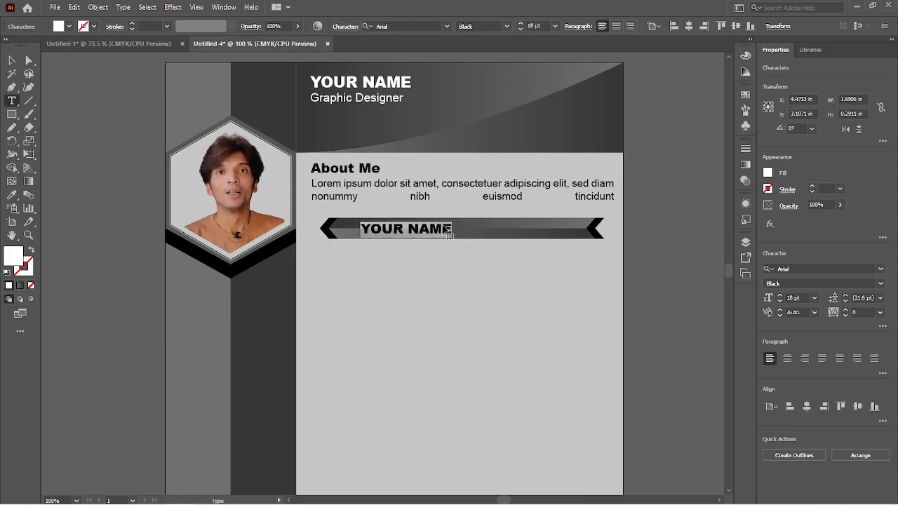
pyautogui.write('Ed')
pyautogui.press('BackSpace')
pyautogui.press('BackSpace')
pyautogui.write('EDUCATION')
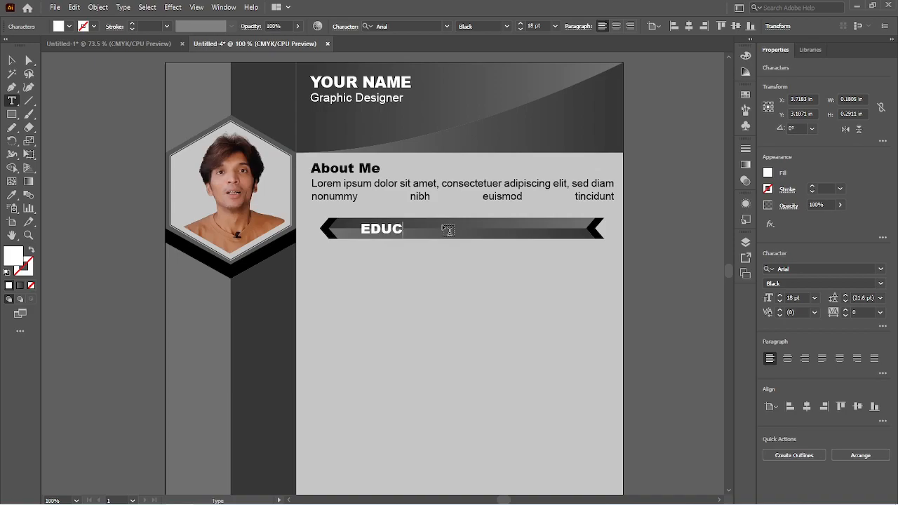
pyautogui.press('Escape')
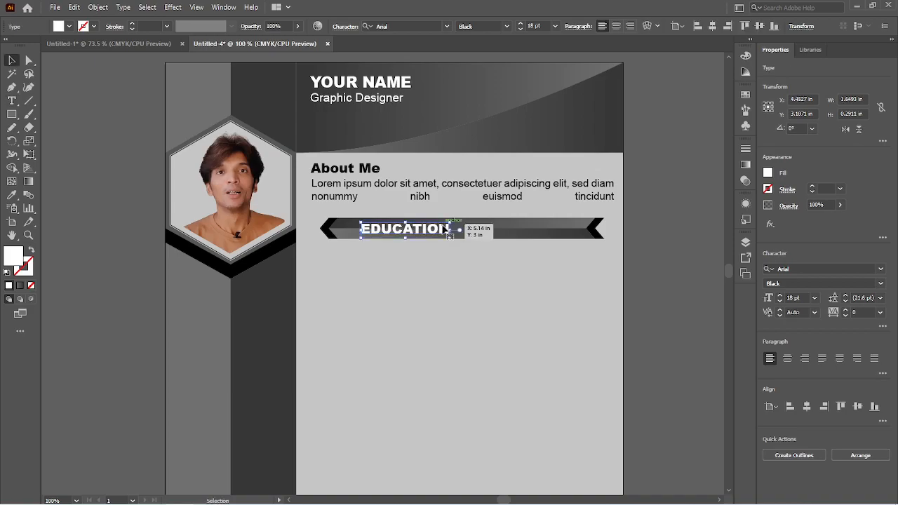
pyautogui.keyDown('shift'); pyautogui.click(484, 232); pyautogui.keyUp('shift')
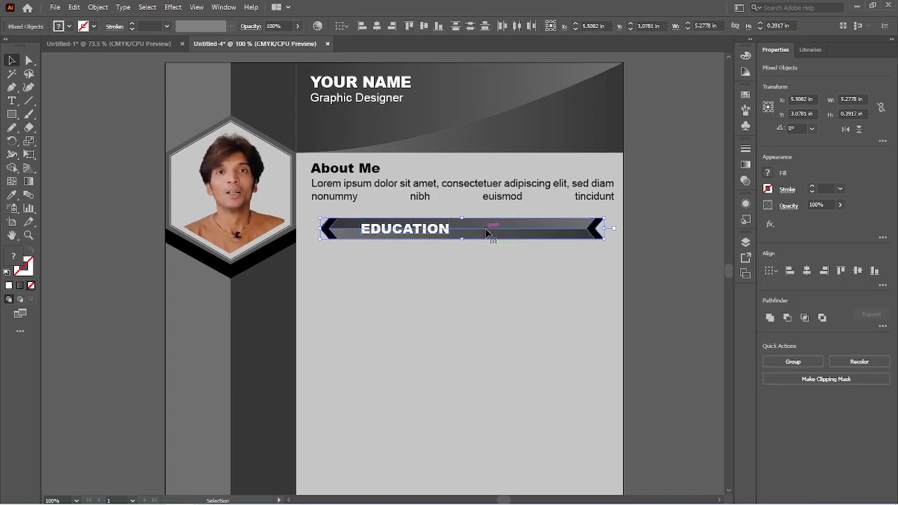
pyautogui.click(857, 273)
pyautogui.click(333, 286)
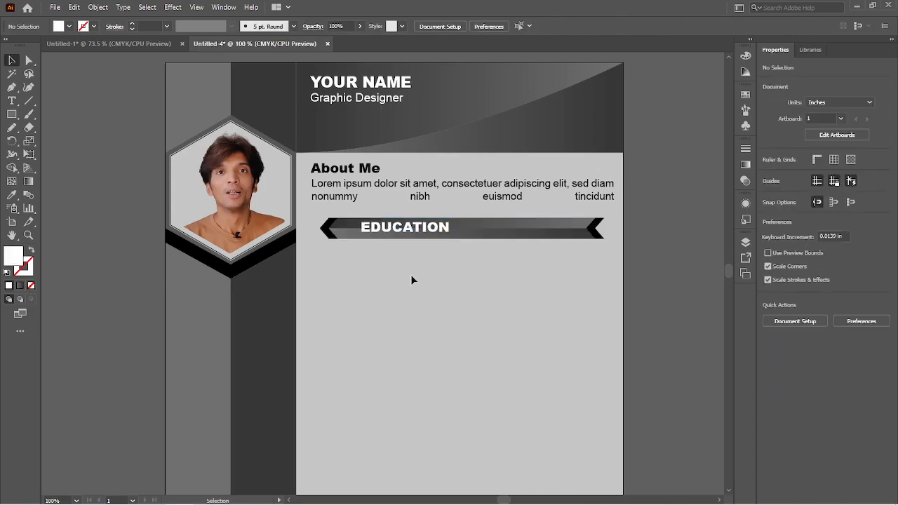
# Step: Nudge the EDUCATION text left until it sits just inside the banner's left chevron
pyautogui.scroll(1, 413, 269)
pyautogui.click(385, 209)
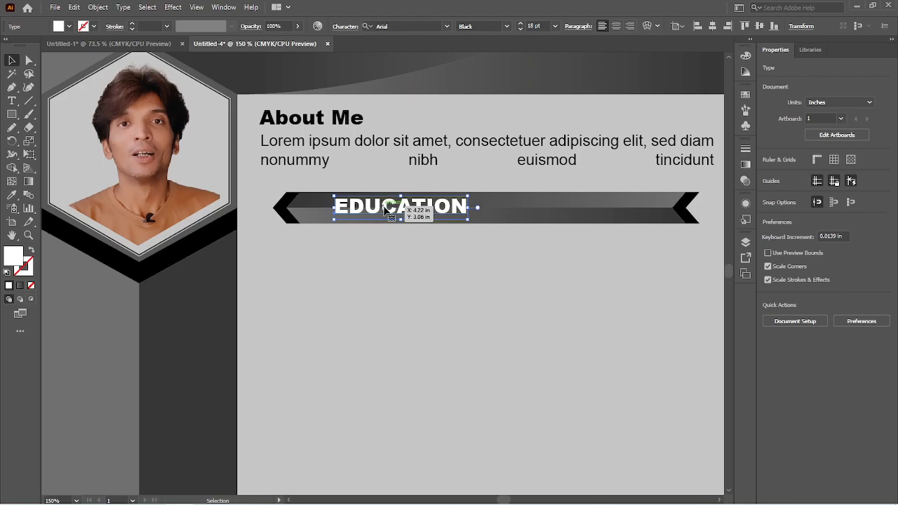
pyautogui.press('Left')
pyautogui.press('Left')
pyautogui.press('Left')
pyautogui.press('Left')
pyautogui.press('Left')
pyautogui.press('Left')
pyautogui.press('Left')
pyautogui.press('Left')
pyautogui.press('Left')
pyautogui.press('Left')
pyautogui.press('Left')
pyautogui.press('Left')
pyautogui.press('Left')
pyautogui.press('Left')
pyautogui.press('Left')
pyautogui.press('Left')
pyautogui.press('Left')
pyautogui.press('Left')
pyautogui.press('Left')
pyautogui.press('Left')
pyautogui.press('Left')
pyautogui.press('Left')
pyautogui.press('Left')
pyautogui.press('Left')
pyautogui.press('Left')
pyautogui.press('Left')
pyautogui.press('Left')
pyautogui.press('Left')
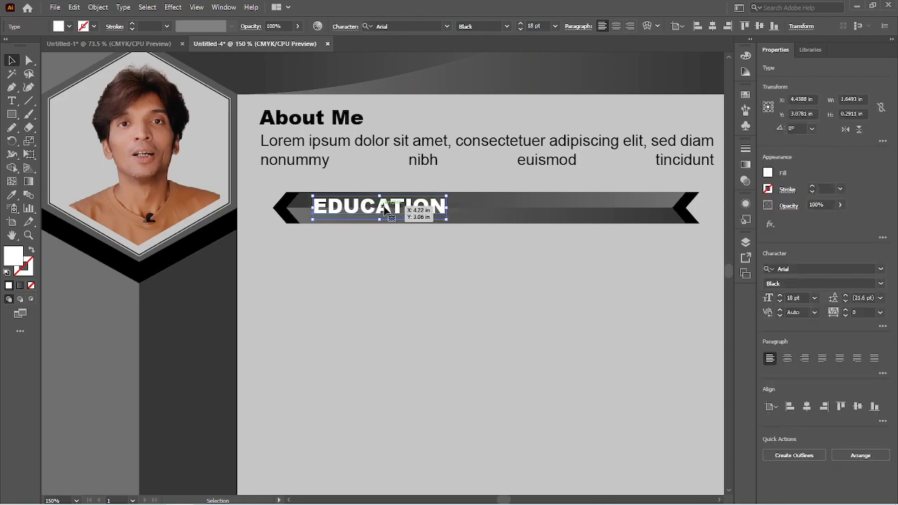
pyautogui.press('Left')
pyautogui.press('Left')
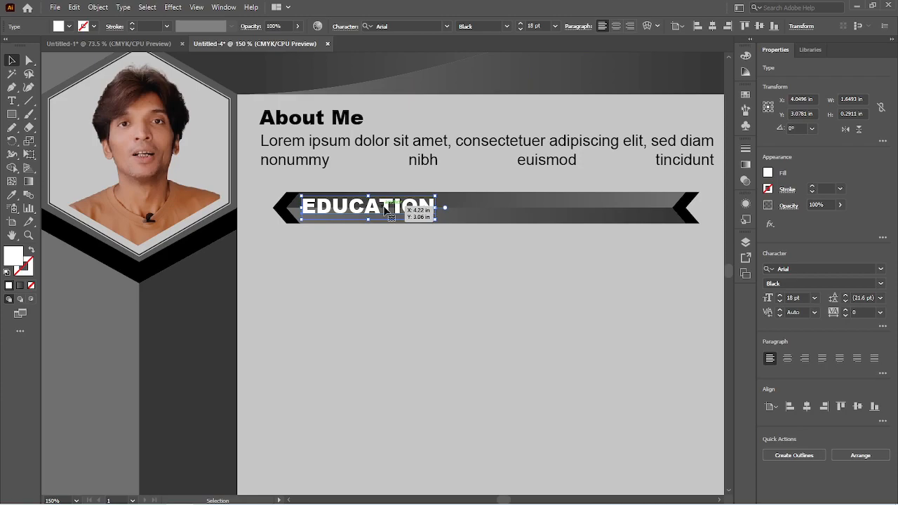
pyautogui.click(449, 257)
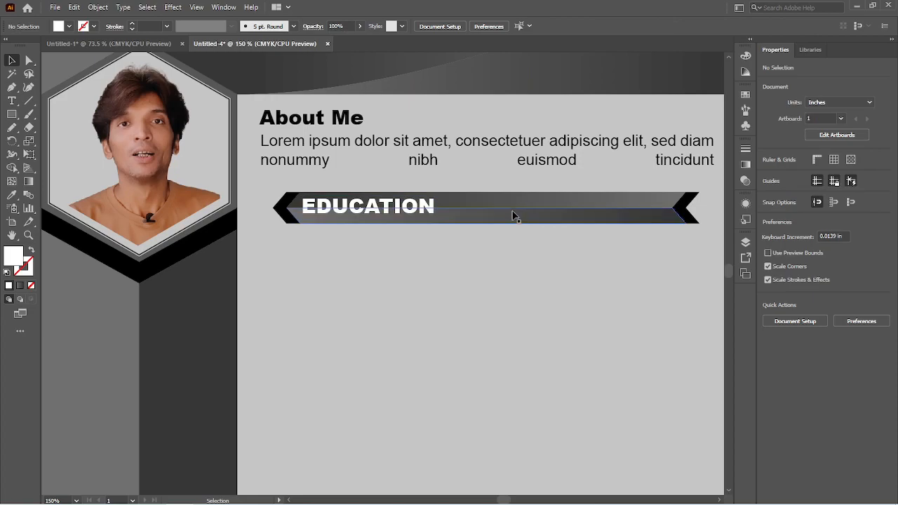
pyautogui.click(513, 214)
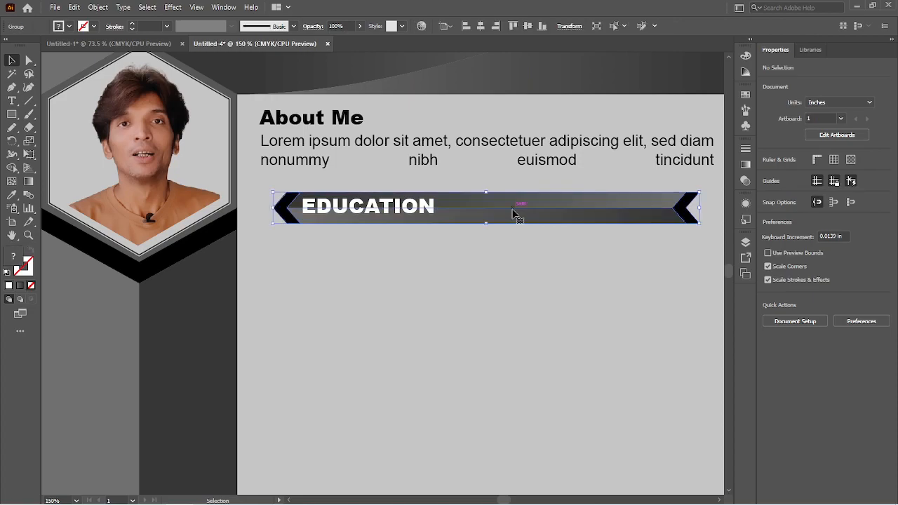
pyautogui.click(494, 257)
pyautogui.click(385, 219)
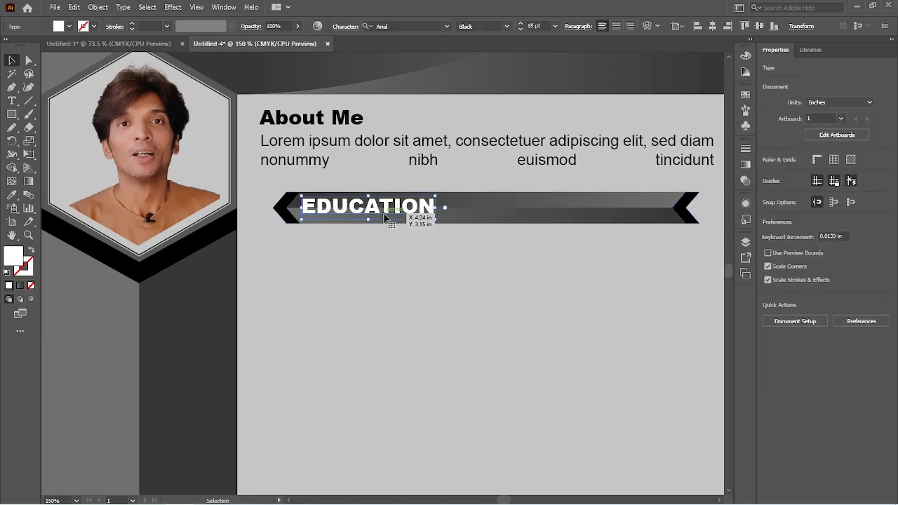
pyautogui.press('Left')
pyautogui.press('Left')
pyautogui.press('Left')
pyautogui.press('Left')
pyautogui.press('Left')
pyautogui.press('Left')
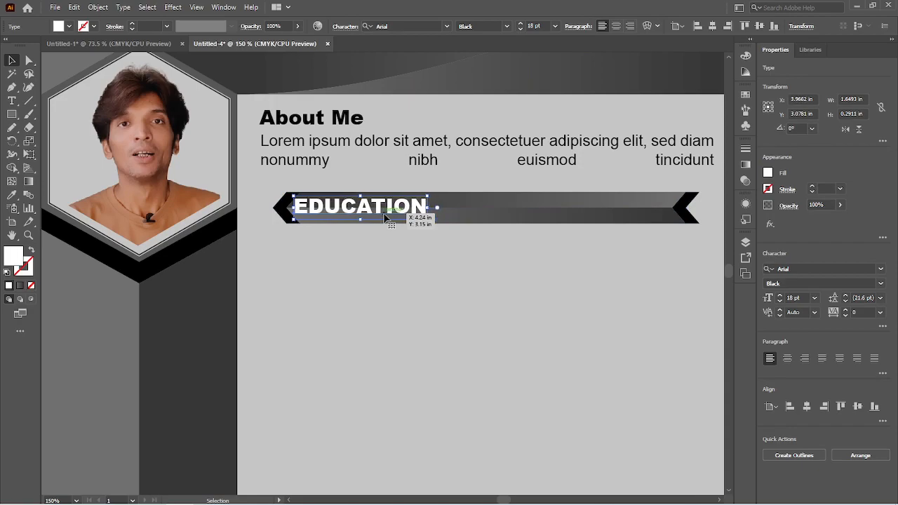
pyautogui.press('Right')
pyautogui.press('Right')
pyautogui.press('Right')
pyautogui.press('Right')
pyautogui.press('Right')
pyautogui.press('Right')
pyautogui.press('Right')
pyautogui.press('Right')
pyautogui.press('Right')
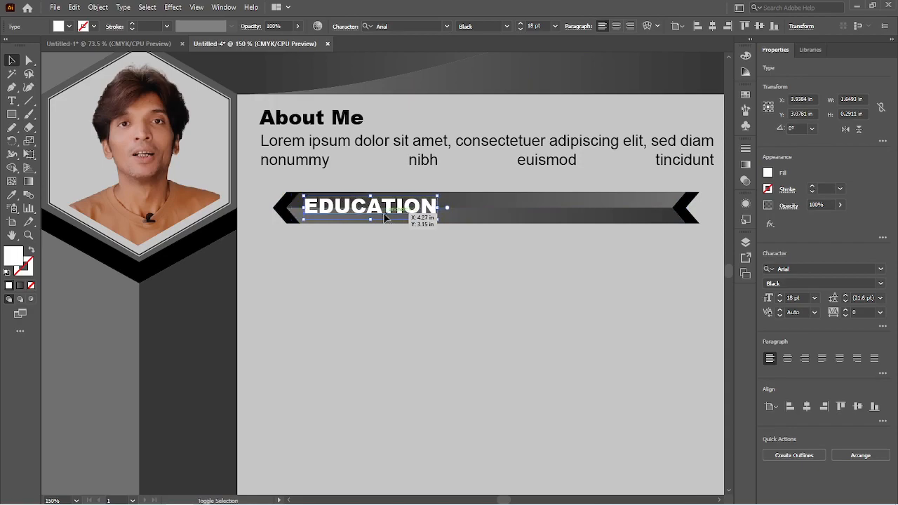
pyautogui.click(391, 280)
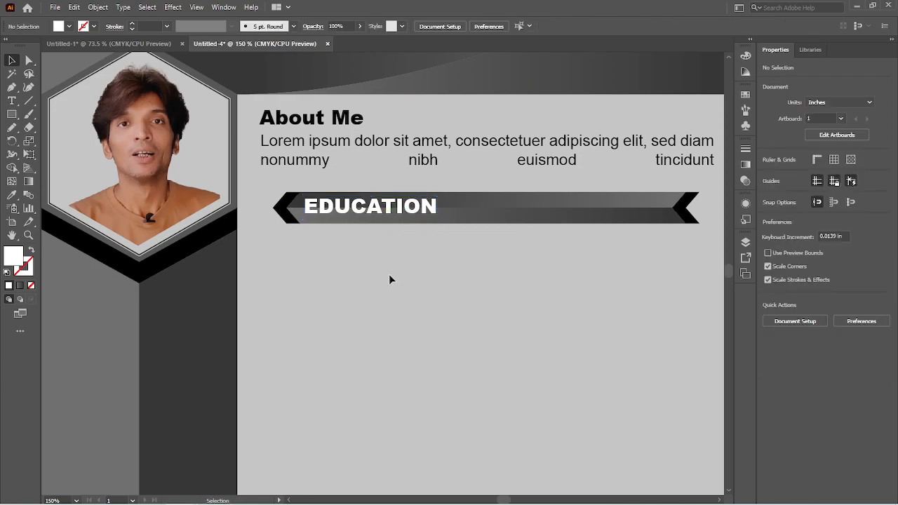
# Step: Copy the EDUCATION banner straight down twice with Ctrl+D, giving three evenly spaced banners
pyautogui.scroll(-2, 407, 292)
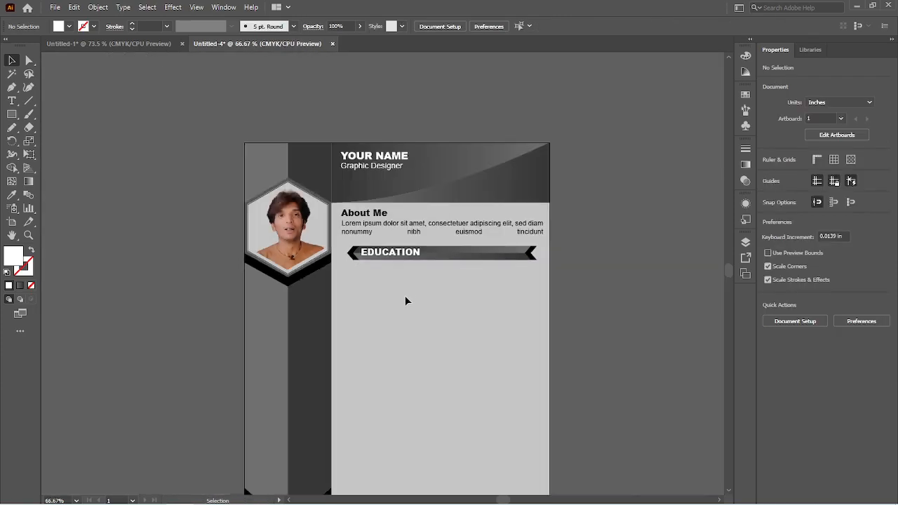
pyautogui.click(416, 250)
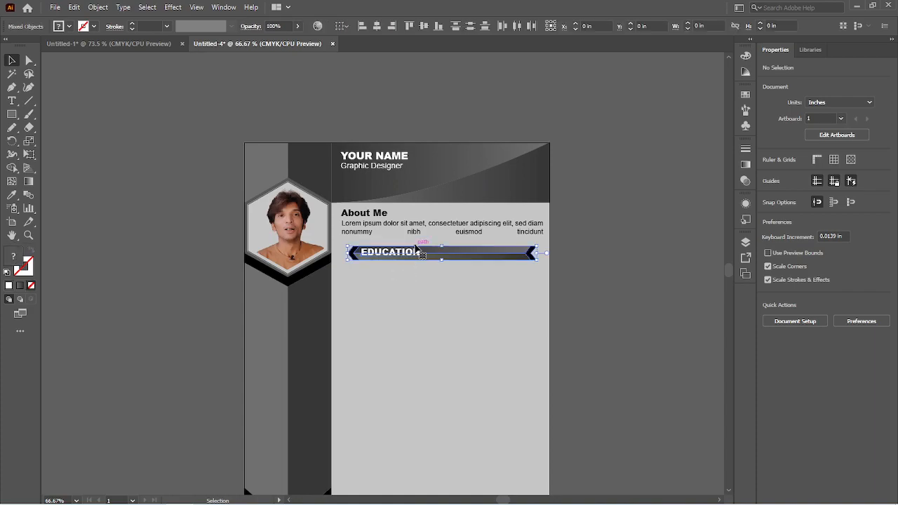
pyautogui.moveTo(426, 258); pyautogui.dragTo(425, 367)
pyautogui.hotkey('ctrl', 'f')
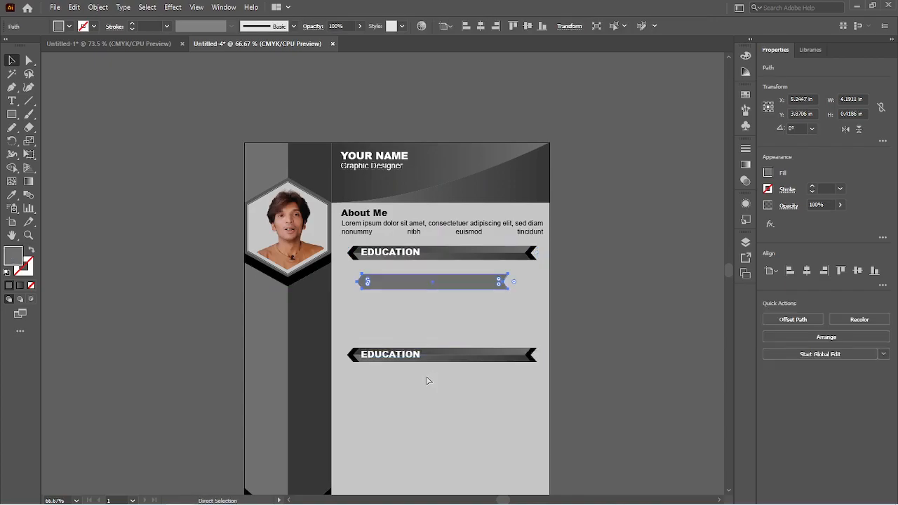
pyautogui.hotkey('ctrl', 'z')
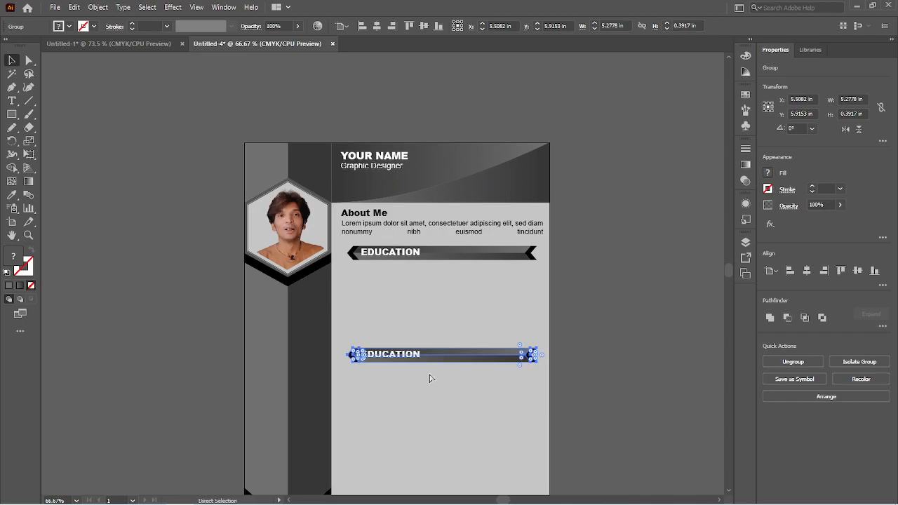
pyautogui.hotkey('ctrl', 'd')
pyautogui.click(564, 363)
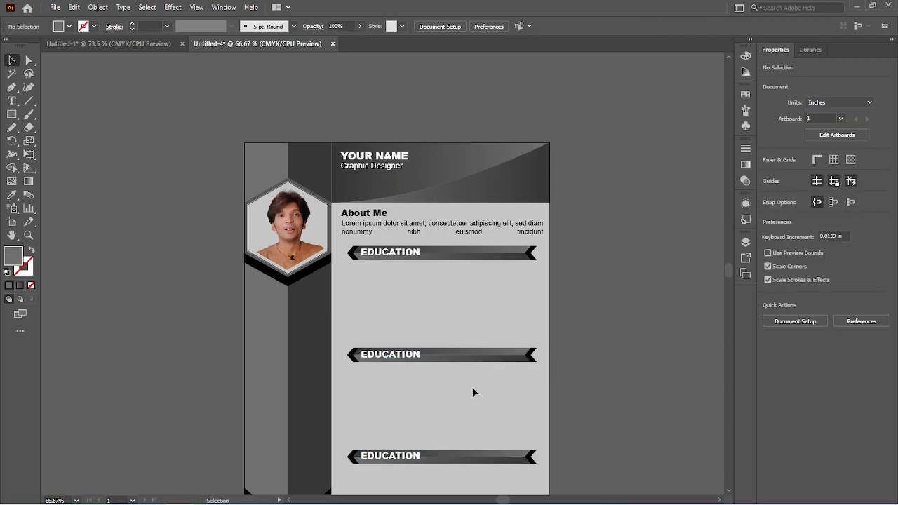
pyautogui.moveTo(466, 444); pyautogui.dragTo(450, 386)
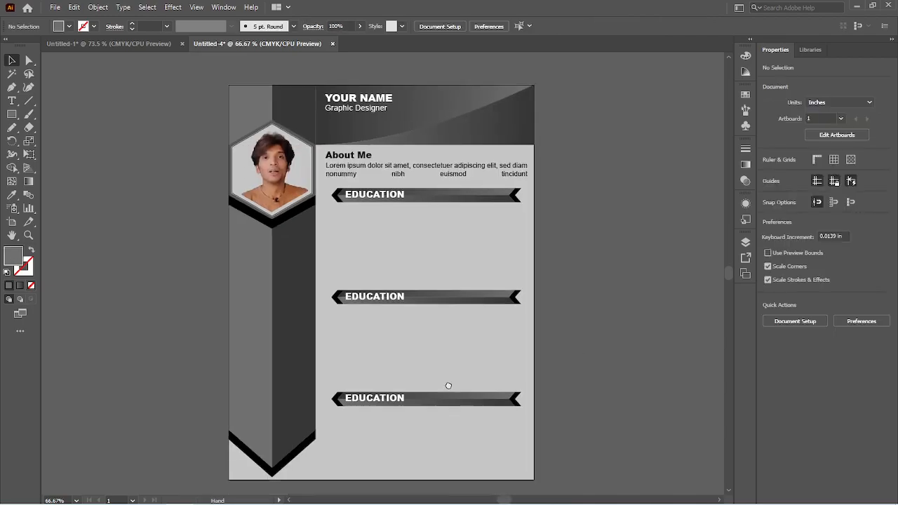
# Step: Relabel the middle banner's heading as EXPERIENCE
pyautogui.doubleClick(383, 301)
pyautogui.click(383, 299)
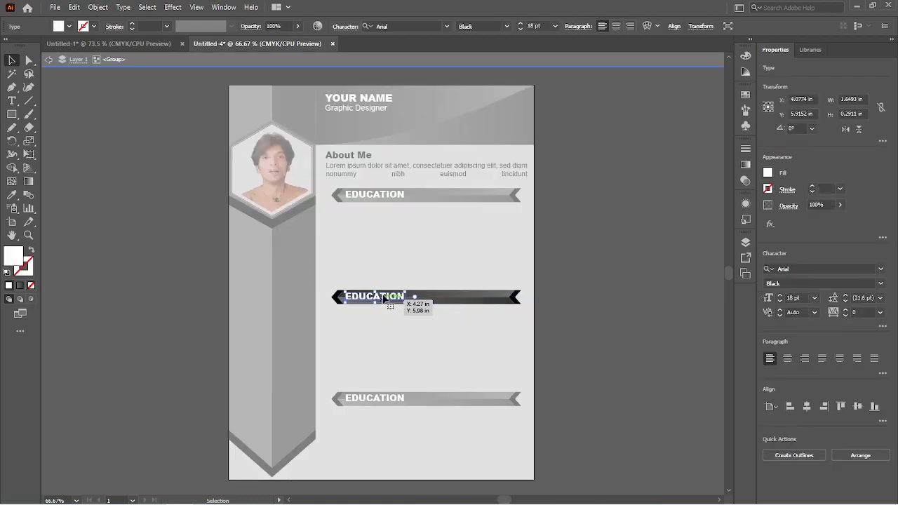
pyautogui.doubleClick(385, 299)
pyautogui.doubleClick(384, 299)
pyautogui.write('EXPER')
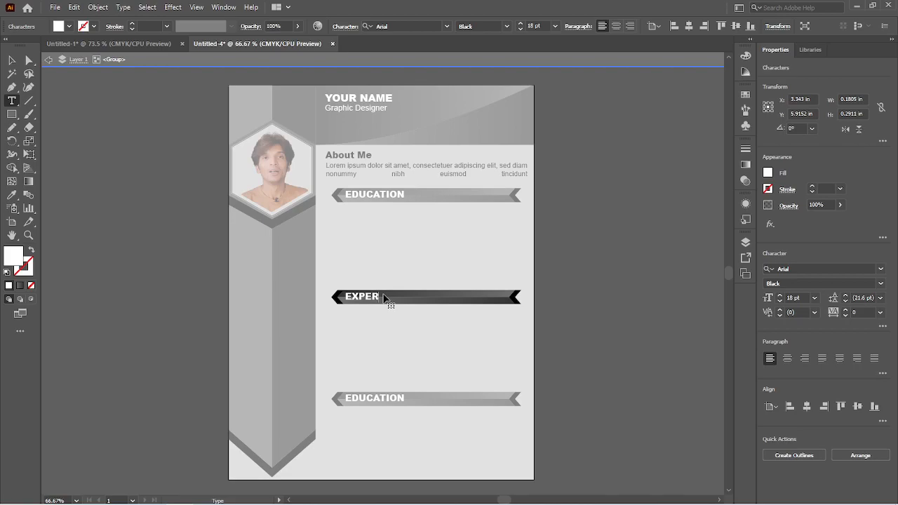
pyautogui.write('IENCE')
pyautogui.press('Escape')
# Step: Relabel the bottom banner's heading as AWARDS and exit the banner group
pyautogui.doubleClick(378, 397)
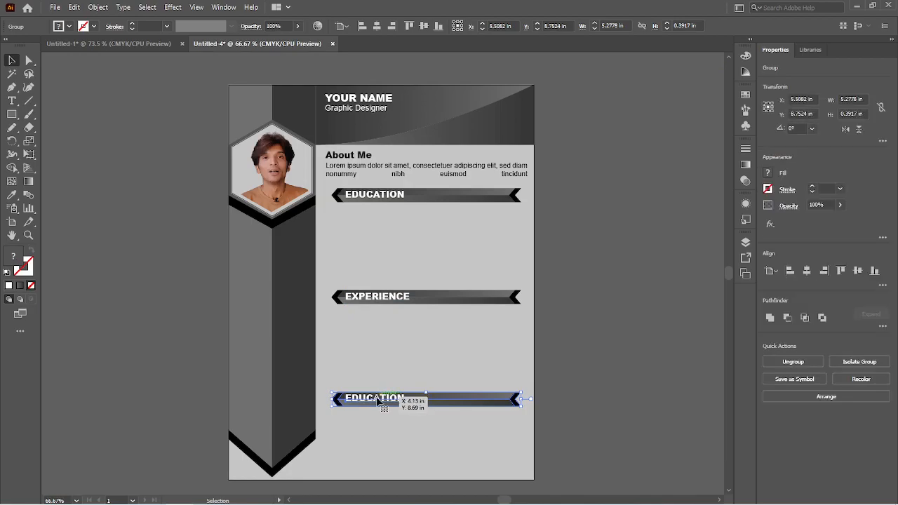
pyautogui.doubleClick(379, 401)
pyautogui.doubleClick(377, 402)
pyautogui.hotkey('ctrl', 'z')
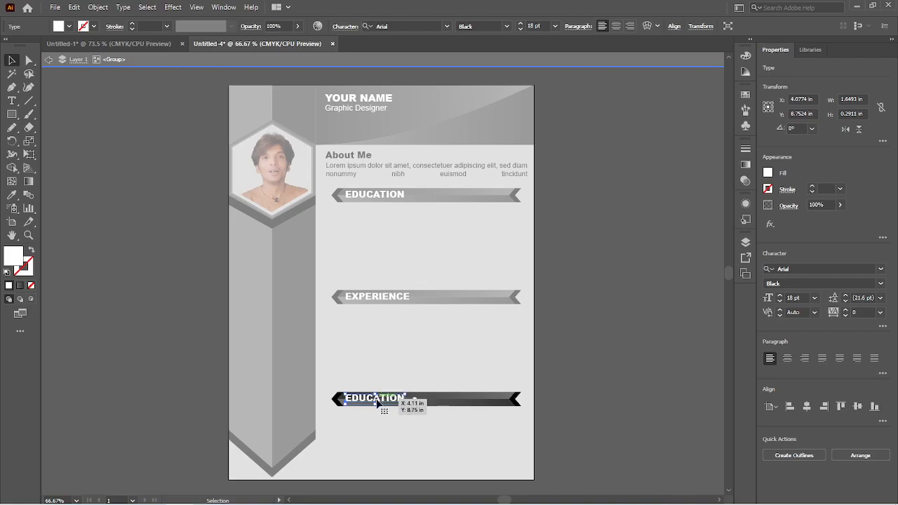
pyautogui.doubleClick(377, 399)
pyautogui.doubleClick(377, 398)
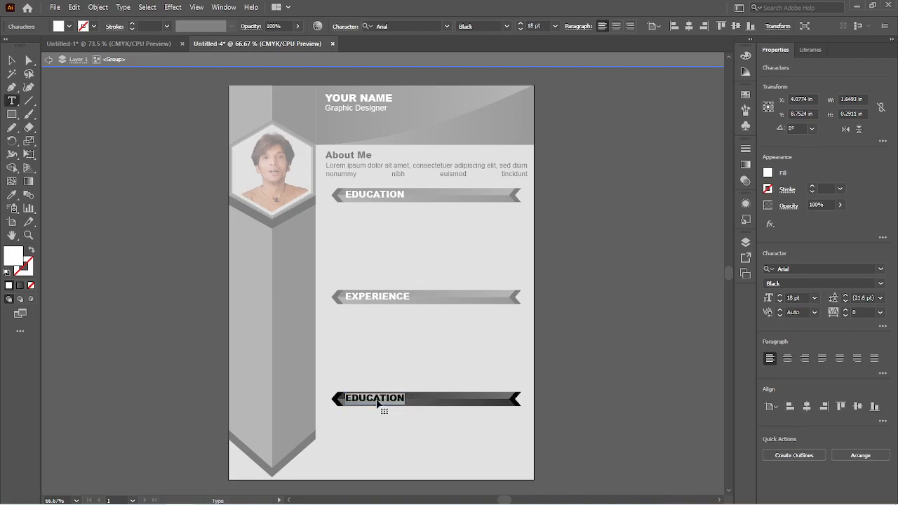
pyautogui.write('AWARDS')
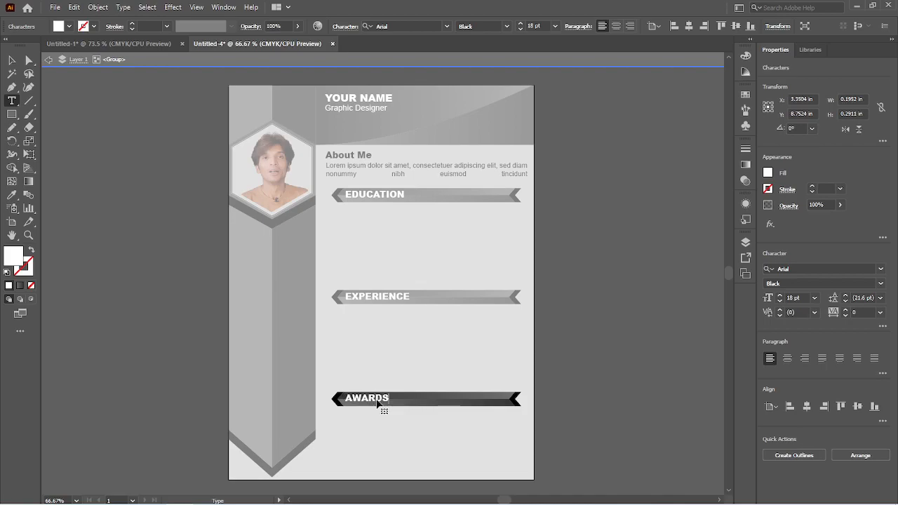
pyautogui.press('Escape')
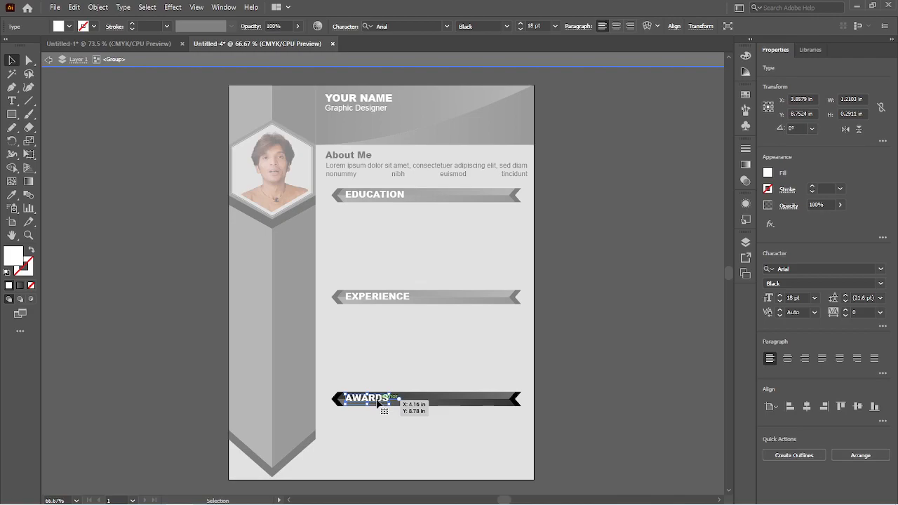
pyautogui.doubleClick(442, 356)
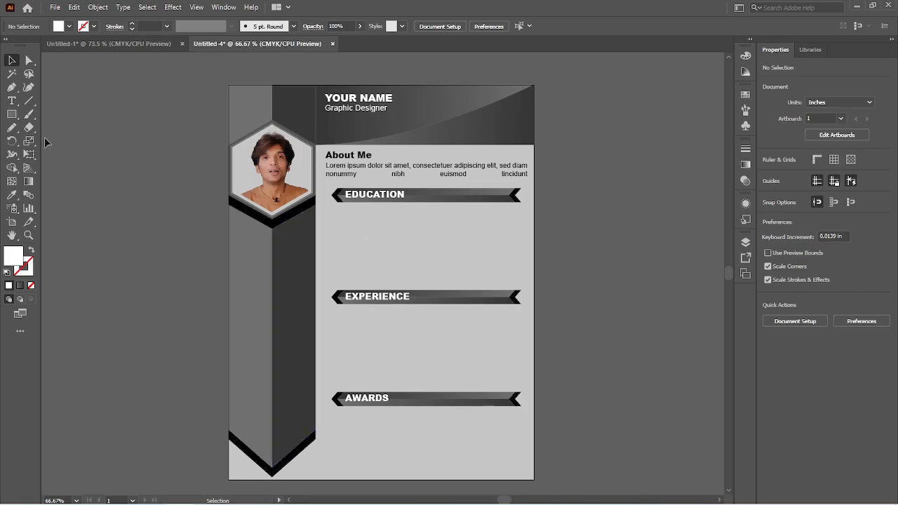
# Step: Add a bold 18 pt '2015 - 2018' text line beside the page
pyautogui.click(11, 101)
pyautogui.moveTo(104, 200); pyautogui.dragTo(104, 199)
pyautogui.write('2015 - 2018')
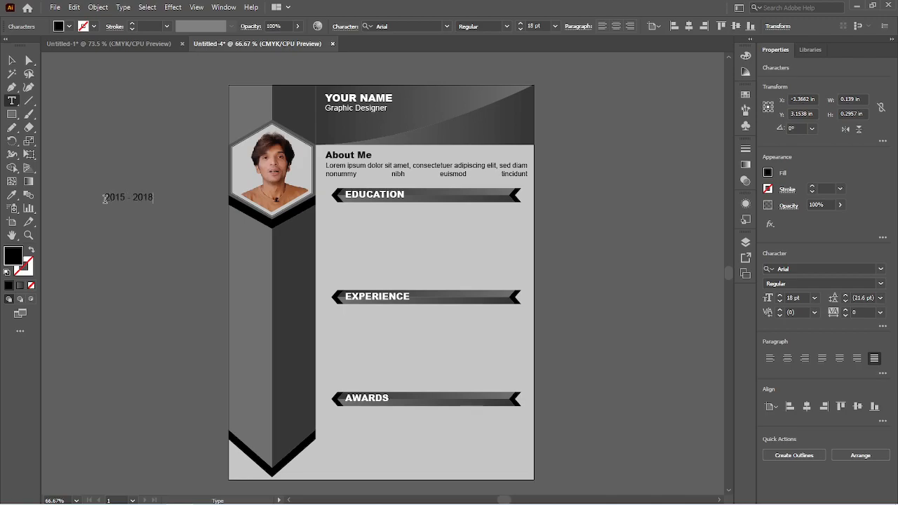
pyautogui.press('Escape')
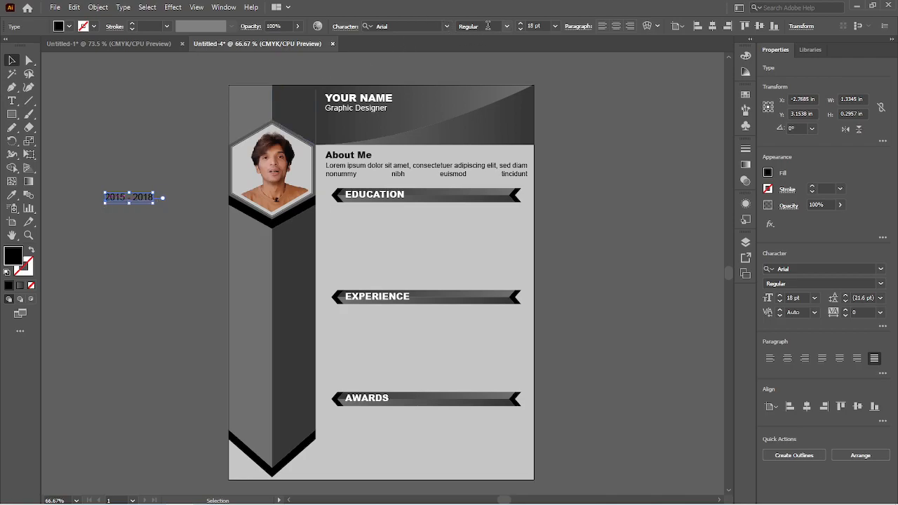
pyautogui.click(507, 25)
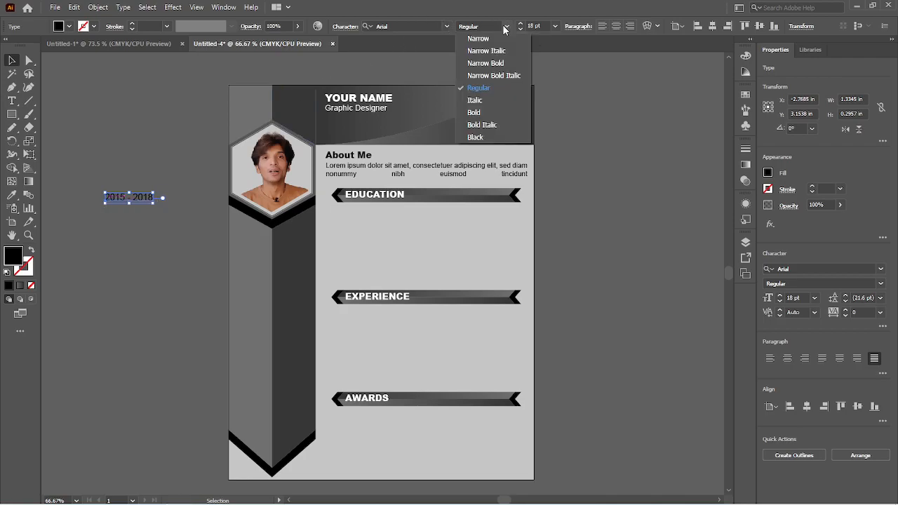
pyautogui.click(474, 112)
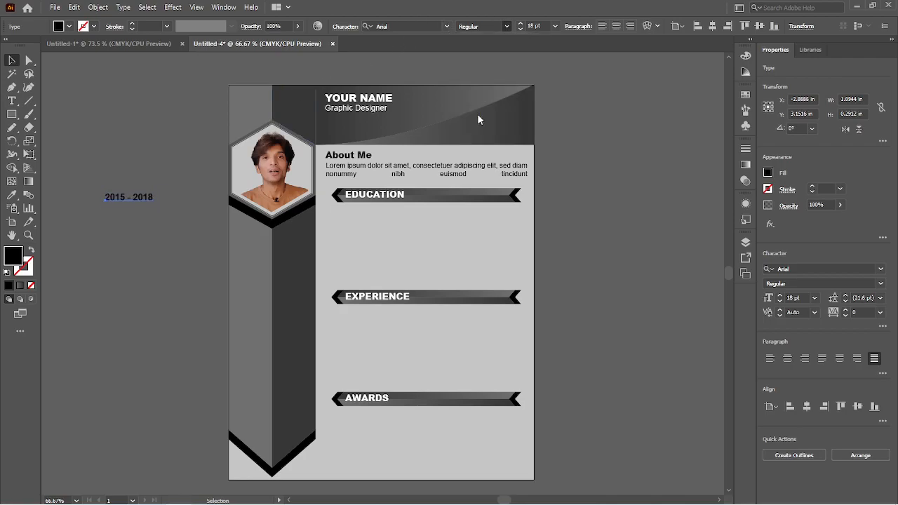
pyautogui.click(532, 27)
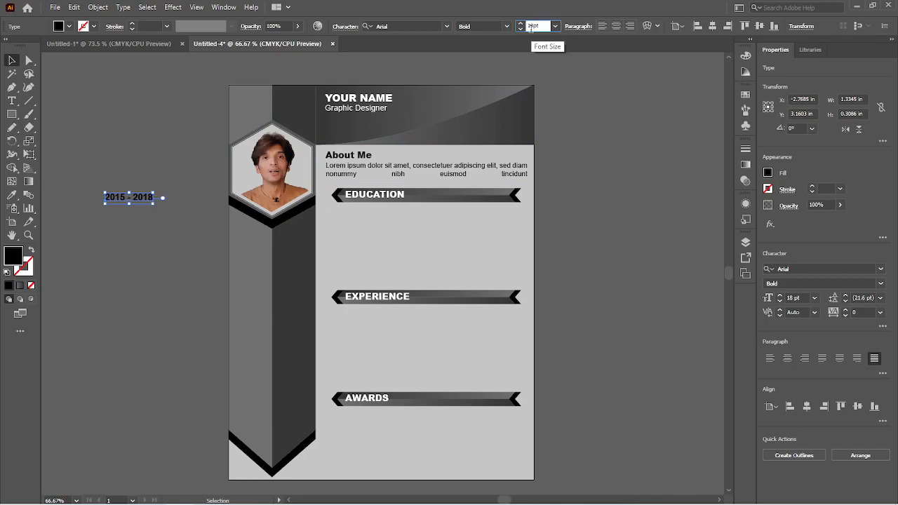
pyautogui.click(107, 211)
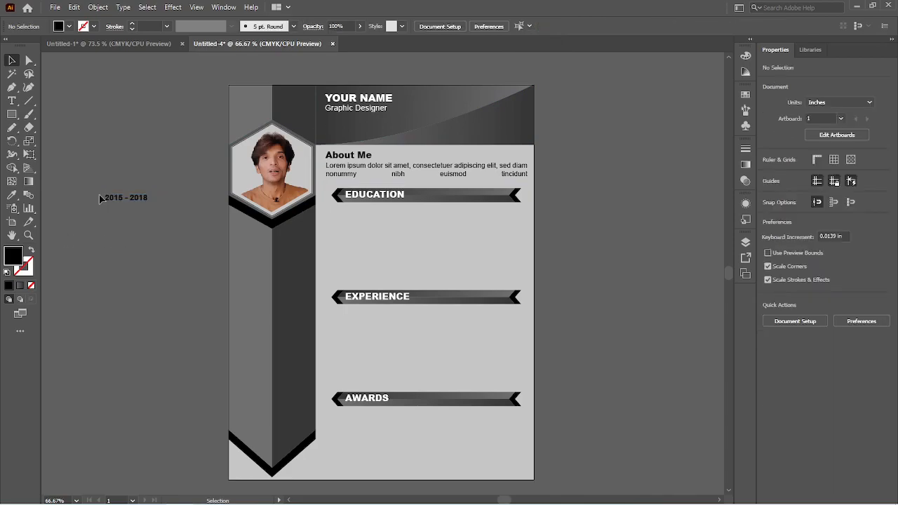
# Step: Add an 18 pt 'Graduation' line placed just under the dates
pyautogui.click(11, 100)
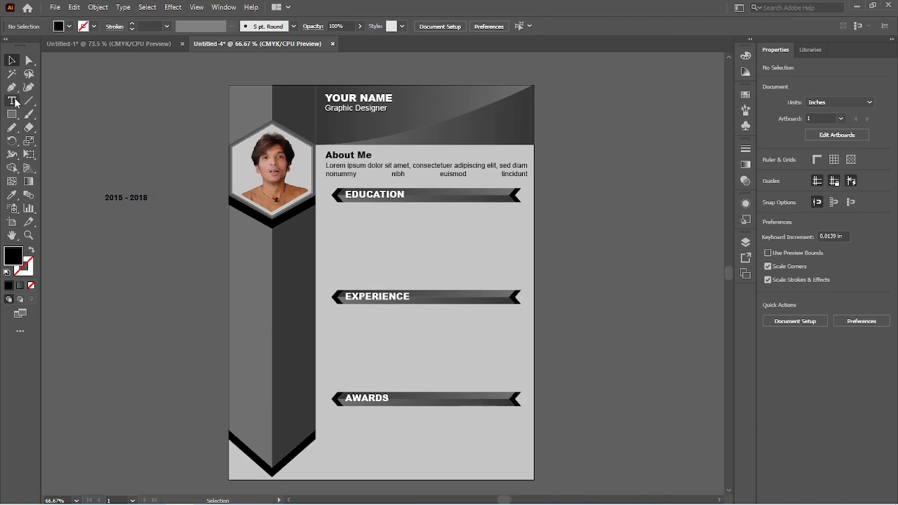
pyautogui.click(83, 232)
pyautogui.press('BackSpace')
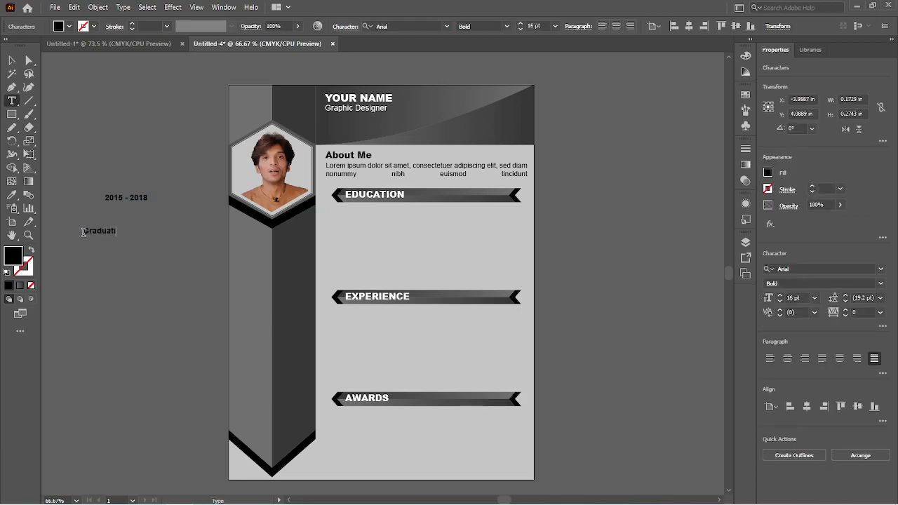
pyautogui.press('Escape')
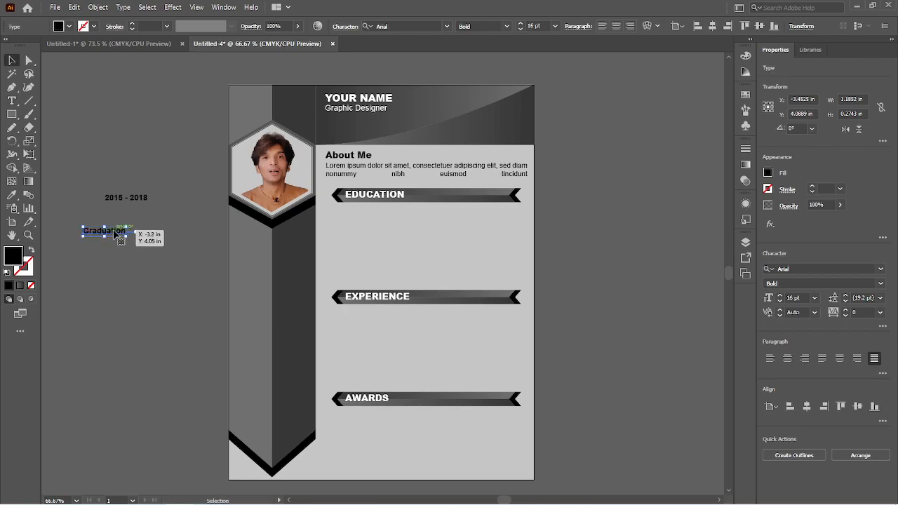
pyautogui.moveTo(114, 233); pyautogui.dragTo(138, 212)
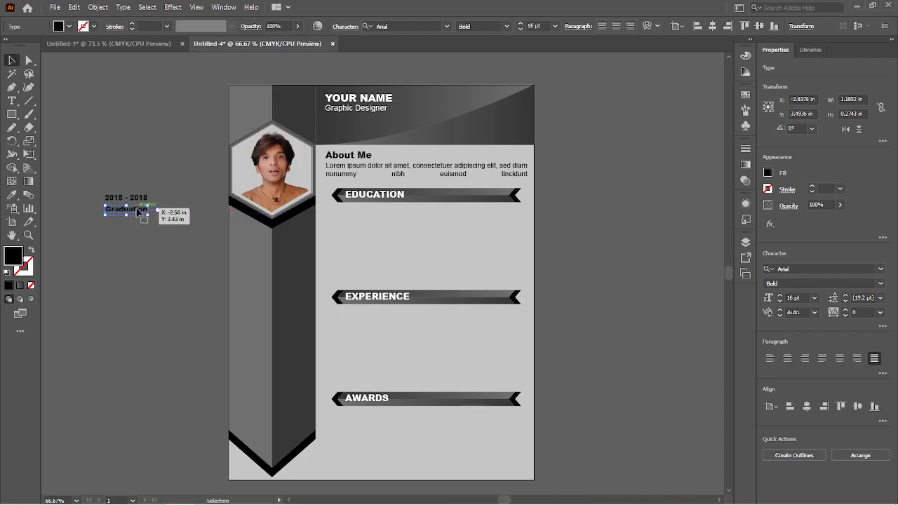
pyautogui.click(534, 26)
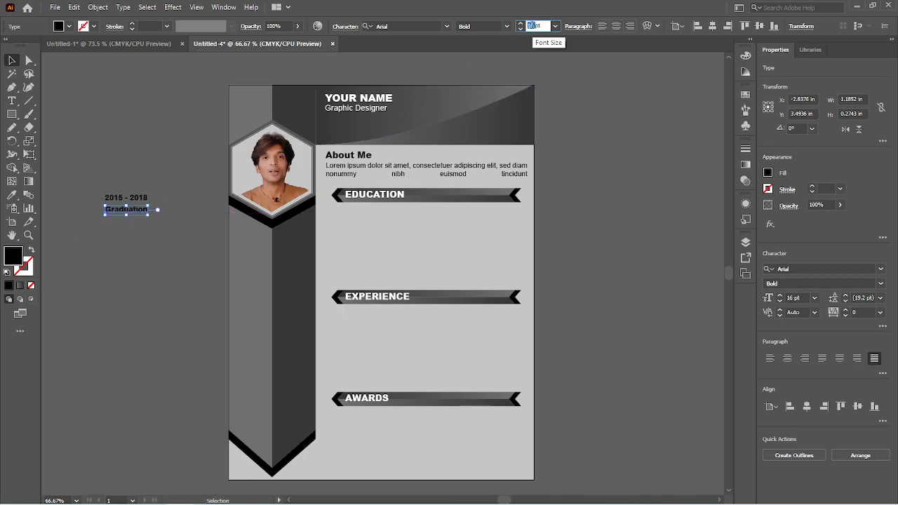
pyautogui.press('Return')
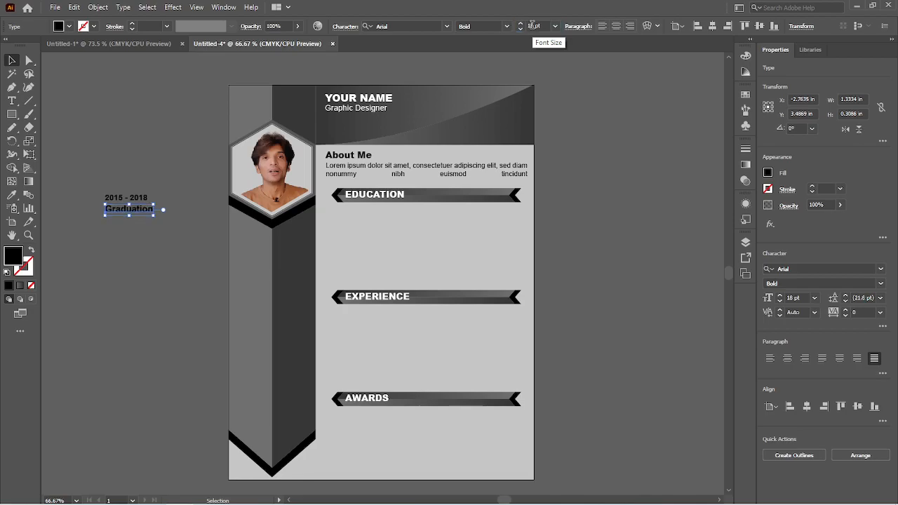
pyautogui.click(151, 250)
# Step: Group the '2015 - 2018' and 'Graduation' lines together
pyautogui.click(118, 212)
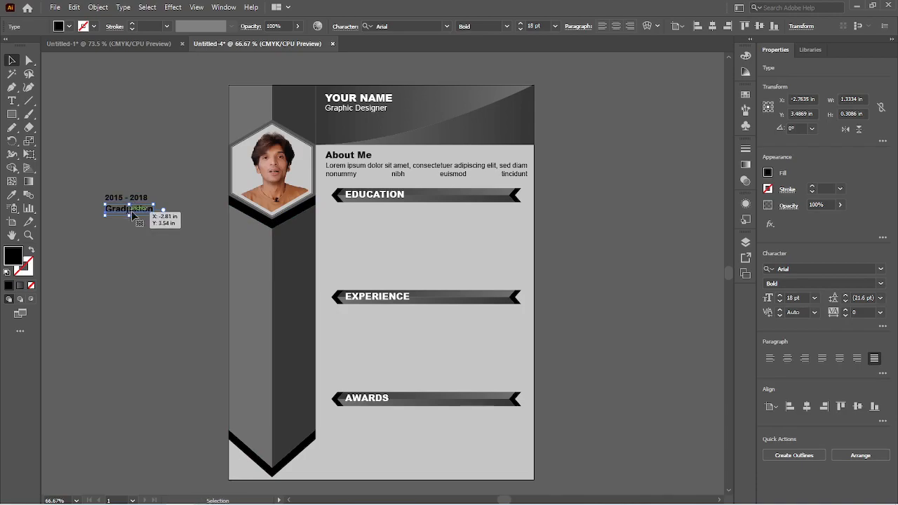
pyautogui.moveTo(84, 172); pyautogui.dragTo(138, 239)
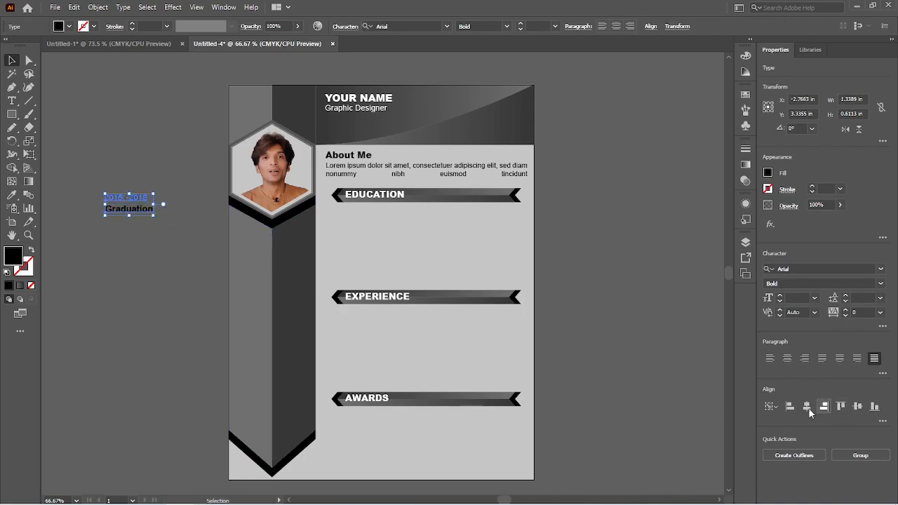
pyautogui.click(155, 305)
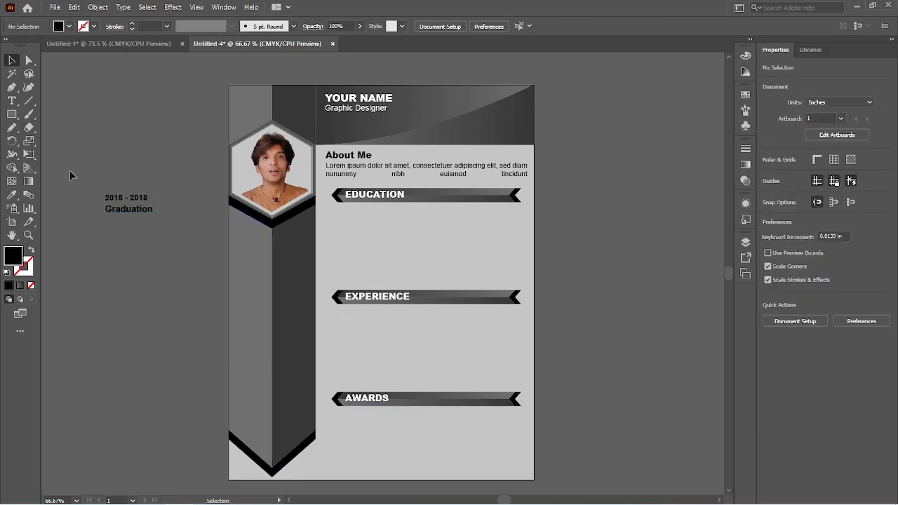
pyautogui.moveTo(116, 218); pyautogui.dragTo(118, 218)
pyautogui.hotkey('ctrl', 'g')
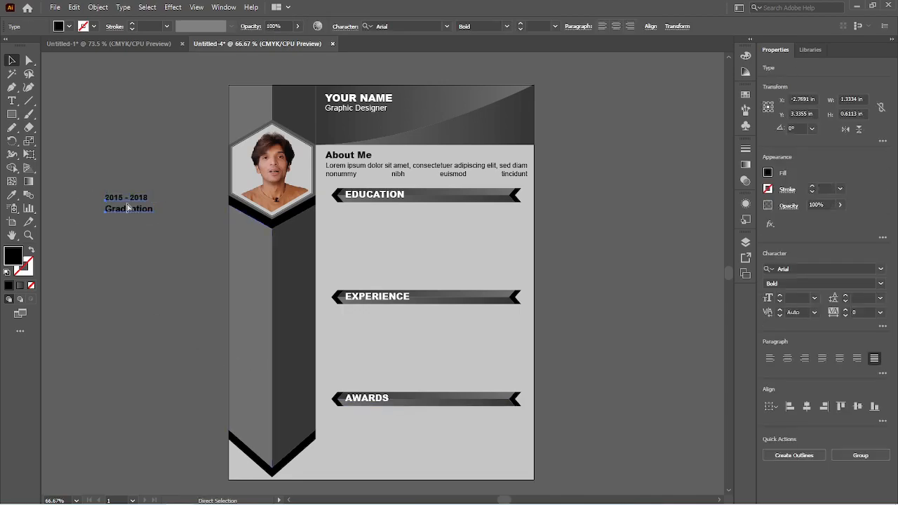
# Step: Move the date and Graduation group just below the EDUCATION banner
pyautogui.moveTo(128, 207); pyautogui.dragTo(359, 223)
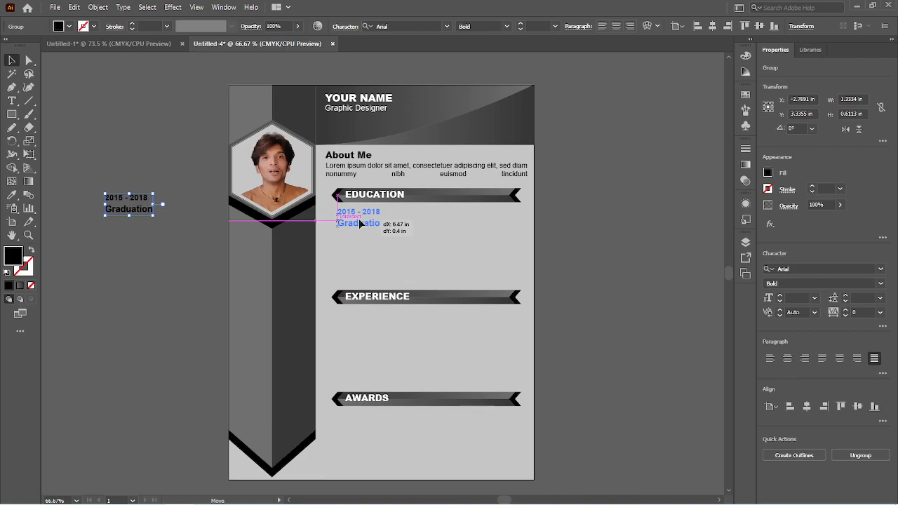
pyautogui.moveTo(359, 223); pyautogui.dragTo(359, 223)
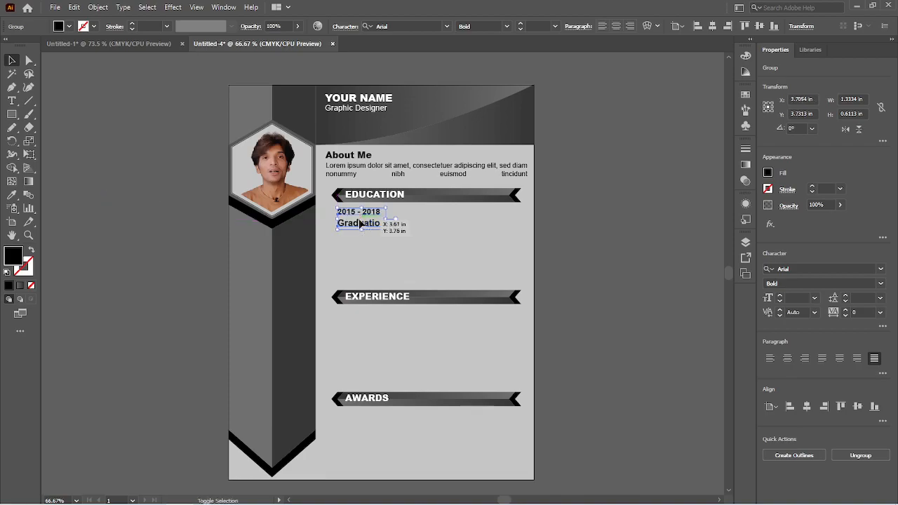
pyautogui.press('Up')
pyautogui.press('Up')
pyautogui.press('Up')
pyautogui.press('Up')
pyautogui.press('Up')
pyautogui.press('Up')
pyautogui.press('Up')
pyautogui.press('Up')
pyautogui.press('Up')
pyautogui.press('Down')
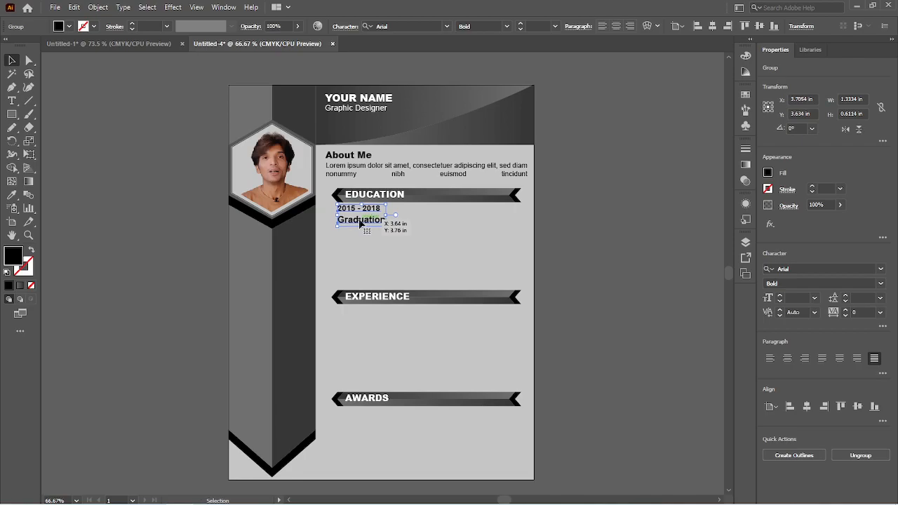
pyautogui.click(365, 234)
# Step: Add a 14 pt Regular lorem ipsum paragraph frame below Graduation
pyautogui.click(12, 101)
pyautogui.click(338, 232)
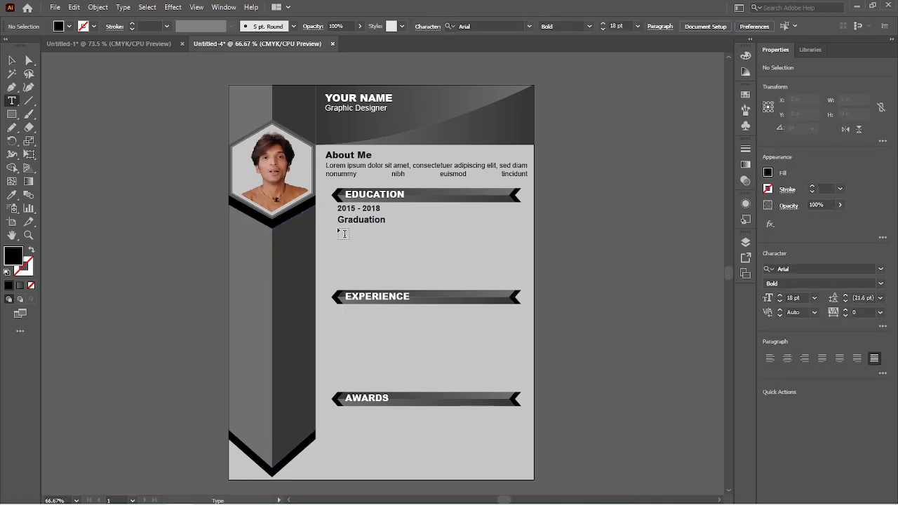
pyautogui.moveTo(337, 228); pyautogui.dragTo(519, 257)
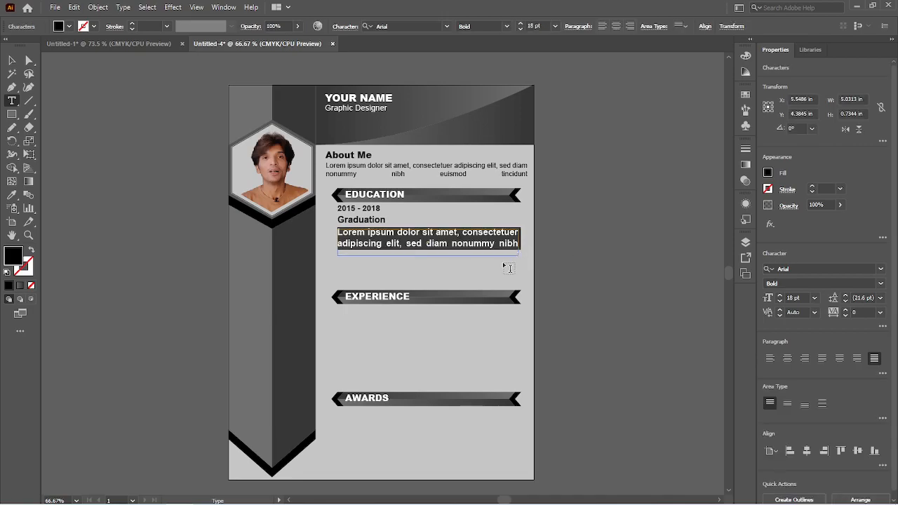
pyautogui.click(555, 26)
pyautogui.click(571, 140)
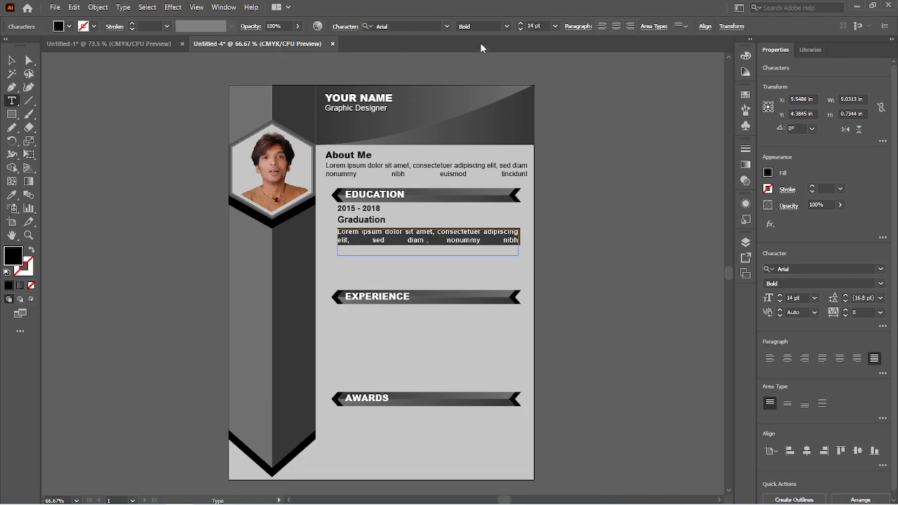
pyautogui.click(506, 26)
pyautogui.click(493, 87)
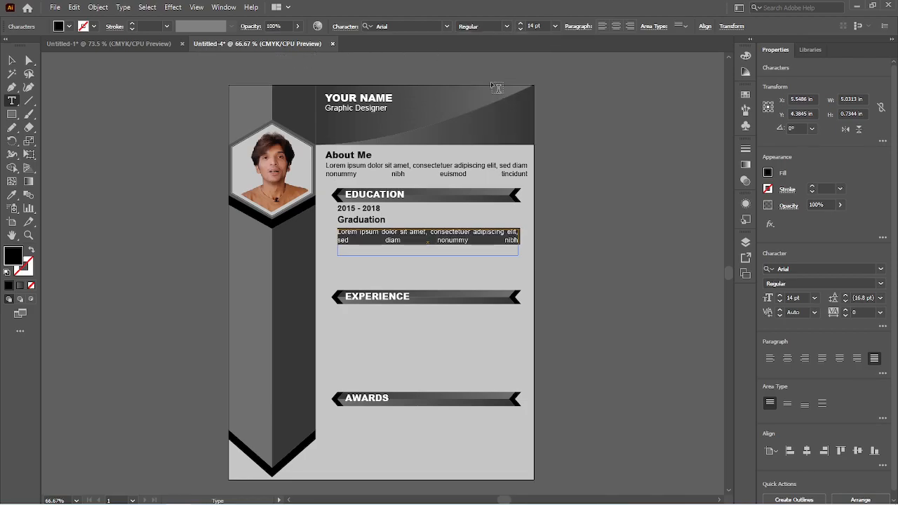
pyautogui.click(11, 62)
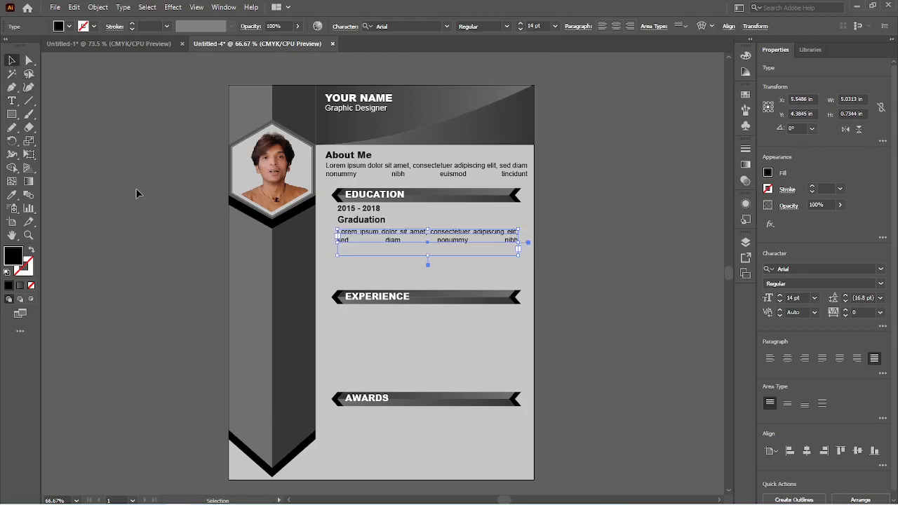
pyautogui.click(201, 242)
# Step: Group the Graduation entry with its paragraph and duplicate it below as a second entry
pyautogui.click(376, 220)
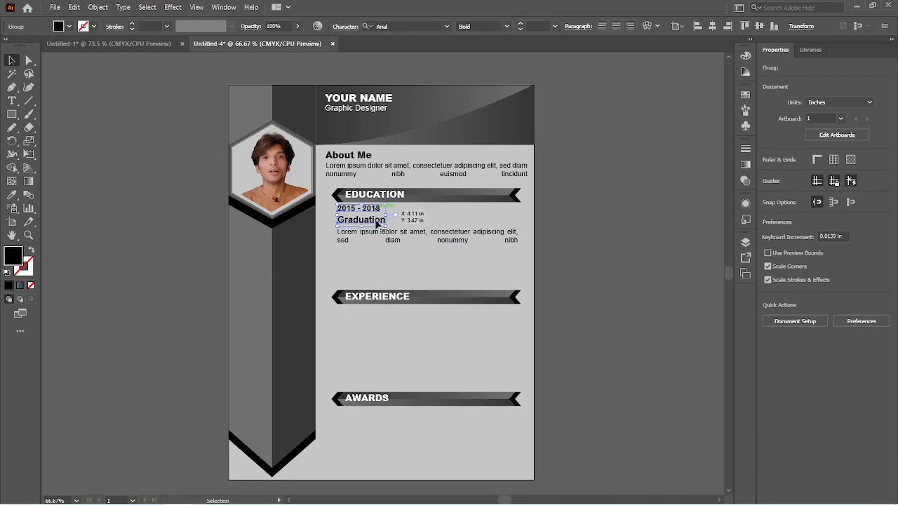
pyautogui.keyDown('shift'); pyautogui.click(376, 232); pyautogui.keyUp('shift')
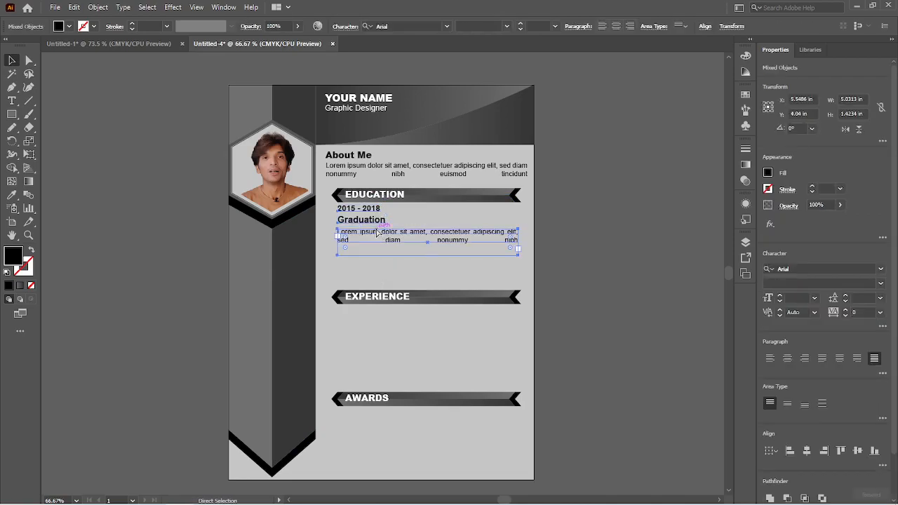
pyautogui.hotkey('ctrl', 'g')
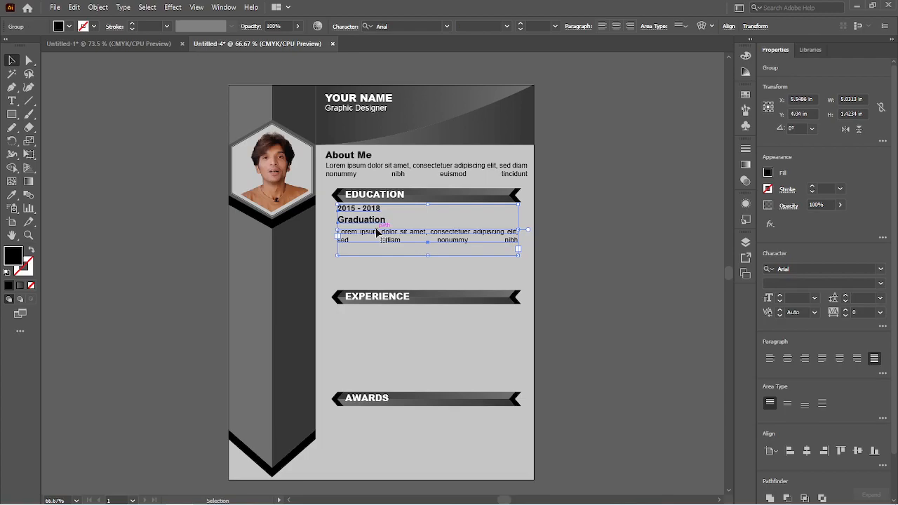
pyautogui.press('Up')
pyautogui.press('Up')
pyautogui.press('Up')
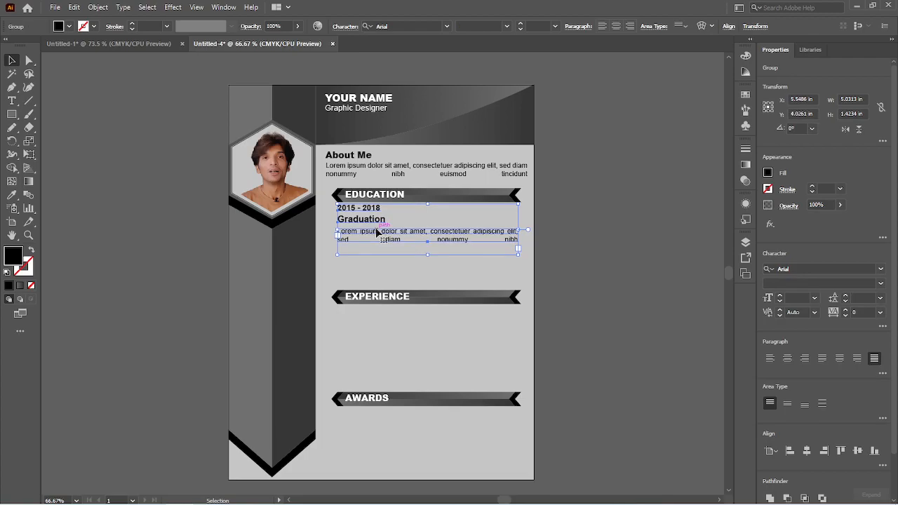
pyautogui.press('Up')
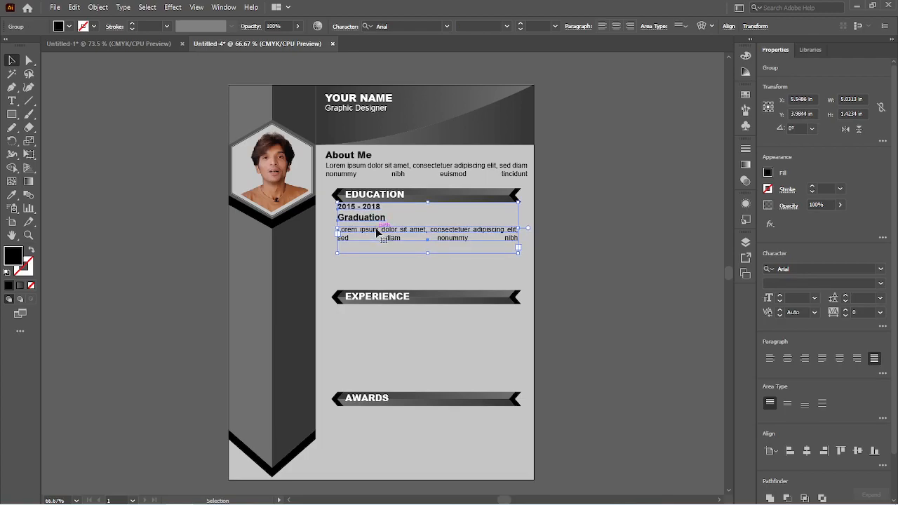
pyautogui.hotkey('shift', 'Down')
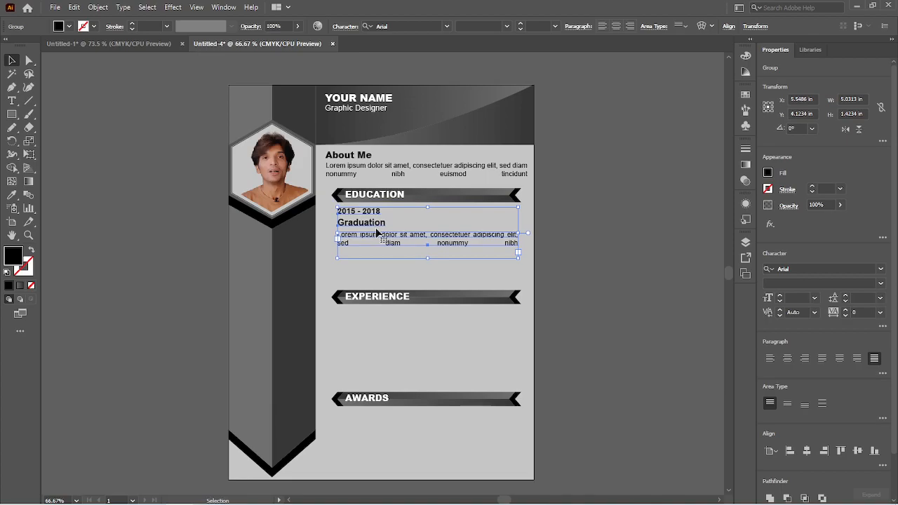
pyautogui.moveTo(377, 238); pyautogui.dragTo(377, 275)
pyautogui.click(478, 337)
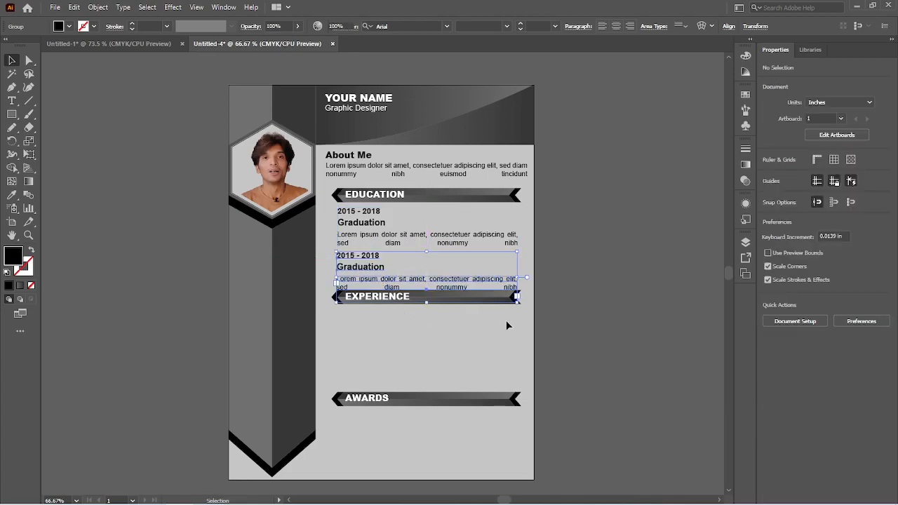
# Step: Shift the EXPERIENCE and AWARDS banners down slightly
pyautogui.click(511, 297)
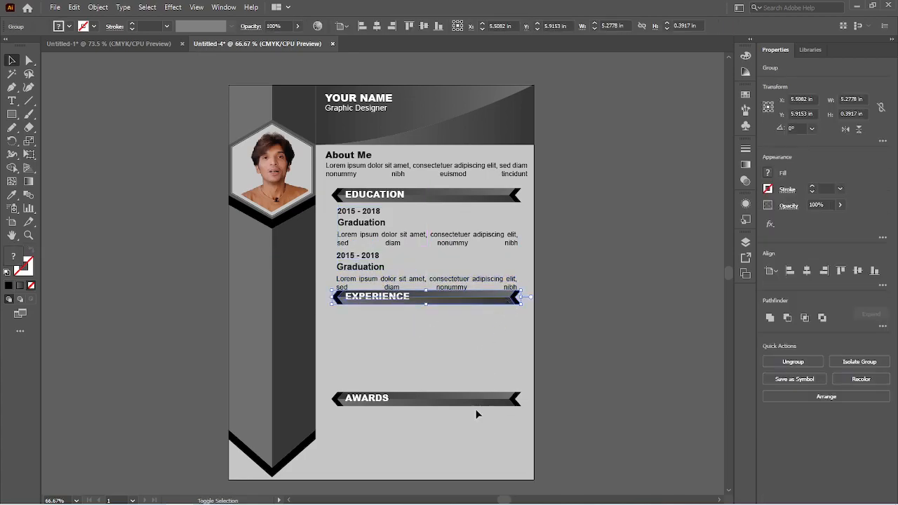
pyautogui.keyDown('shift'); pyautogui.click(482, 397); pyautogui.keyUp('shift')
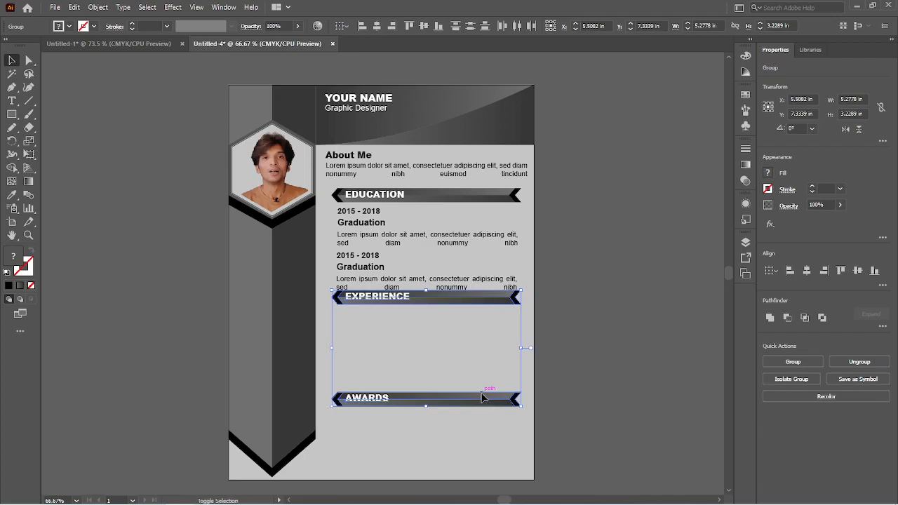
pyautogui.hotkey('shift', 'Down')
pyautogui.click(612, 381)
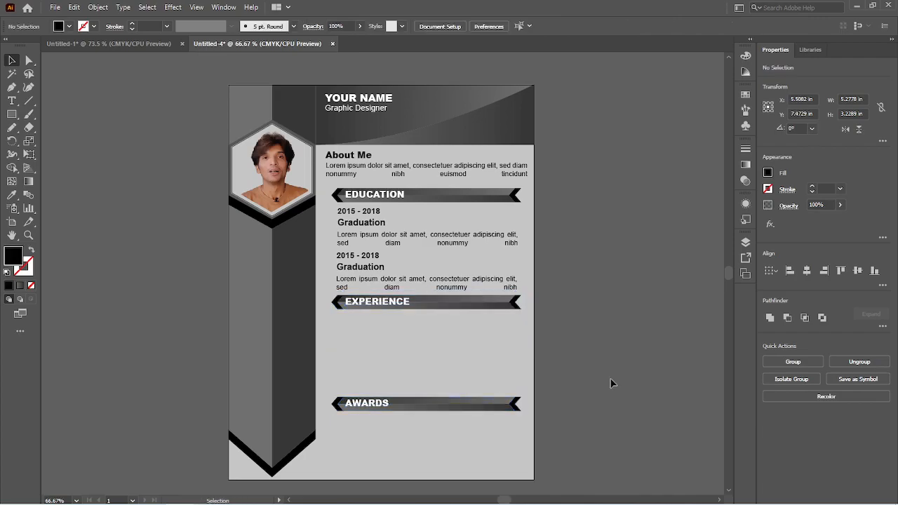
pyautogui.click(364, 263)
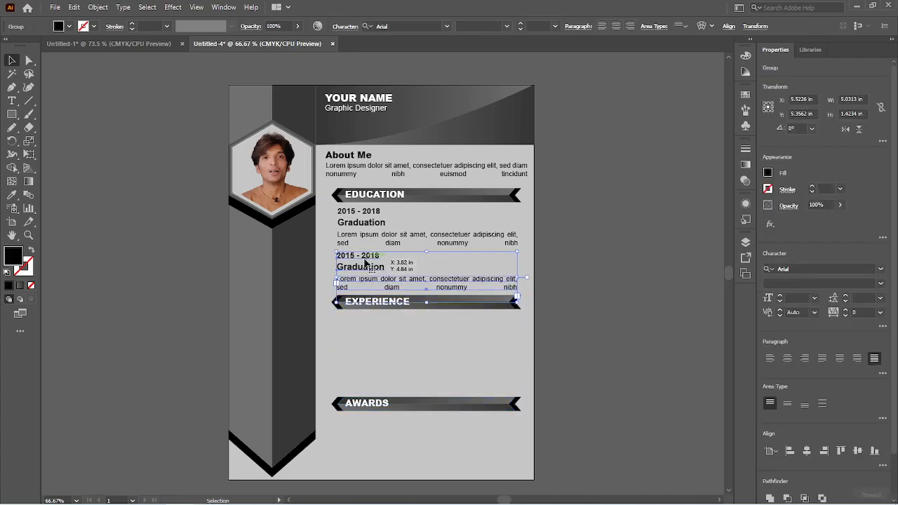
# Step: Change the second entry's years from 2015 - 2018 to 2012 - 2015
pyautogui.doubleClick(364, 263)
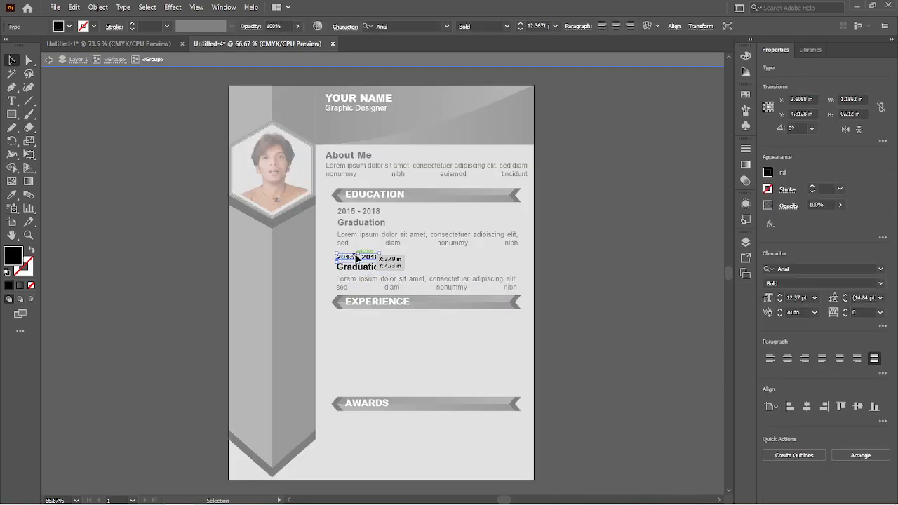
pyautogui.hotkey('ctrl', 'z')
pyautogui.doubleClick(351, 258)
pyautogui.hotkey('ctrl', 'a')
pyautogui.click(351, 257)
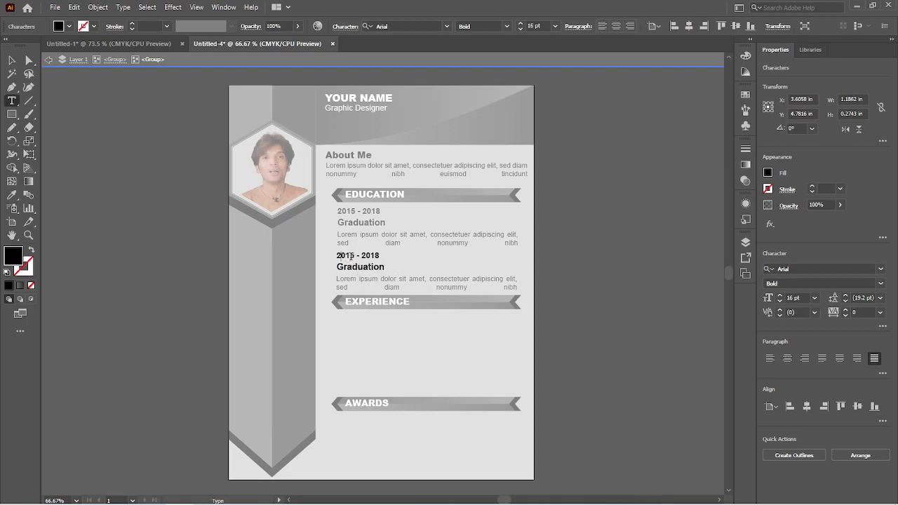
pyautogui.press('BackSpace')
pyautogui.write('2')
pyautogui.press('BackSpace')
pyautogui.press('Escape')
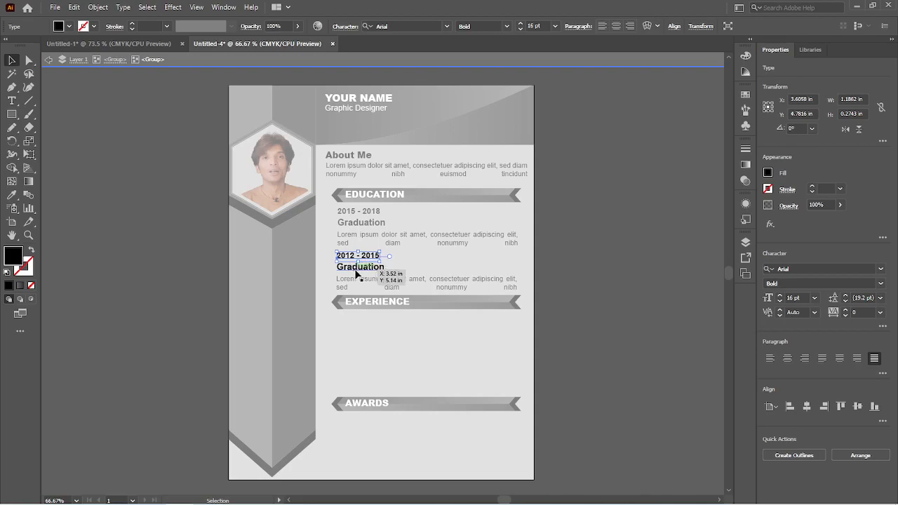
# Step: Retype the second entry's title Graduation as Intermediate
pyautogui.doubleClick(361, 271)
pyautogui.doubleClick(358, 271)
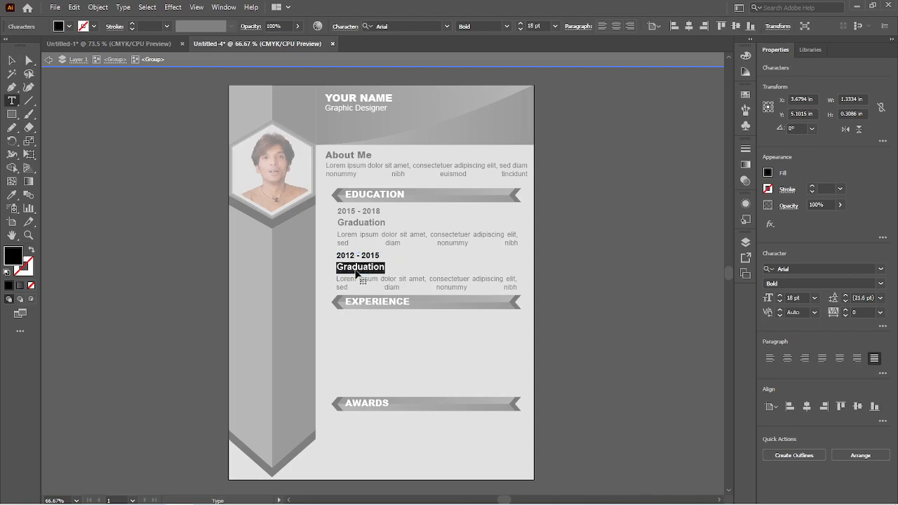
pyautogui.write('Intermediate')
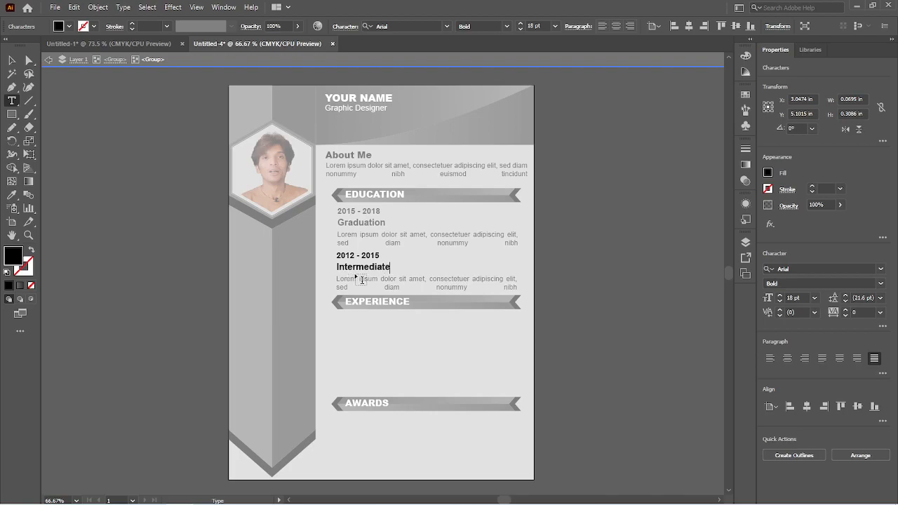
pyautogui.press('Escape')
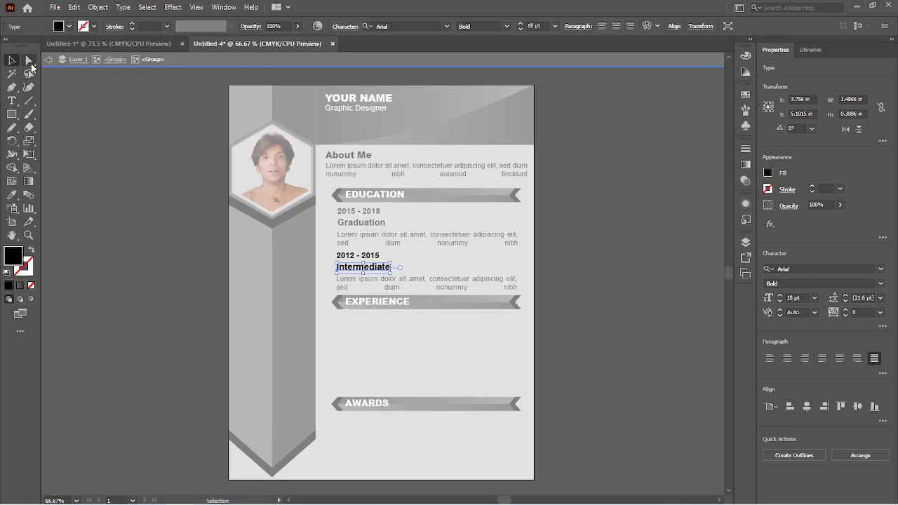
pyautogui.press('Escape')
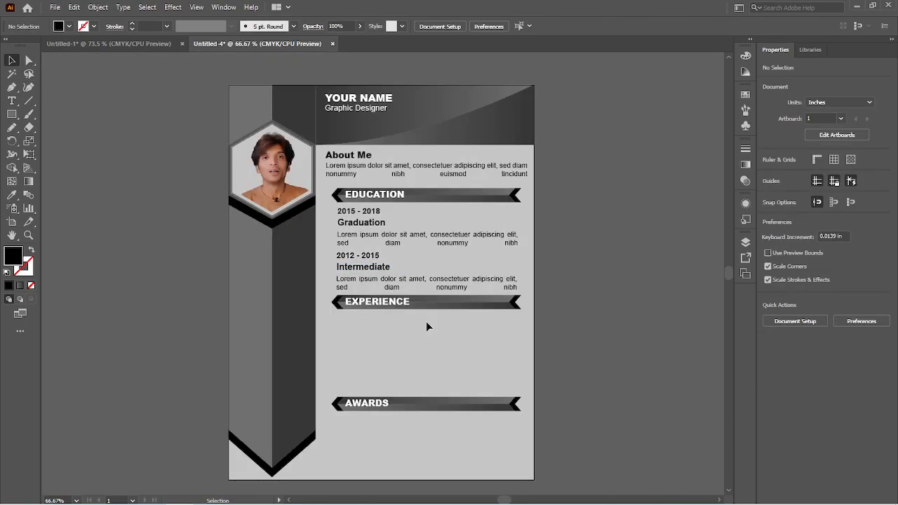
# Step: Nudge the Intermediate entry and the EXPERIENCE and AWARDS banners down
pyautogui.click(372, 261)
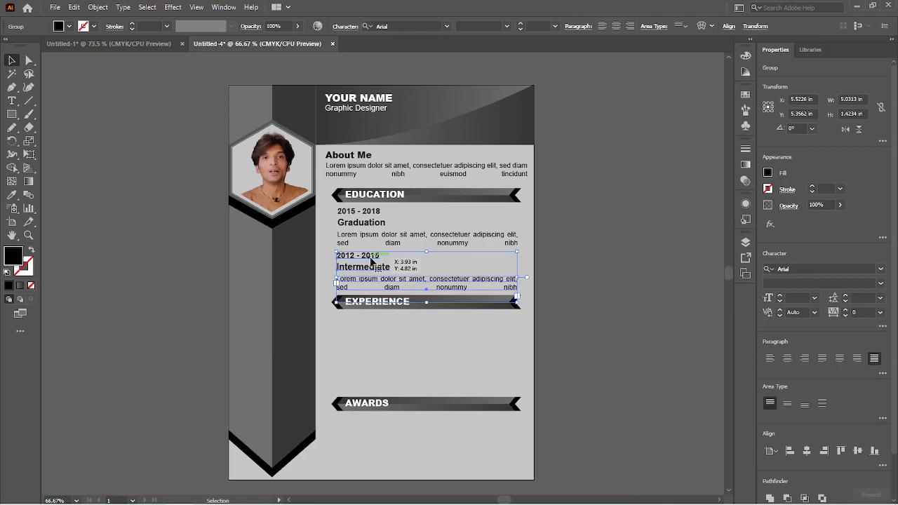
pyautogui.hotkey('shift', 'Down')
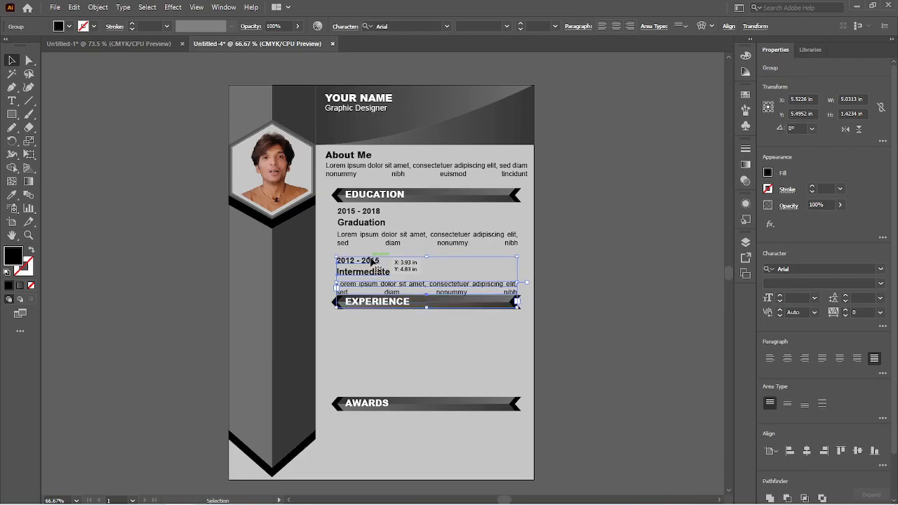
pyautogui.click(468, 306)
pyautogui.keyDown('shift'); pyautogui.click(474, 411); pyautogui.keyUp('shift')
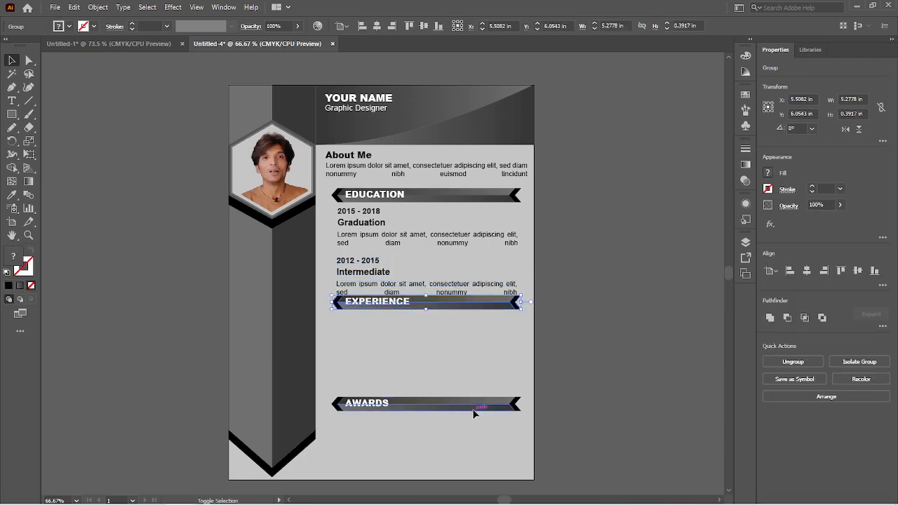
pyautogui.hotkey('shift', 'Down')
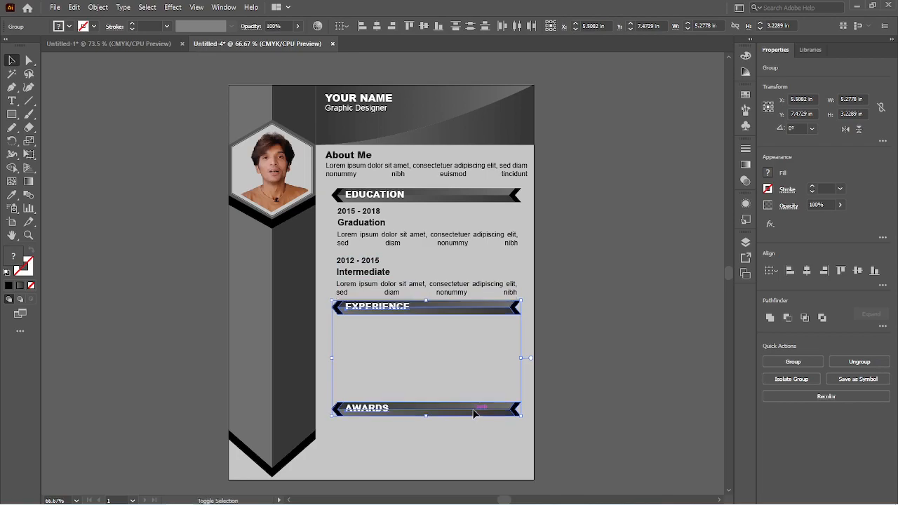
pyautogui.click(644, 375)
# Step: Copy both Education entries under EXPERIENCE and move the AWARDS banner lower beneath them
pyautogui.click(445, 238)
pyautogui.keyDown('shift'); pyautogui.click(441, 282); pyautogui.keyUp('shift')
pyautogui.moveTo(450, 241); pyautogui.dragTo(449, 343)
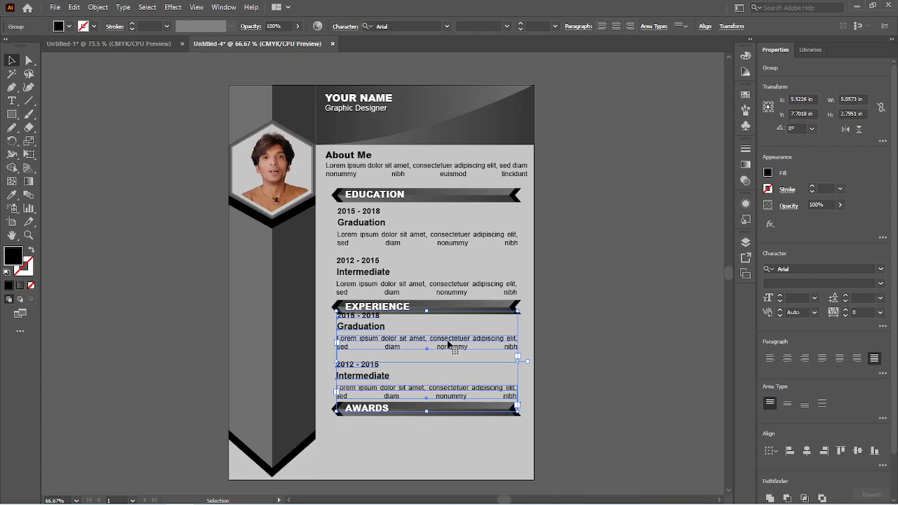
pyautogui.click(482, 415)
pyautogui.hotkey('shift', 'Down')
pyautogui.hotkey('shift', 'Down')
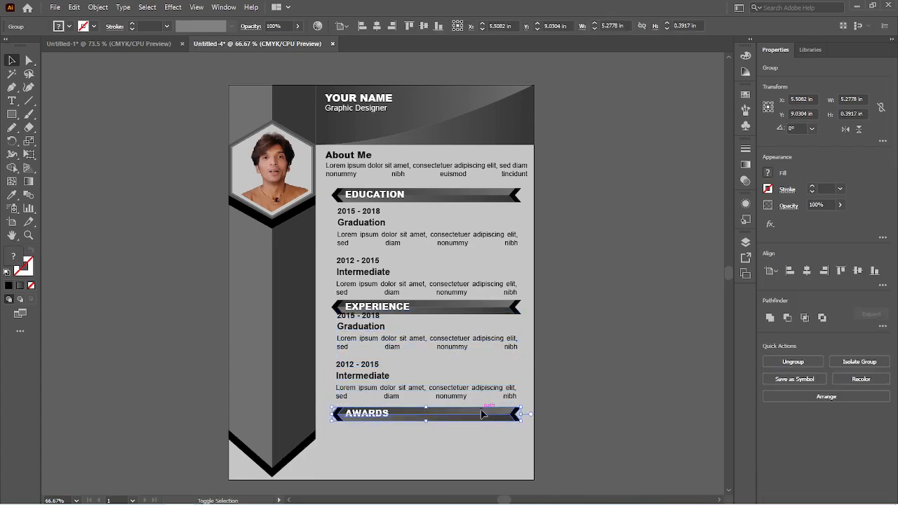
pyautogui.click(578, 397)
pyautogui.click(467, 357)
pyautogui.keyDown('shift'); pyautogui.click(471, 395); pyautogui.keyUp('shift')
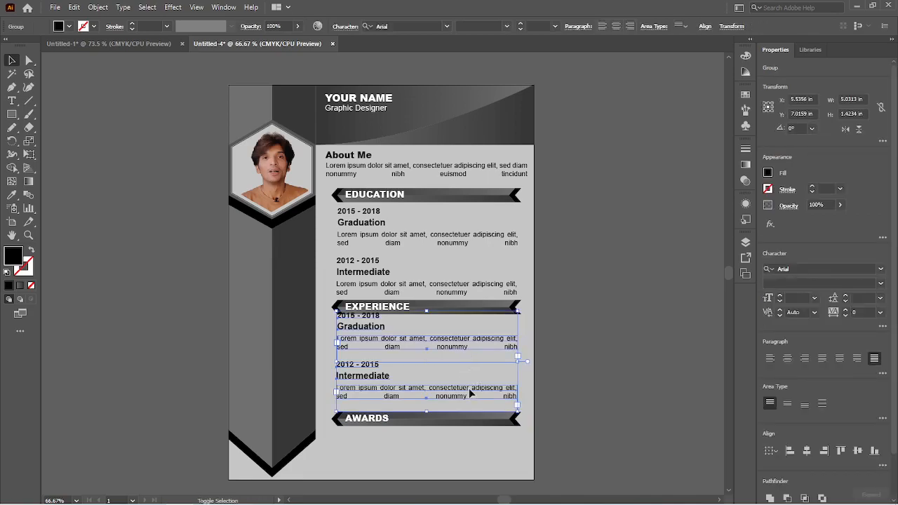
pyautogui.hotkey('shift', 'Down')
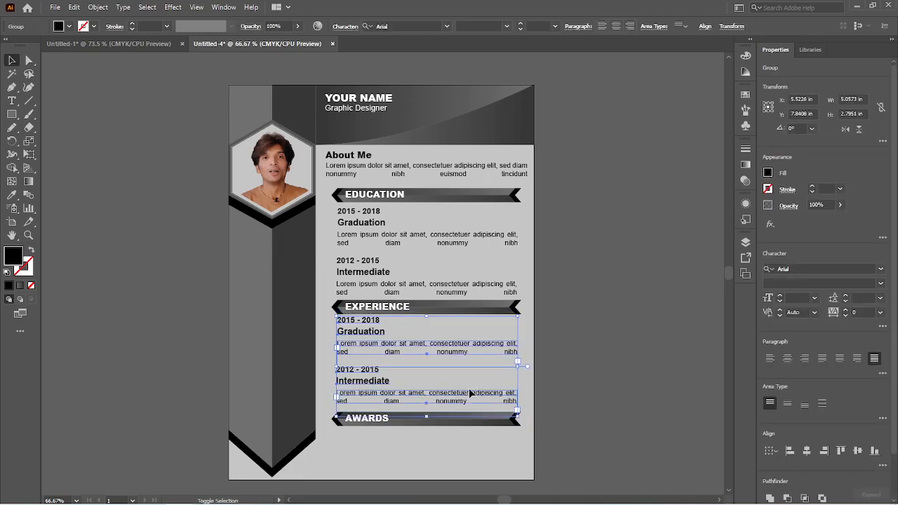
# Step: Nudge the Experience entries down and retitle the first entry from Graduation to Nestle
pyautogui.hotkey('shift', 'Down')
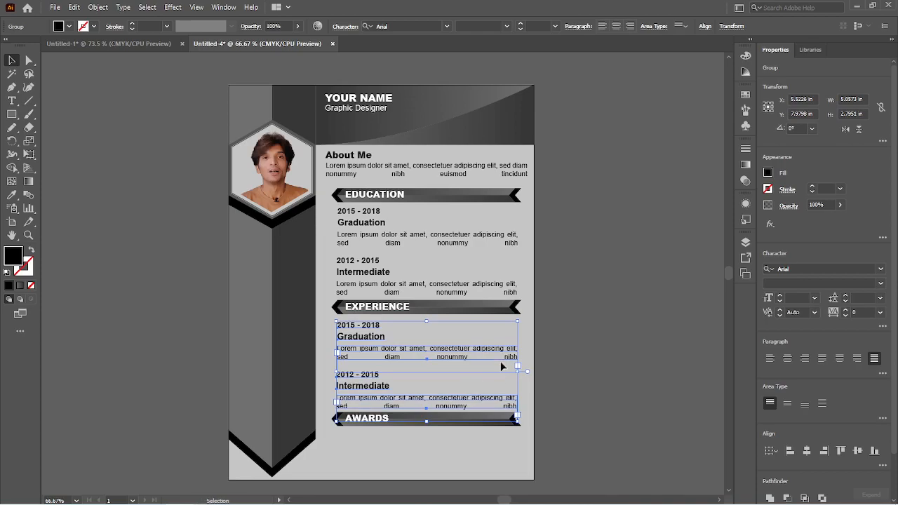
pyautogui.click(541, 361)
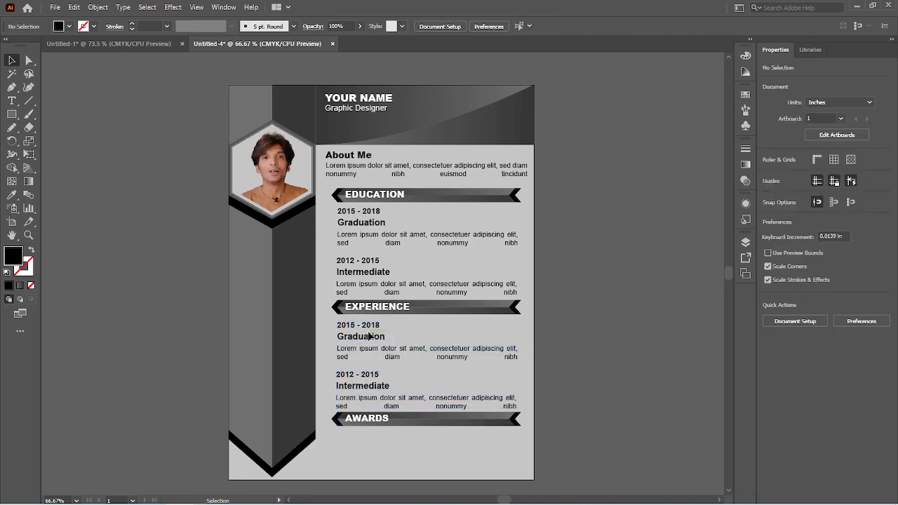
pyautogui.doubleClick(365, 340)
pyautogui.doubleClick(365, 341)
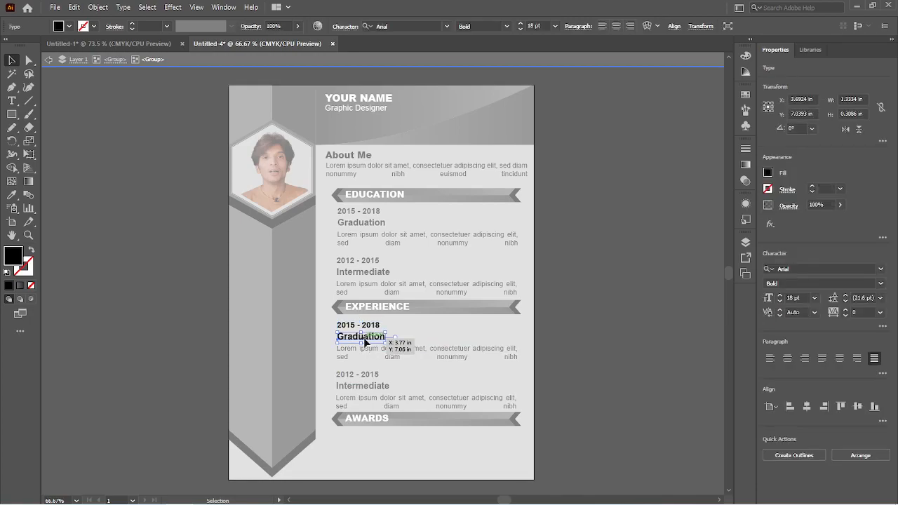
pyautogui.doubleClick(365, 341)
pyautogui.doubleClick(365, 341)
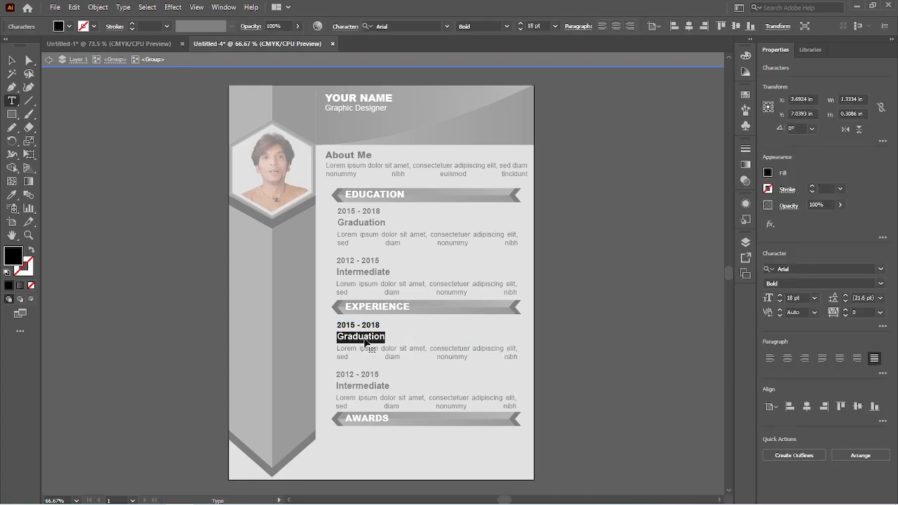
pyautogui.write('Nestle')
pyautogui.press('Escape')
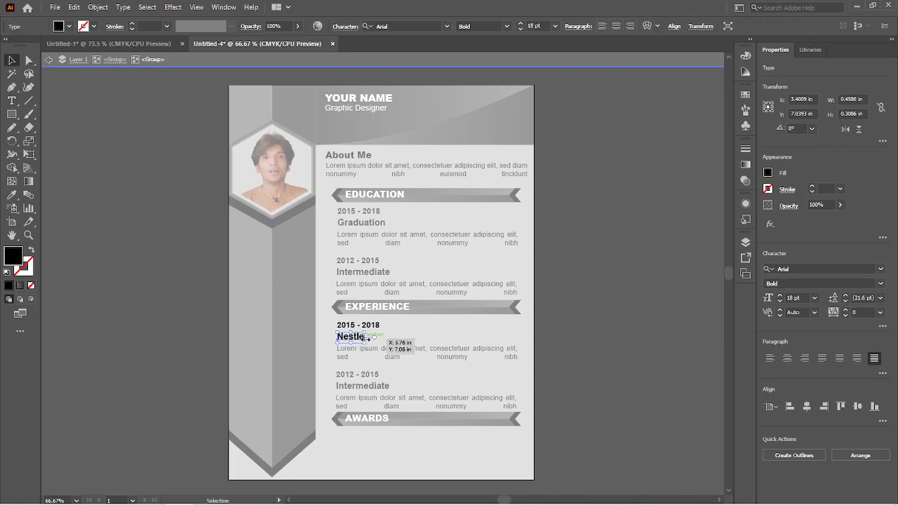
# Step: Retitle the second Experience entry from Intermediate to Pepsi and exit isolation mode
pyautogui.doubleClick(379, 385)
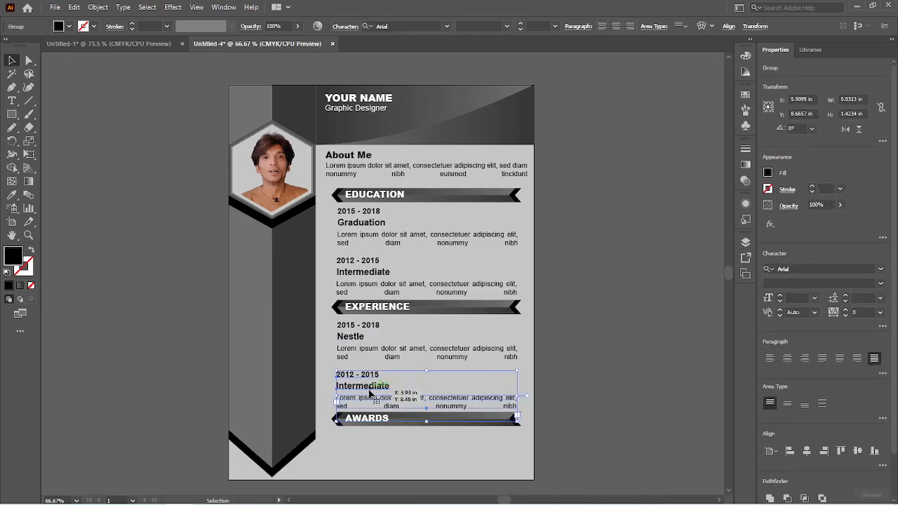
pyautogui.doubleClick(370, 393)
pyautogui.doubleClick(370, 392)
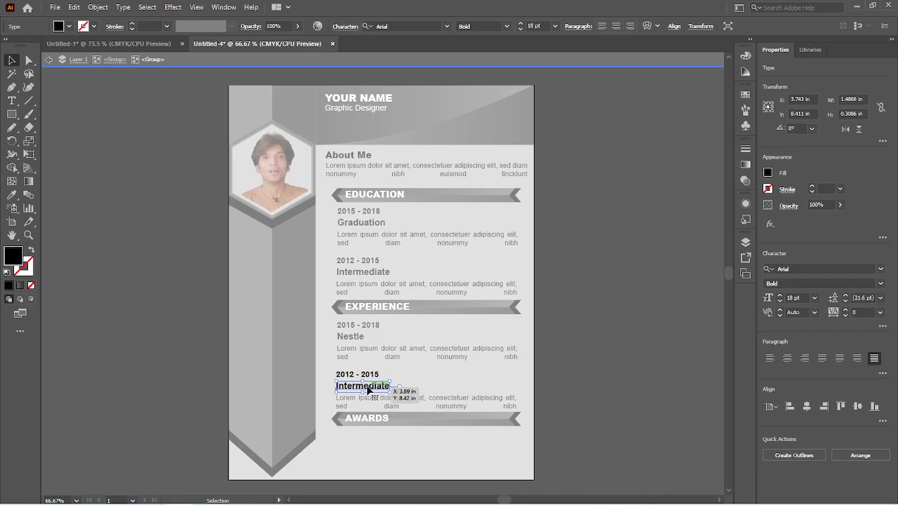
pyautogui.doubleClick(372, 388)
pyautogui.doubleClick(368, 388)
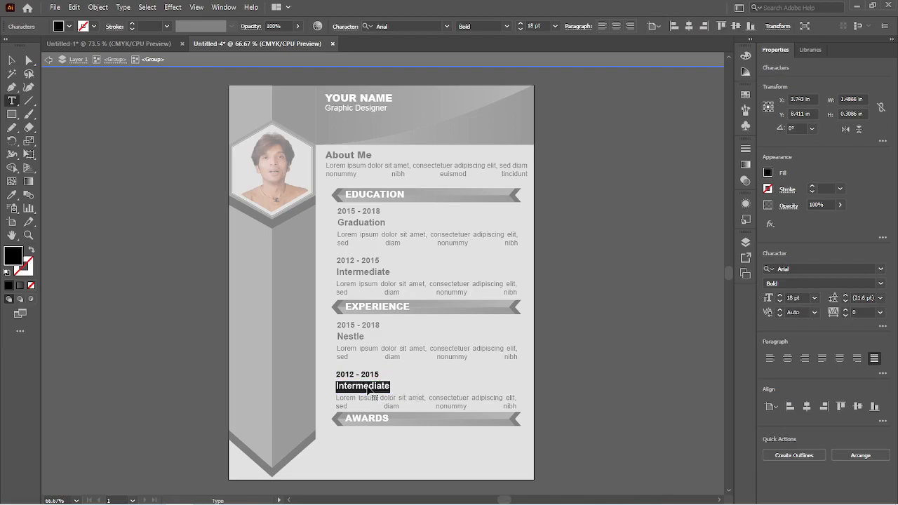
pyautogui.write('Pepsi')
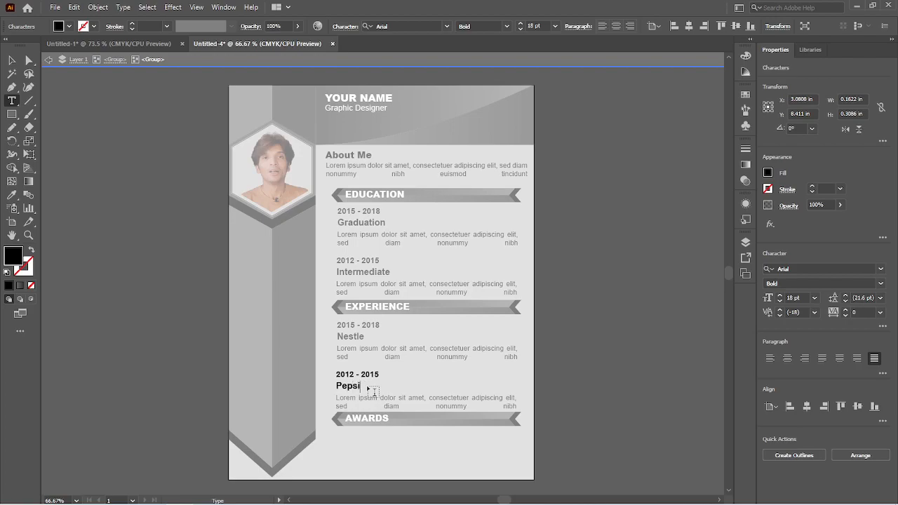
pyautogui.press('Escape')
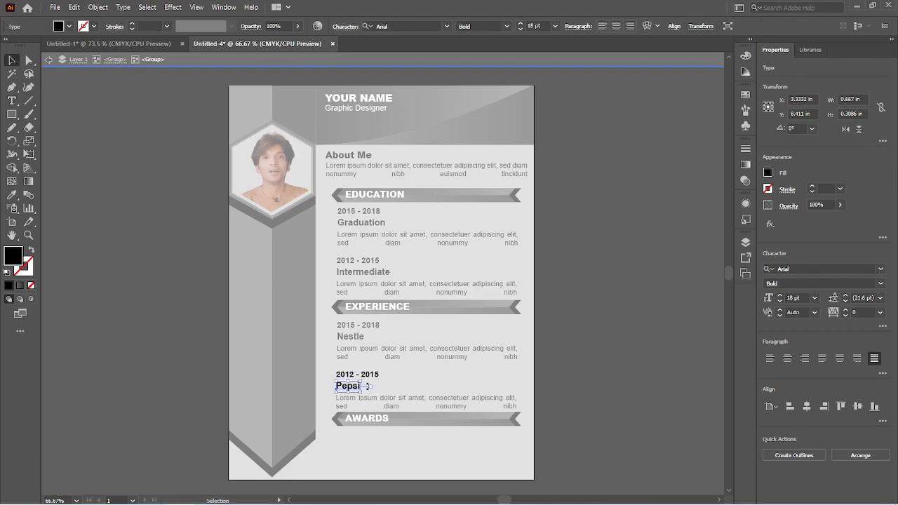
pyautogui.press('Escape')
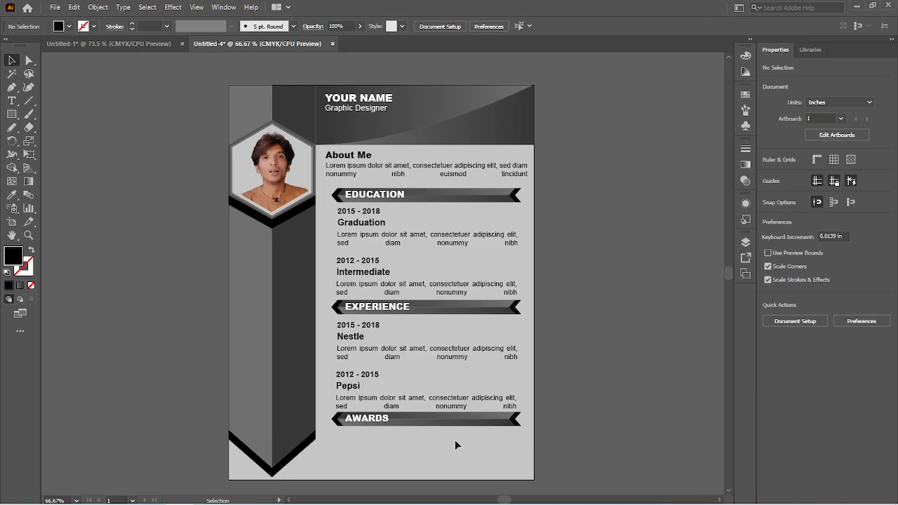
# Step: Alt-drag a copy of the Pepsi entry below the AWARDS banner and retitle it Performance
pyautogui.click(428, 409)
pyautogui.moveTo(430, 408); pyautogui.dragTo(430, 465)
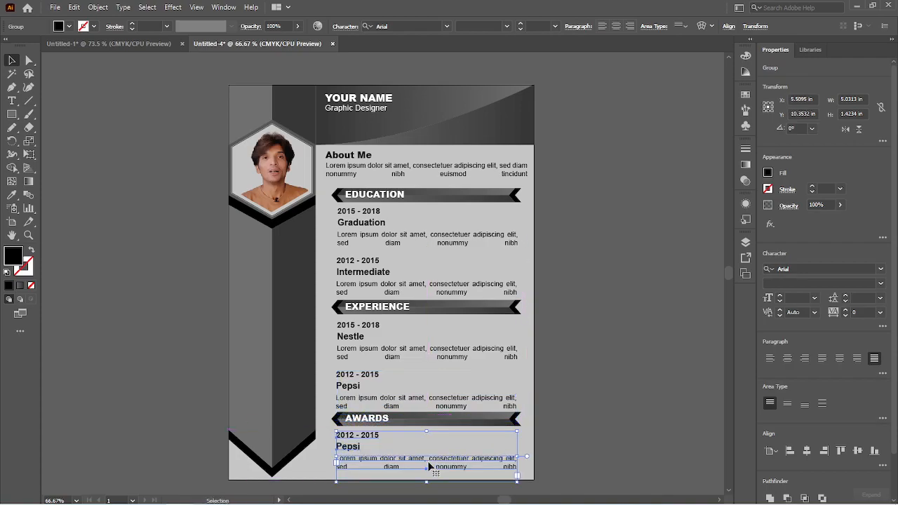
pyautogui.doubleClick(375, 436)
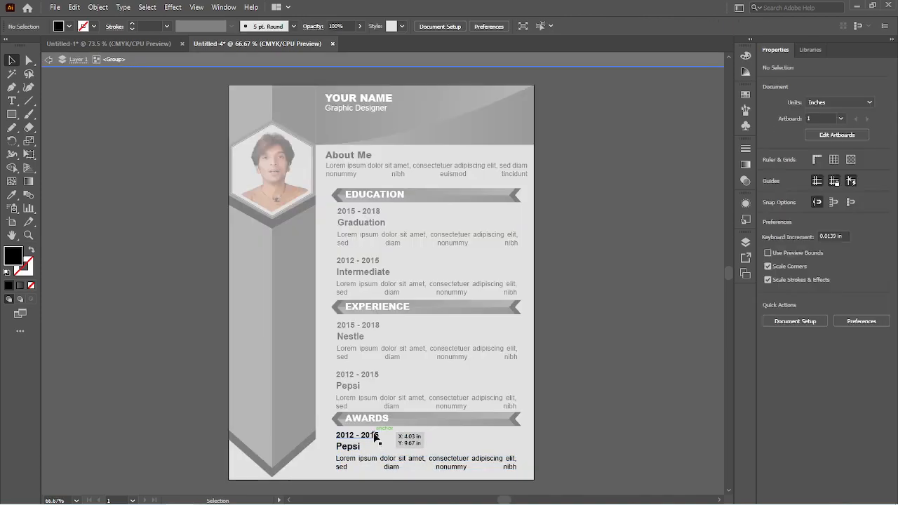
pyautogui.click(358, 436)
pyautogui.click(355, 447)
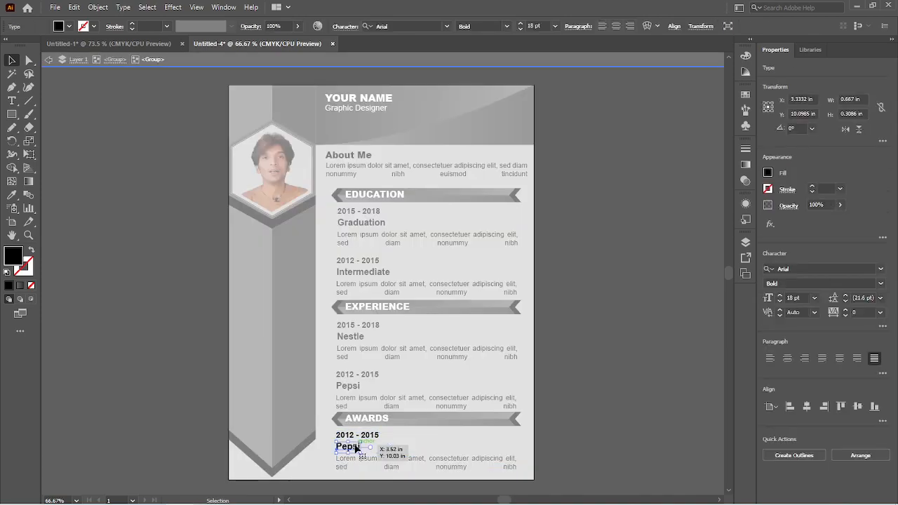
pyautogui.doubleClick(355, 447)
pyautogui.doubleClick(356, 448)
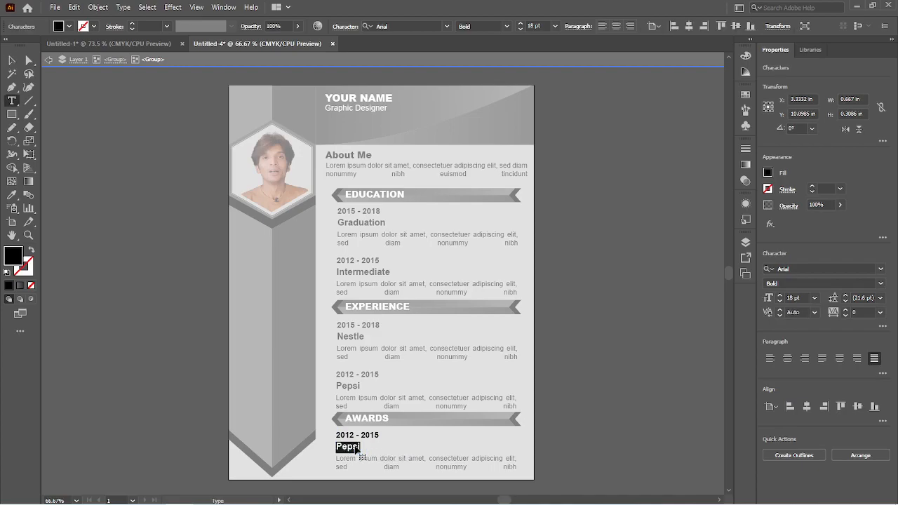
pyautogui.write('Per')
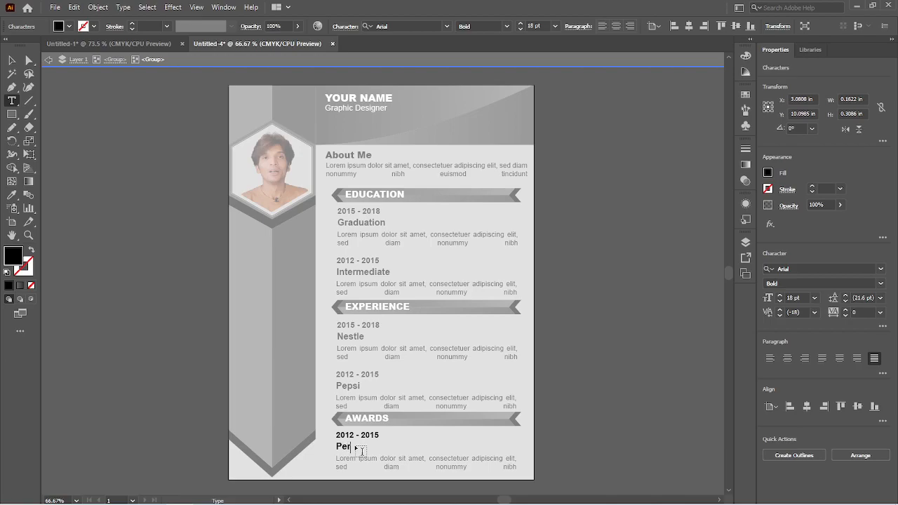
pyautogui.write('formance')
pyautogui.press('Escape')
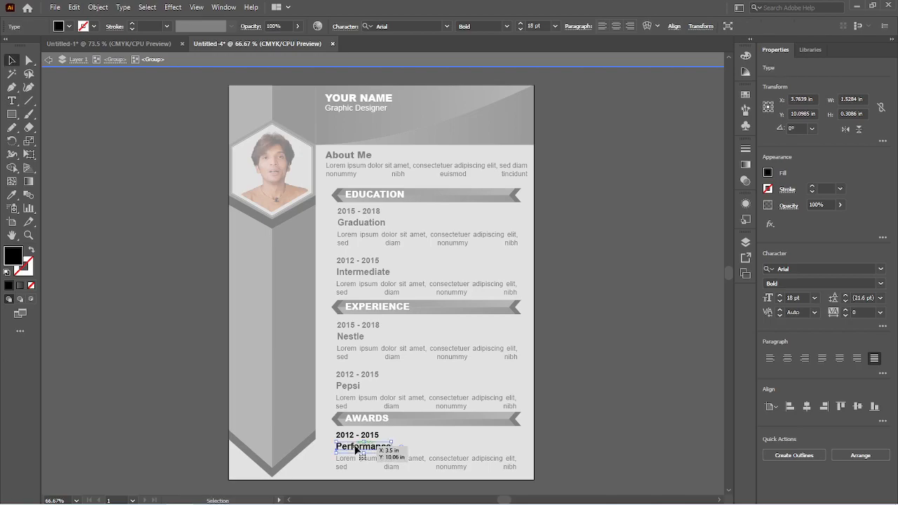
pyautogui.doubleClick(543, 420)
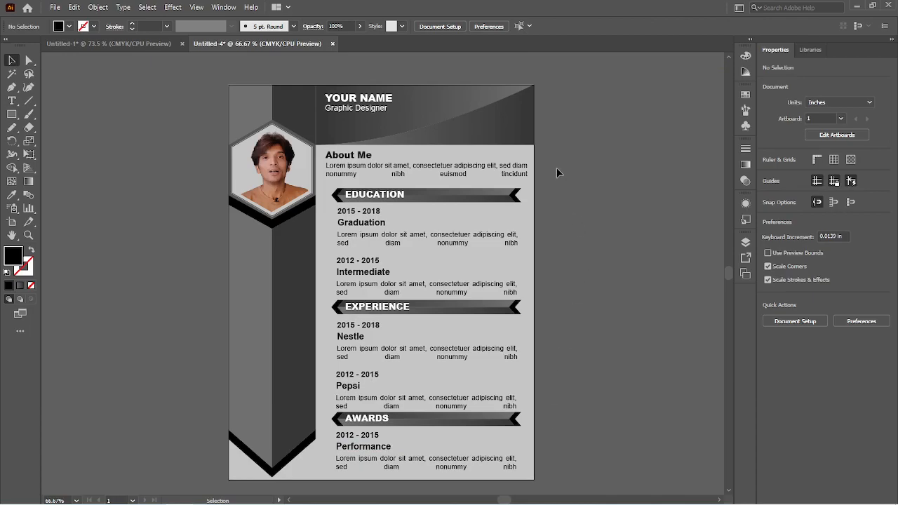
# Step: Group the right-column content from About Me to AWARDS, nudge it up, then slightly back down
pyautogui.moveTo(551, 150); pyautogui.dragTo(347, 471)
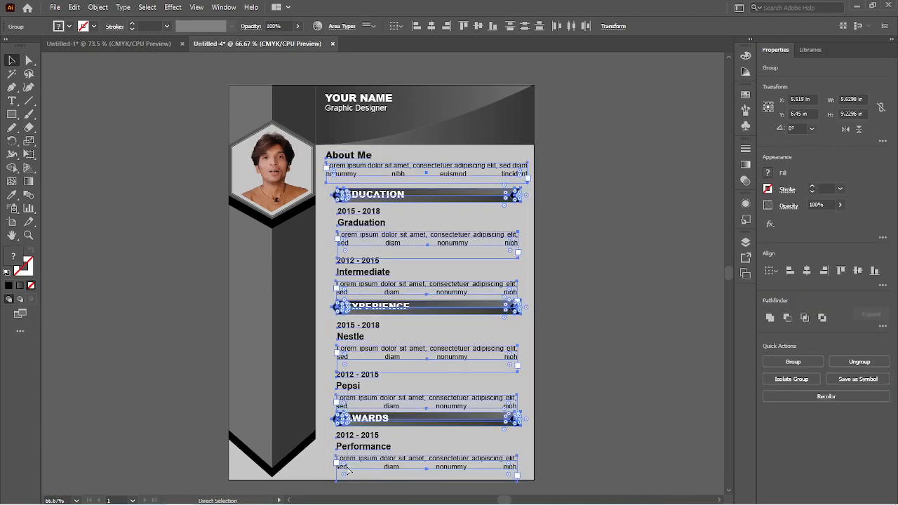
pyautogui.hotkey('ctrl', 'g')
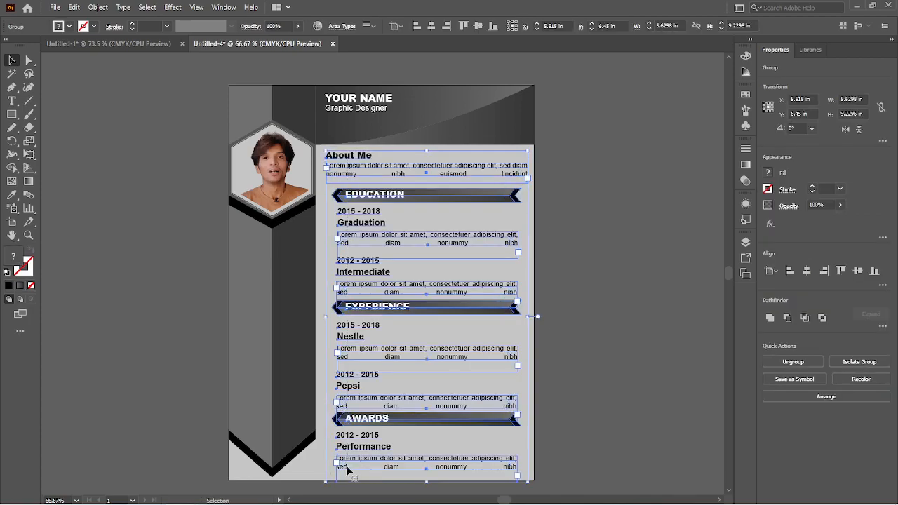
pyautogui.hotkey('shift', 'Up')
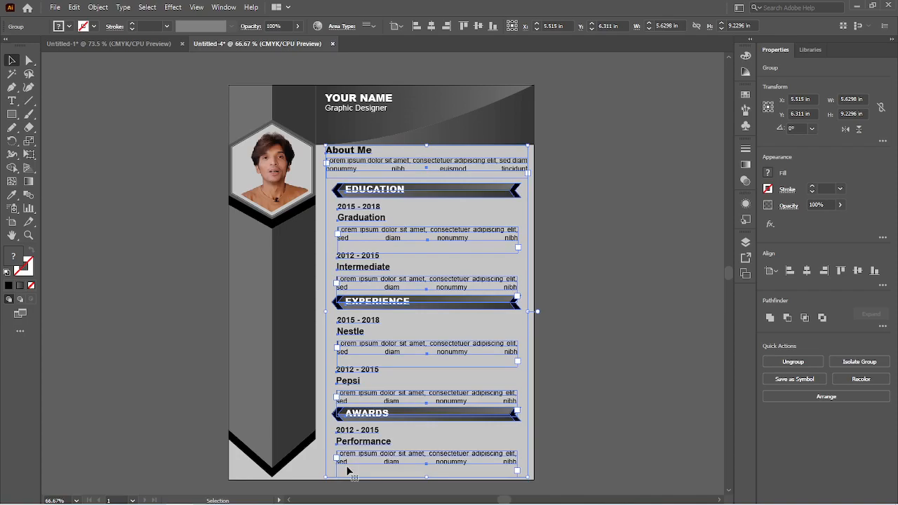
pyautogui.click(575, 433)
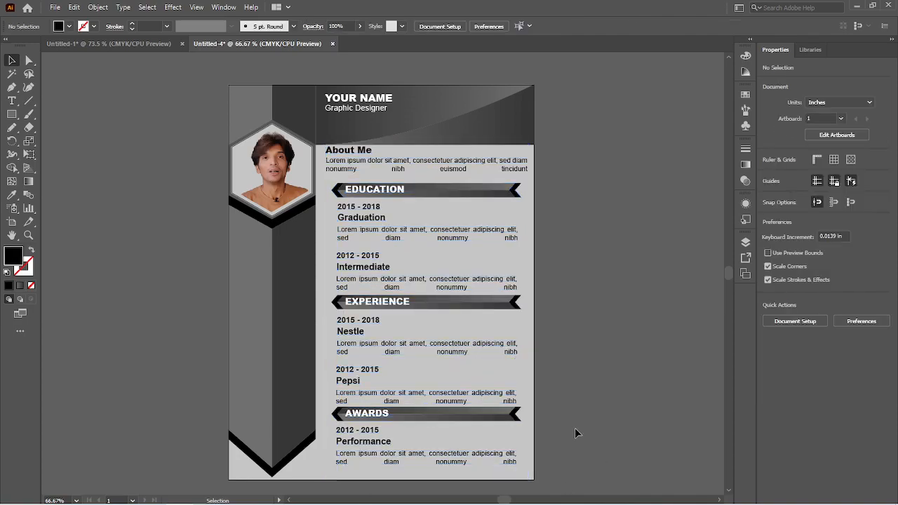
pyautogui.click(469, 173)
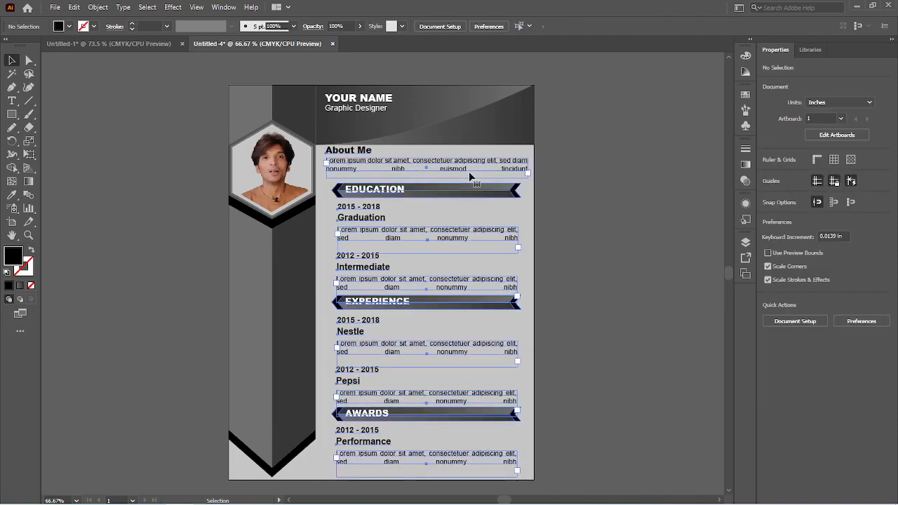
pyautogui.press('Down')
pyautogui.press('Down')
pyautogui.press('Down')
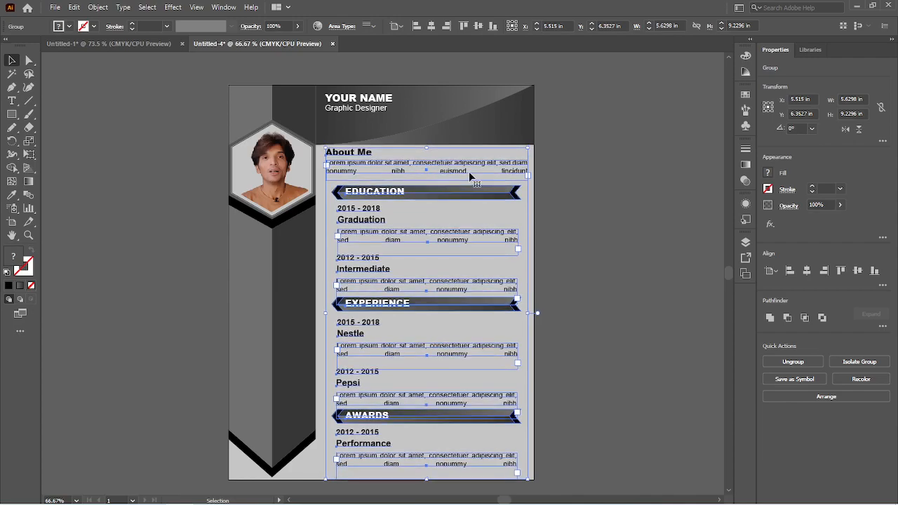
pyautogui.click(611, 221)
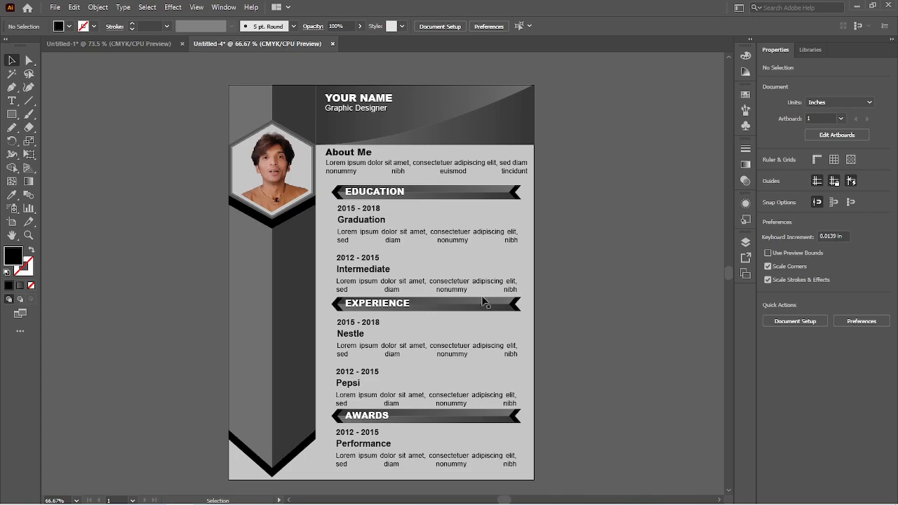
# Step: Draw a vertical line beside the Education entries with a 4 pt stroke weight
pyautogui.click(28, 102)
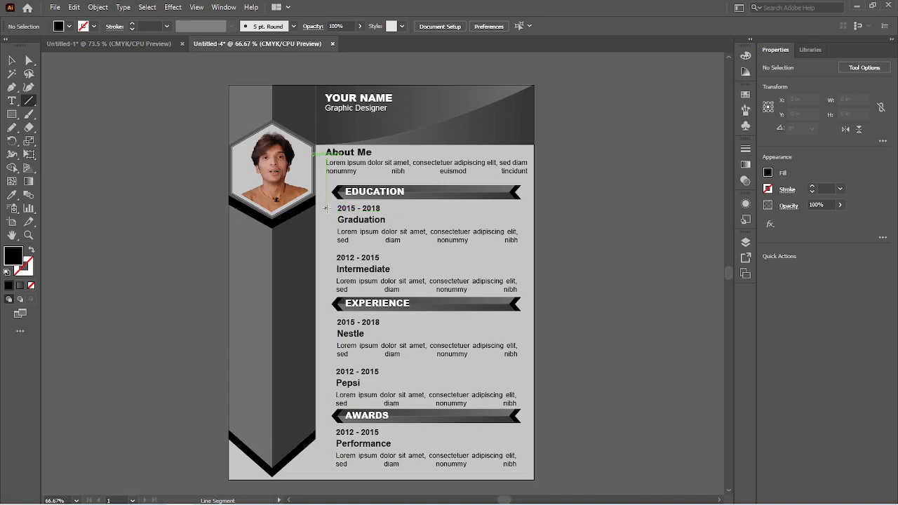
pyautogui.moveTo(326, 208); pyautogui.dragTo(327, 278)
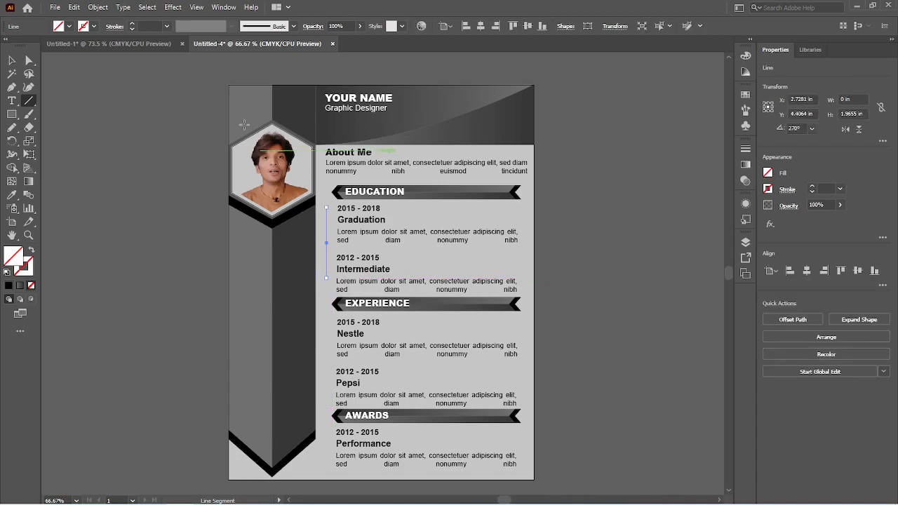
pyautogui.click(155, 27)
pyautogui.write('4')
pyautogui.press('Return')
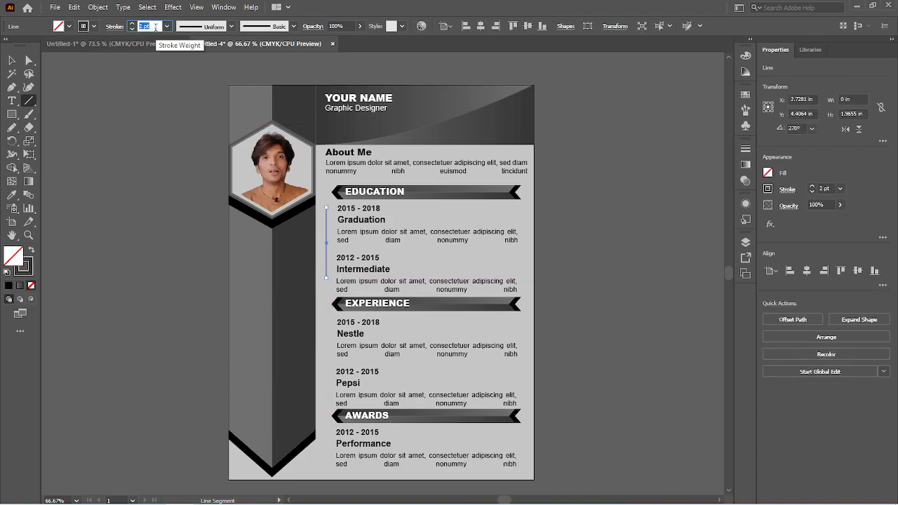
pyautogui.press('BackSpace')
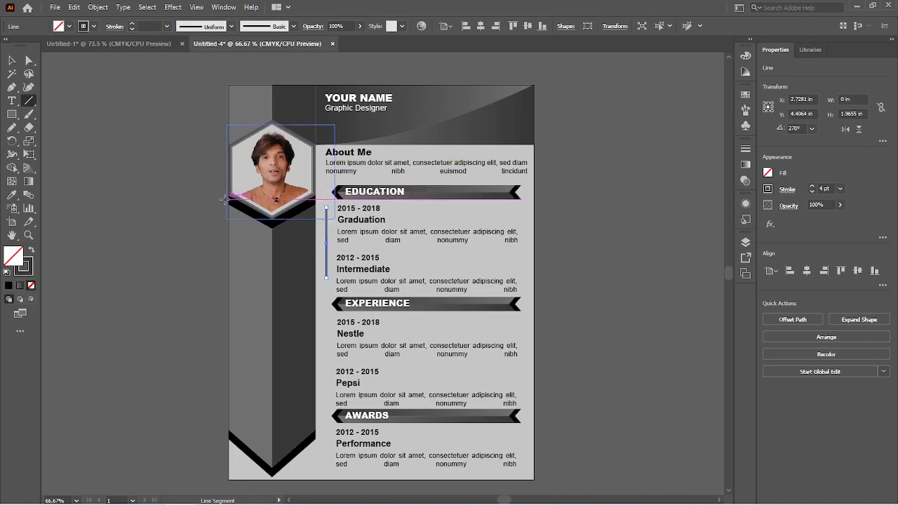
# Step: Draw a tiny circle off the page and swap its fill and stroke colours
pyautogui.press('l')
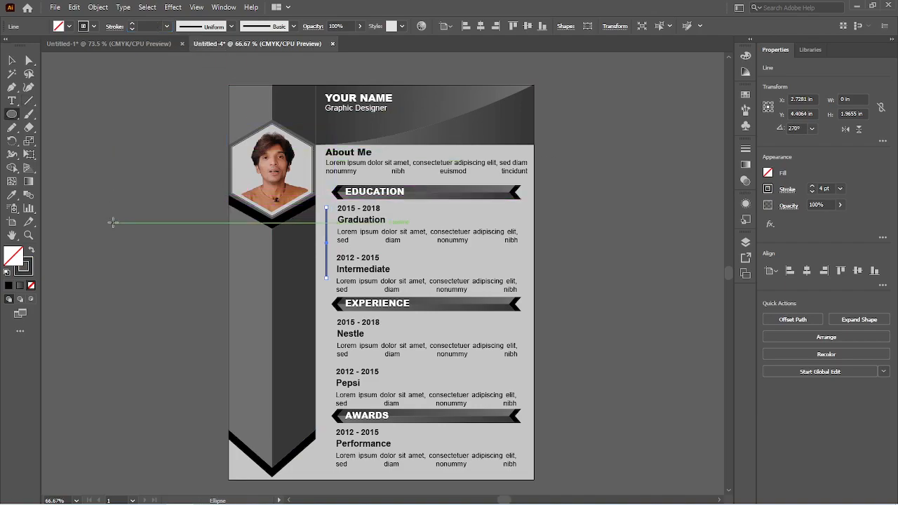
pyautogui.moveTo(112, 202); pyautogui.dragTo(115, 206)
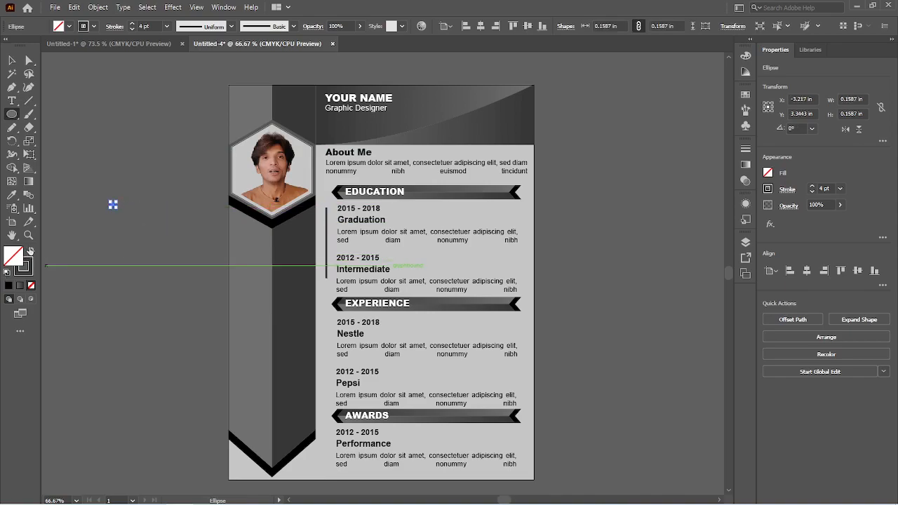
pyautogui.click(31, 250)
pyautogui.press('v')
pyautogui.click(120, 240)
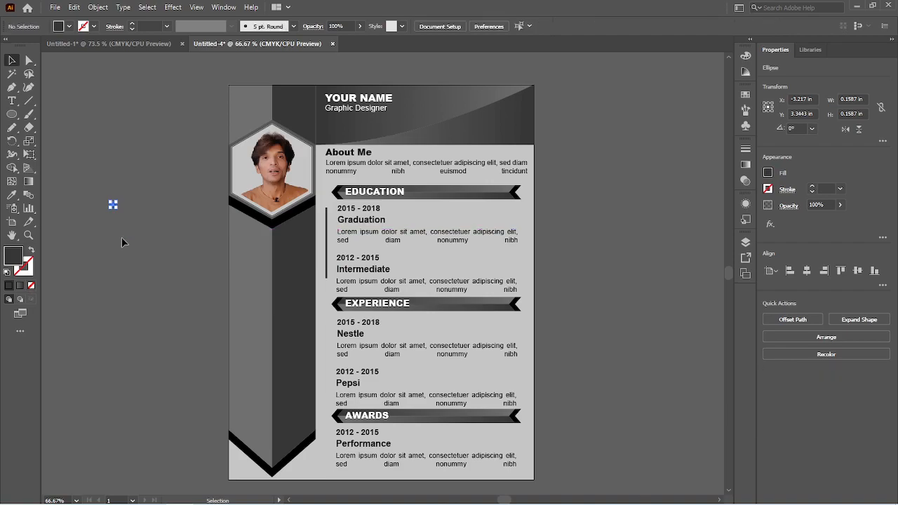
pyautogui.scroll(1, 112, 233)
# Step: Move the circle onto the timeline line and centre the circles and line horizontally
pyautogui.click(115, 190)
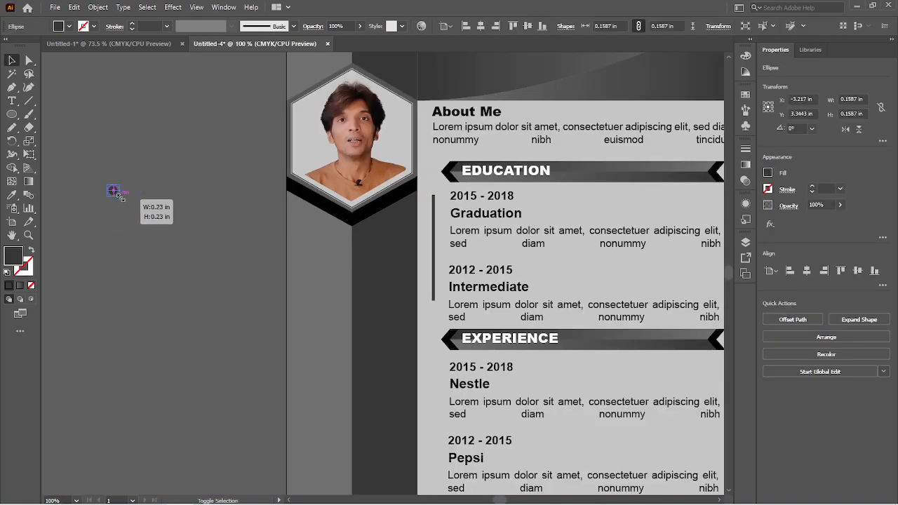
pyautogui.click(132, 203)
pyautogui.moveTo(114, 192); pyautogui.dragTo(433, 283)
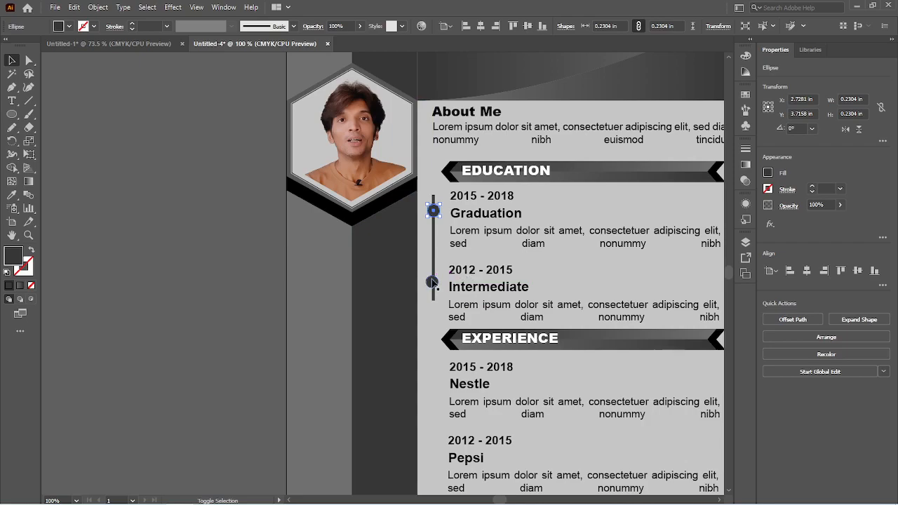
pyautogui.keyDown('shift'); pyautogui.click(431, 281); pyautogui.keyUp('shift')
pyautogui.keyDown('shift'); pyautogui.click(434, 259); pyautogui.keyUp('shift')
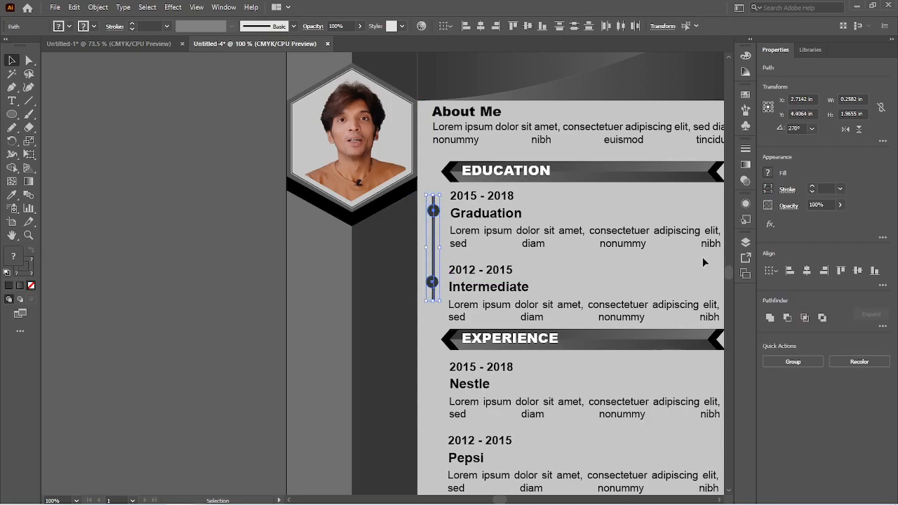
pyautogui.click(807, 271)
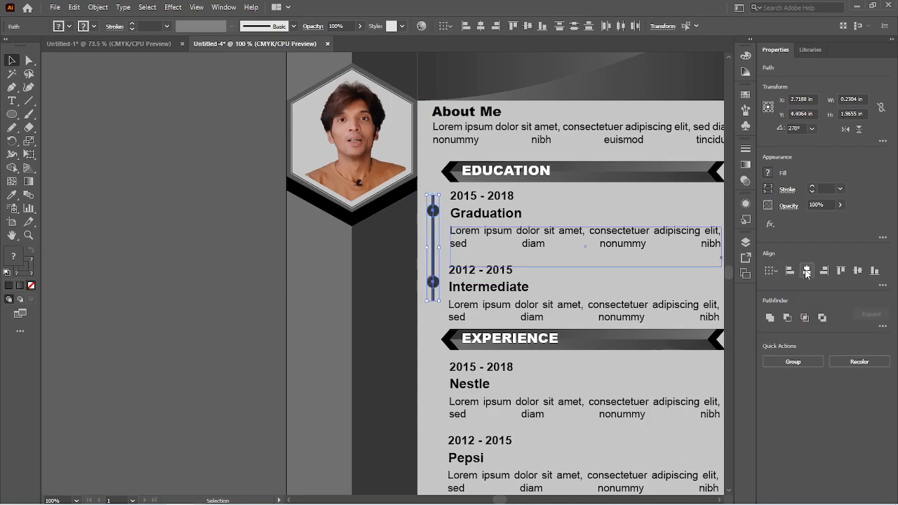
pyautogui.click(163, 273)
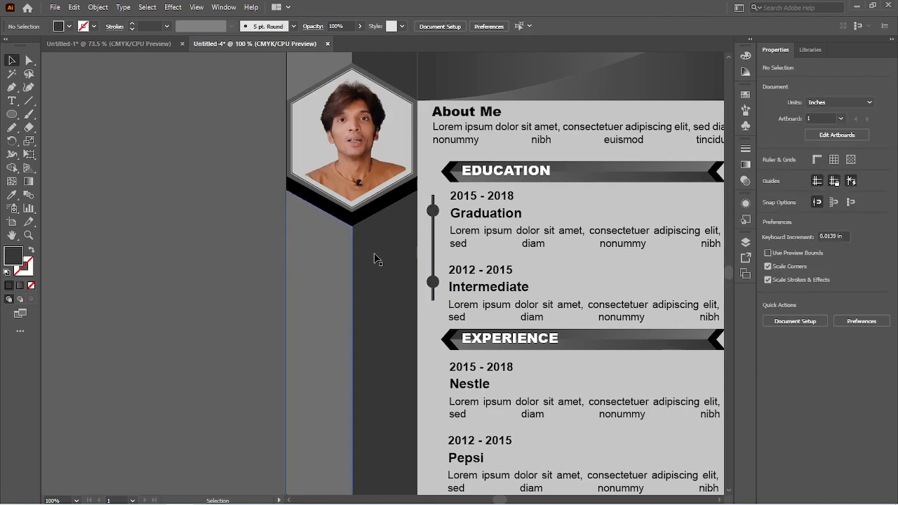
# Step: Check the line's stroke options, then group the line with its two circles
pyautogui.click(433, 245)
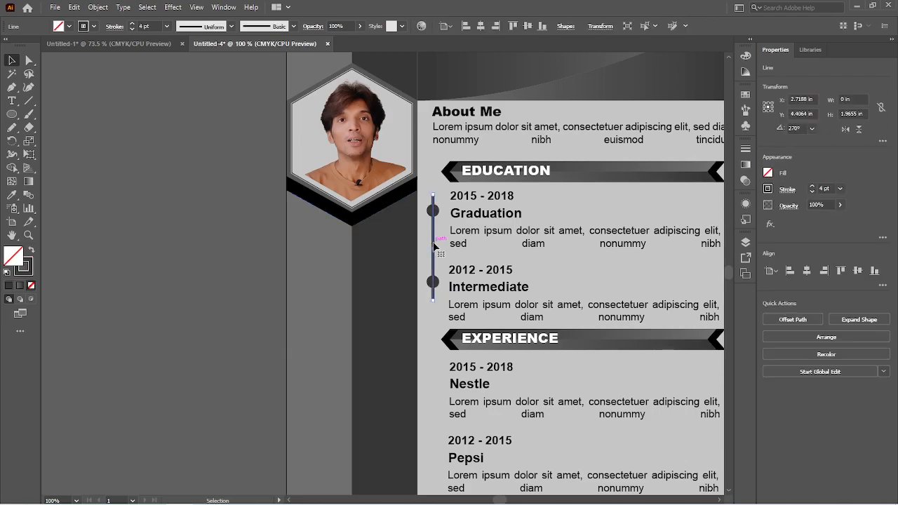
pyautogui.click(114, 28)
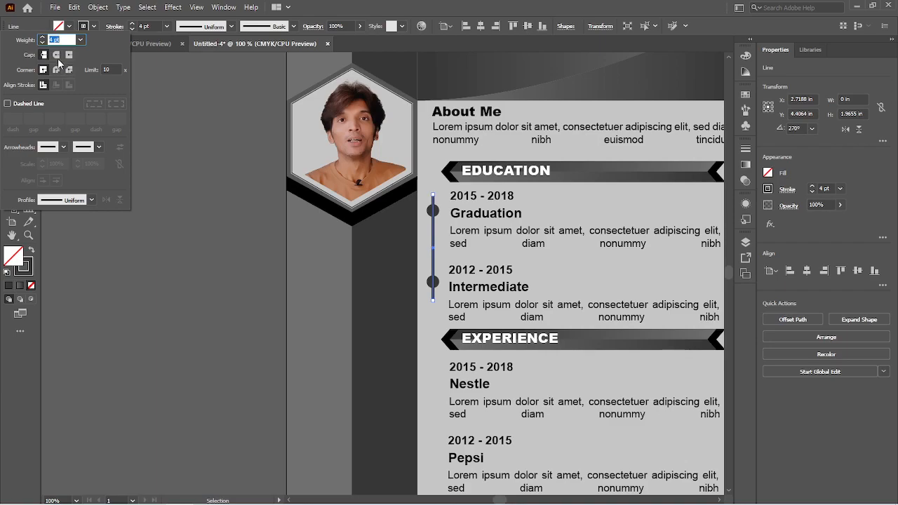
pyautogui.click(217, 187)
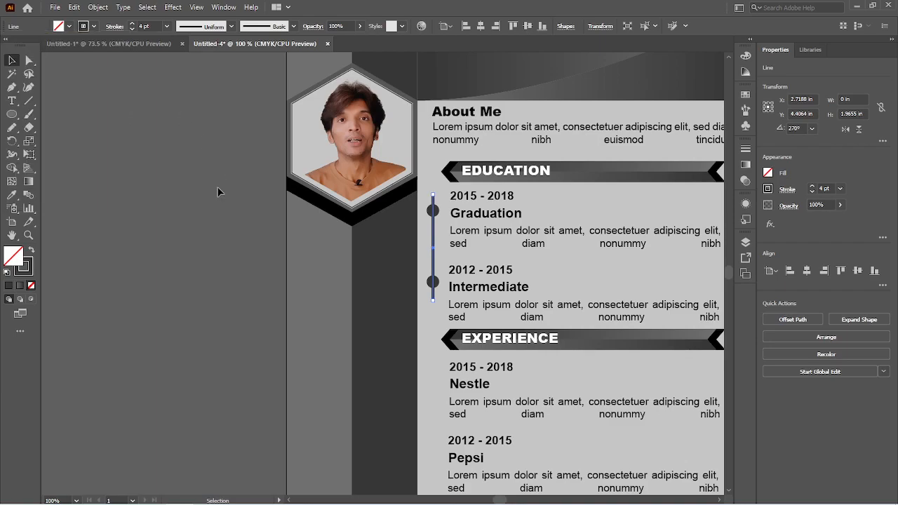
pyautogui.click(433, 210)
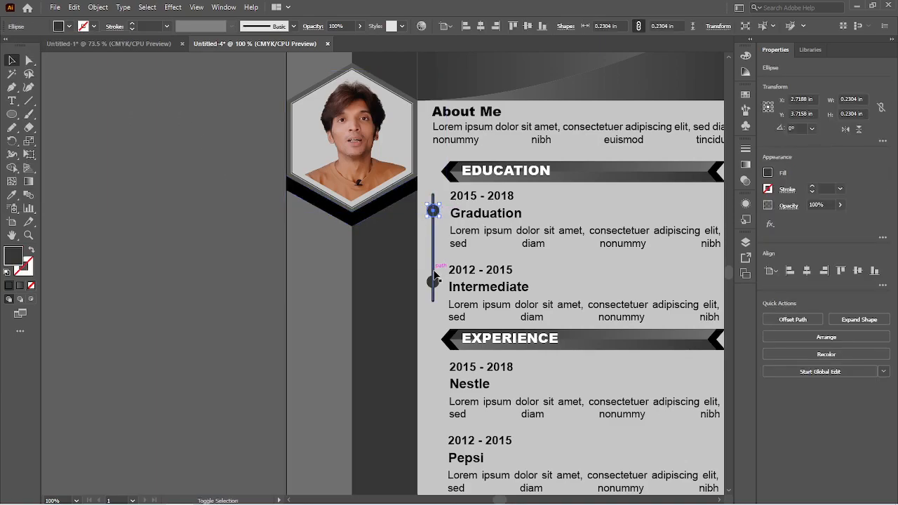
pyautogui.keyDown('shift'); pyautogui.click(433, 282); pyautogui.keyUp('shift')
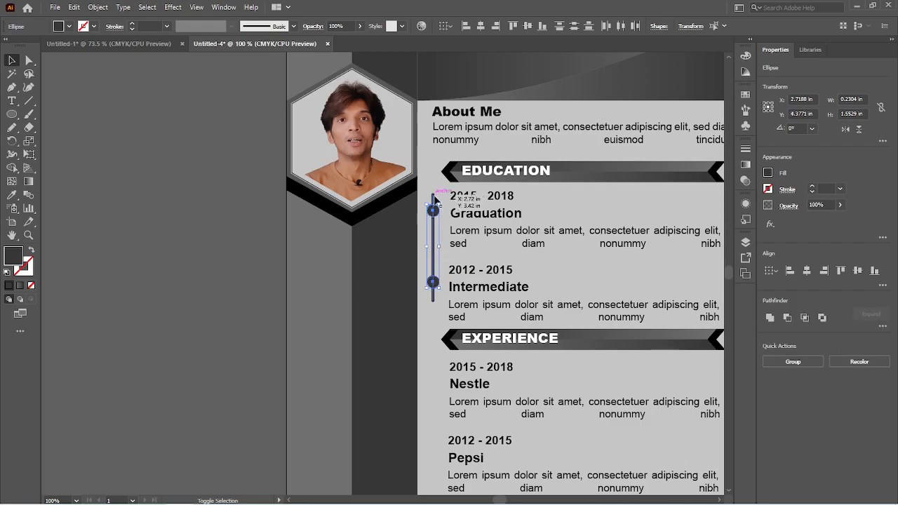
pyautogui.keyDown('shift'); pyautogui.click(434, 200); pyautogui.keyUp('shift')
pyautogui.hotkey('ctrl', 'g')
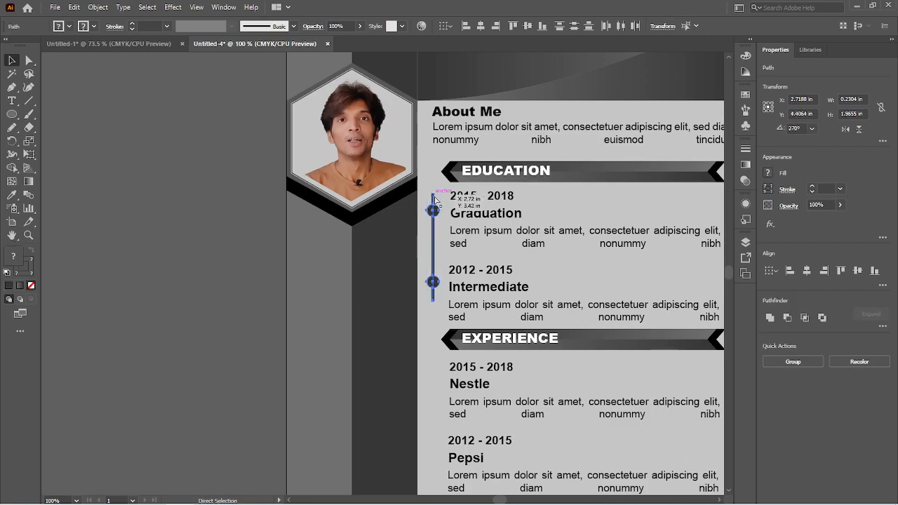
pyautogui.click(254, 245)
# Step: Copy the timeline beside the Nestle and Pepsi entries and nudge it up two steps
pyautogui.hotkey('ctrl', '-')
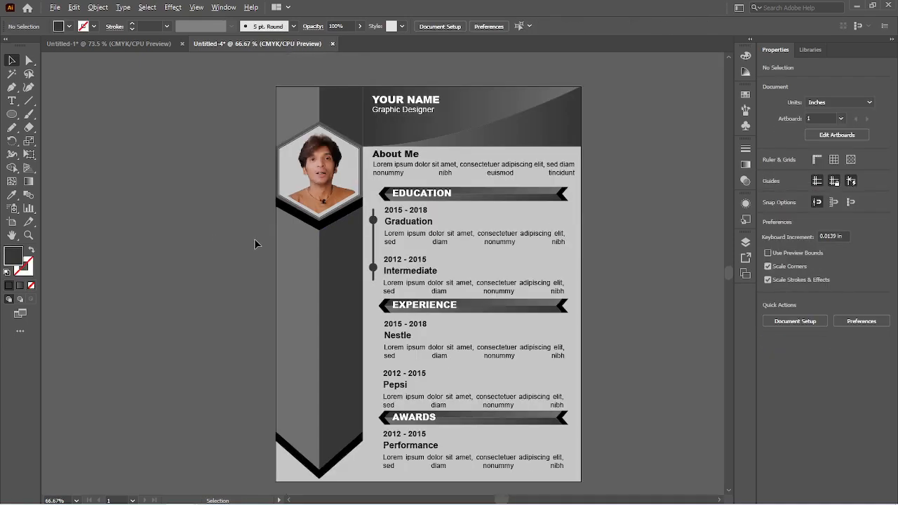
pyautogui.moveTo(374, 245); pyautogui.dragTo(374, 367)
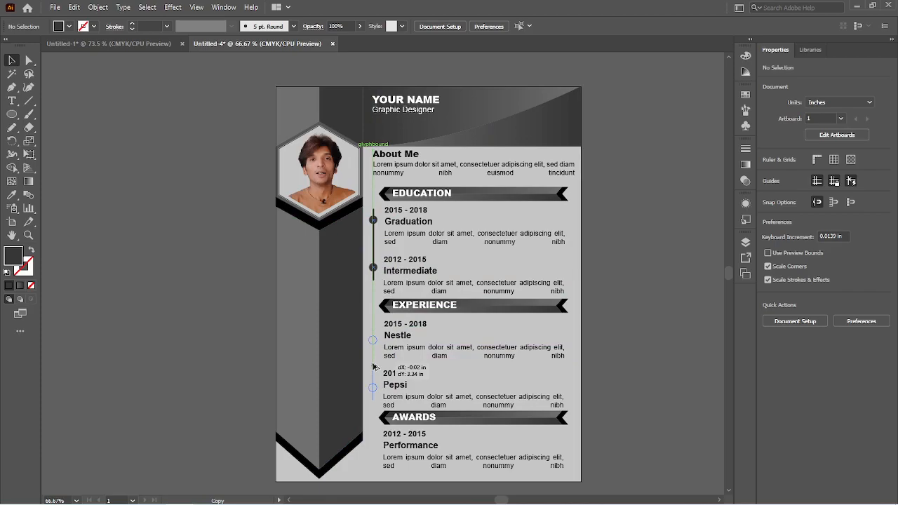
pyautogui.moveTo(374, 366); pyautogui.dragTo(374, 364)
pyautogui.press('Up')
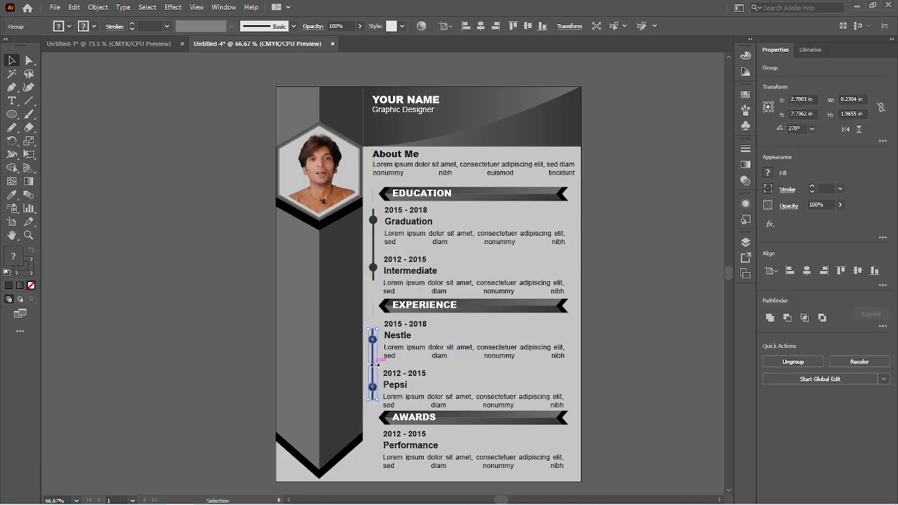
pyautogui.press('Up')
pyautogui.click(194, 341)
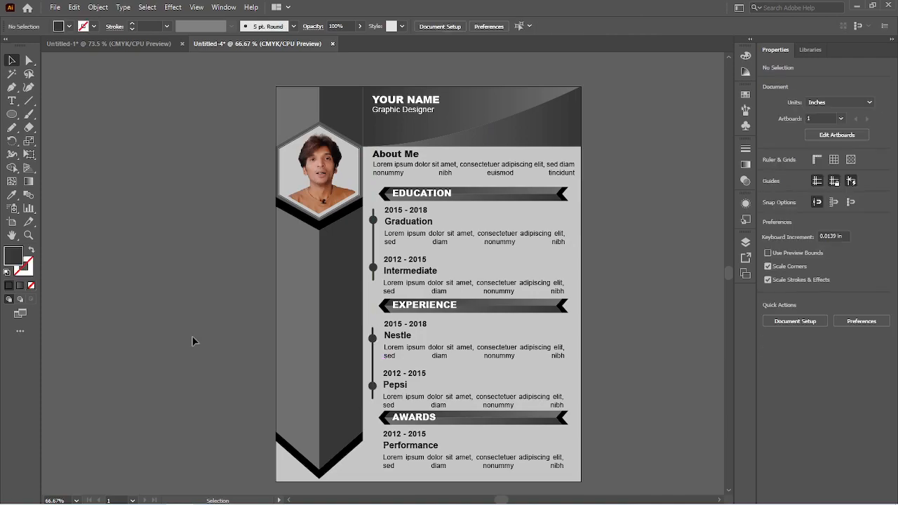
# Step: Ungroup both the Experience and Education timelines
pyautogui.scroll(1, 387, 350)
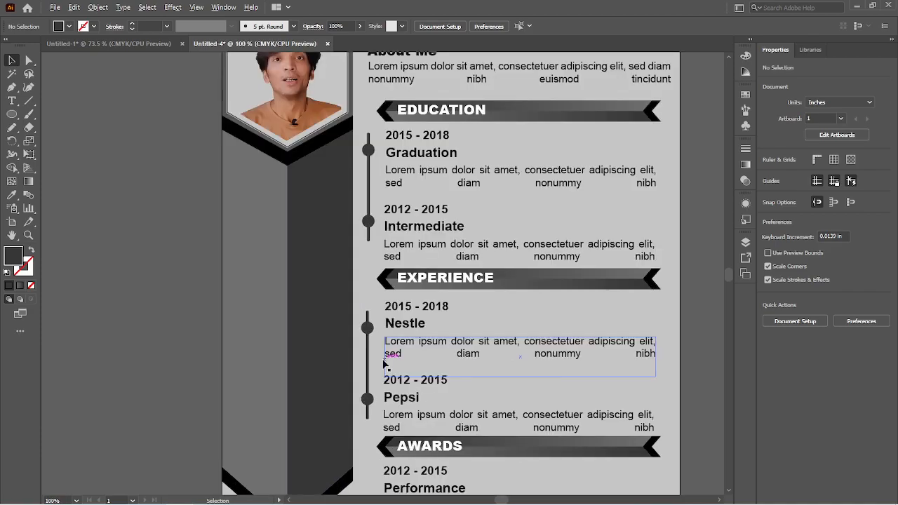
pyautogui.rightClick(372, 399)
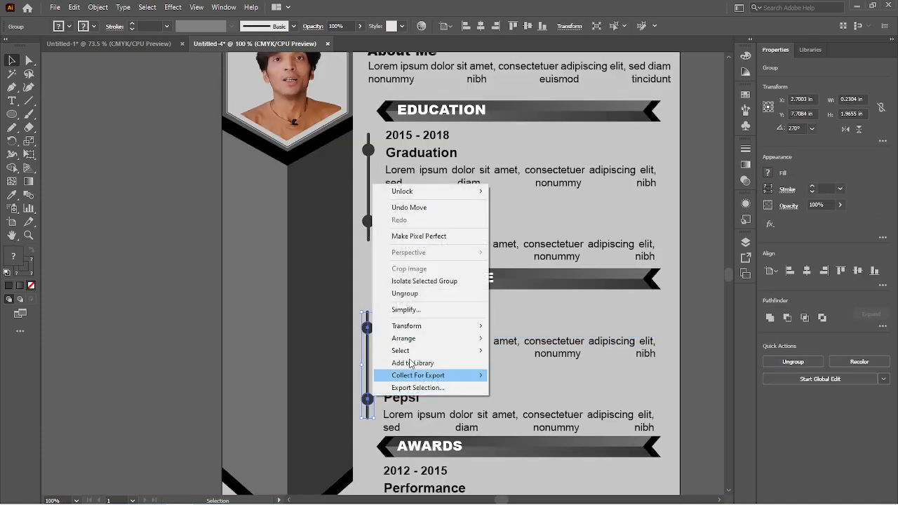
pyautogui.click(420, 296)
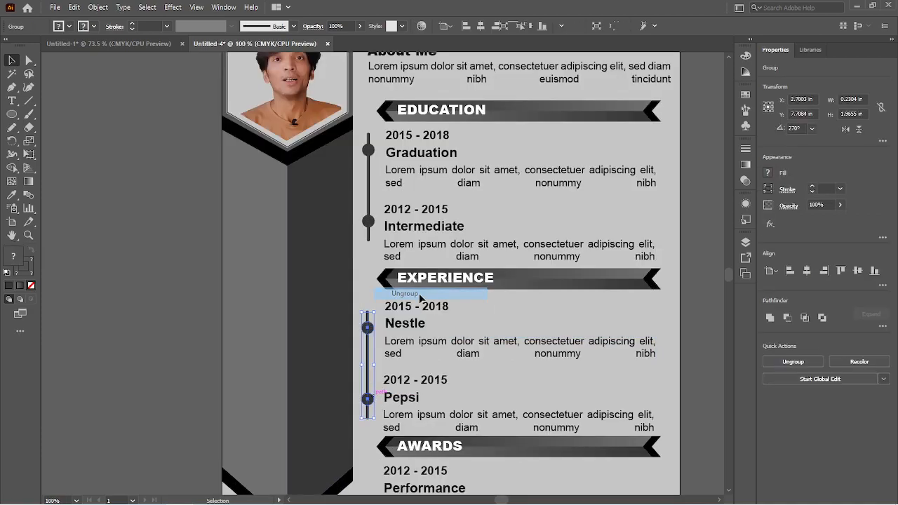
pyautogui.rightClick(371, 224)
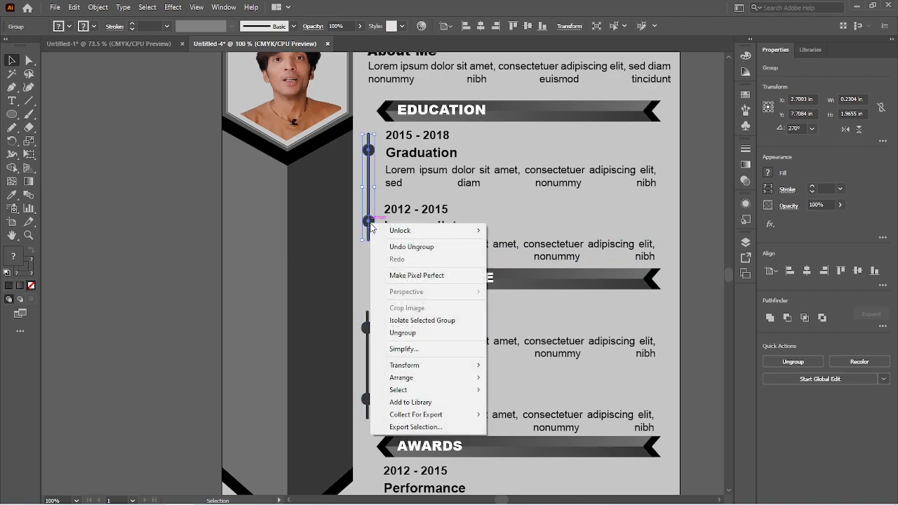
pyautogui.click(402, 333)
pyautogui.click(160, 288)
# Step: Select all four timeline circles and scale them slightly smaller
pyautogui.click(367, 398)
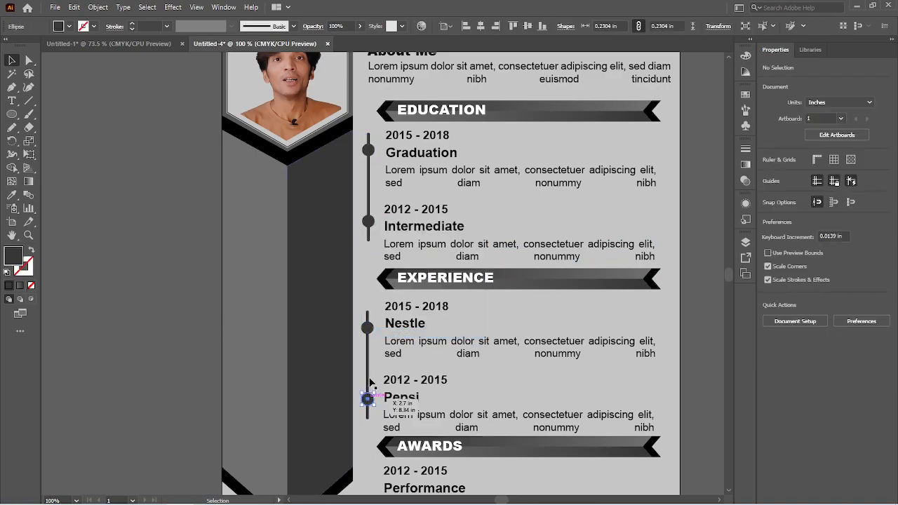
pyautogui.keyDown('shift'); pyautogui.click(367, 327); pyautogui.keyUp('shift')
pyautogui.keyDown('shift'); pyautogui.click(367, 222); pyautogui.keyUp('shift')
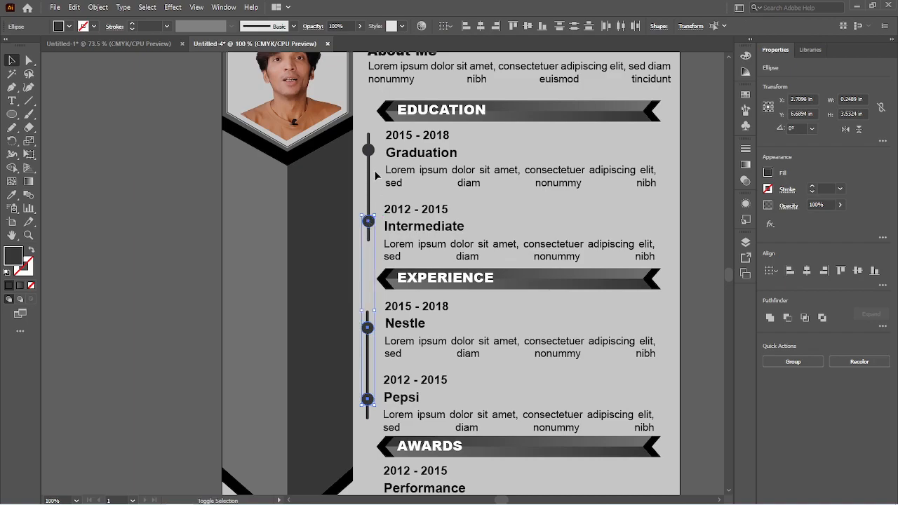
pyautogui.keyDown('shift'); pyautogui.click(368, 149); pyautogui.keyUp('shift')
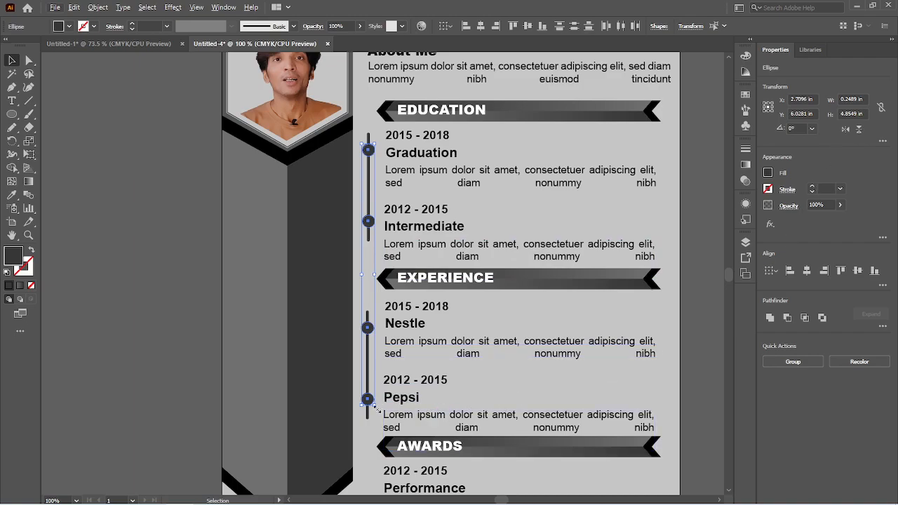
pyautogui.moveTo(376, 409); pyautogui.dragTo(374, 408)
pyautogui.scroll(4, 374, 407)
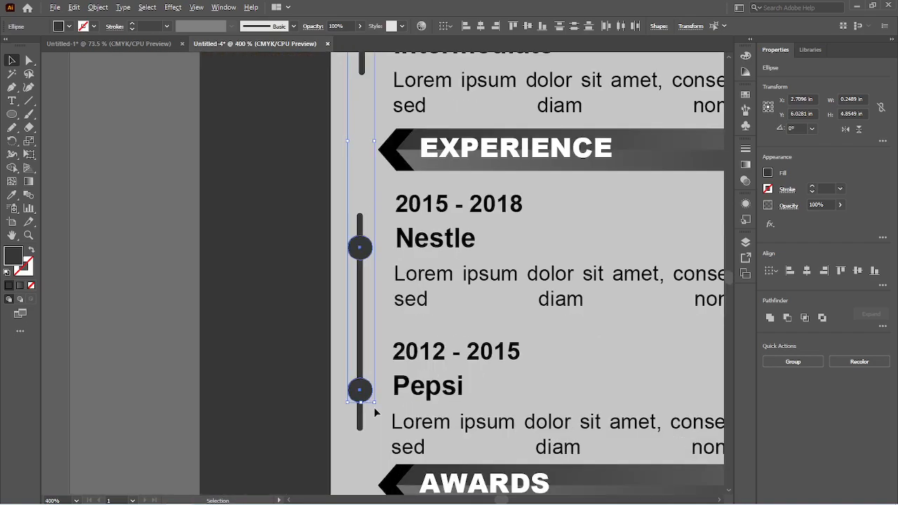
pyautogui.scroll(2, 374, 407)
pyautogui.moveTo(372, 395); pyautogui.dragTo(371, 398)
# Step: Move the two Experience timeline circles down beside the Nestle and Pepsi titles
pyautogui.hotkey('ctrl', 'a')
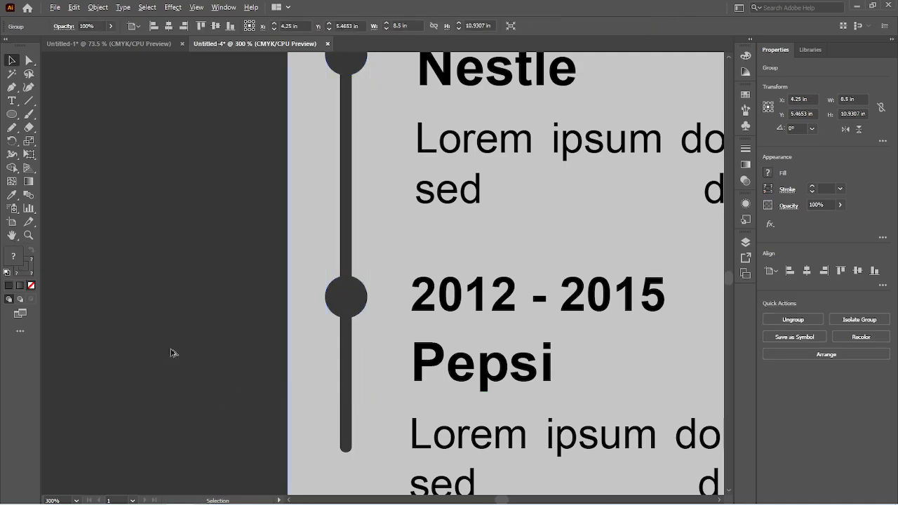
pyautogui.scroll(-4, 173, 354)
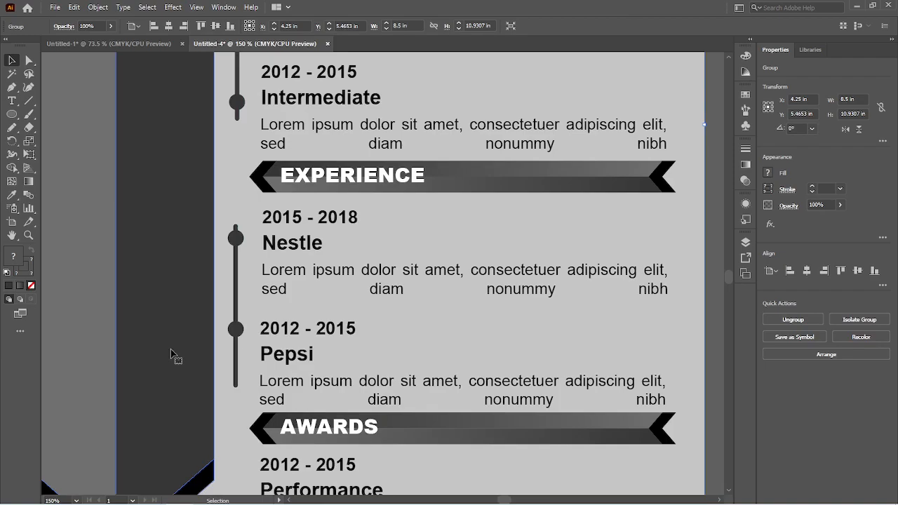
pyautogui.moveTo(236, 239); pyautogui.dragTo(231, 332)
pyautogui.hotkey('shift', 'Down')
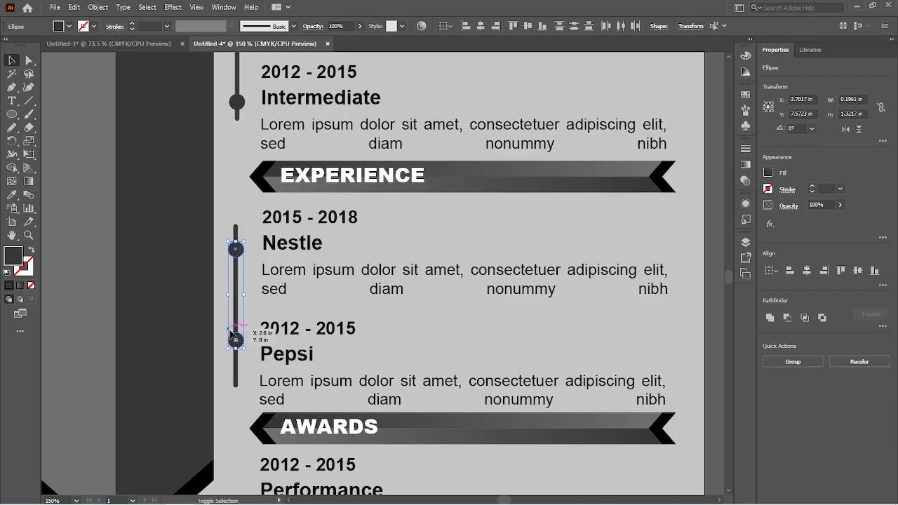
pyautogui.hotkey('shift', 'Down')
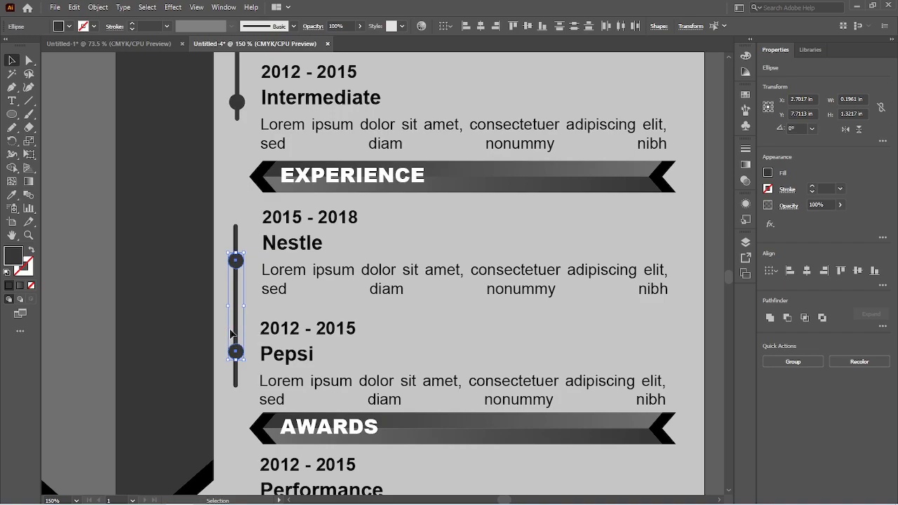
# Step: Raise the Education circles beside their entries and group them with their line
pyautogui.click(117, 233)
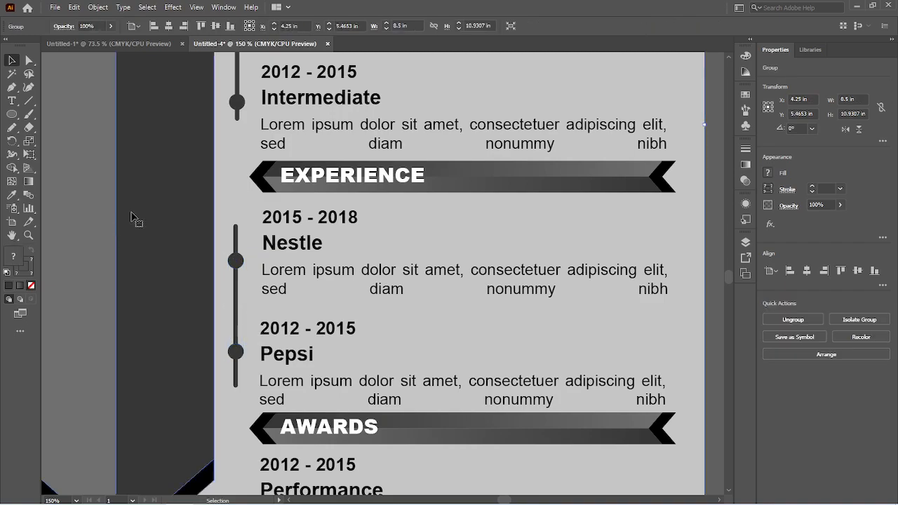
pyautogui.scroll(5, 261, 133)
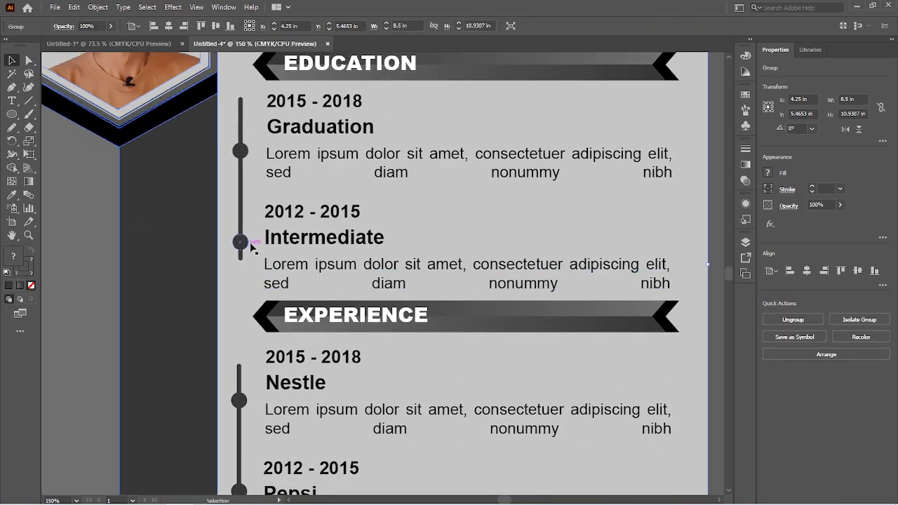
pyautogui.click(242, 242)
pyautogui.keyDown('shift'); pyautogui.click(240, 152); pyautogui.keyUp('shift')
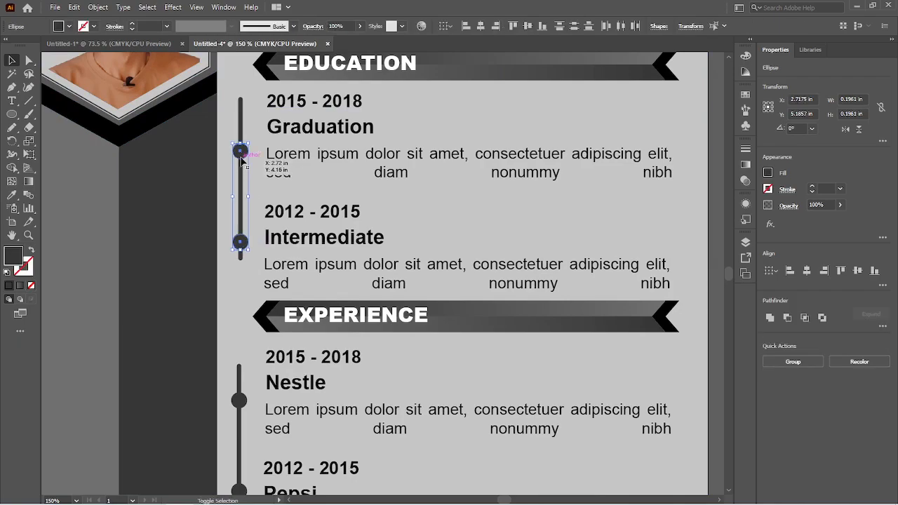
pyautogui.hotkey('shift', 'Up')
pyautogui.hotkey('shift', 'Up')
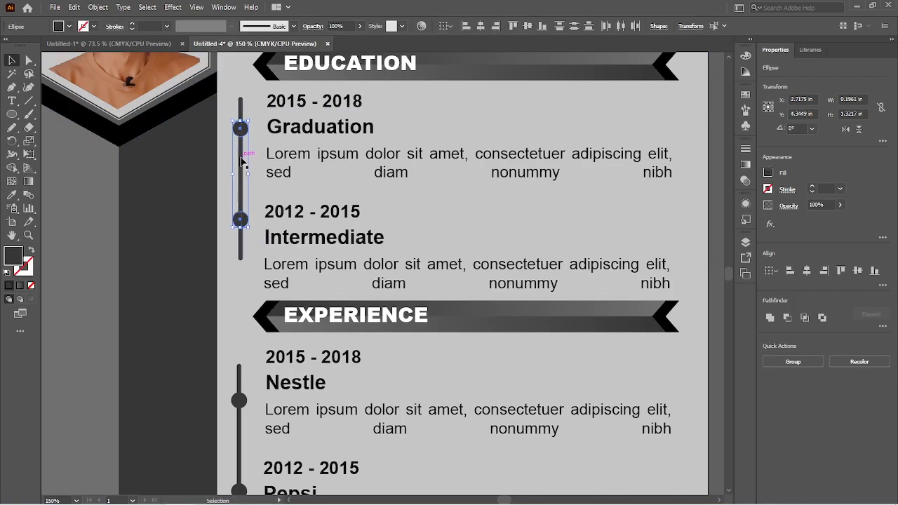
pyautogui.keyDown('shift'); pyautogui.click(242, 243); pyautogui.keyUp('shift')
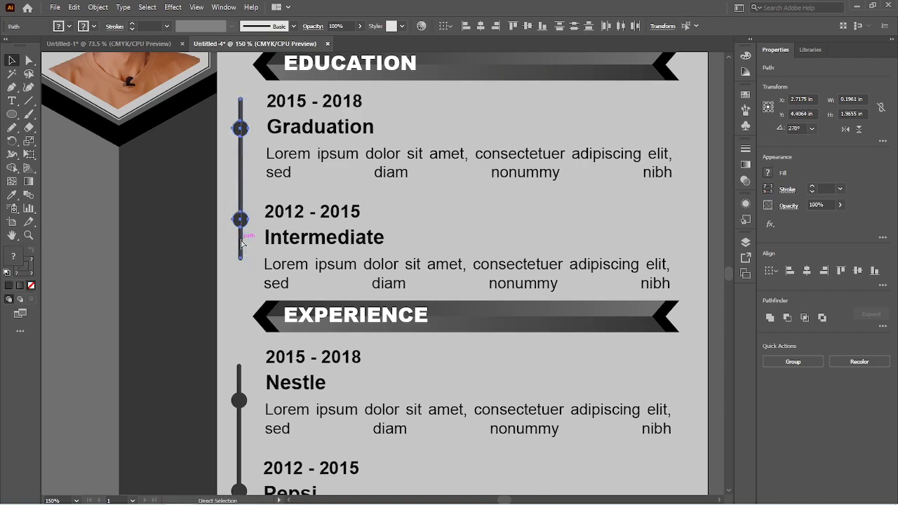
pyautogui.hotkey('ctrl', 'g')
# Step: Group the Experience timeline line with its Nestle and Pepsi circles
pyautogui.click(240, 390)
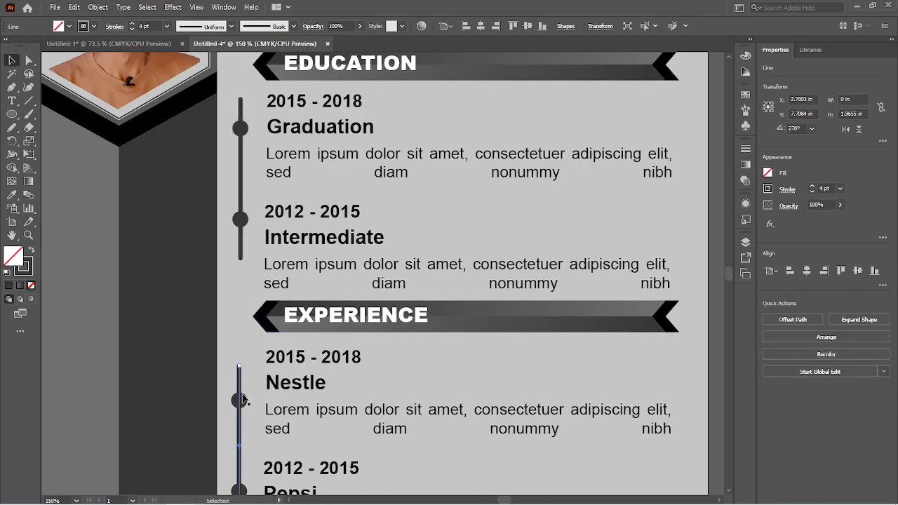
pyautogui.keyDown('shift'); pyautogui.click(240, 400); pyautogui.keyUp('shift')
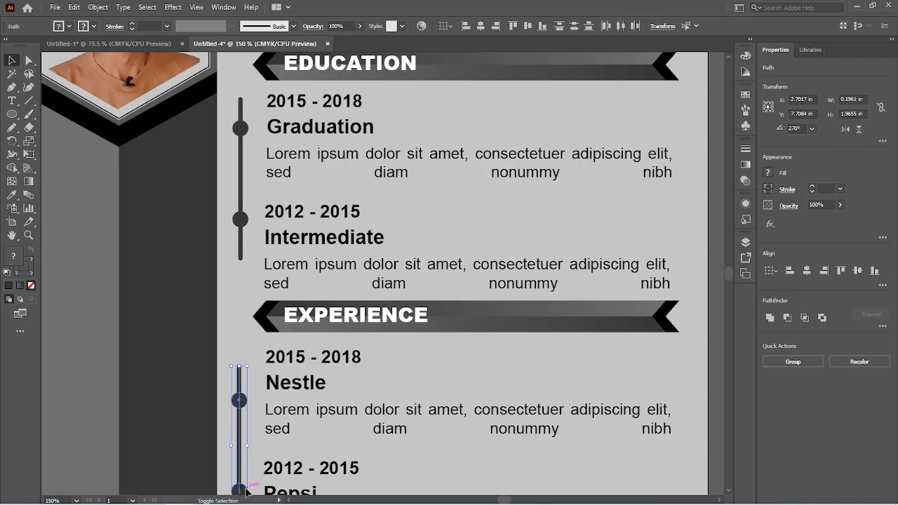
pyautogui.keyDown('shift'); pyautogui.click(240, 490); pyautogui.keyUp('shift')
pyautogui.hotkey('ctrl', 'g')
pyautogui.scroll(-2, 323, 421)
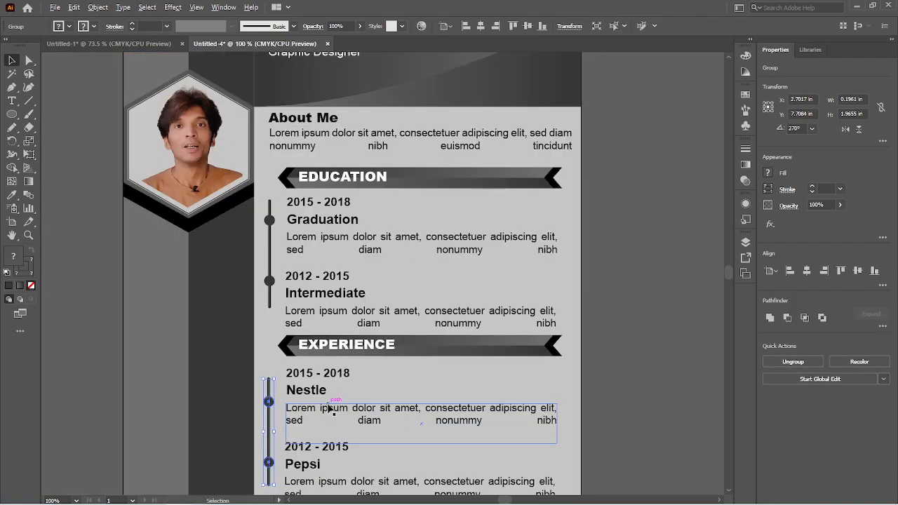
pyautogui.click(561, 389)
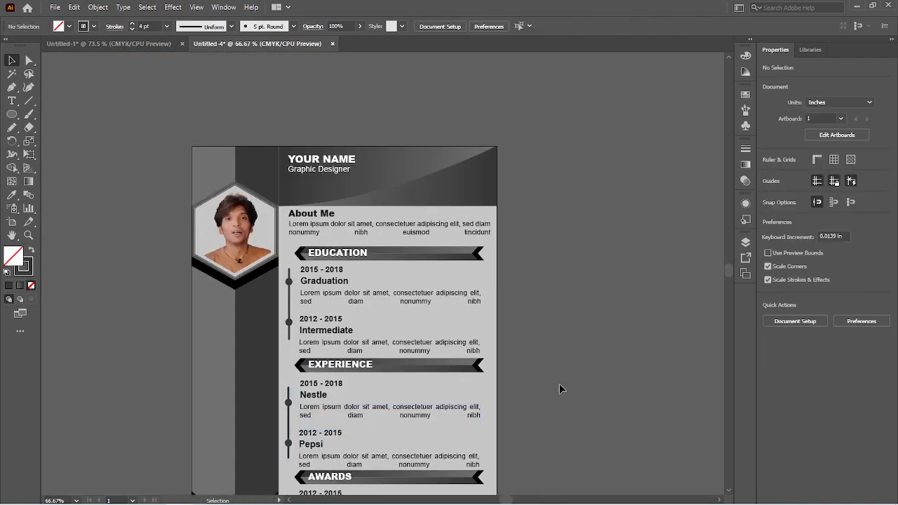
# Step: Copy the YOUR NAME heading into the sidebar below the portrait and change it to CONTACTS
pyautogui.scroll(-1, 560, 384)
pyautogui.moveTo(559, 386); pyautogui.dragTo(558, 322)
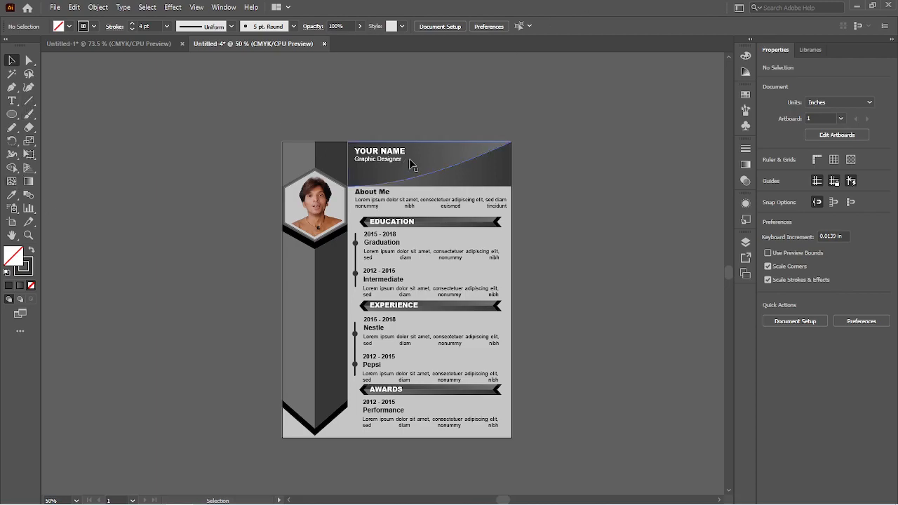
pyautogui.moveTo(406, 154); pyautogui.dragTo(334, 261)
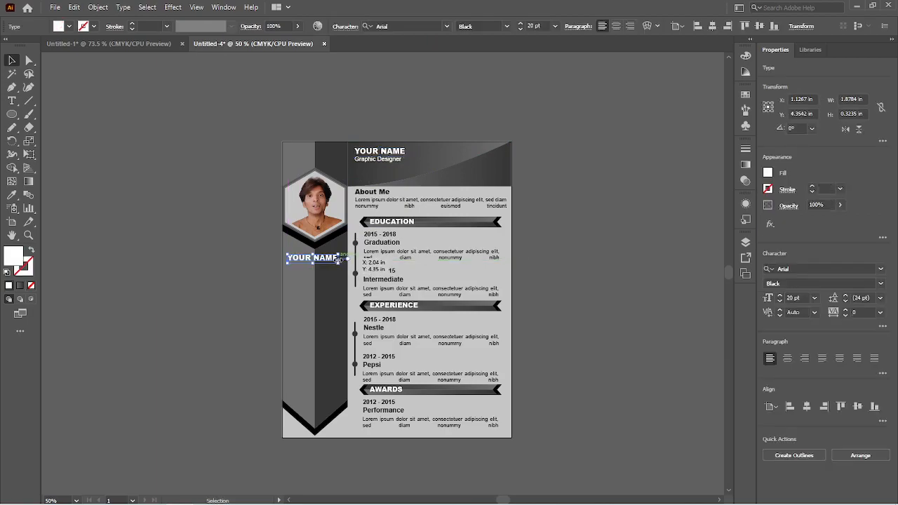
pyautogui.doubleClick(334, 261)
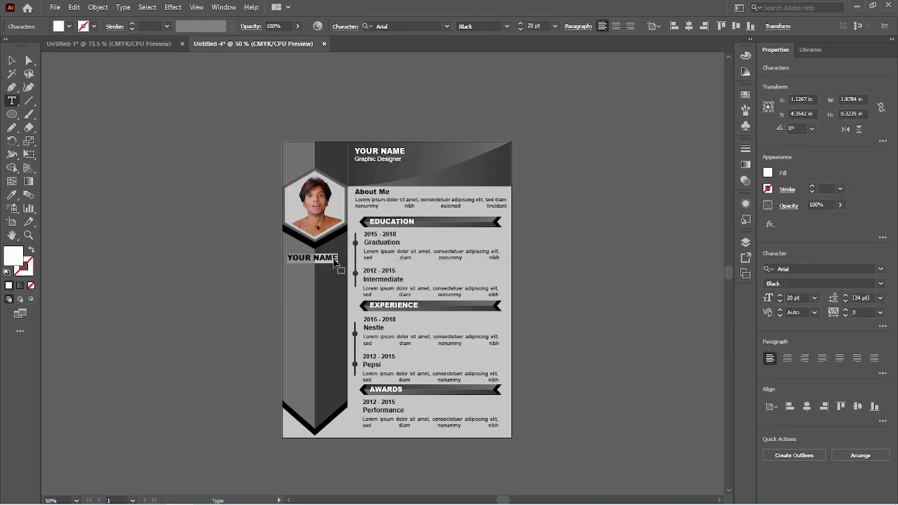
pyautogui.write('CONTACTS')
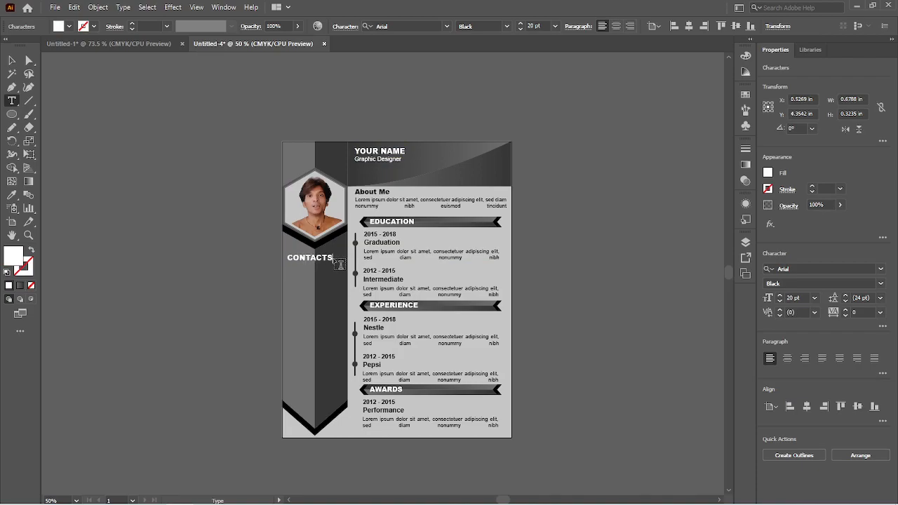
pyautogui.press('Escape')
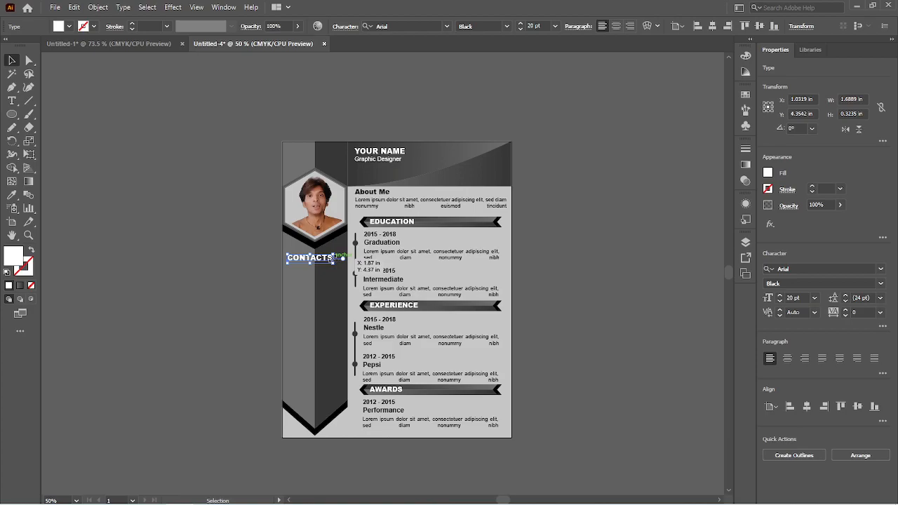
# Step: Add the phone, Go to Web - Grey, envelope and home symbols from the Mobile library
pyautogui.click(224, 7)
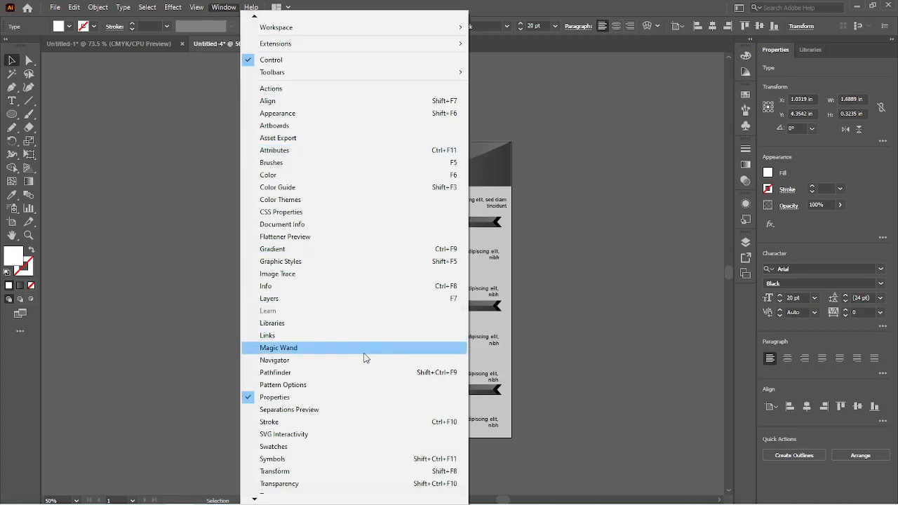
pyautogui.click(325, 461)
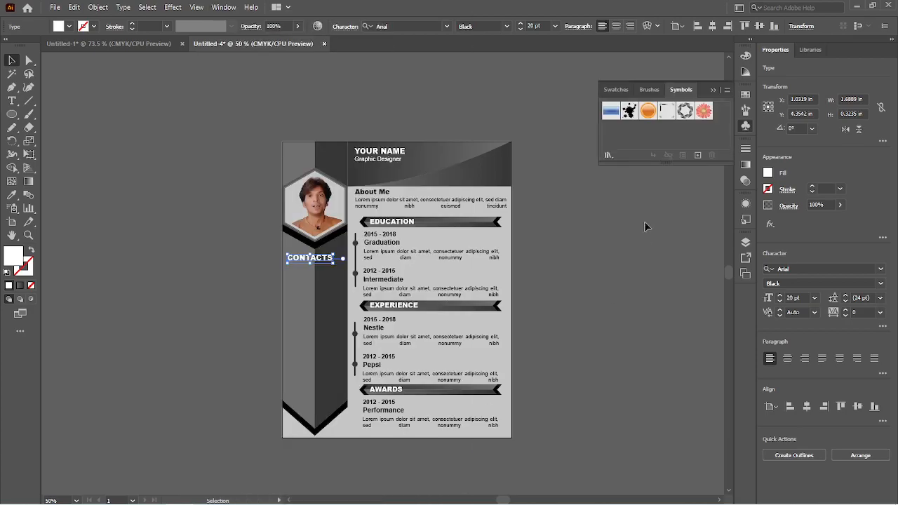
pyautogui.click(609, 154)
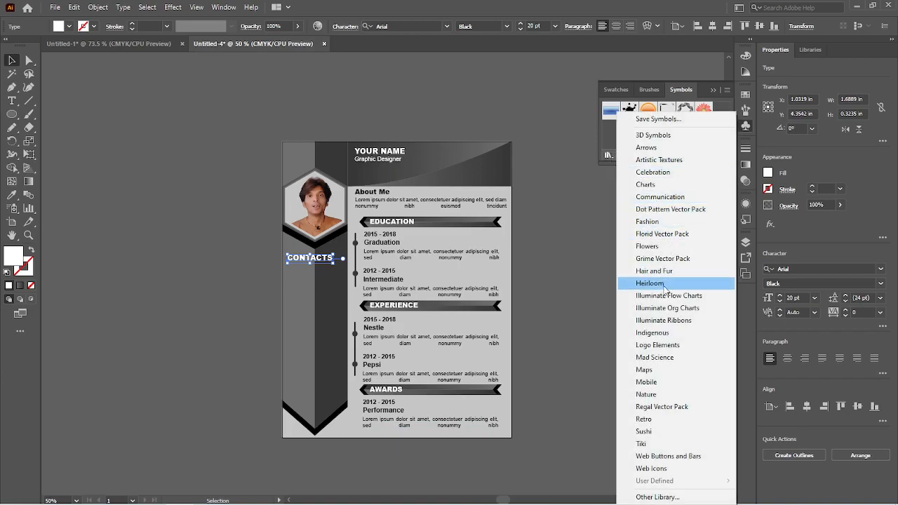
pyautogui.click(659, 386)
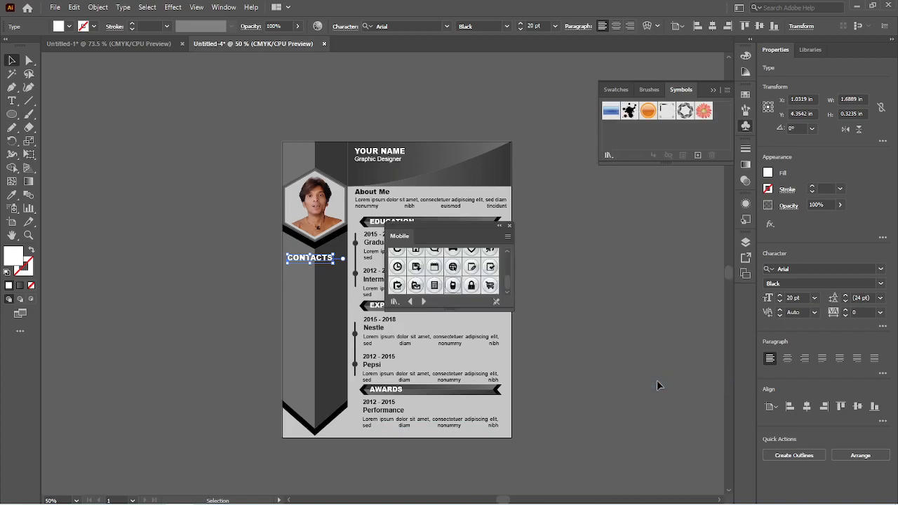
pyautogui.click(454, 286)
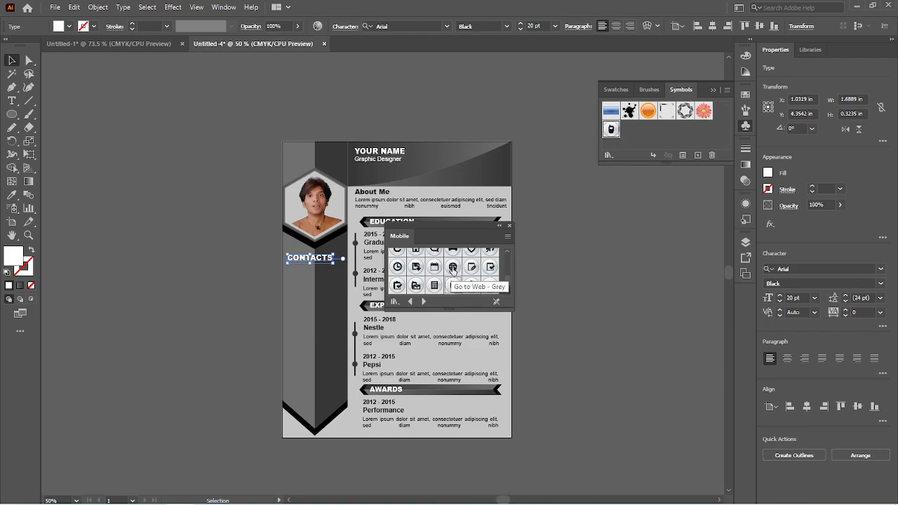
pyautogui.click(453, 268)
pyautogui.scroll(2, 472, 288)
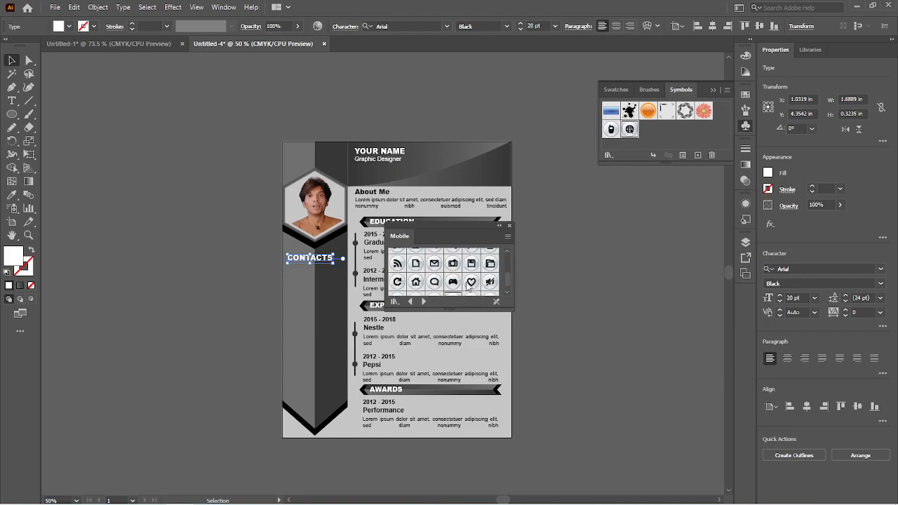
pyautogui.click(434, 265)
pyautogui.click(418, 285)
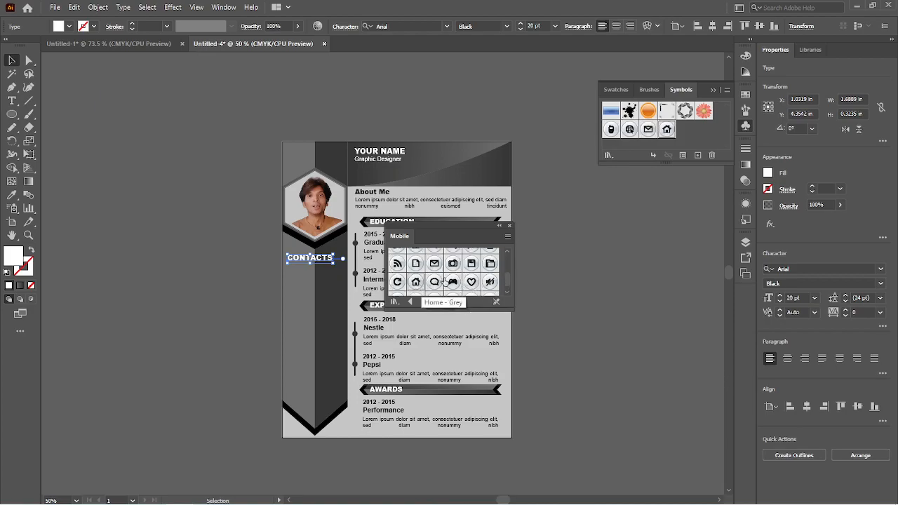
pyautogui.click(509, 225)
# Step: Place home, phone, mail and globe icons in a column left of the page and select them
pyautogui.moveTo(666, 133); pyautogui.dragTo(188, 118)
pyautogui.moveTo(608, 133); pyautogui.dragTo(188, 150)
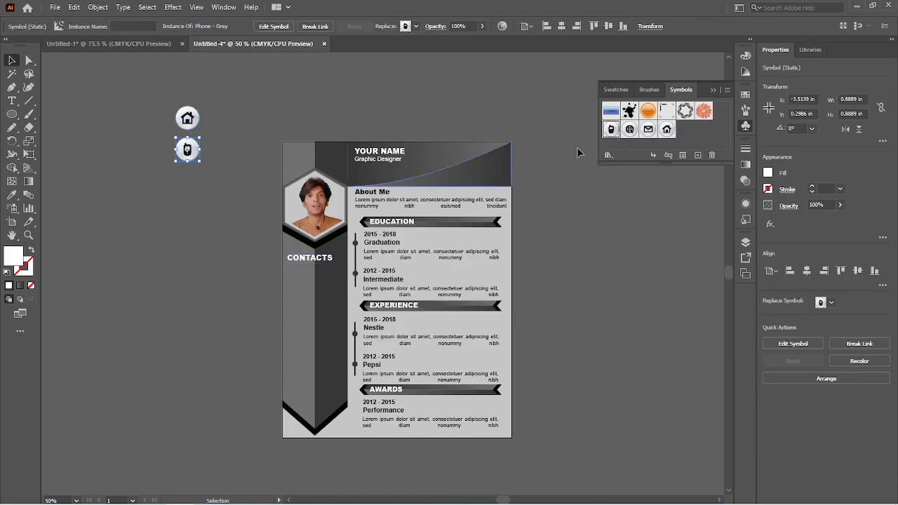
pyautogui.moveTo(648, 129); pyautogui.dragTo(193, 184)
pyautogui.click(611, 130)
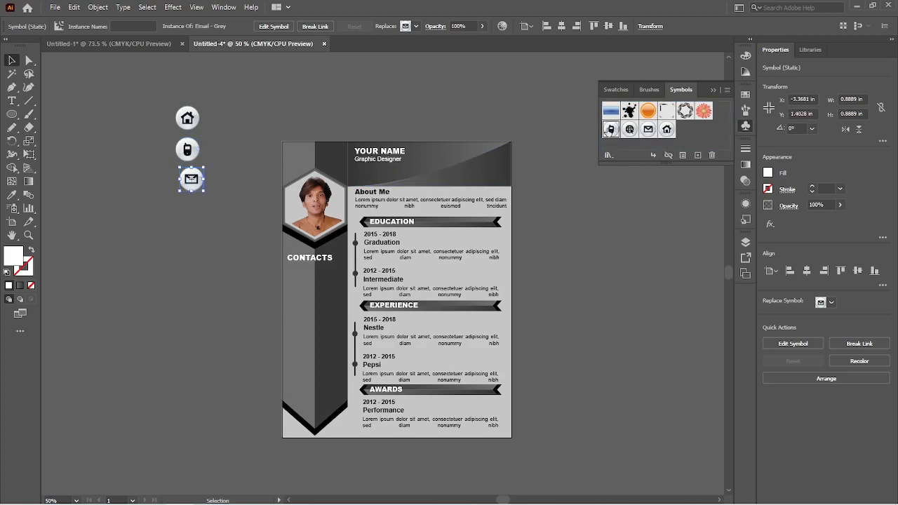
pyautogui.moveTo(630, 132); pyautogui.dragTo(190, 204)
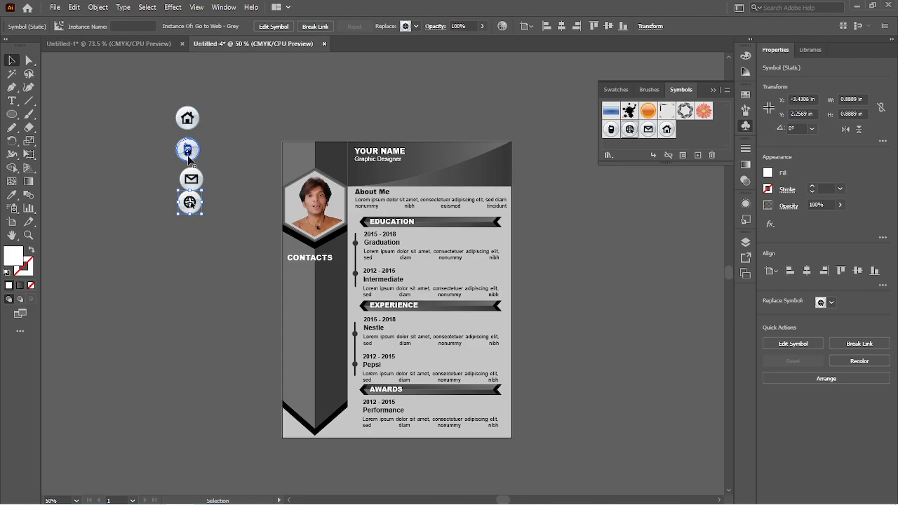
pyautogui.moveTo(187, 119); pyautogui.dragTo(147, 263)
pyautogui.moveTo(187, 151); pyautogui.dragTo(146, 294)
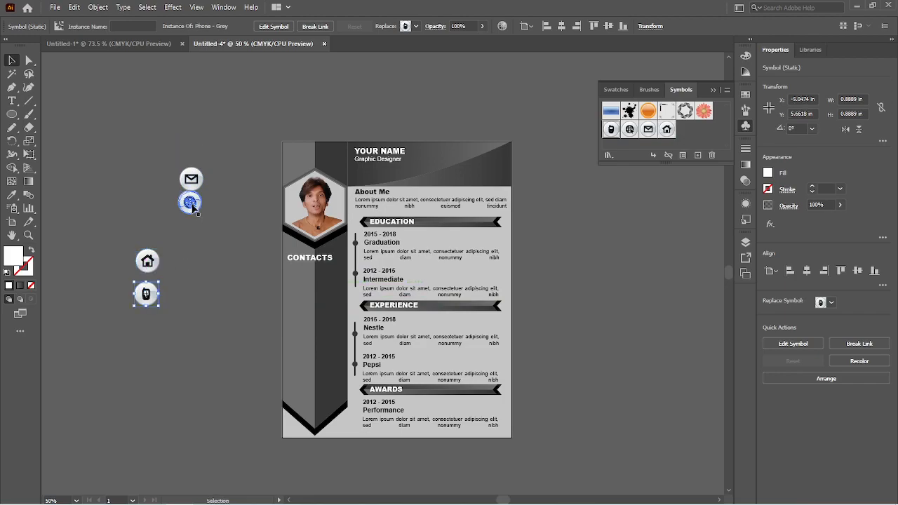
pyautogui.moveTo(194, 208); pyautogui.dragTo(152, 334)
pyautogui.moveTo(191, 205); pyautogui.dragTo(150, 366)
pyautogui.moveTo(98, 235); pyautogui.dragTo(171, 421)
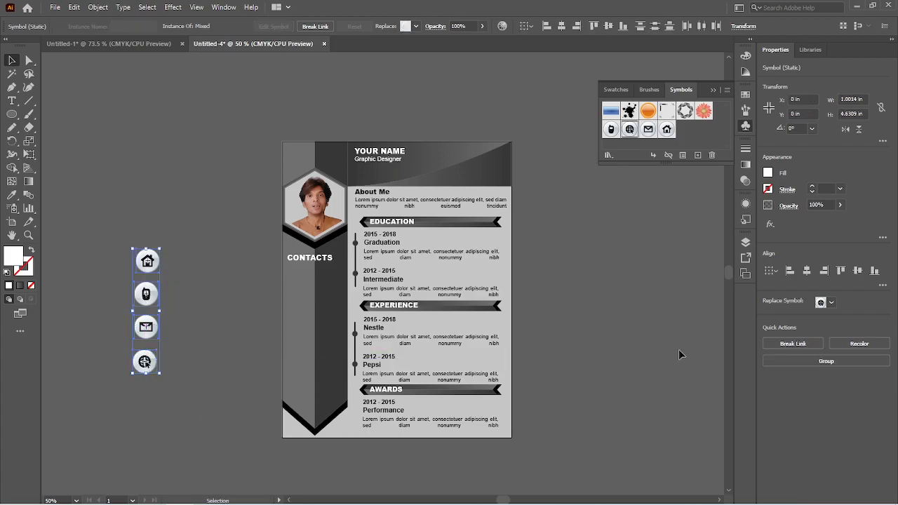
# Step: Shrink the four contact icons and move them into the sidebar just below CONTACTS
pyautogui.click(807, 273)
pyautogui.moveTo(160, 376); pyautogui.dragTo(302, 319)
pyautogui.scroll(2, 297, 322)
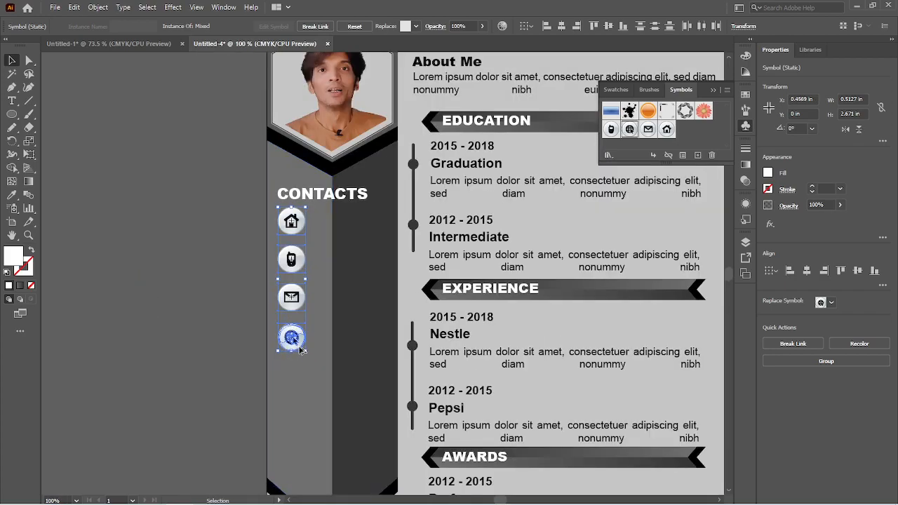
pyautogui.moveTo(303, 349); pyautogui.dragTo(306, 341)
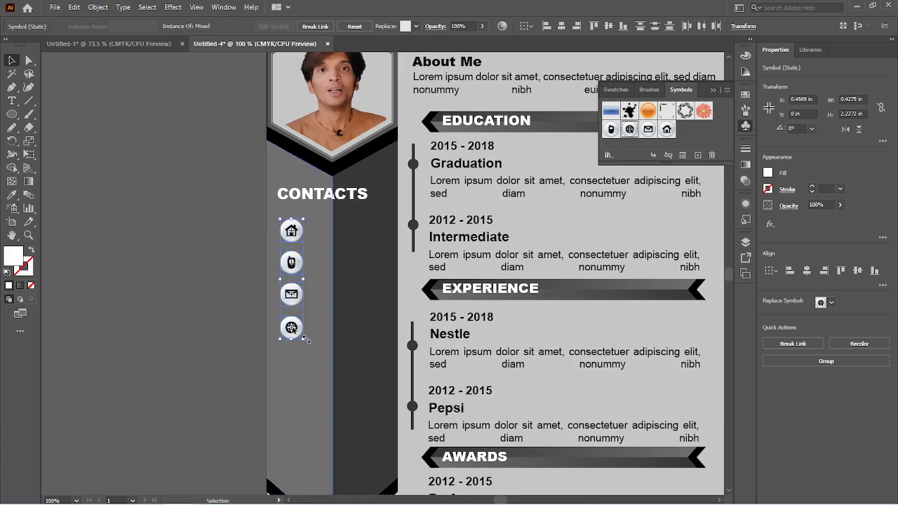
pyautogui.hotkey('shift', 'Up')
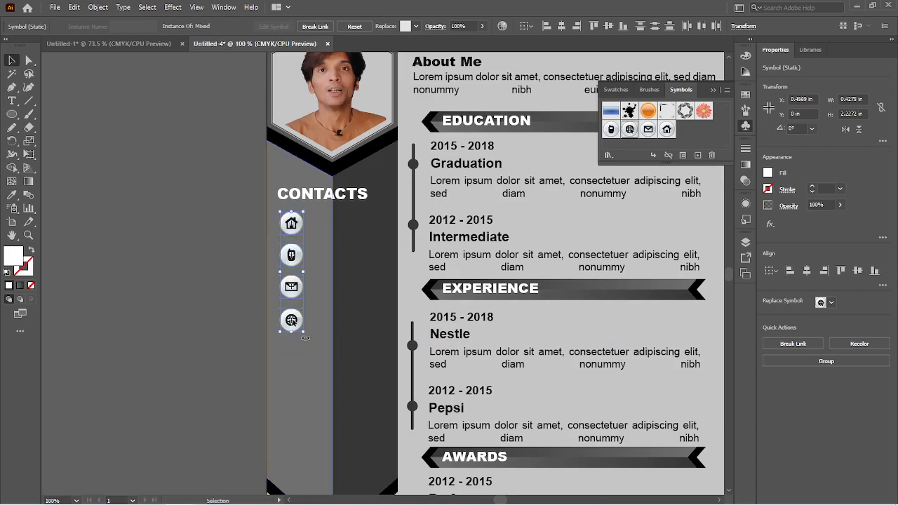
pyautogui.moveTo(303, 331)
pyautogui.mouseDown()
pyautogui.moveTo(313, 320)
pyautogui.moveTo(300, 332)
pyautogui.mouseUp()
pyautogui.hotkey('shift', 'Up')
pyautogui.hotkey('shift', 'Up')
pyautogui.hotkey('shift', 'Up')
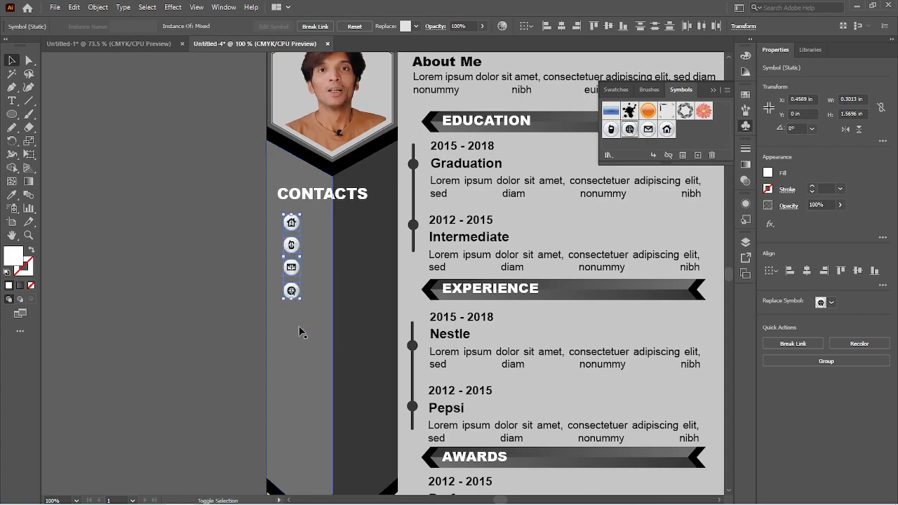
# Step: Group the globe, mail, phone and home icons and nudge the group slightly left
pyautogui.click(227, 278)
pyautogui.click(293, 284)
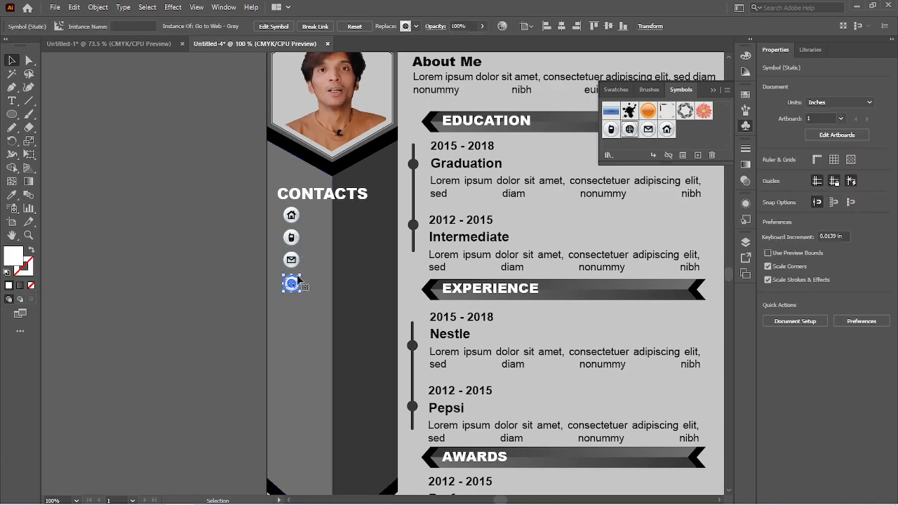
pyautogui.keyDown('shift'); pyautogui.click(292, 261); pyautogui.keyUp('shift')
pyautogui.keyDown('shift'); pyautogui.click(293, 239); pyautogui.keyUp('shift')
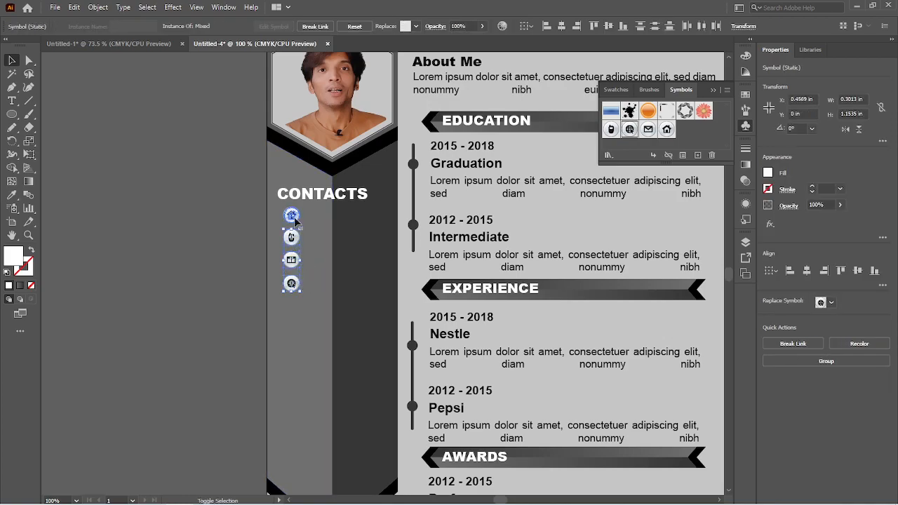
pyautogui.keyDown('shift'); pyautogui.click(293, 218); pyautogui.keyUp('shift')
pyautogui.hotkey('ctrl', 'g')
pyautogui.hotkey('shift', 'Left')
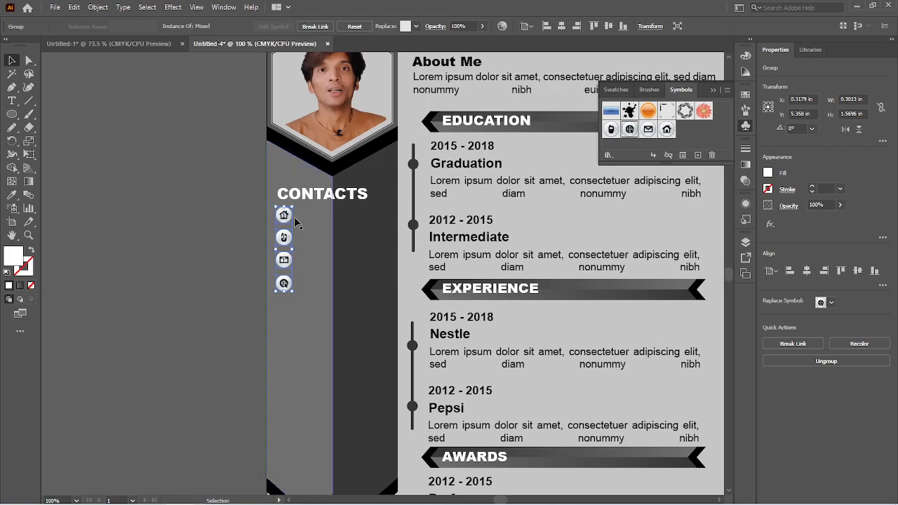
pyautogui.click(231, 202)
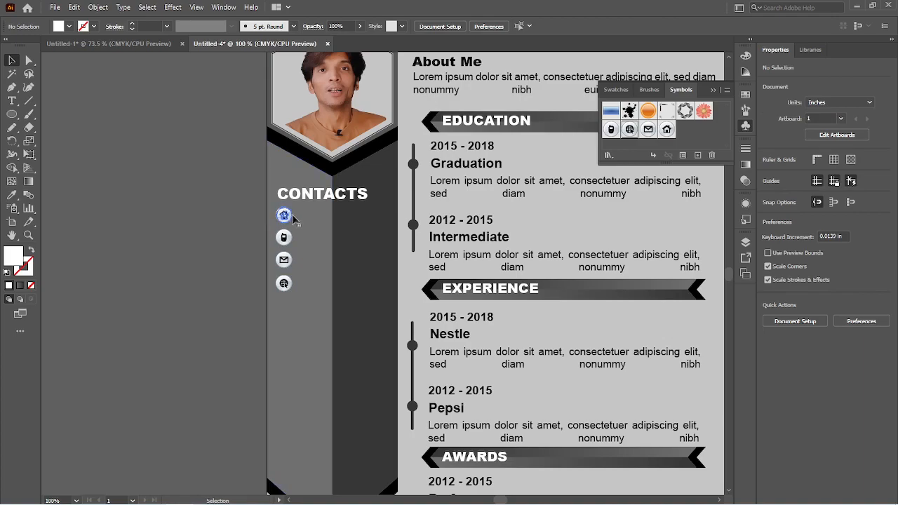
# Step: Create a two-line address text object on the canvas
pyautogui.click(12, 101)
pyautogui.click(79, 168)
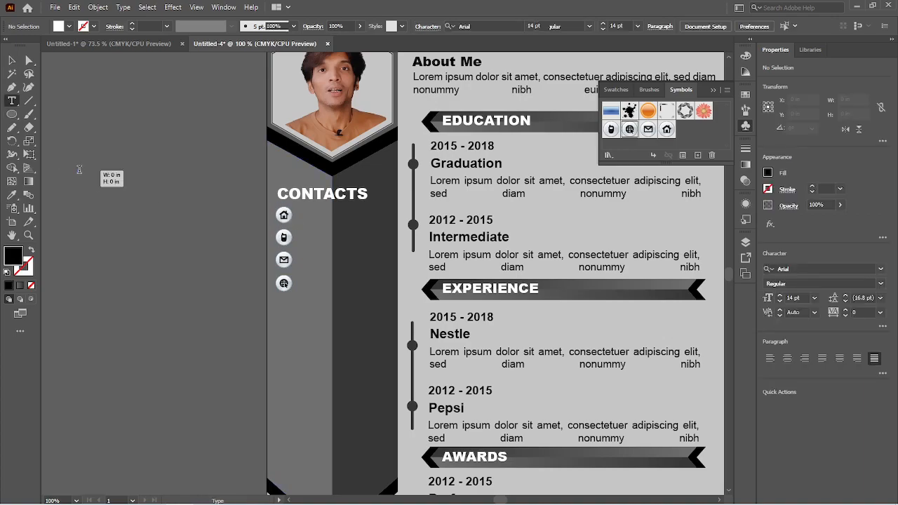
pyautogui.write('A')
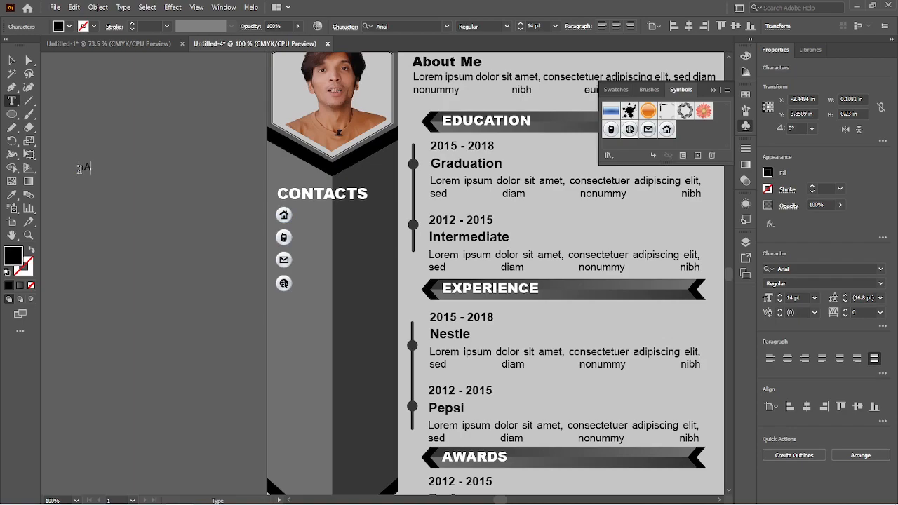
pyautogui.write('Nazimabad N')
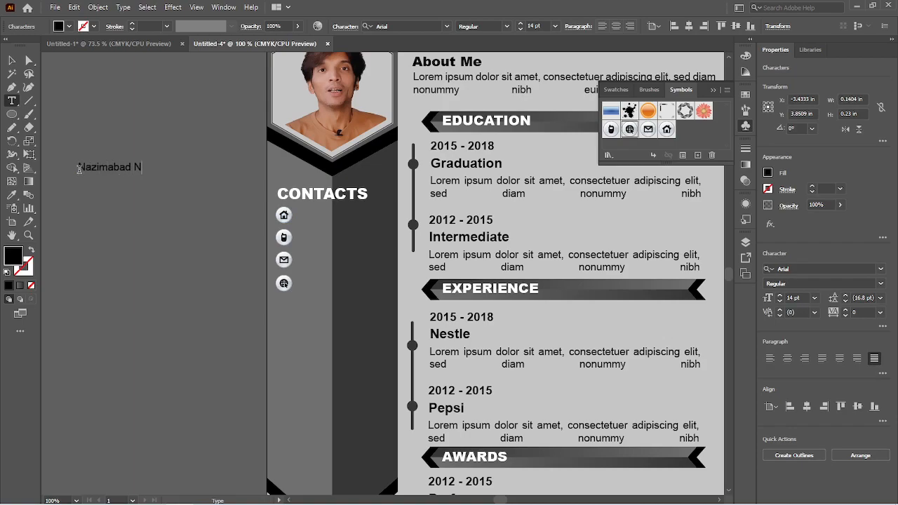
pyautogui.write('o 1.')
pyautogui.press('Return')
pyautogui.write('Karach')
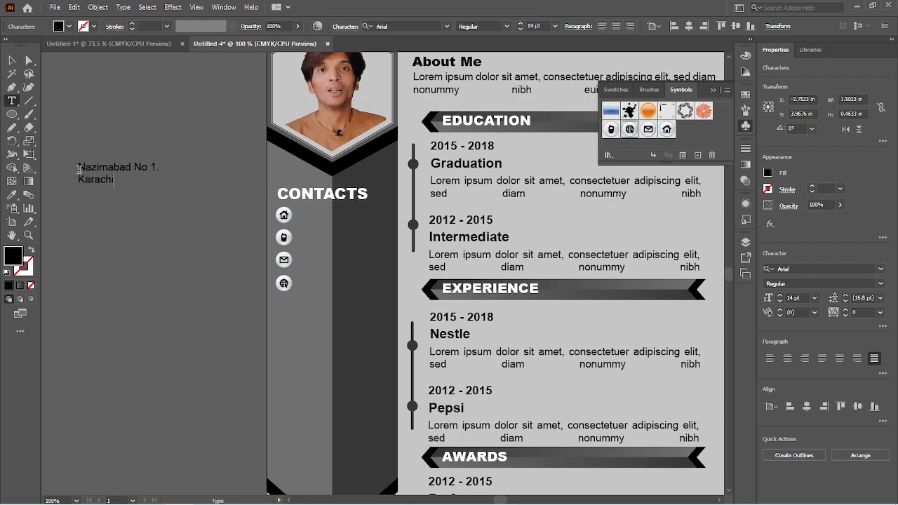
pyautogui.write('i')
pyautogui.press('Escape')
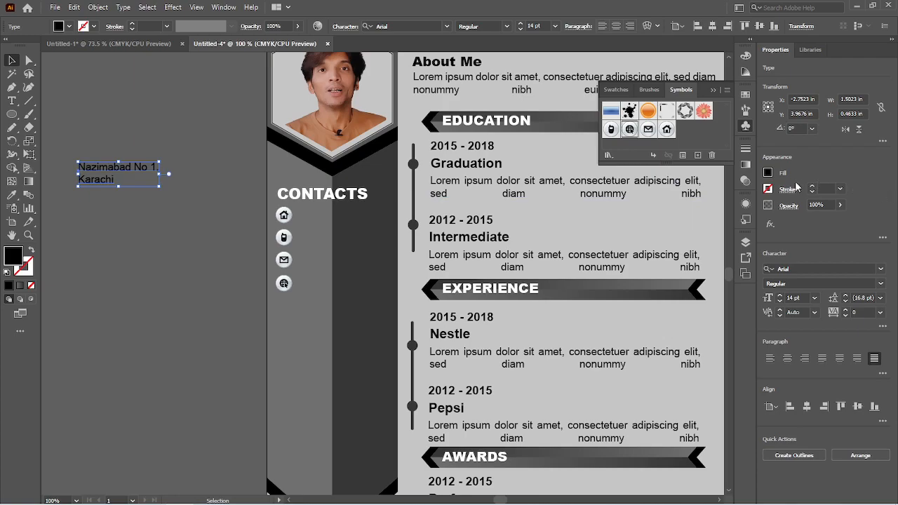
# Step: Make the address text white and move it beside the home icon
pyautogui.click(767, 172)
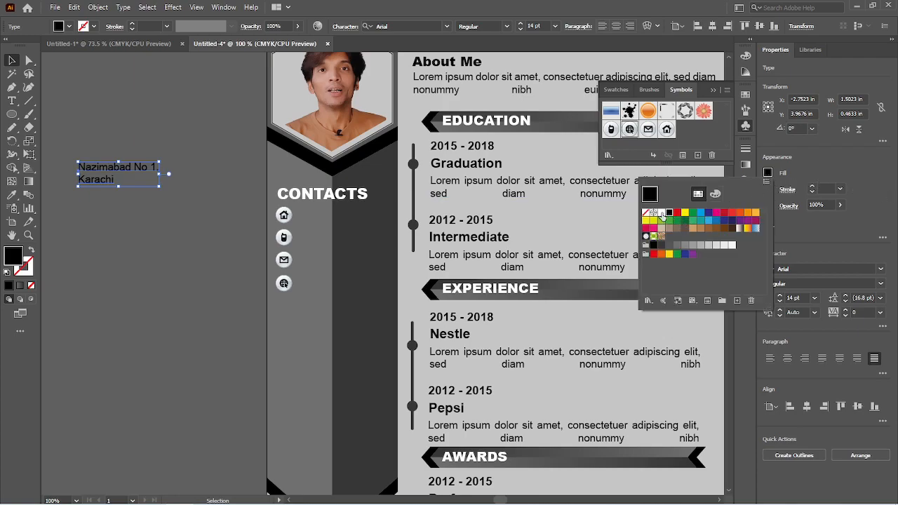
pyautogui.click(661, 212)
pyautogui.click(121, 193)
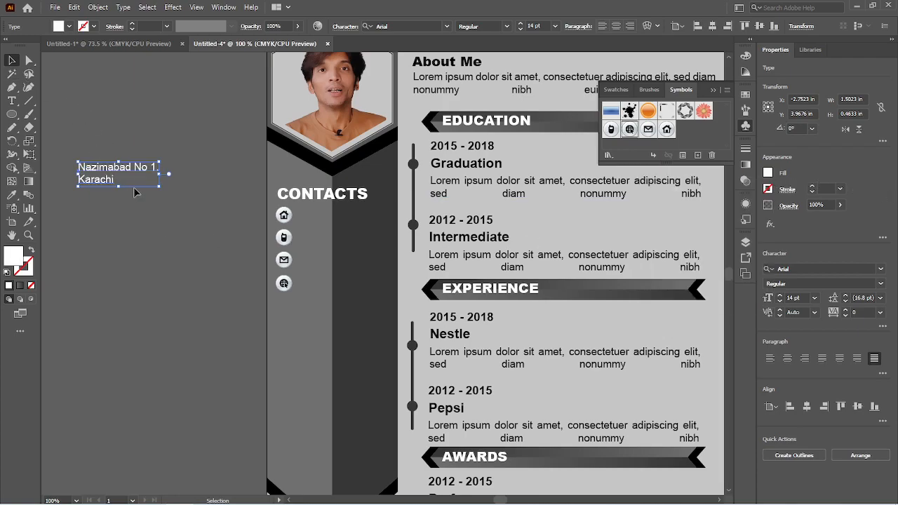
pyautogui.moveTo(127, 172); pyautogui.dragTo(349, 220)
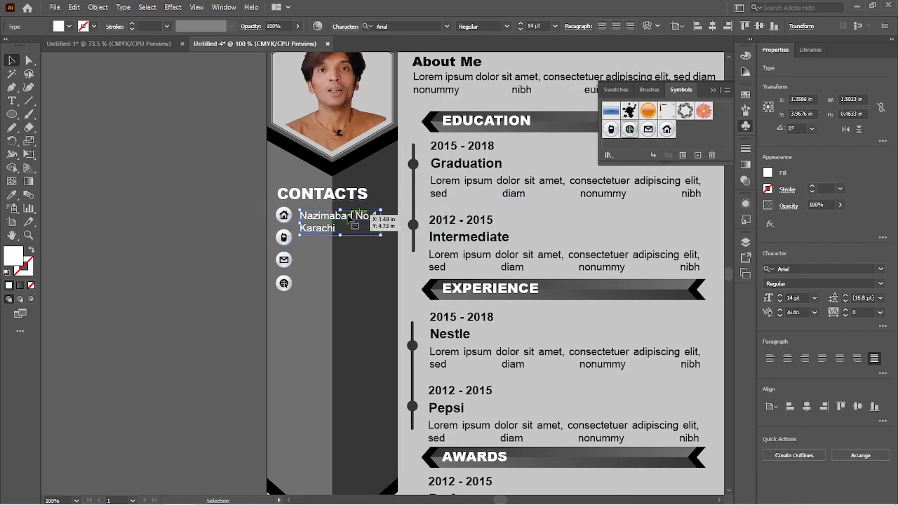
# Step: Nudge the CONTACTS heading up slightly
pyautogui.click(335, 199)
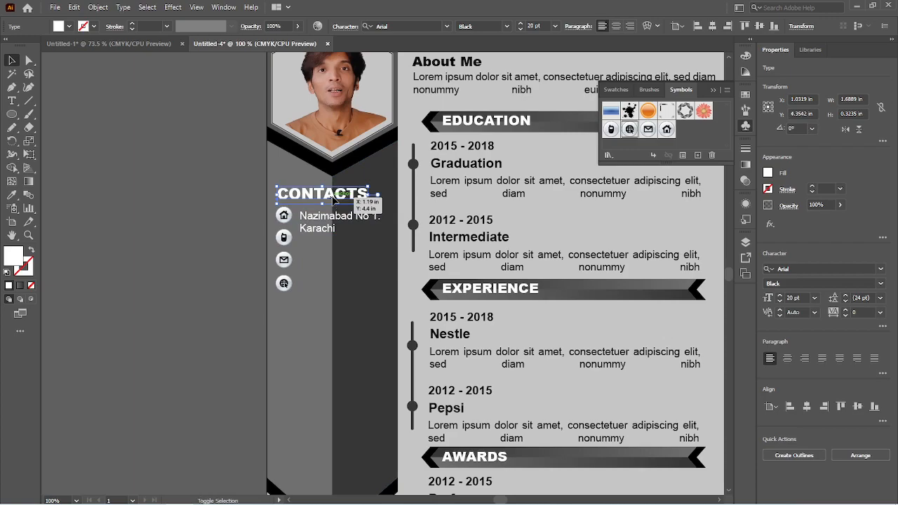
pyautogui.hotkey('shift', 'Up')
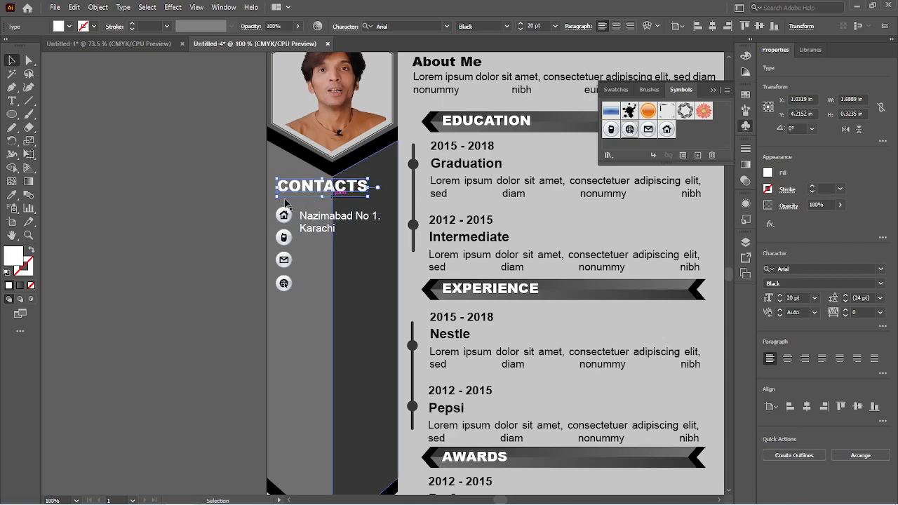
pyautogui.click(208, 202)
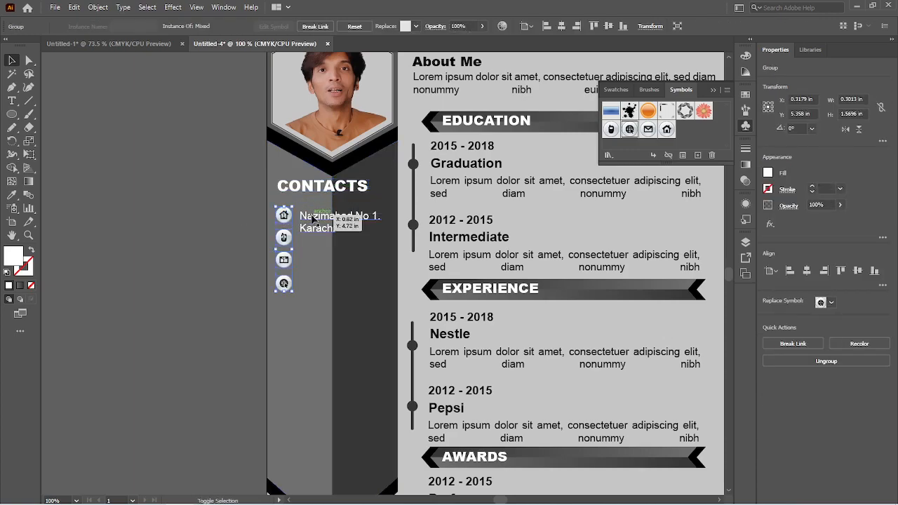
# Step: Ungroup the contact icons and vertically centre the address text on the home icon
pyautogui.rightClick(281, 226)
pyautogui.click(301, 338)
pyautogui.click(260, 232)
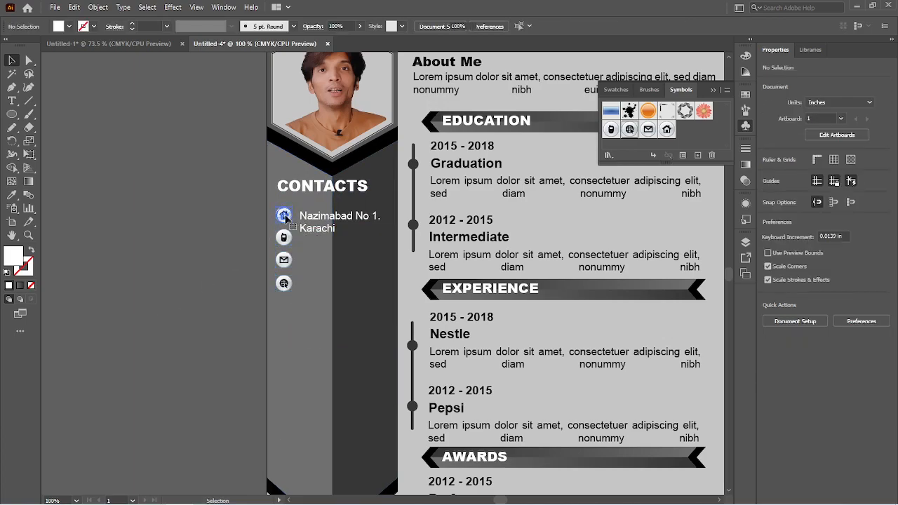
pyautogui.moveTo(286, 219); pyautogui.dragTo(314, 223)
pyautogui.keyDown('shift'); pyautogui.click(314, 223); pyautogui.keyUp('shift')
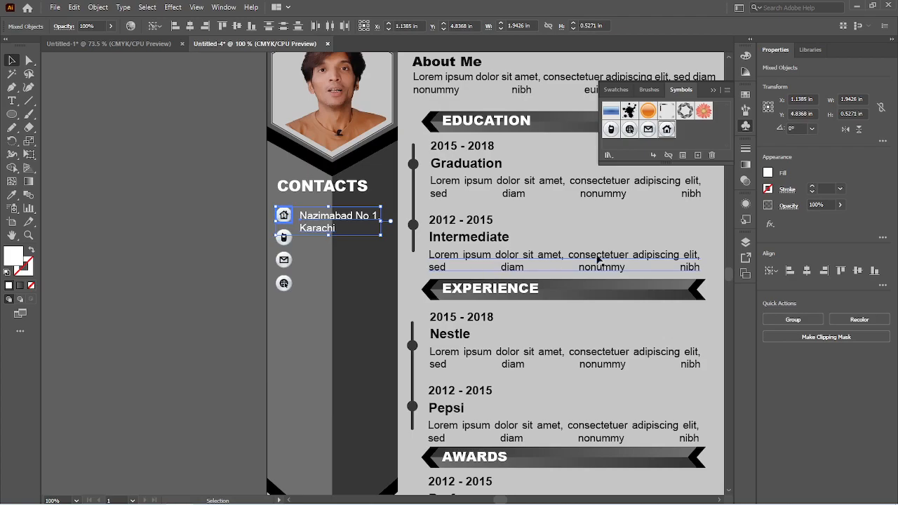
pyautogui.click(857, 271)
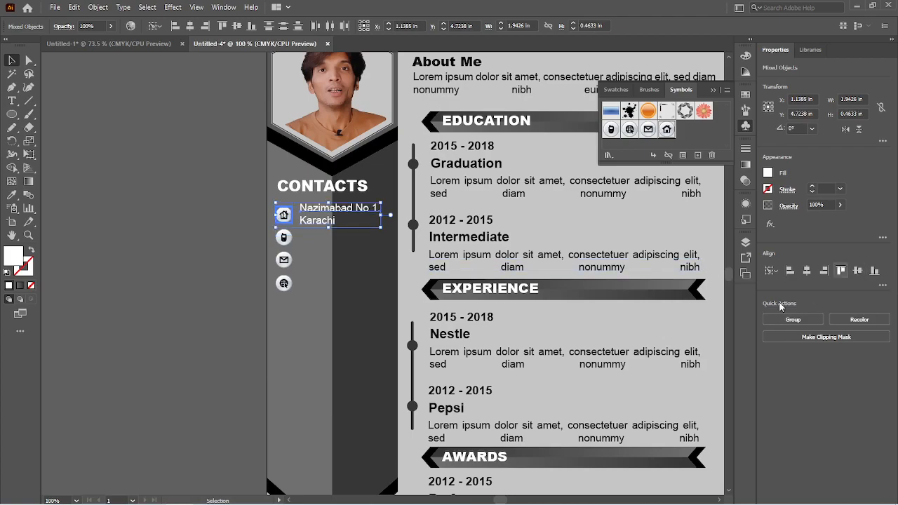
pyautogui.click(162, 281)
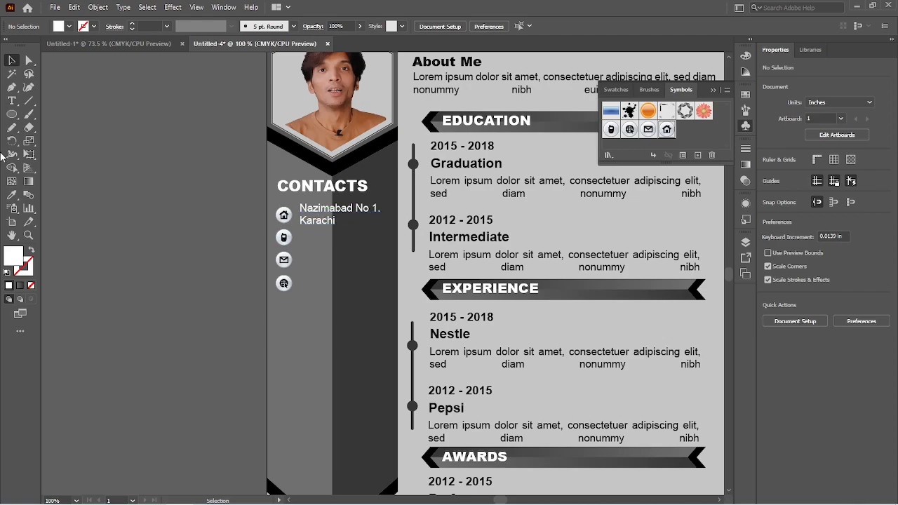
# Step: Add a phone number text line and make its fill white
pyautogui.click(11, 102)
pyautogui.click(102, 215)
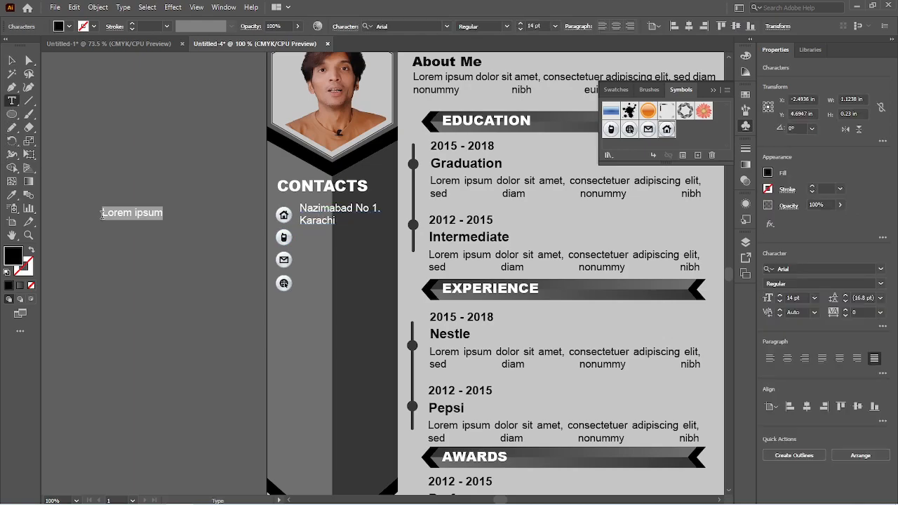
pyautogui.write('+92-333-1234567')
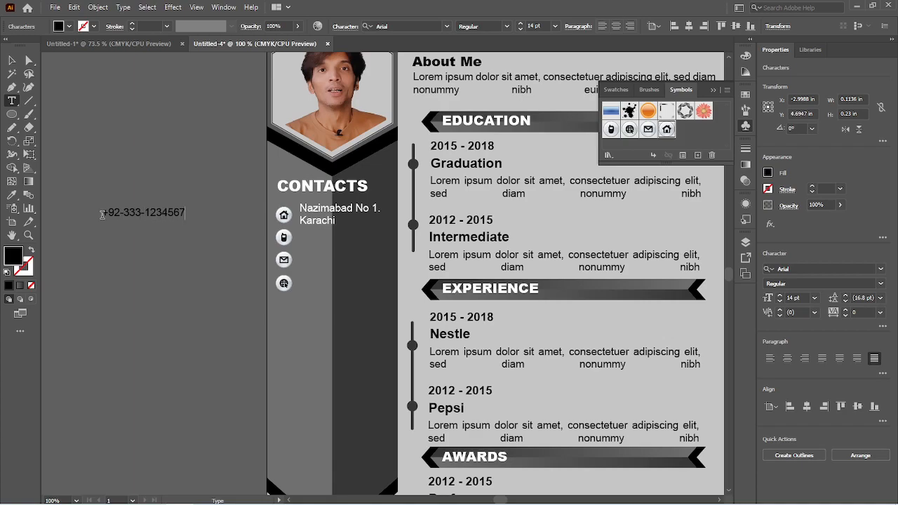
pyautogui.write('8')
pyautogui.press('Escape')
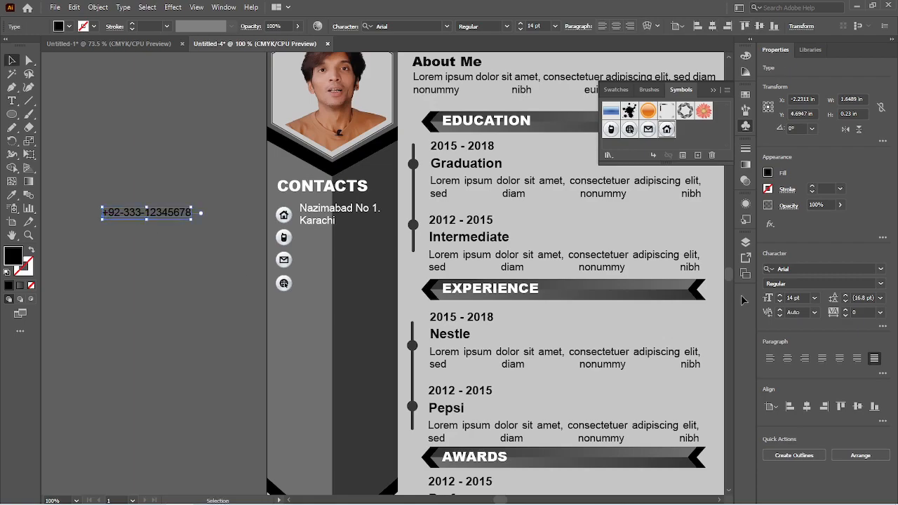
pyautogui.click(769, 173)
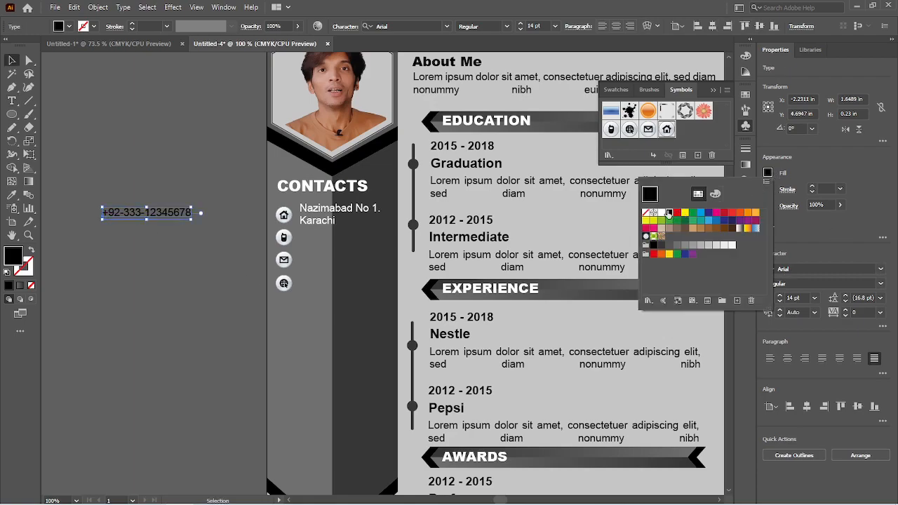
pyautogui.click(662, 212)
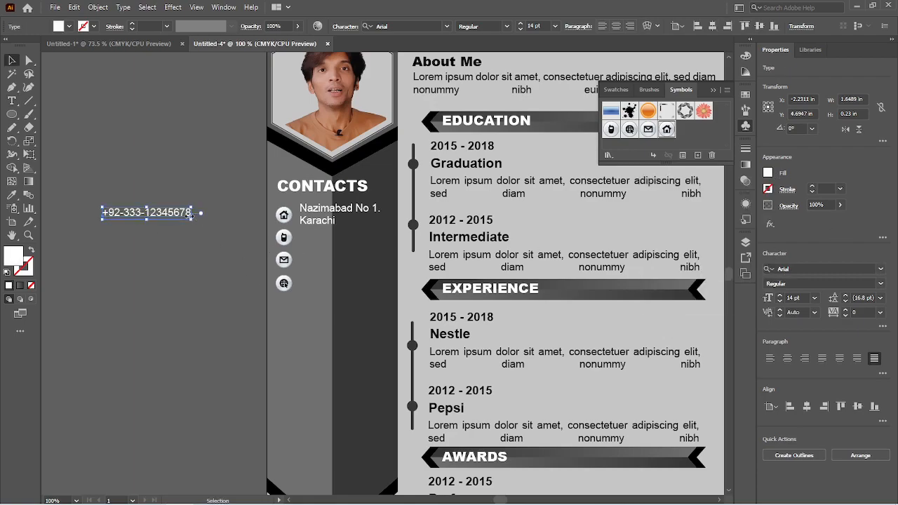
# Step: Place the phone number beside the phone icon, delete an extra digit, and centre it vertically
pyautogui.moveTo(185, 211); pyautogui.dragTo(375, 240)
pyautogui.press('t')
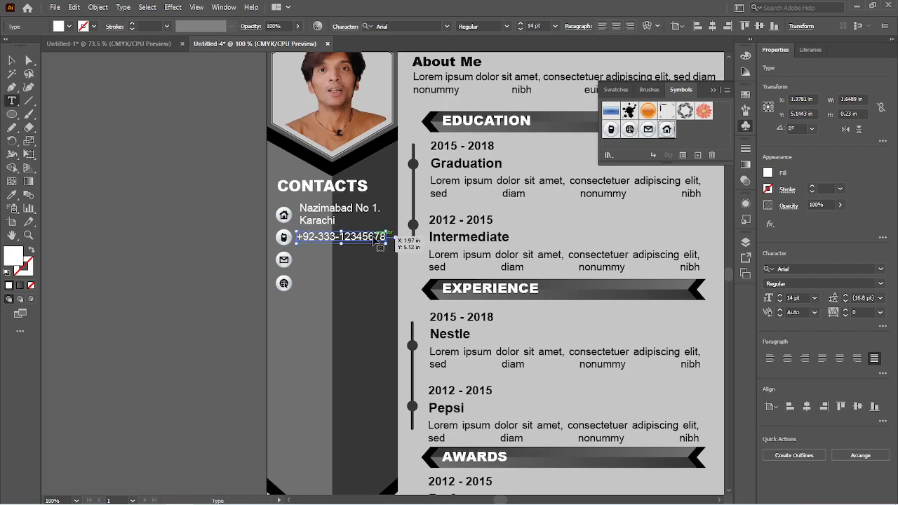
pyautogui.press('Delete')
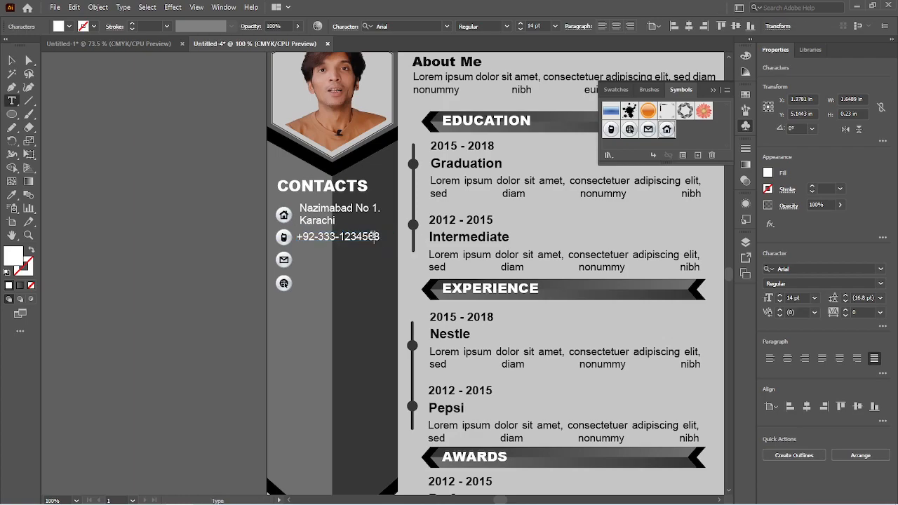
pyautogui.press('Escape')
pyautogui.keyDown('shift'); pyautogui.click(285, 238); pyautogui.keyUp('shift')
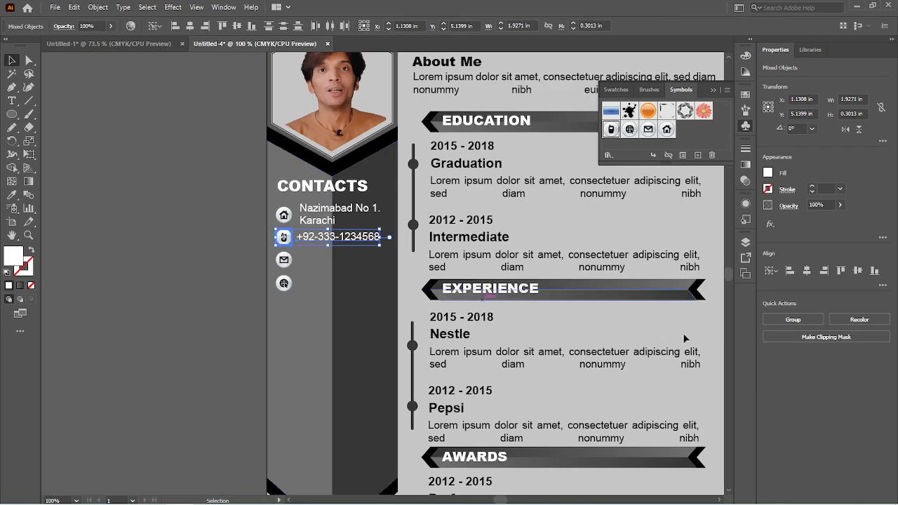
pyautogui.click(858, 271)
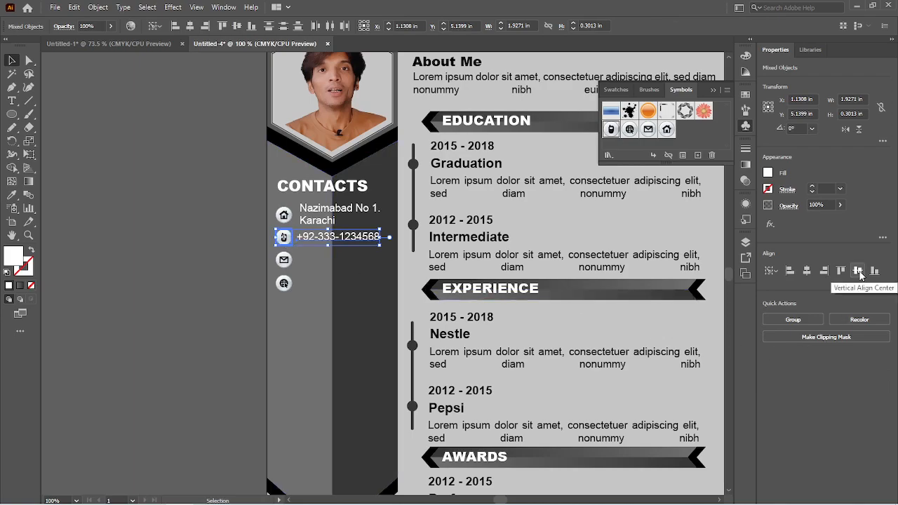
pyautogui.click(170, 311)
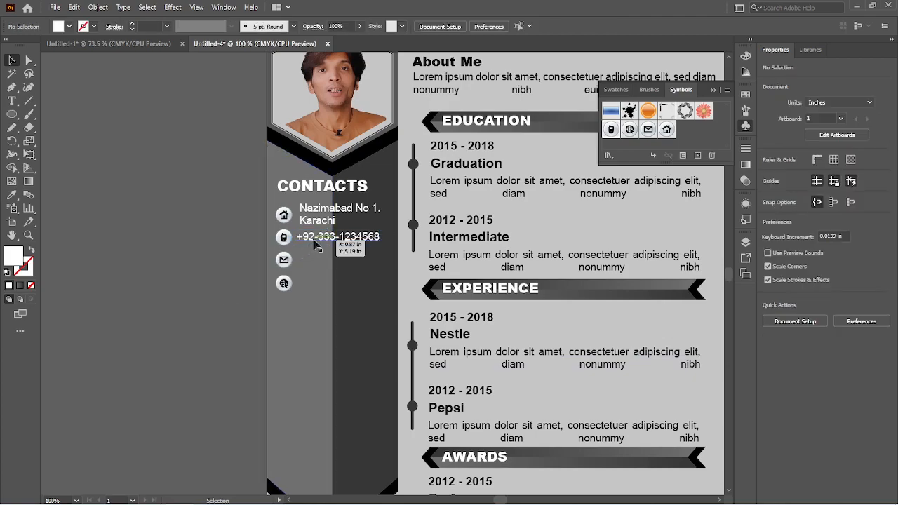
# Step: Copy the phone number beside the envelope icon and centre it vertically on the icon
pyautogui.moveTo(313, 240); pyautogui.dragTo(315, 267)
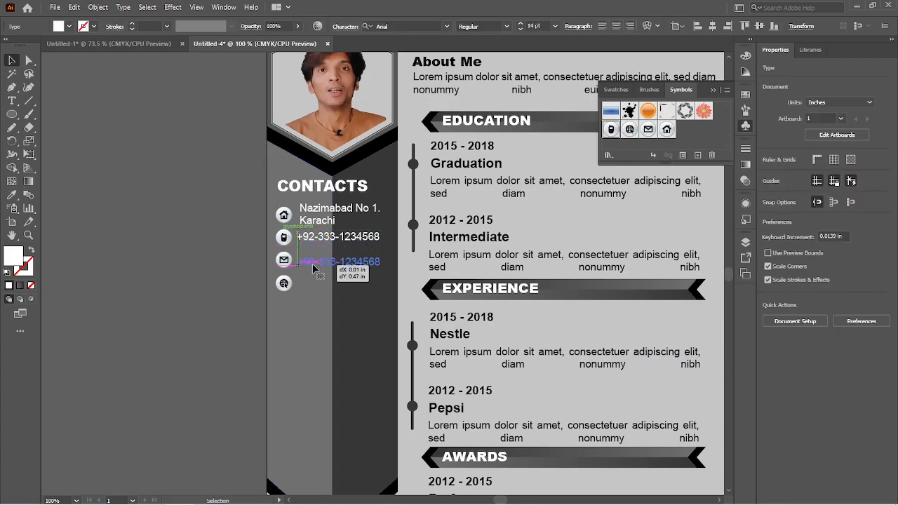
pyautogui.keyDown('shift'); pyautogui.click(285, 262); pyautogui.keyUp('shift')
pyautogui.click(285, 262)
pyautogui.click(858, 270)
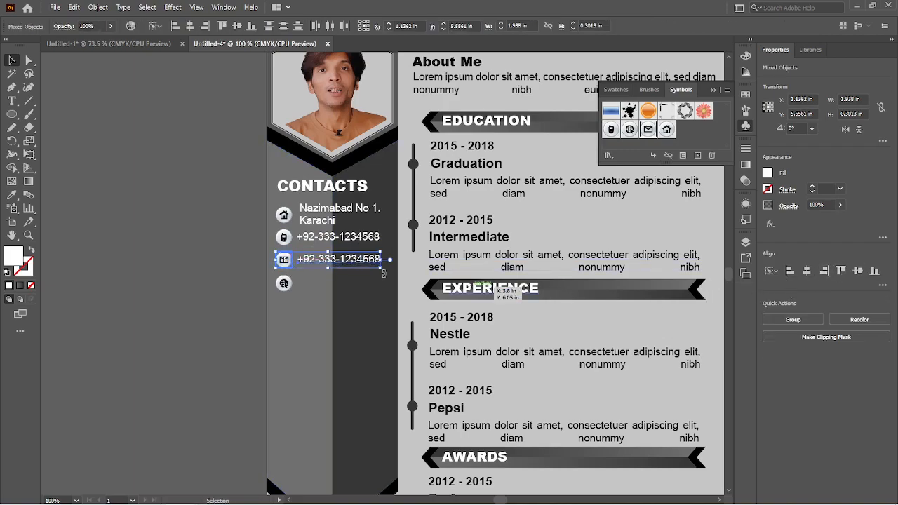
# Step: Replace the copied text with a sample e-mail address
pyautogui.doubleClick(329, 260)
pyautogui.tripleClick(329, 258)
pyautogui.click(328, 256)
pyautogui.hotkey('ctrl', 'a')
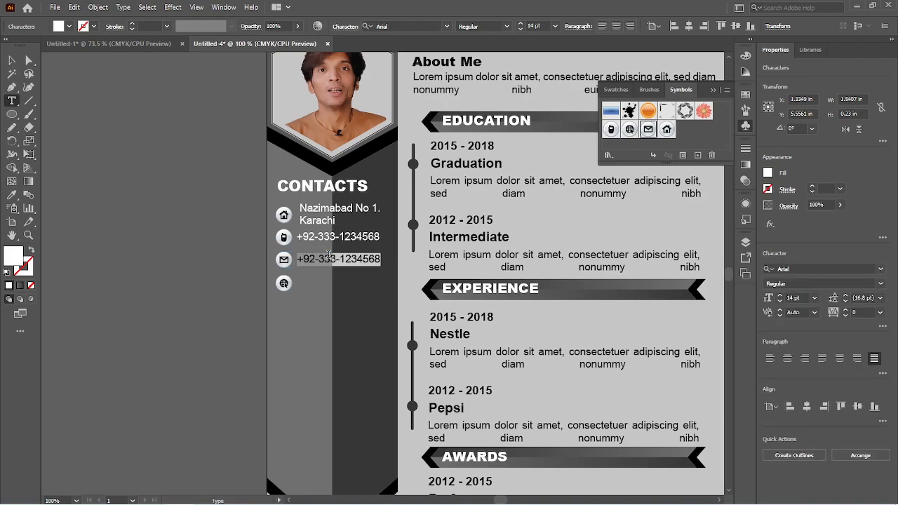
pyautogui.write('abc@gmail.com')
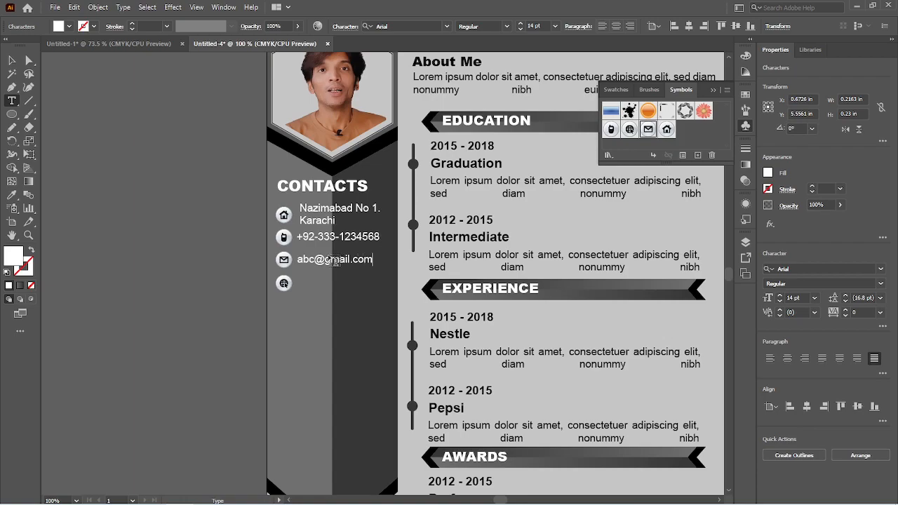
pyautogui.press('Escape')
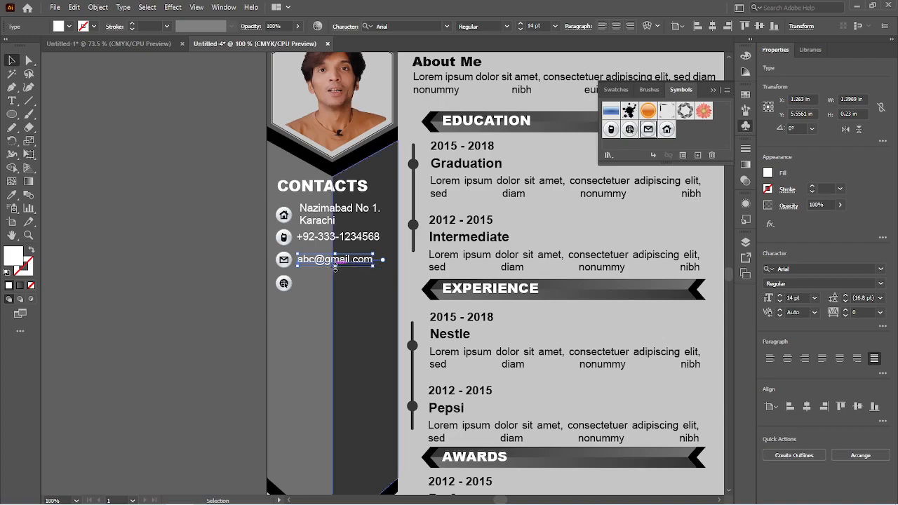
pyautogui.moveTo(337, 273); pyautogui.dragTo(325, 293)
pyautogui.keyDown('shift'); pyautogui.click(285, 286); pyautogui.keyUp('shift')
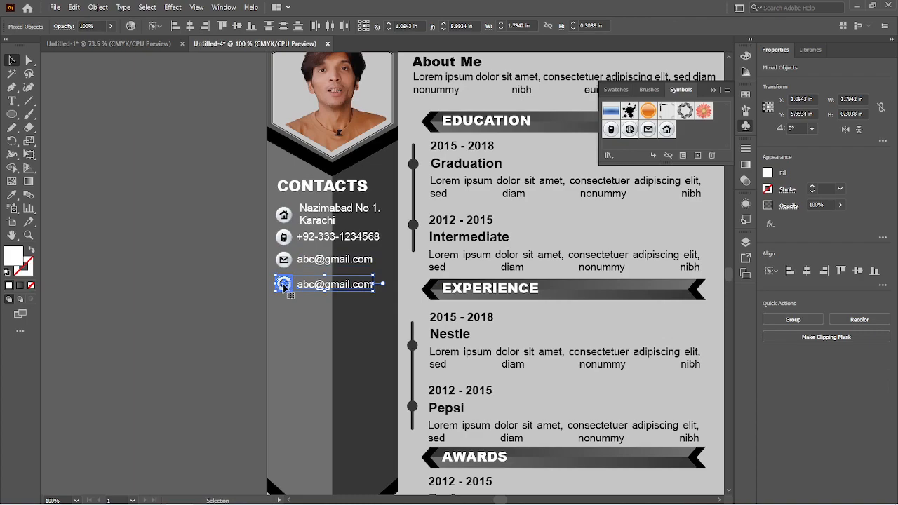
pyautogui.click(858, 271)
pyautogui.click(197, 327)
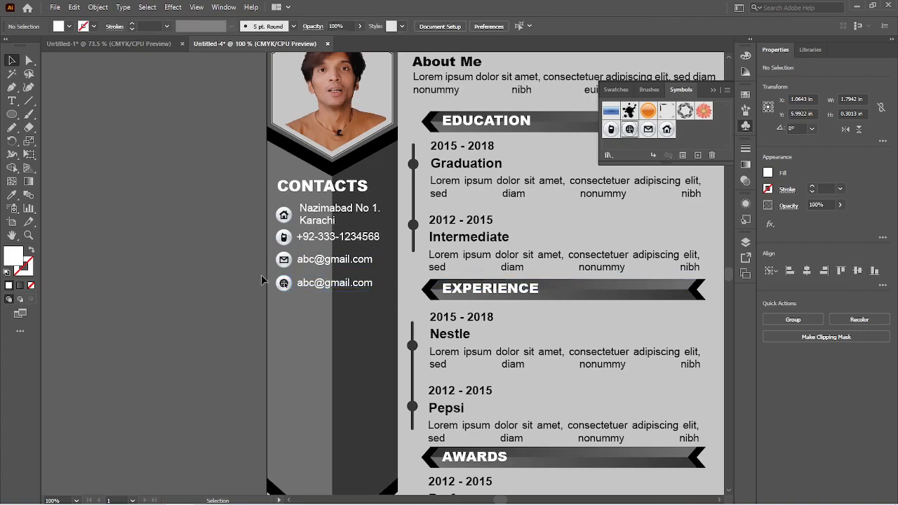
pyautogui.press('t')
pyautogui.tripleClick(311, 286)
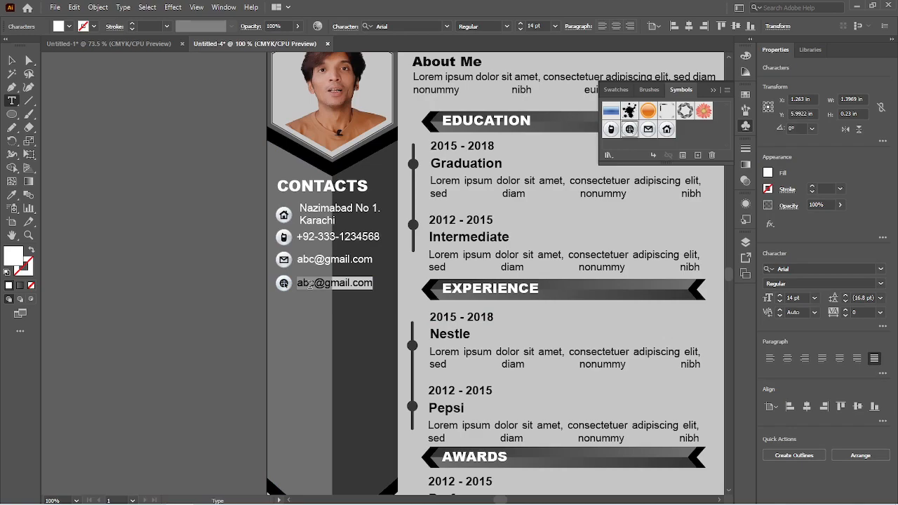
pyautogui.write('www.')
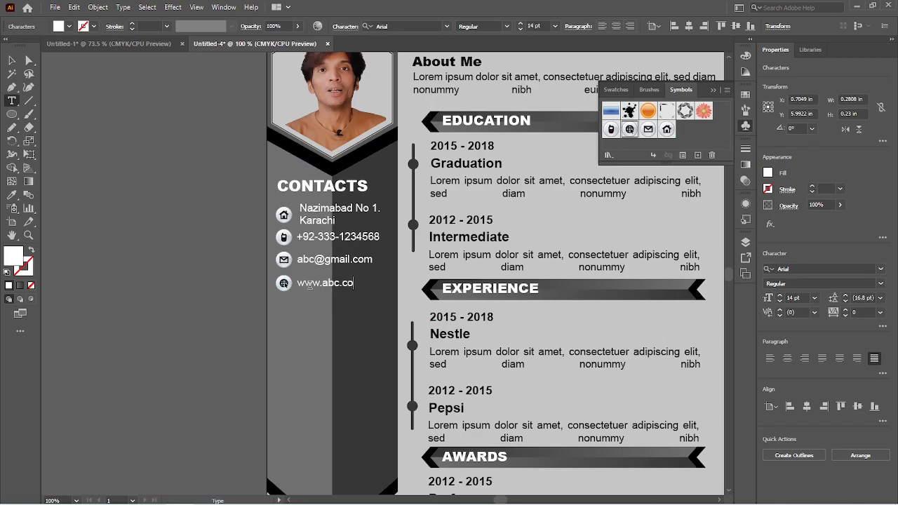
pyautogui.press('Escape')
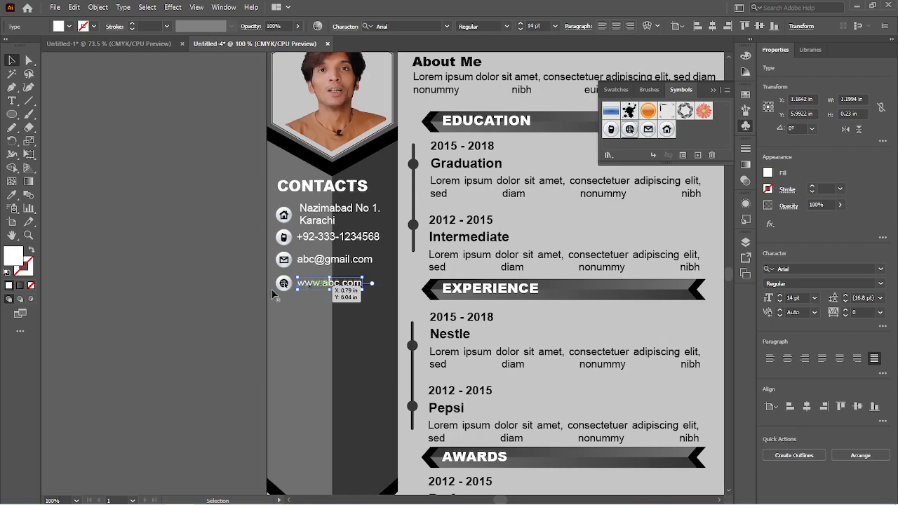
pyautogui.click(205, 271)
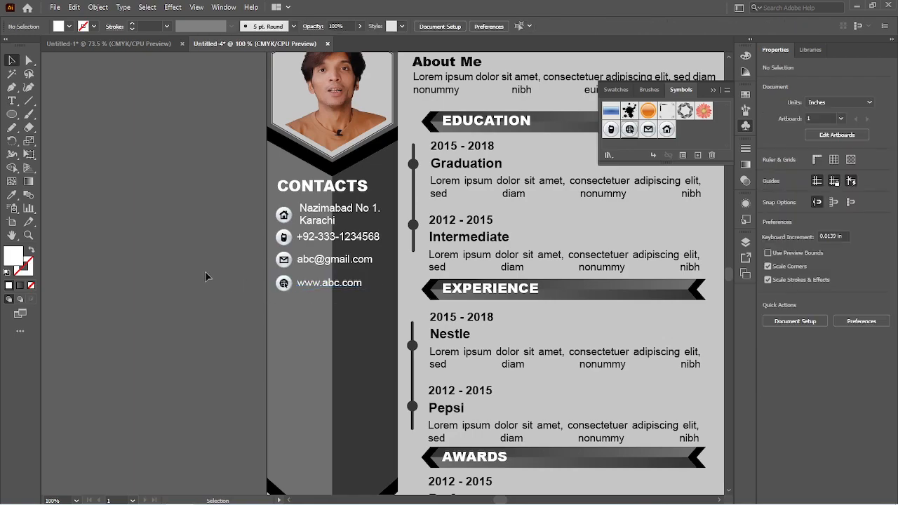
# Step: Left-align the website, e-mail, phone and address text lines
pyautogui.click(331, 283)
pyautogui.keyDown('shift'); pyautogui.click(328, 262); pyautogui.keyUp('shift')
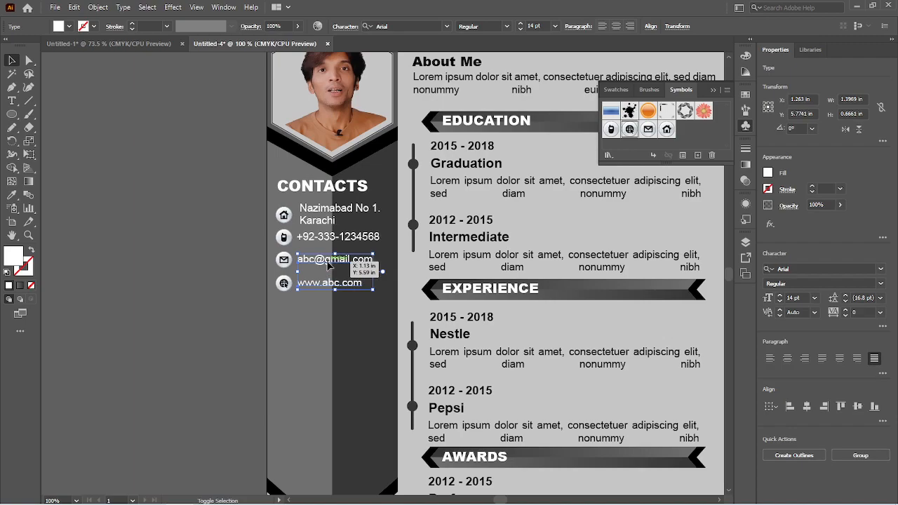
pyautogui.keyDown('shift'); pyautogui.click(325, 240); pyautogui.keyUp('shift')
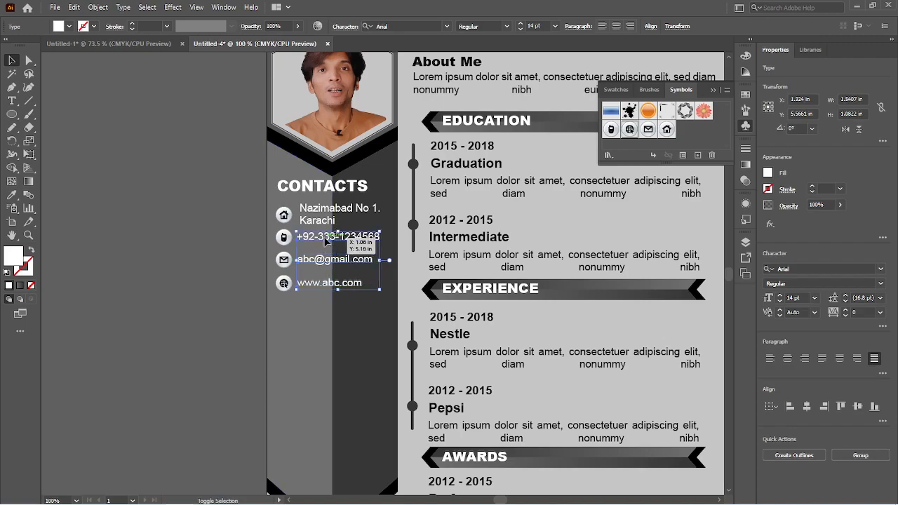
pyautogui.keyDown('shift'); pyautogui.click(317, 223); pyautogui.keyUp('shift')
pyautogui.keyDown('shift'); pyautogui.click(317, 223); pyautogui.keyUp('shift')
pyautogui.keyDown('shift'); pyautogui.click(319, 221); pyautogui.keyUp('shift')
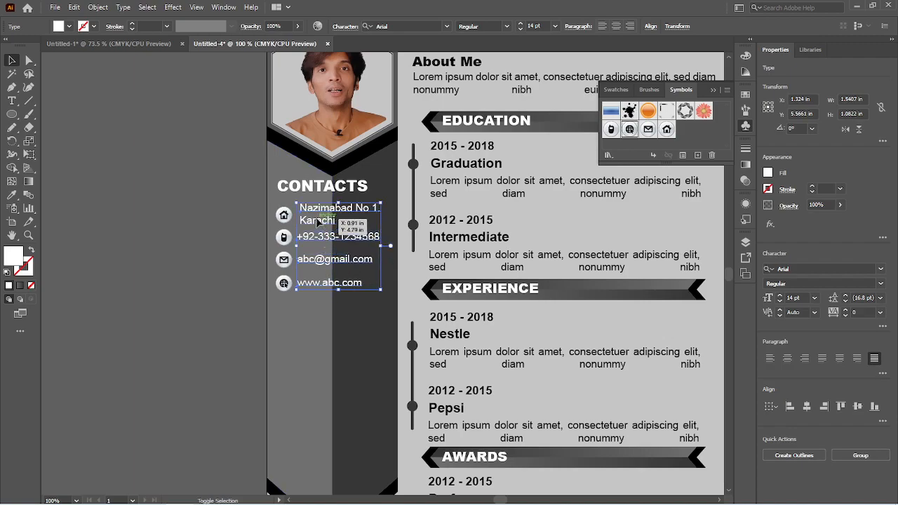
pyautogui.click(792, 406)
pyautogui.click(192, 295)
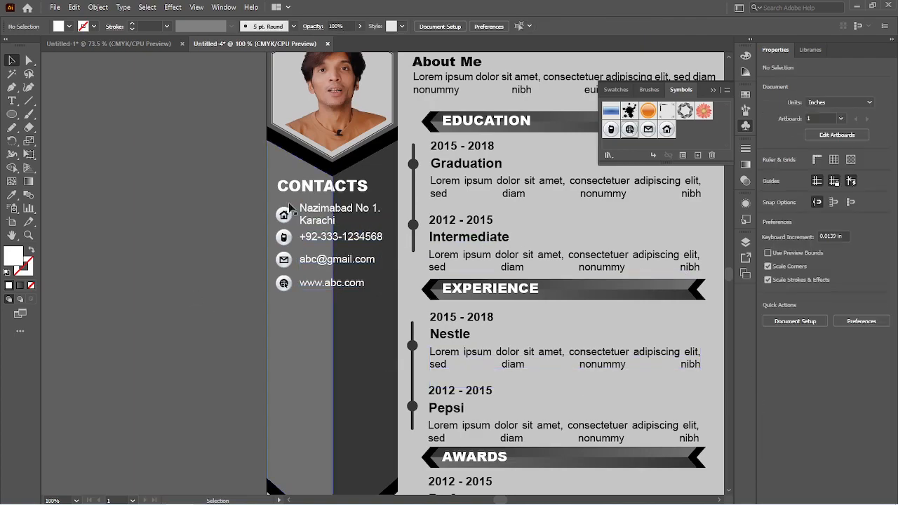
# Step: Select the address, phone, e-mail and website text lines one by one
pyautogui.click(317, 209)
pyautogui.keyDown('shift'); pyautogui.click(284, 214); pyautogui.keyUp('shift')
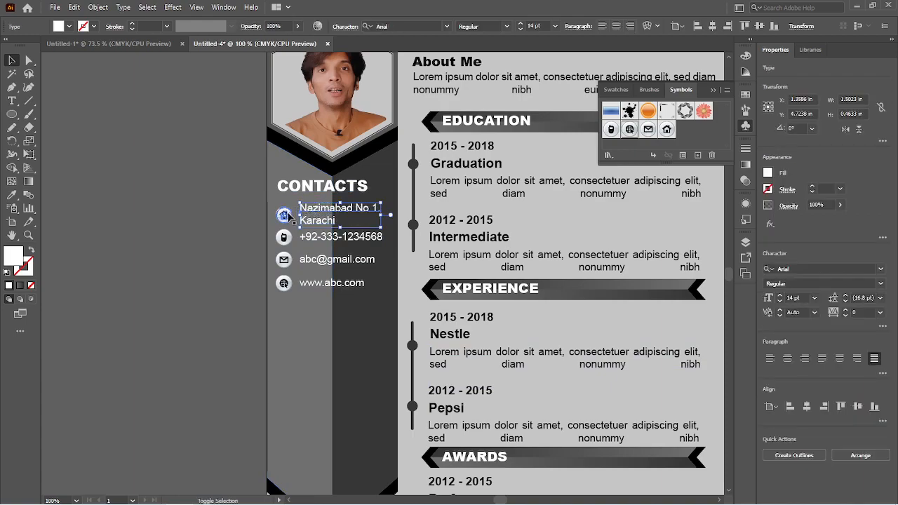
pyautogui.keyDown('shift'); pyautogui.click(283, 238); pyautogui.keyUp('shift')
pyautogui.keyDown('shift'); pyautogui.click(340, 237); pyautogui.keyUp('shift')
pyautogui.click(261, 257)
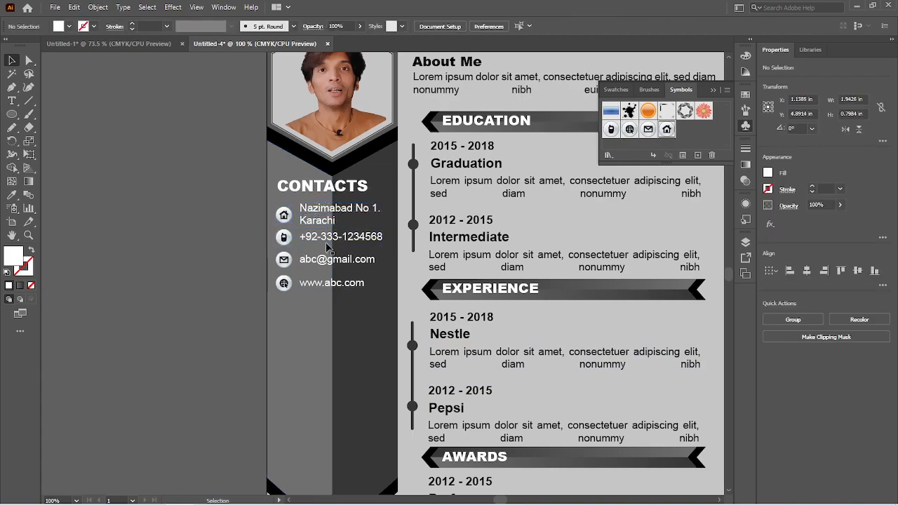
pyautogui.click(314, 222)
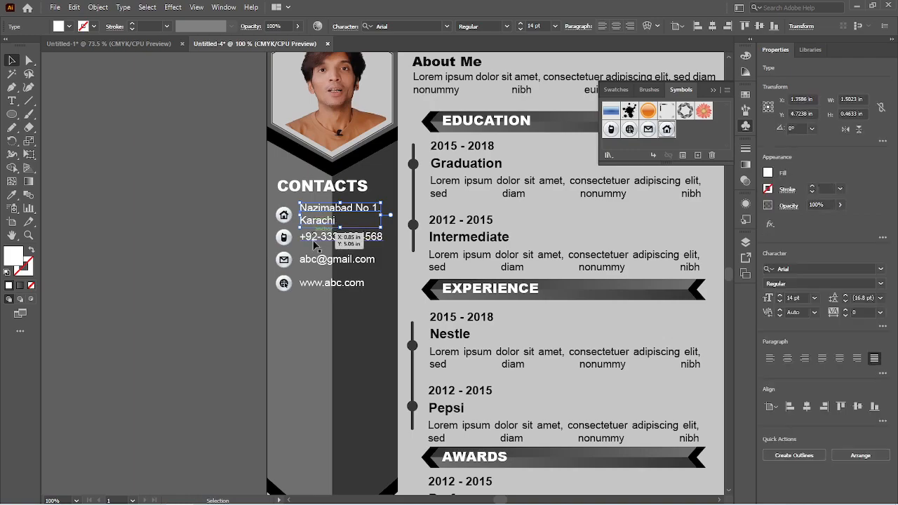
pyautogui.click(322, 239)
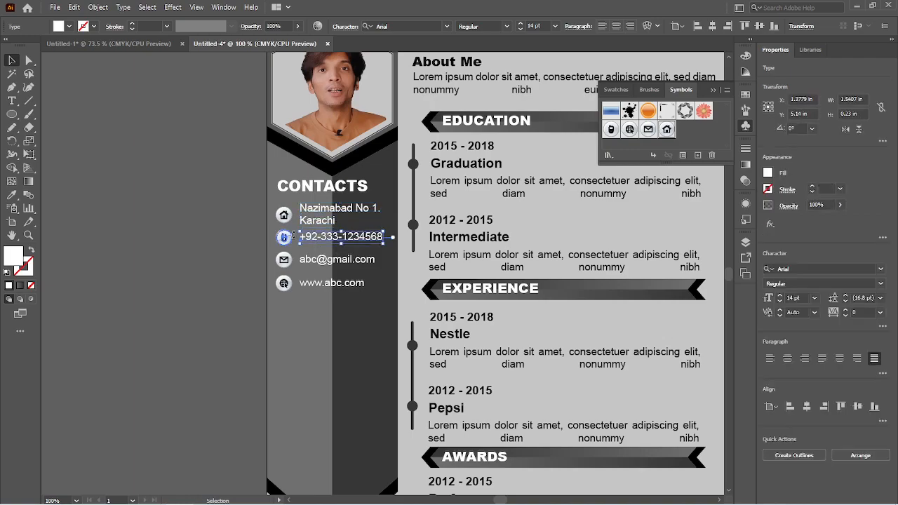
pyautogui.click(315, 261)
pyautogui.click(316, 281)
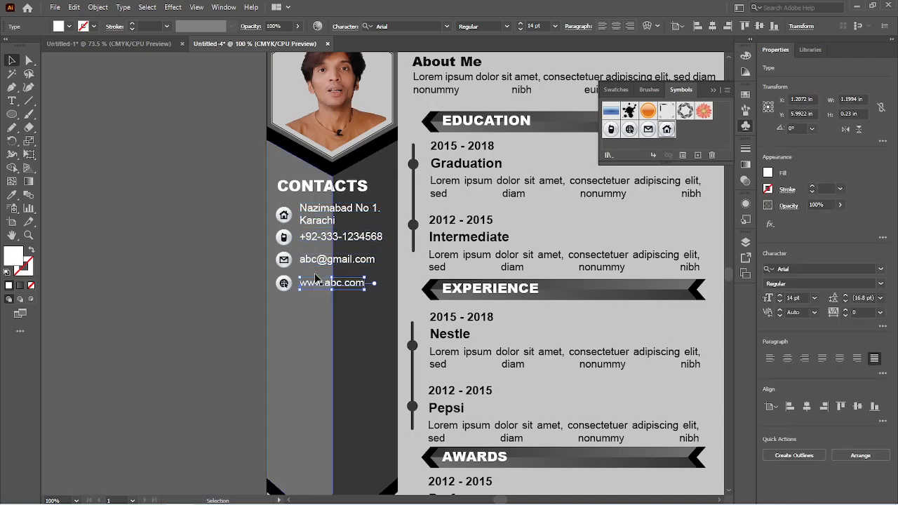
# Step: Enlarge the home, phone, e-mail and globe icons slightly together
pyautogui.click(284, 220)
pyautogui.keyDown('shift'); pyautogui.click(285, 238); pyautogui.keyUp('shift')
pyautogui.keyDown('shift'); pyautogui.click(289, 263); pyautogui.keyUp('shift')
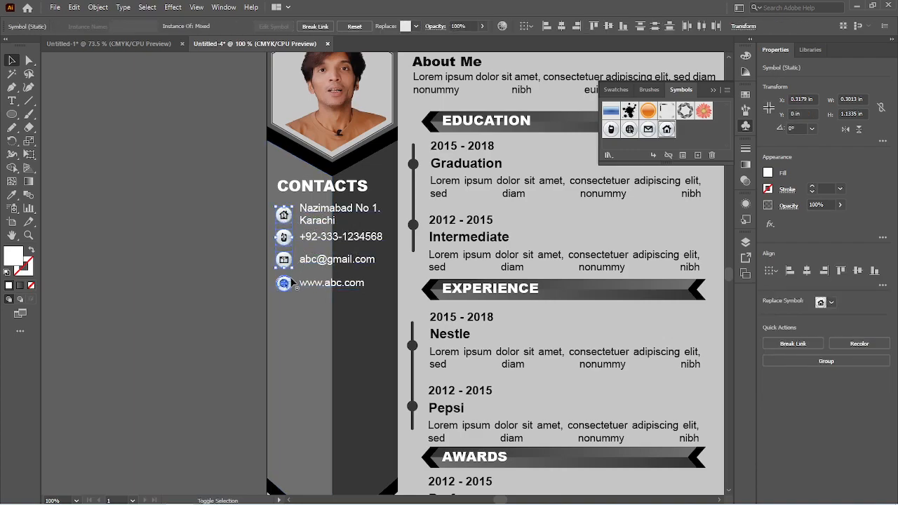
pyautogui.keyDown('shift'); pyautogui.click(288, 283); pyautogui.keyUp('shift')
pyautogui.moveTo(294, 295); pyautogui.dragTo(298, 299)
pyautogui.click(224, 288)
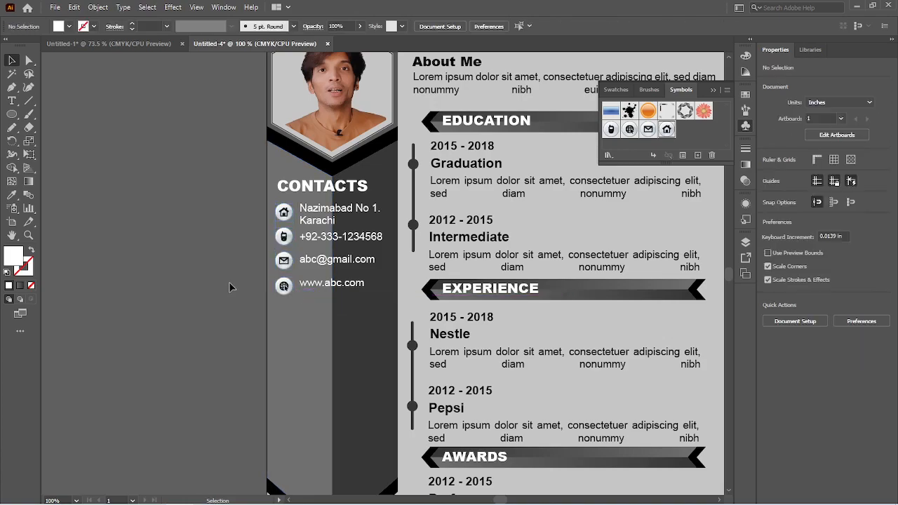
# Step: Vertically centre the address and phone number on their icons
pyautogui.click(285, 216)
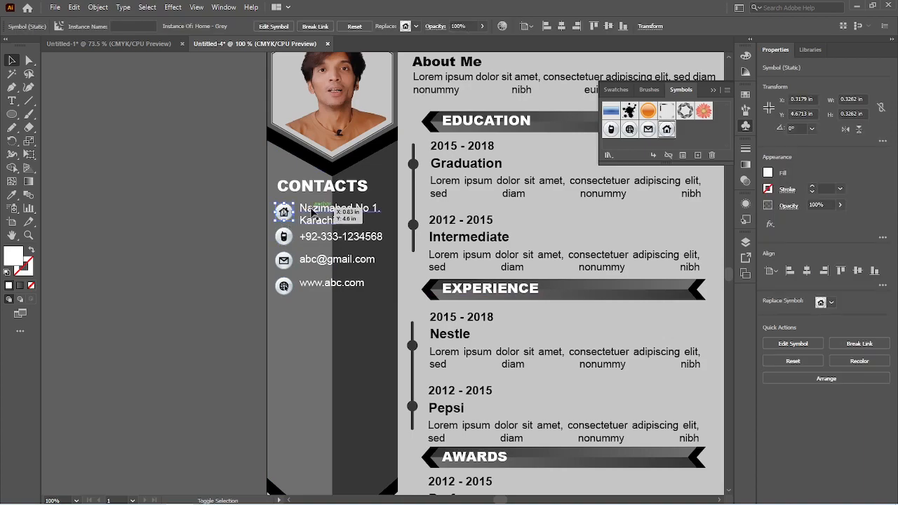
pyautogui.keyDown('shift'); pyautogui.click(313, 213); pyautogui.keyUp('shift')
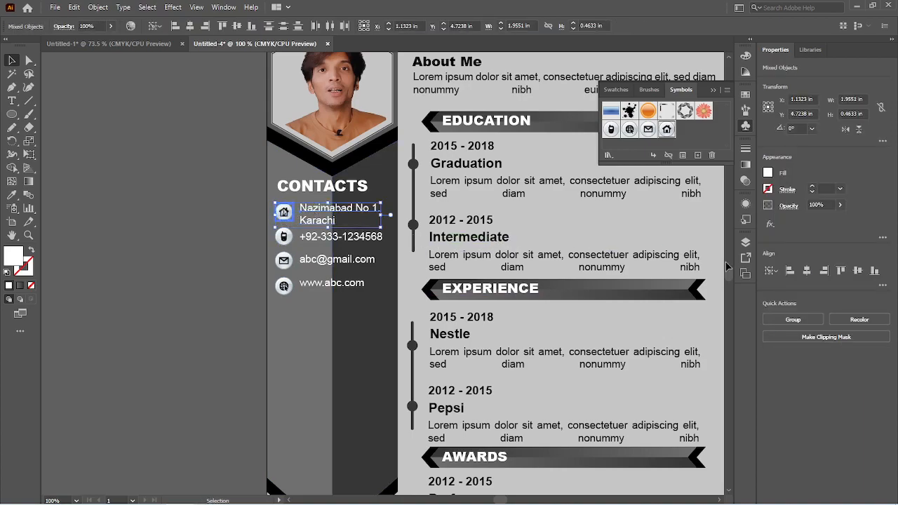
pyautogui.click(857, 271)
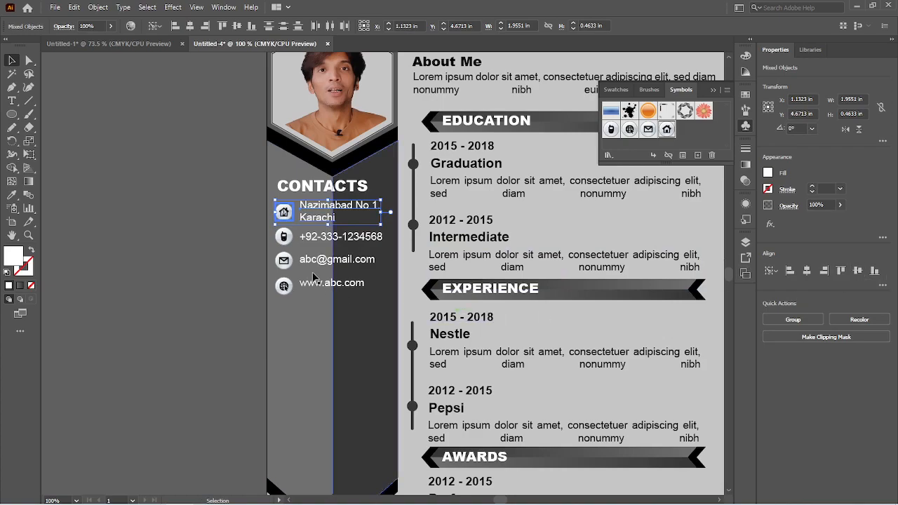
pyautogui.click(284, 236)
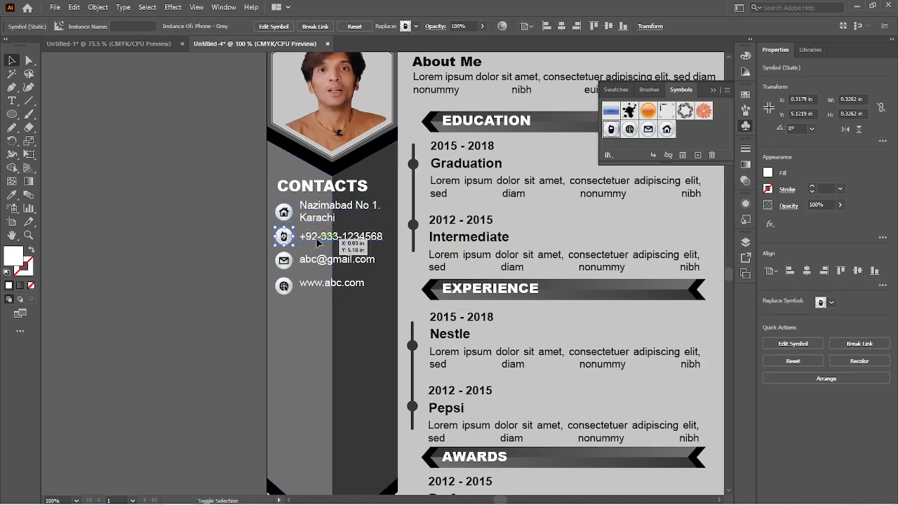
pyautogui.keyDown('shift'); pyautogui.click(301, 238); pyautogui.keyUp('shift')
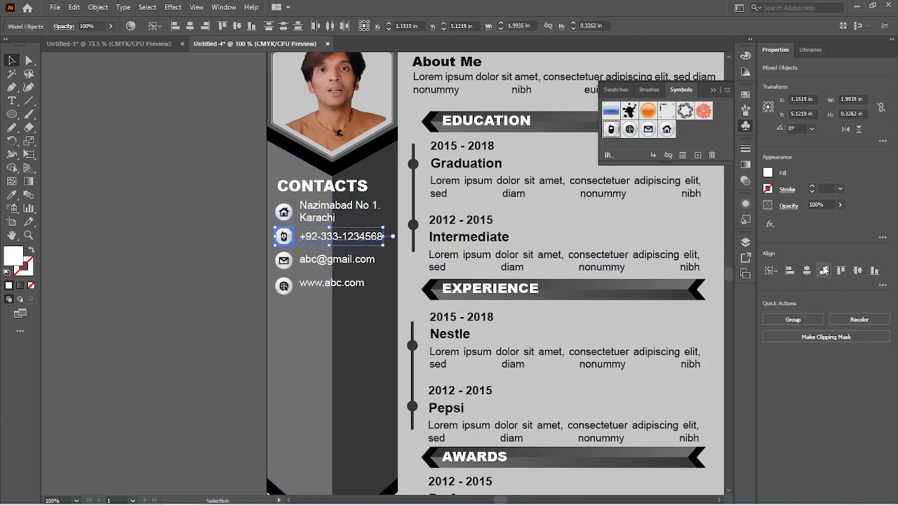
pyautogui.click(857, 271)
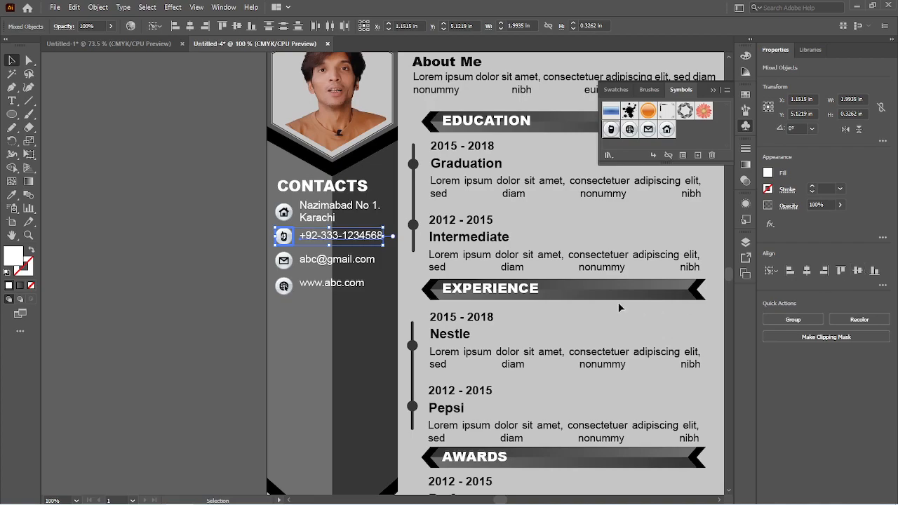
pyautogui.click(285, 261)
pyautogui.keyDown('shift'); pyautogui.click(328, 265); pyautogui.keyUp('shift')
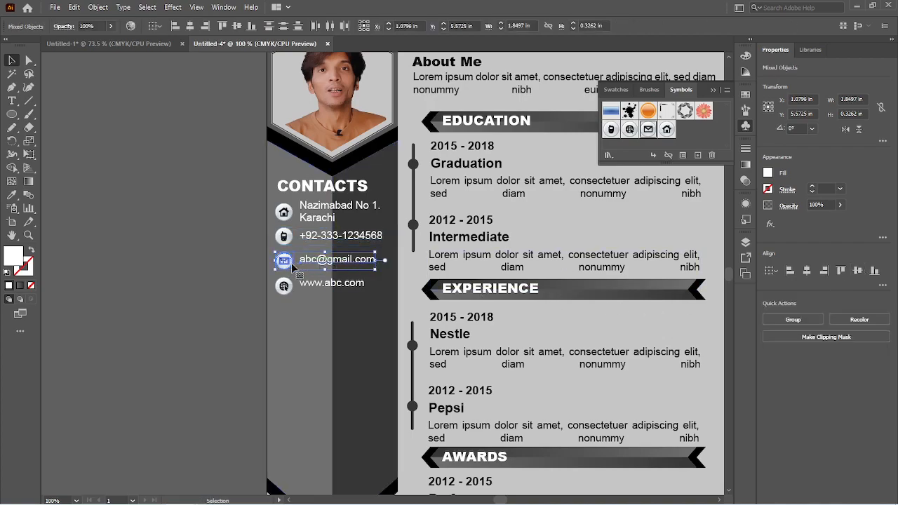
pyautogui.click(855, 272)
pyautogui.click(288, 289)
pyautogui.keyDown('shift'); pyautogui.click(326, 286); pyautogui.keyUp('shift')
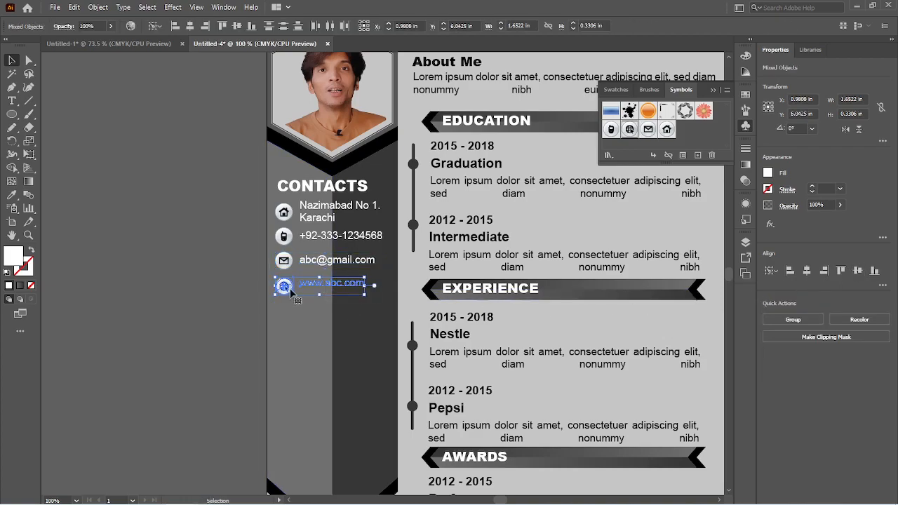
pyautogui.click(853, 270)
pyautogui.click(232, 296)
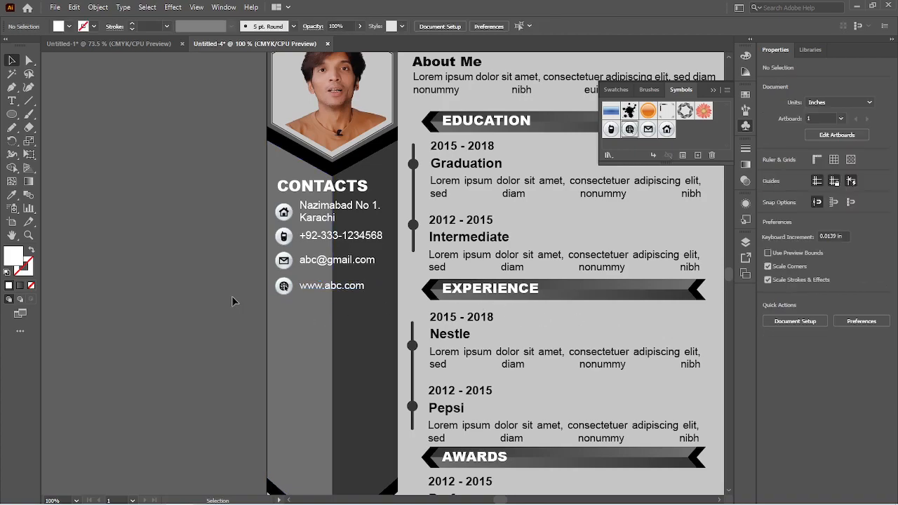
pyautogui.click(284, 287)
pyautogui.keyDown('shift'); pyautogui.click(313, 291); pyautogui.keyUp('shift')
pyautogui.press('Up')
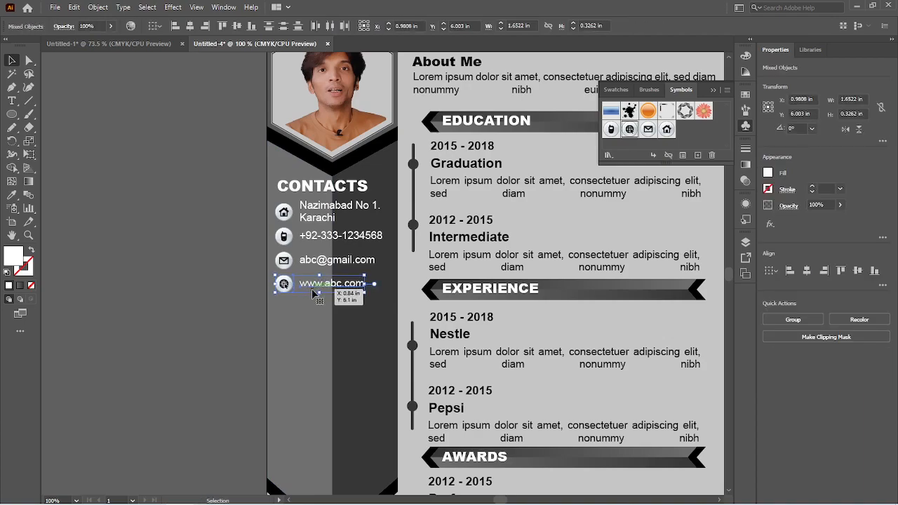
pyautogui.click(228, 293)
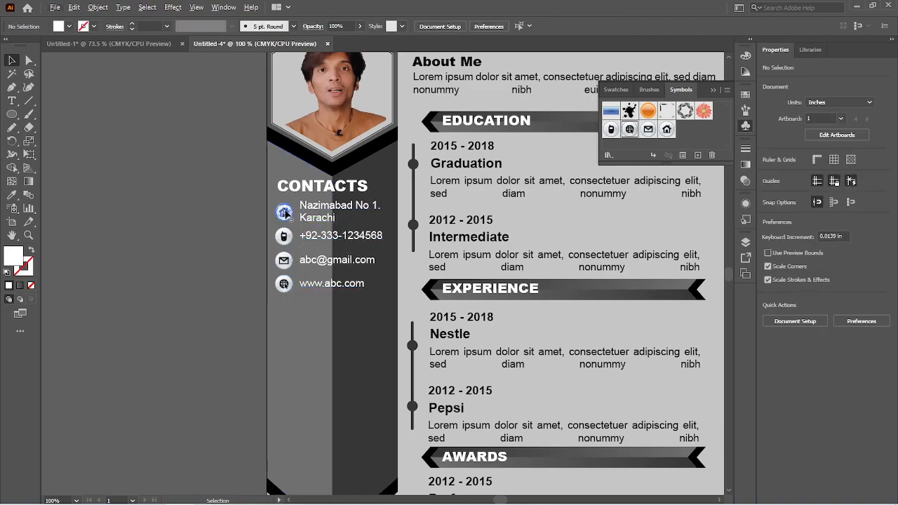
# Step: Group all four contact icons with their text lines and nudge the group down slightly
pyautogui.click(284, 217)
pyautogui.click(284, 236)
pyautogui.keyDown('shift'); pyautogui.click(284, 260); pyautogui.keyUp('shift')
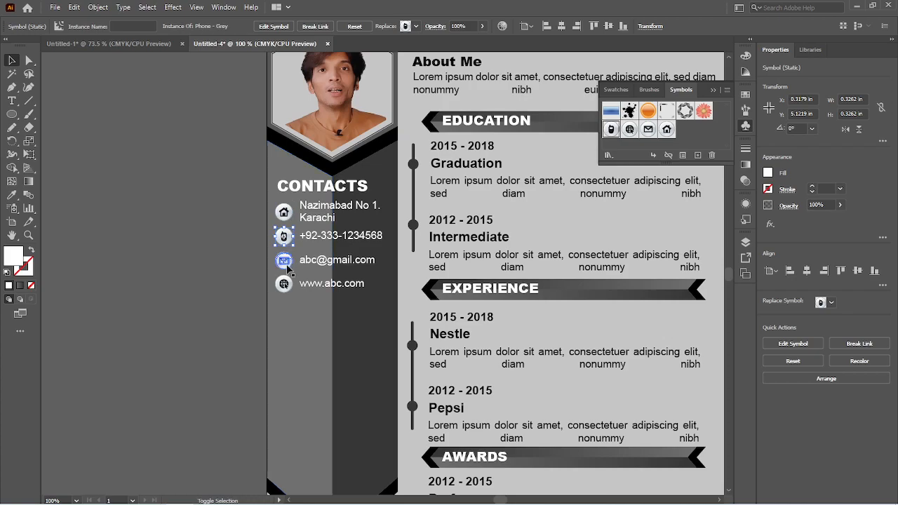
pyautogui.keyDown('shift'); pyautogui.click(287, 283); pyautogui.keyUp('shift')
pyautogui.keyDown('shift'); pyautogui.click(311, 281); pyautogui.keyUp('shift')
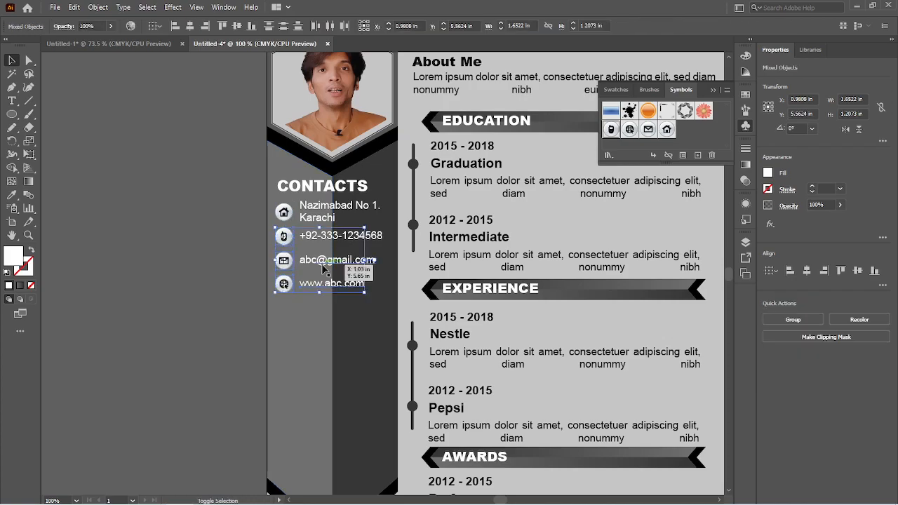
pyautogui.keyDown('shift'); pyautogui.click(322, 264); pyautogui.keyUp('shift')
pyautogui.keyDown('shift'); pyautogui.click(322, 242); pyautogui.keyUp('shift')
pyautogui.keyDown('shift'); pyautogui.click(321, 214); pyautogui.keyUp('shift')
pyautogui.keyDown('shift'); pyautogui.click(288, 214); pyautogui.keyUp('shift')
pyautogui.hotkey('ctrl', 'g')
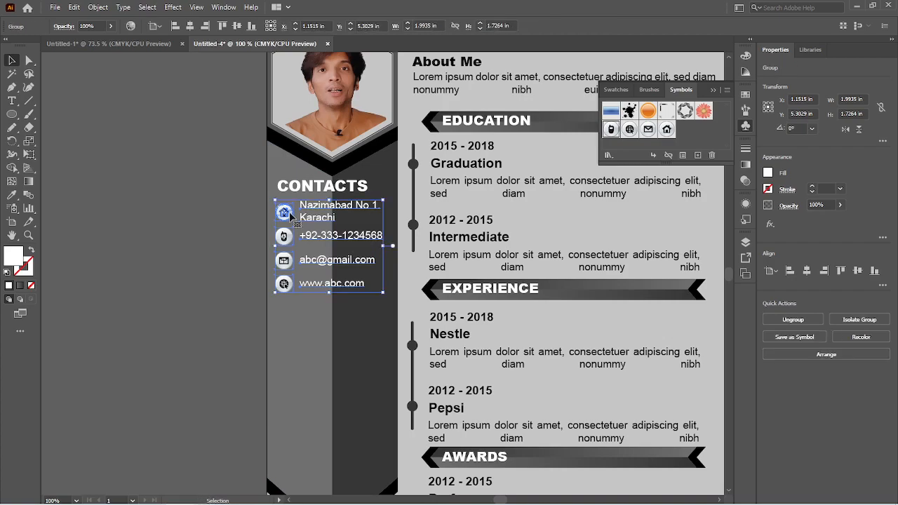
pyautogui.hotkey('shift', 'Down')
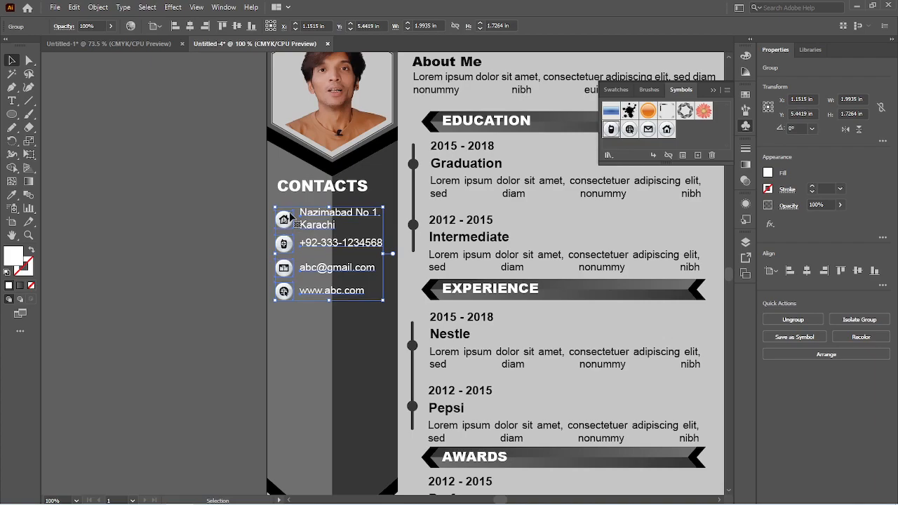
# Step: Copy the CONTACTS heading below the contacts list and retype it as LANGUAGE
pyautogui.click(301, 188)
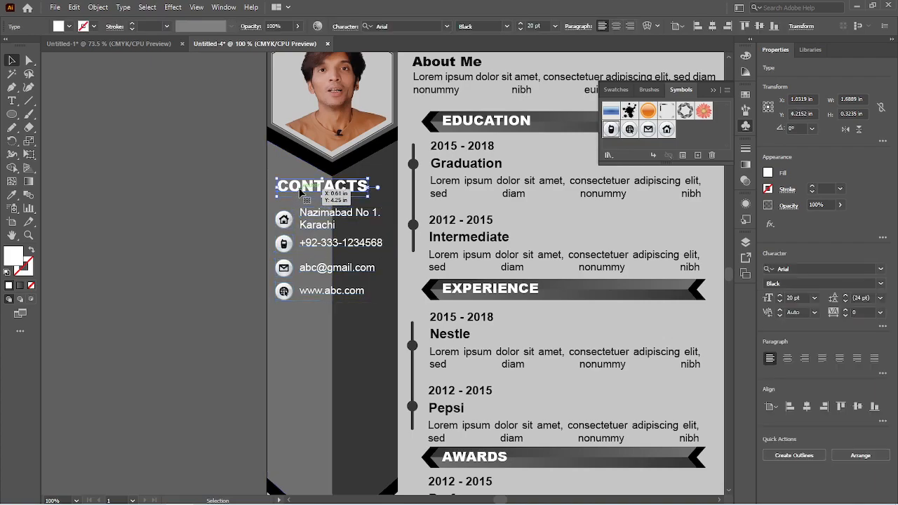
pyautogui.moveTo(301, 190); pyautogui.dragTo(309, 332)
pyautogui.click(210, 224)
pyautogui.doubleClick(309, 331)
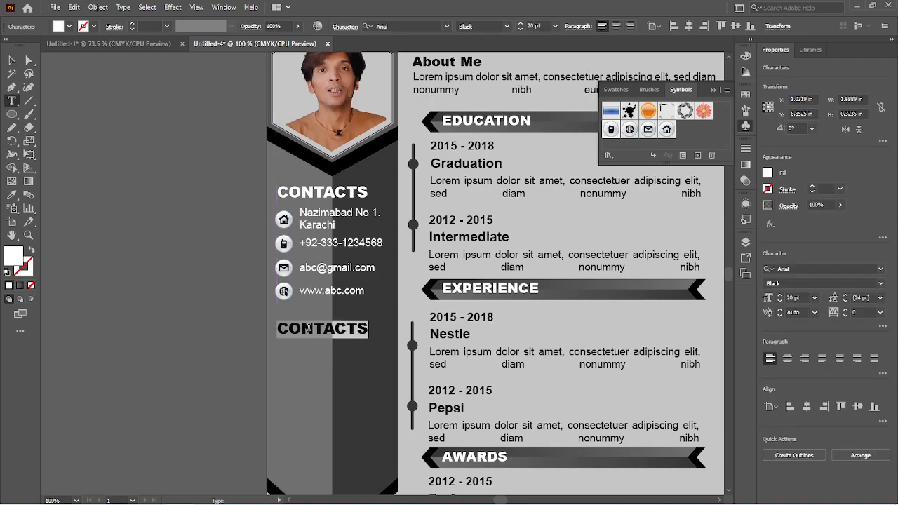
pyautogui.write('lan')
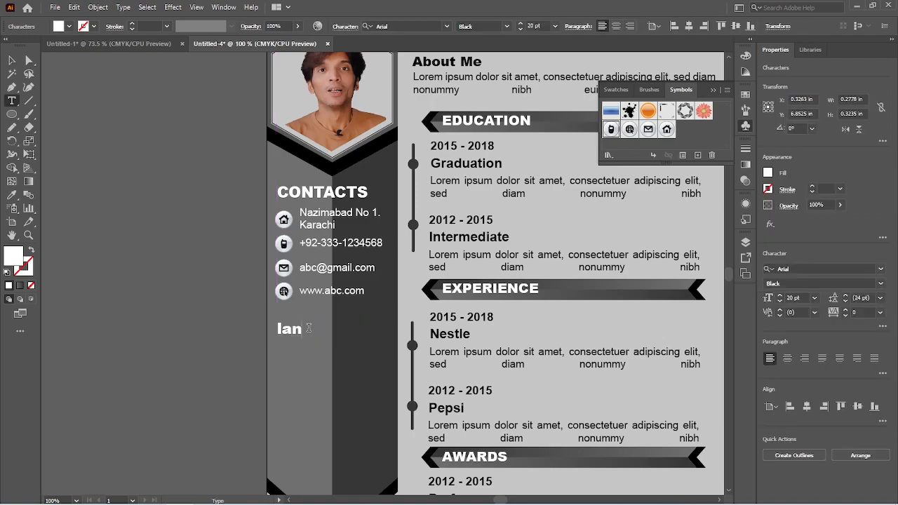
pyautogui.write('LANGUAG')
pyautogui.write('3')
pyautogui.press('BackSpace')
pyautogui.write('E')
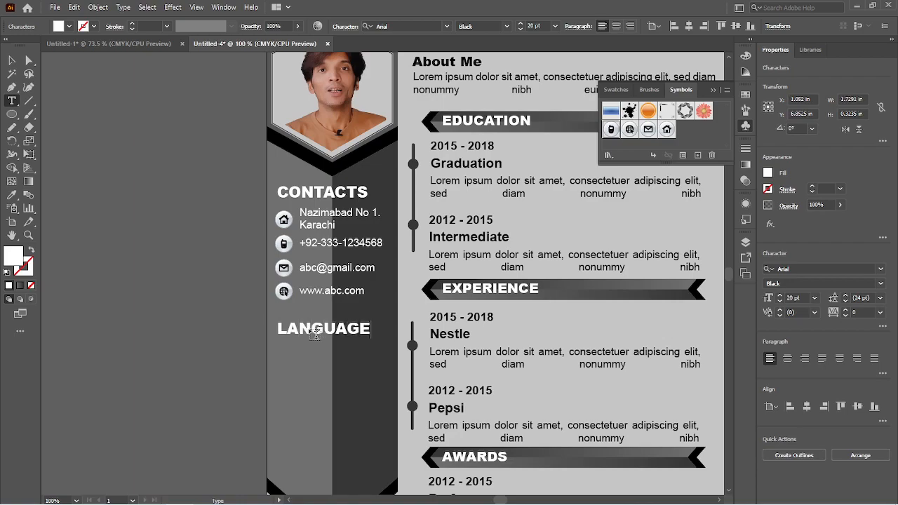
pyautogui.press('Escape')
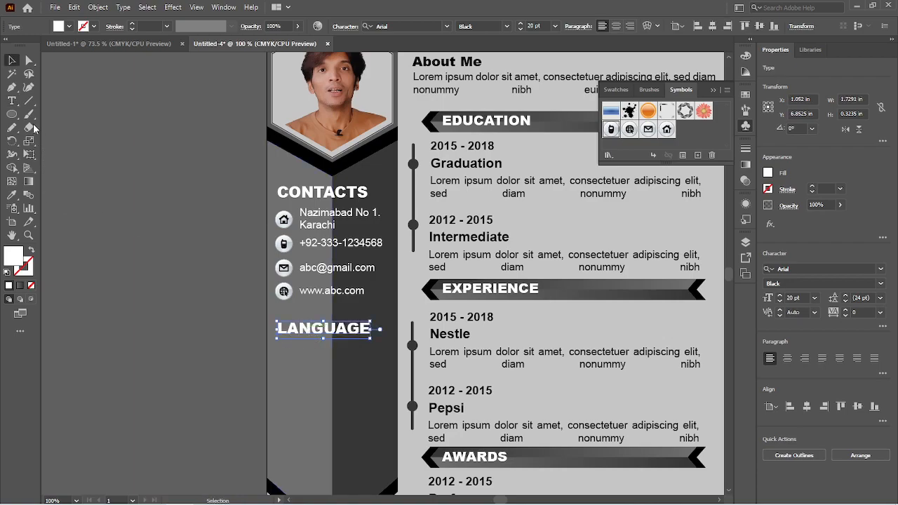
# Step: Create a point text object on the pasteboard left of the page and type URDU
pyautogui.click(13, 101)
pyautogui.click(103, 187)
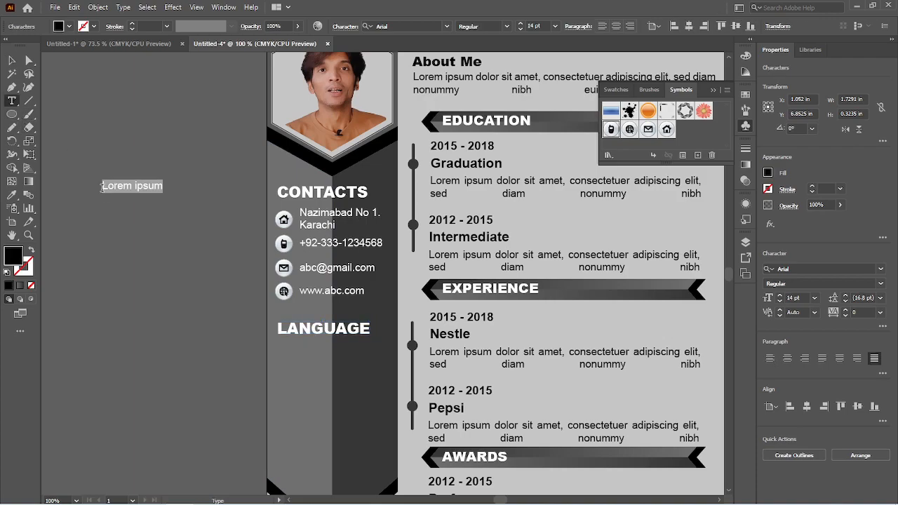
pyautogui.write('urDU')
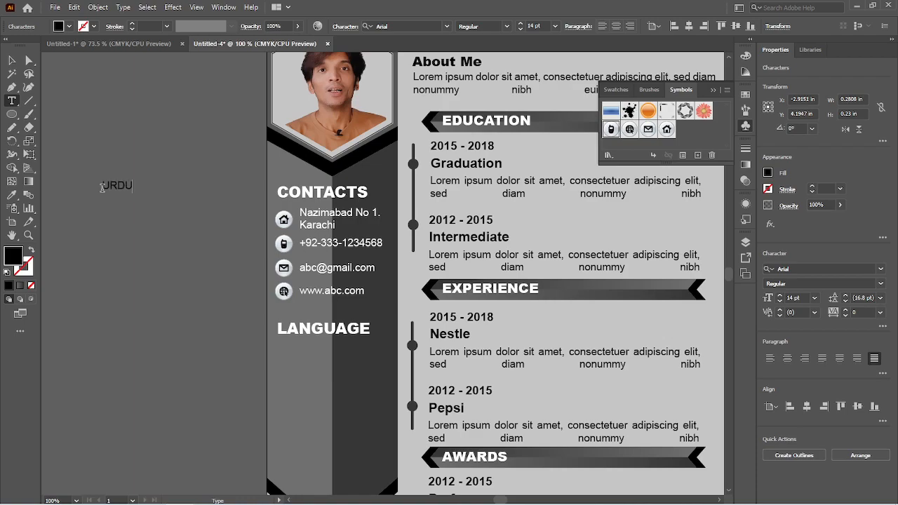
# Step: Duplicate the URDU label and retype the copy as ENGLISH
pyautogui.press('Escape')
pyautogui.moveTo(102, 190); pyautogui.dragTo(120, 209)
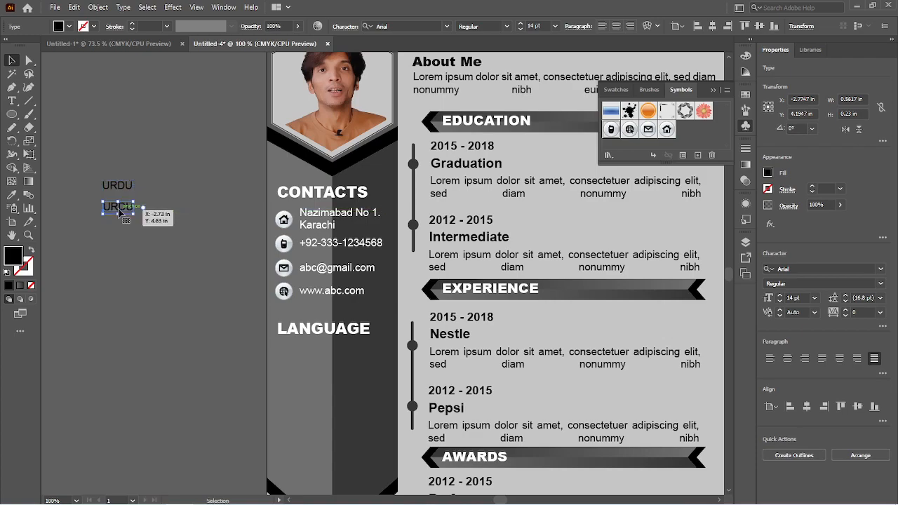
pyautogui.doubleClick(120, 209)
pyautogui.doubleClick(118, 210)
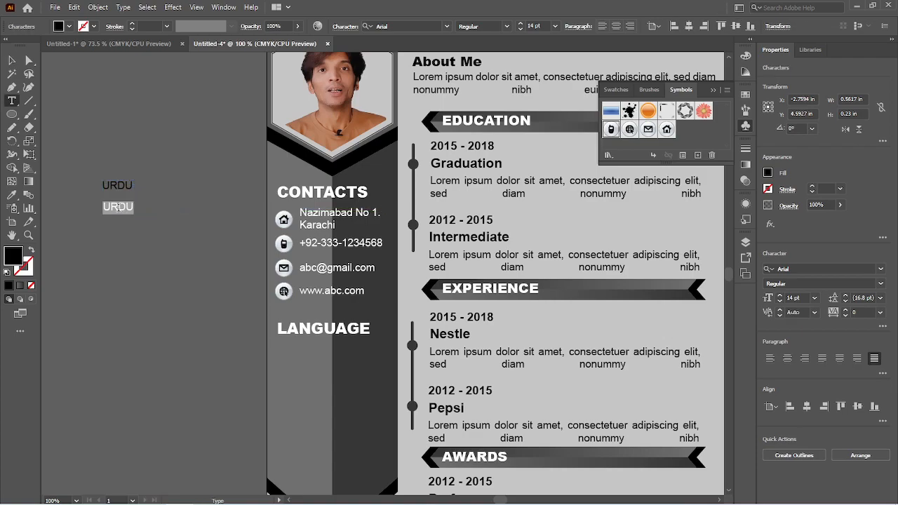
pyautogui.write('e')
pyautogui.press('BackSpace')
pyautogui.write('ENGLISH')
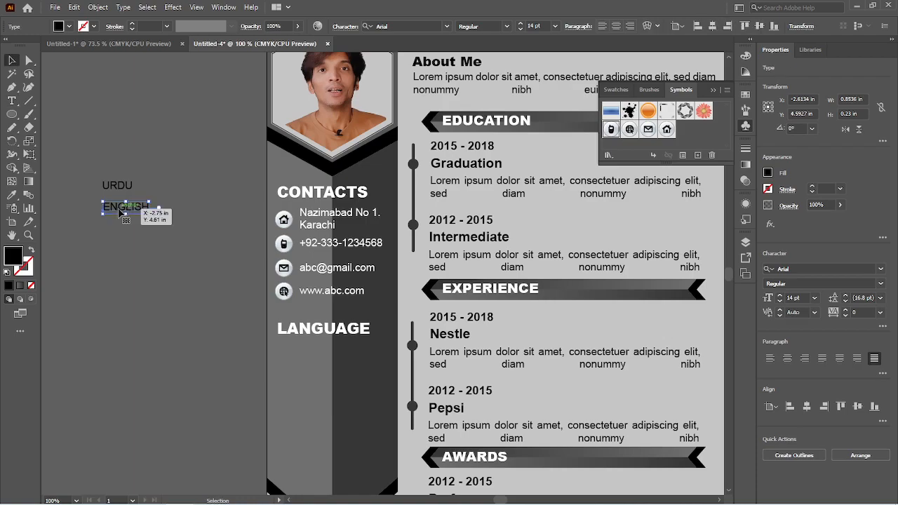
# Step: Stack URDU and ENGLISH under the LANGUAGE heading and make both labels white
pyautogui.moveTo(127, 184); pyautogui.dragTo(312, 352)
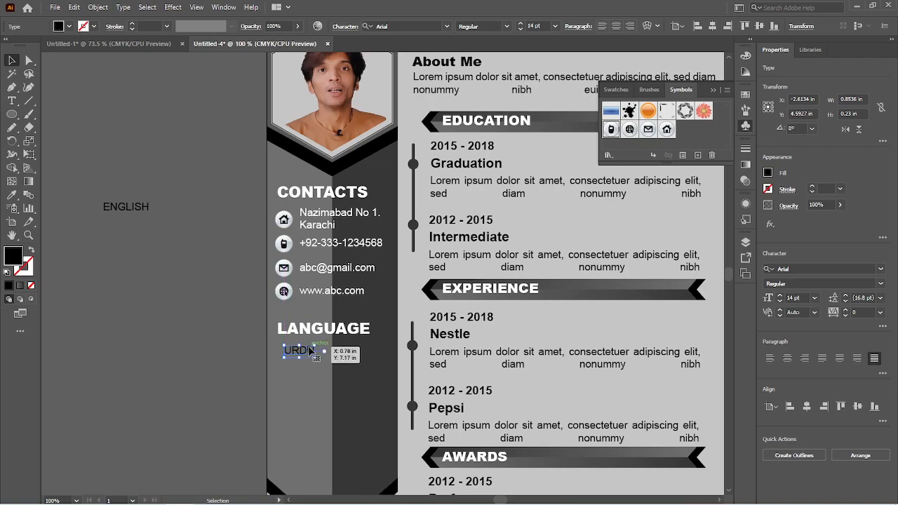
pyautogui.moveTo(134, 206); pyautogui.dragTo(313, 372)
pyautogui.keyDown('shift'); pyautogui.click(288, 354); pyautogui.keyUp('shift')
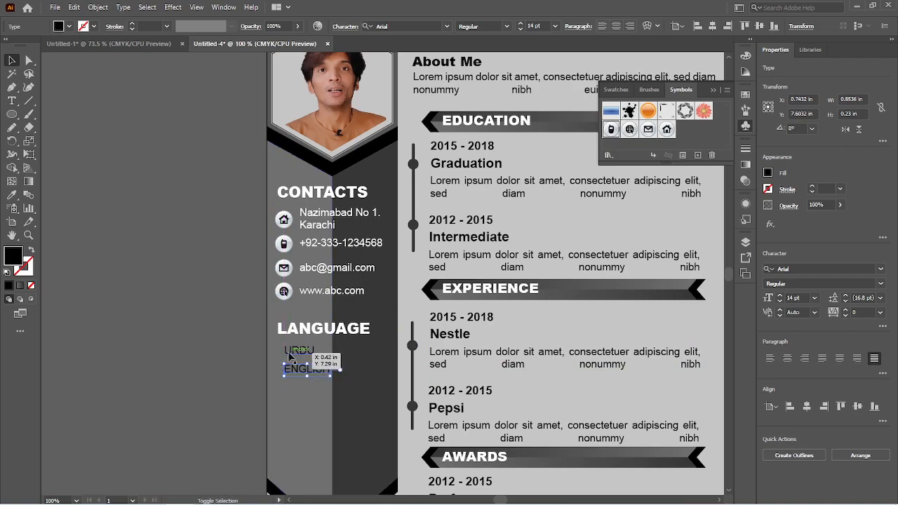
pyautogui.click(768, 176)
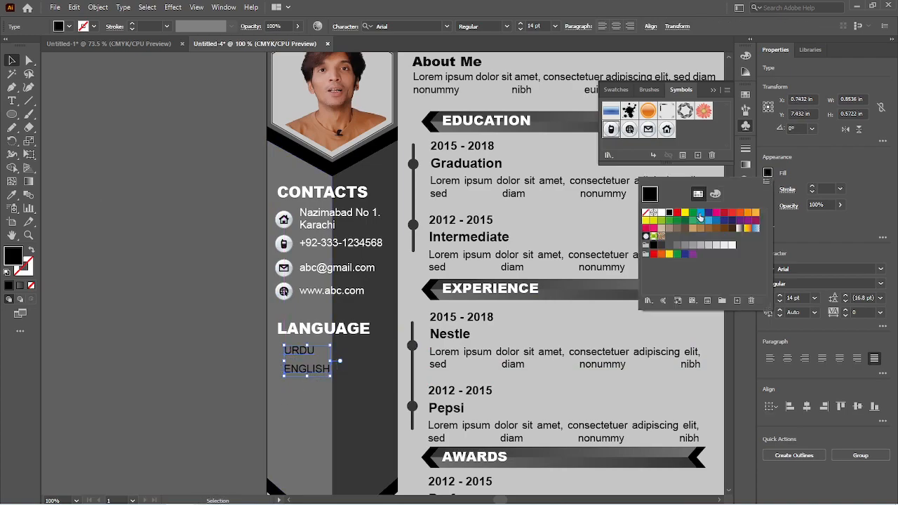
pyautogui.click(662, 212)
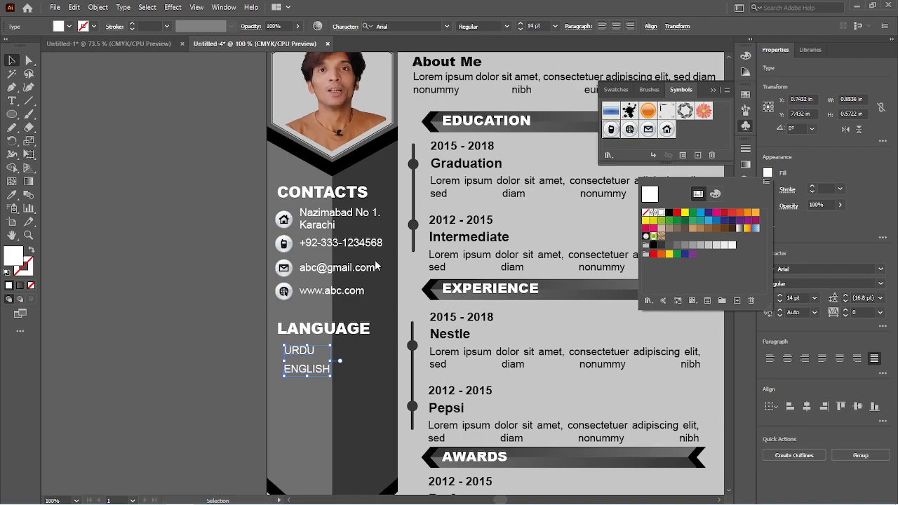
pyautogui.click(106, 251)
pyautogui.click(106, 251)
pyautogui.moveTo(12, 115); pyautogui.dragTo(43, 161)
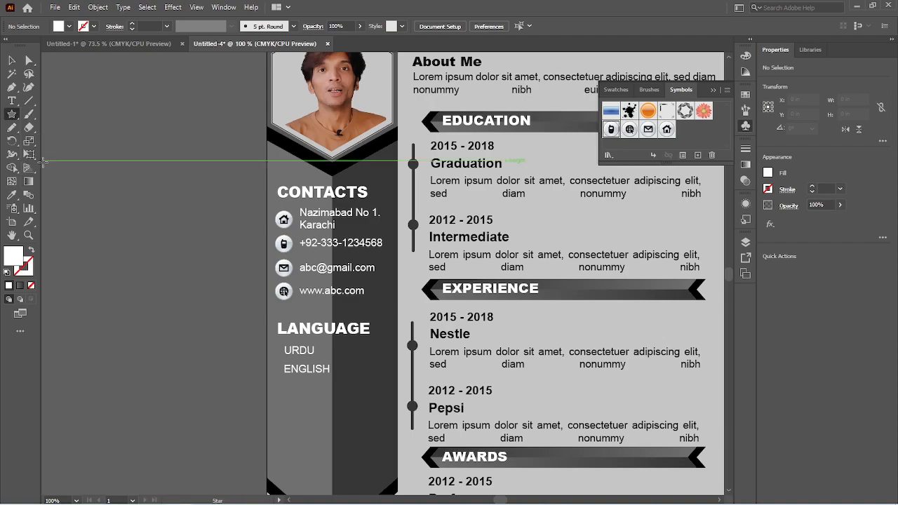
# Step: Draw a small star, repeat it into a grouped row of five, and duplicate the row
pyautogui.moveTo(114, 190); pyautogui.dragTo(131, 194)
pyautogui.press('v')
pyautogui.click(120, 203)
pyautogui.hotkey('ctrl', 'd')
pyautogui.hotkey('ctrl', 'd')
pyautogui.hotkey('ctrl', 'd')
pyautogui.click(137, 226)
pyautogui.moveTo(159, 201)
pyautogui.mouseDown()
pyautogui.moveTo(181, 209)
pyautogui.moveTo(162, 195)
pyautogui.moveTo(151, 216)
pyautogui.mouseUp()
pyautogui.press('a')
pyautogui.press('v')
pyautogui.hotkey('ctrl', 'g')
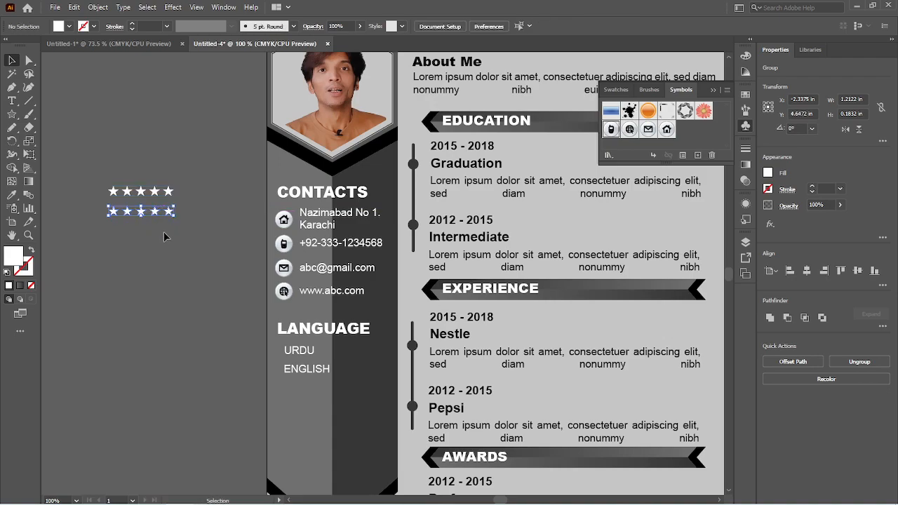
# Step: Turn the last two stars of the second row into hollow white outlines
pyautogui.click(166, 233)
pyautogui.press('a')
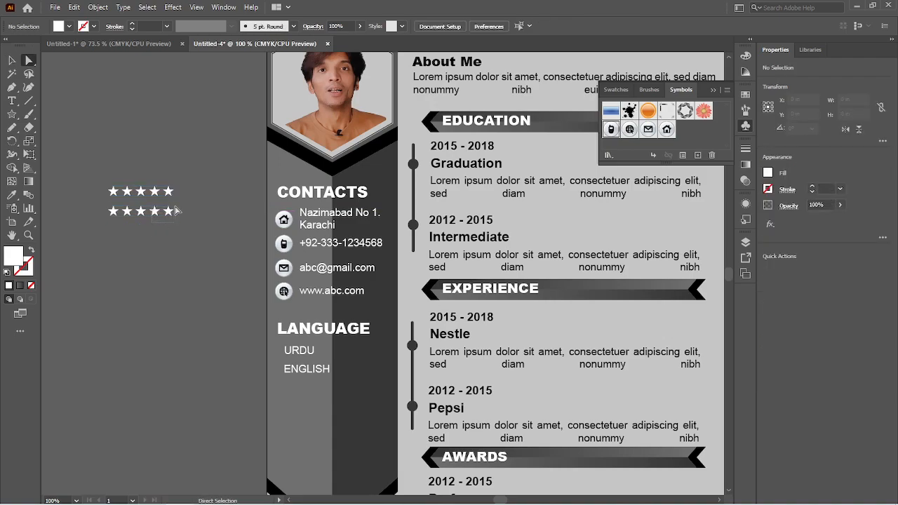
pyautogui.moveTo(175, 205); pyautogui.dragTo(177, 205)
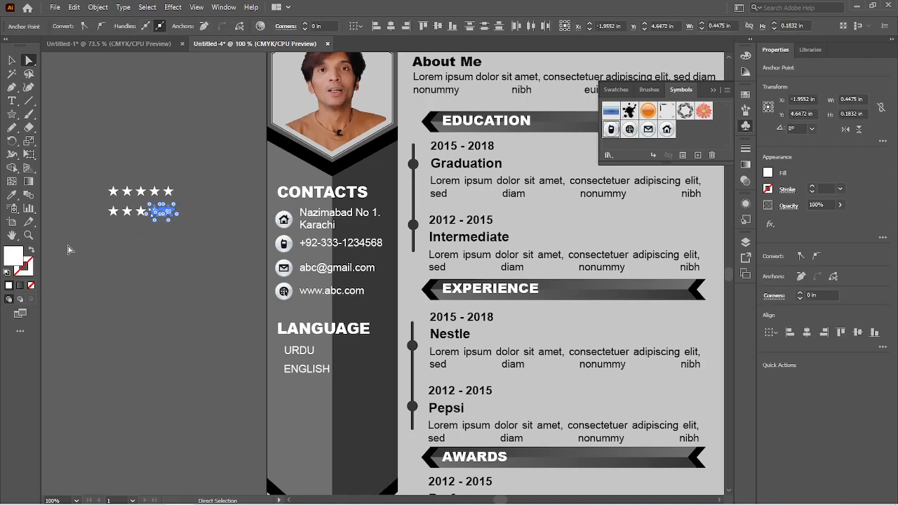
pyautogui.click(32, 252)
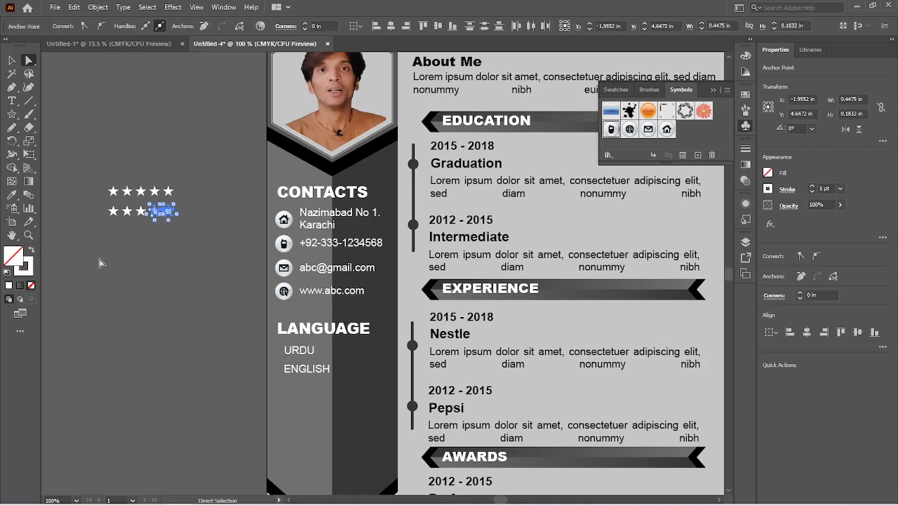
pyautogui.press('v')
pyautogui.click(119, 269)
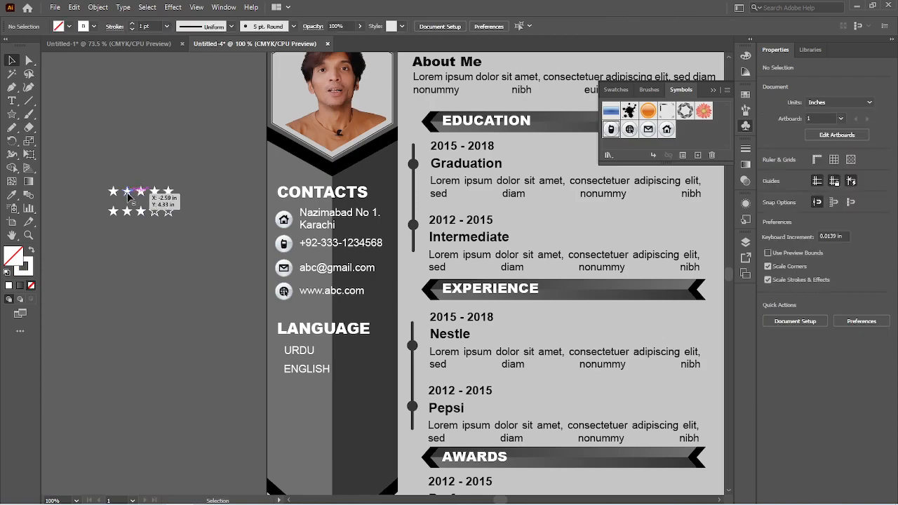
# Step: Place the five-star row beside URDU and the three-star row beside ENGLISH, slightly smaller
pyautogui.moveTo(172, 216); pyautogui.dragTo(340, 355)
pyautogui.moveTo(156, 218); pyautogui.dragTo(384, 373)
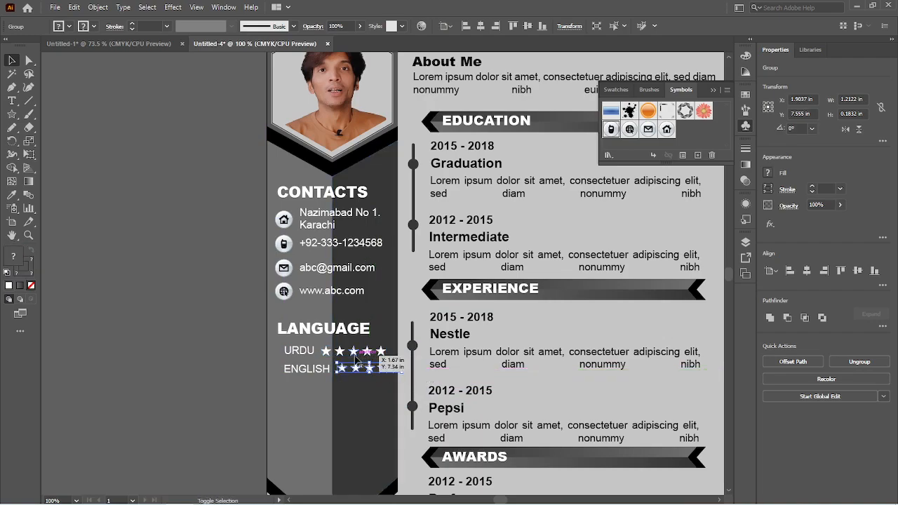
pyautogui.keyDown('shift'); pyautogui.click(366, 352); pyautogui.keyUp('shift')
pyautogui.moveTo(402, 373); pyautogui.dragTo(399, 370)
pyautogui.click(217, 371)
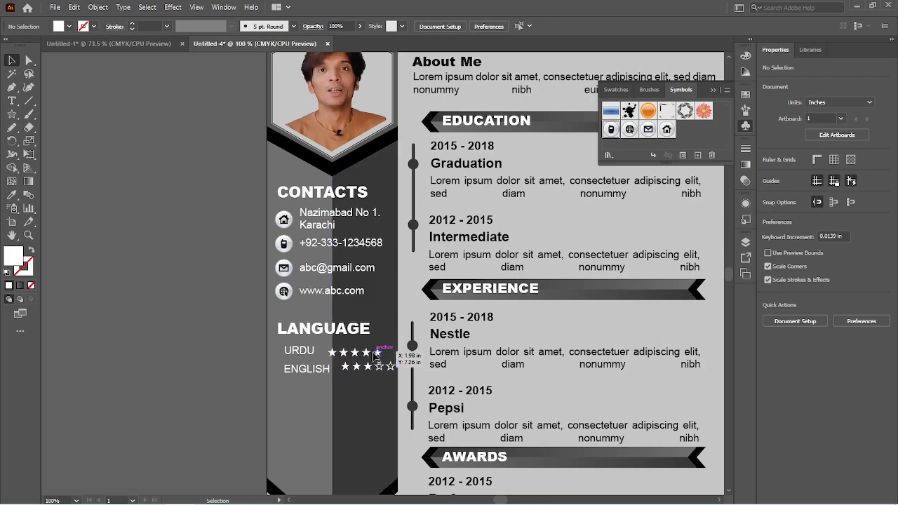
# Step: Vertically centre each star row on its URDU or ENGLISH label
pyautogui.click(374, 354)
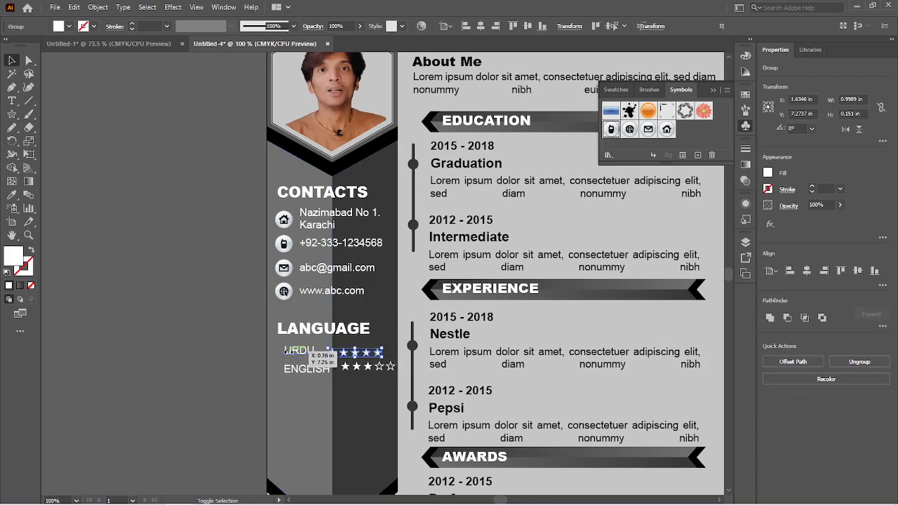
pyautogui.keyDown('shift'); pyautogui.click(286, 352); pyautogui.keyUp('shift')
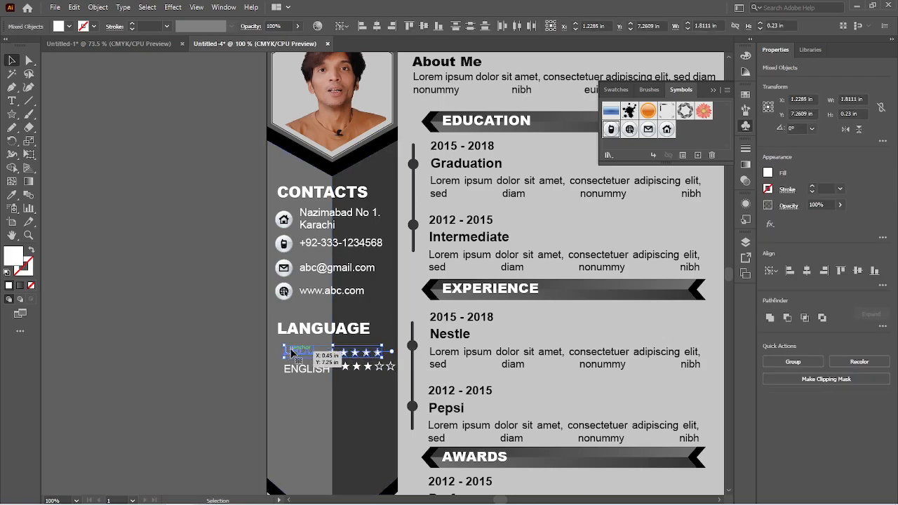
pyautogui.click(858, 272)
pyautogui.click(125, 356)
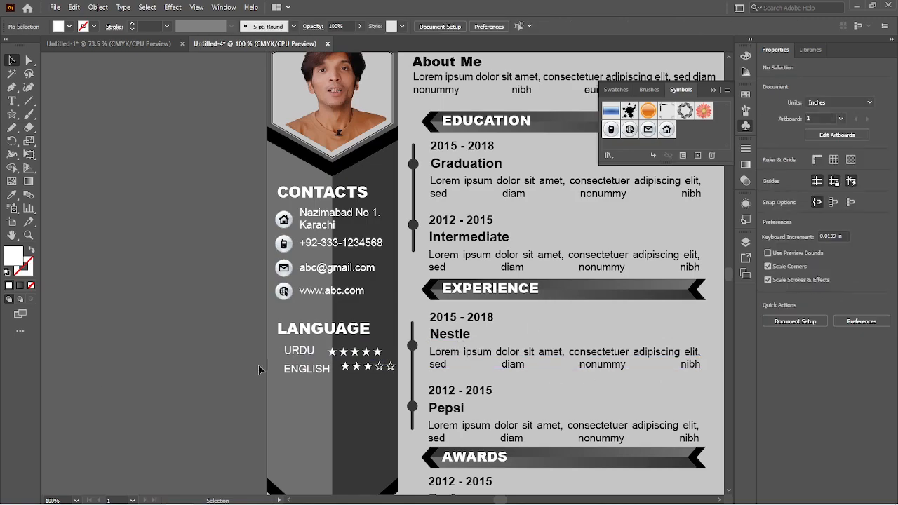
pyautogui.click(315, 371)
pyautogui.keyDown('shift'); pyautogui.click(353, 367); pyautogui.keyUp('shift')
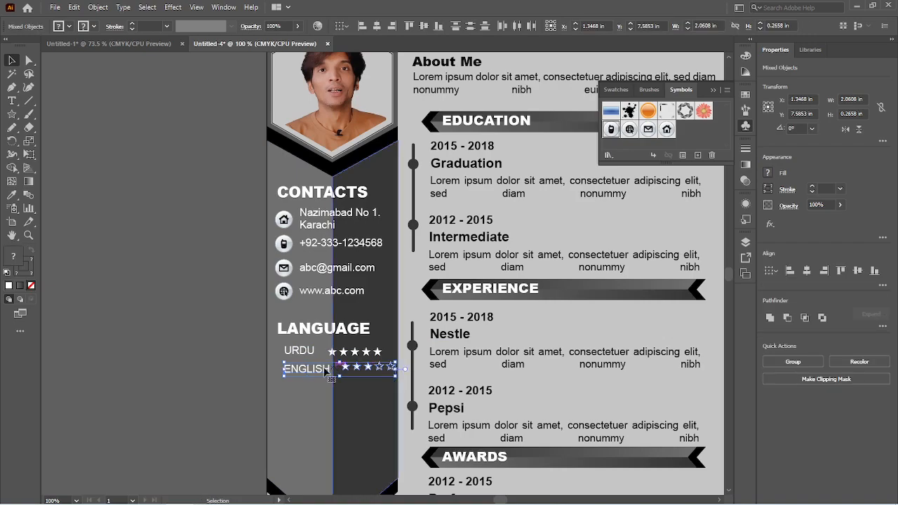
pyautogui.click(324, 369)
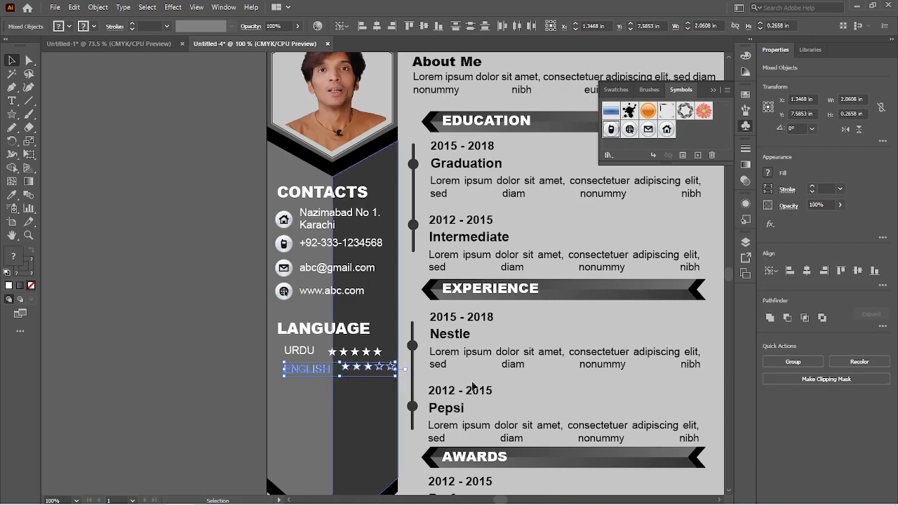
pyautogui.click(857, 271)
pyautogui.click(100, 357)
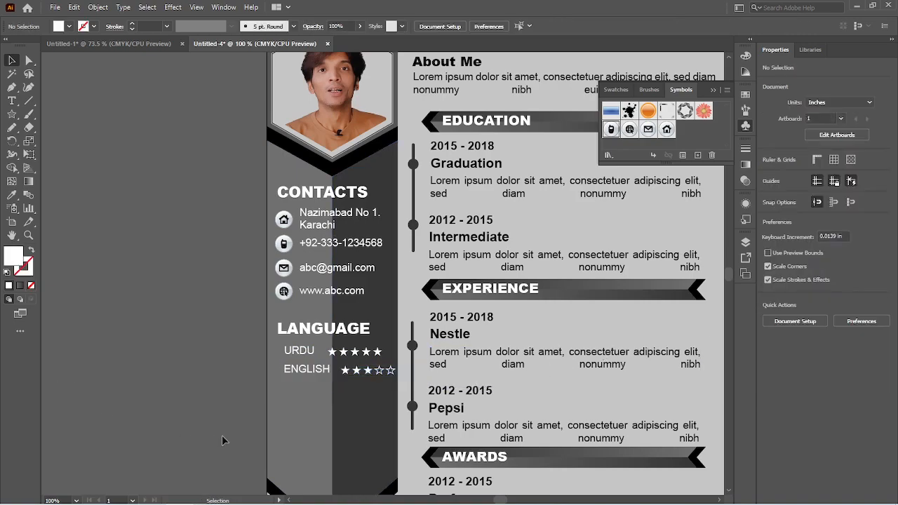
# Step: Shift both language rows, labels and stars, slightly to the left
pyautogui.scroll(2, 287, 416)
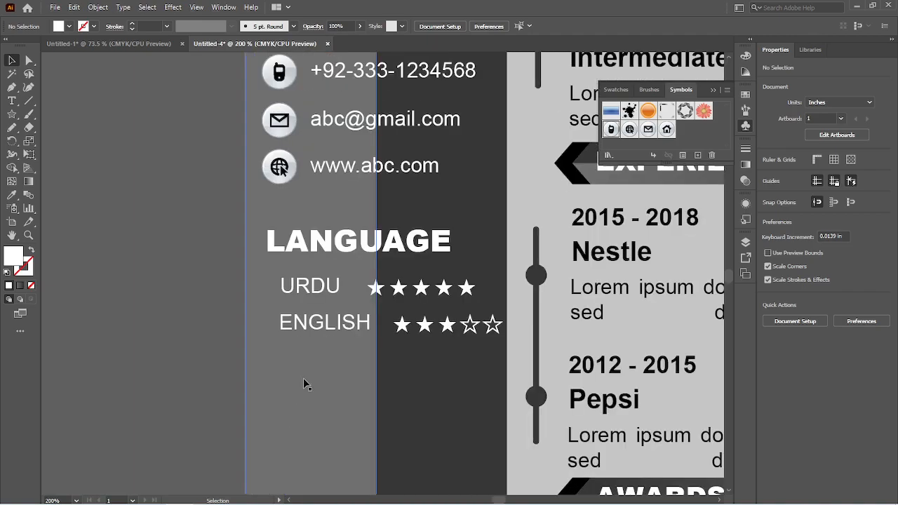
pyautogui.click(306, 328)
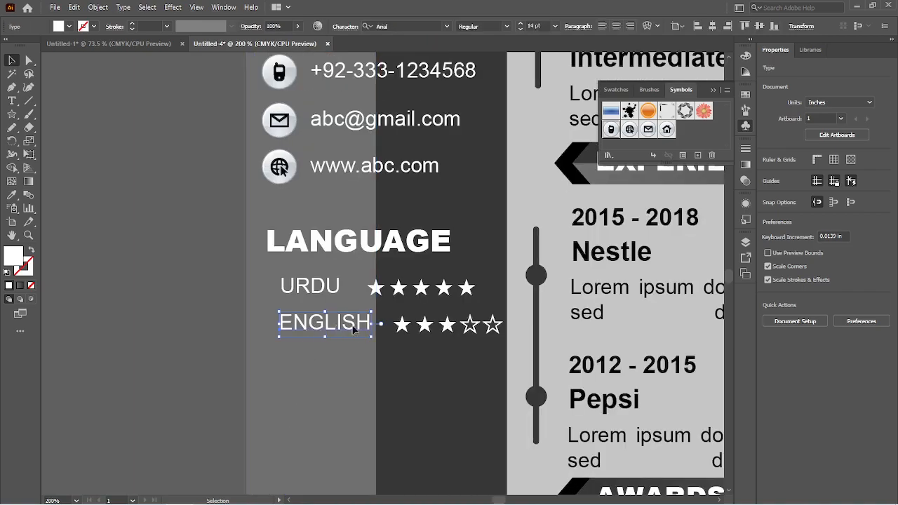
pyautogui.keyDown('shift'); pyautogui.click(398, 330); pyautogui.keyUp('shift')
pyautogui.keyDown('shift'); pyautogui.click(299, 288); pyautogui.keyUp('shift')
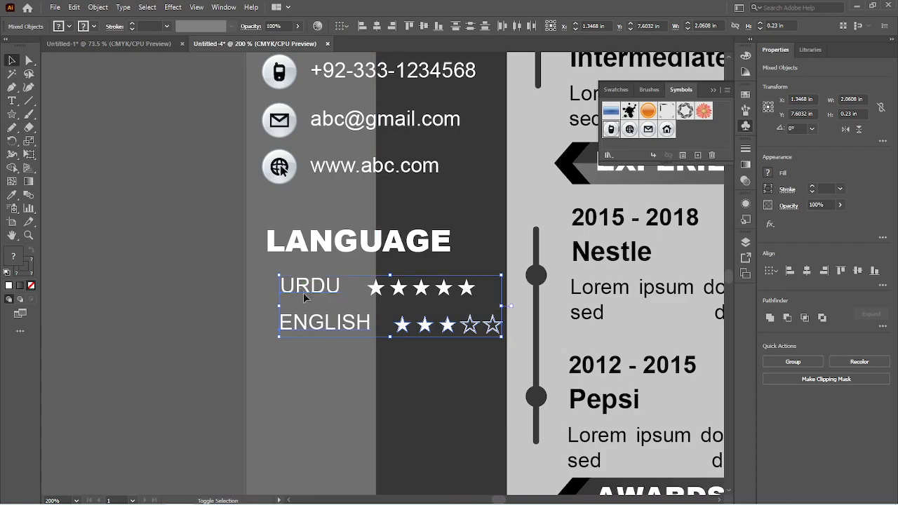
pyautogui.moveTo(411, 293); pyautogui.dragTo(402, 295)
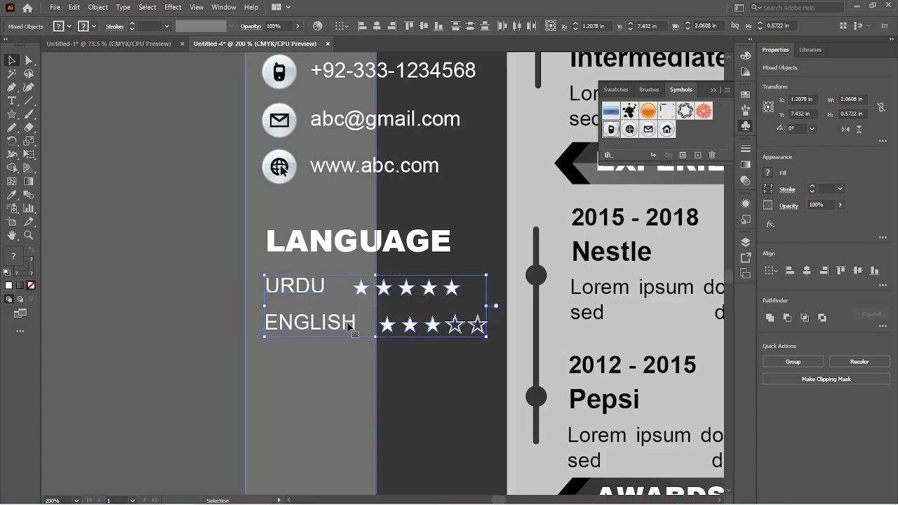
pyautogui.click(189, 308)
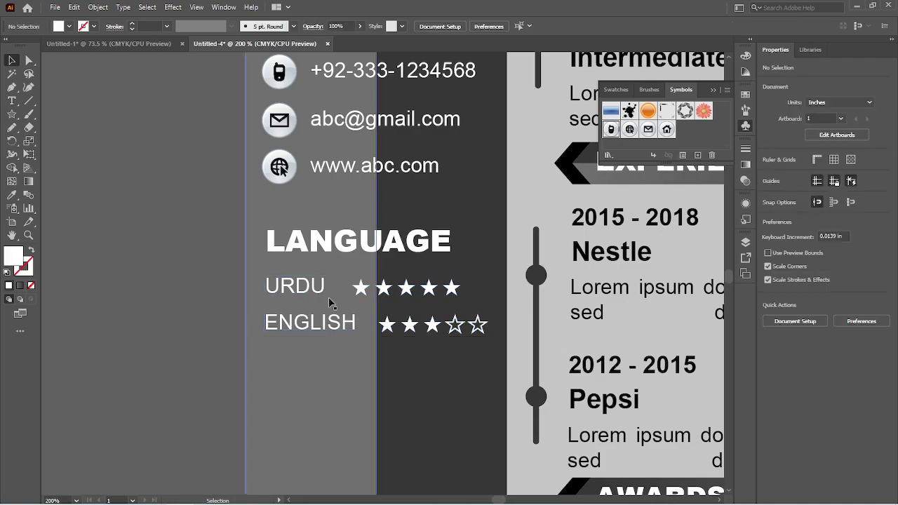
# Step: Left-align the URDU and ENGLISH star ratings with each other
pyautogui.click(386, 293)
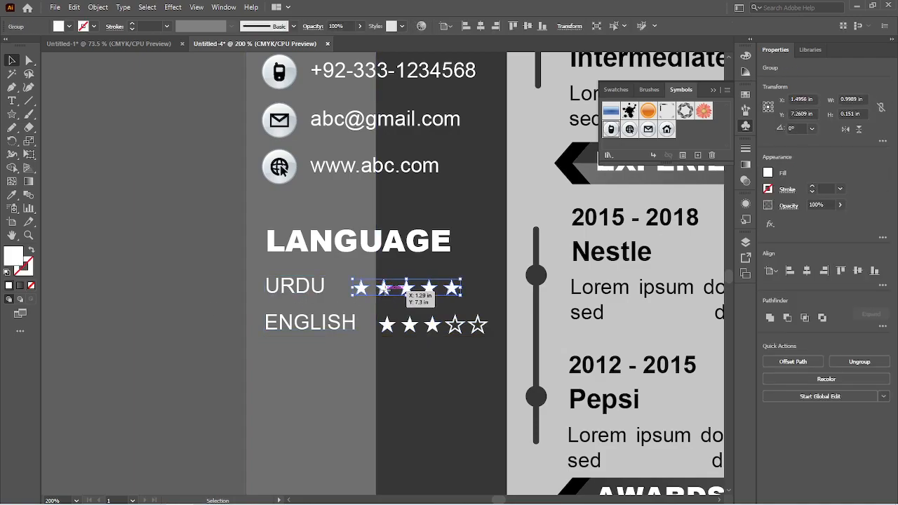
pyautogui.keyDown('shift'); pyautogui.click(388, 325); pyautogui.keyUp('shift')
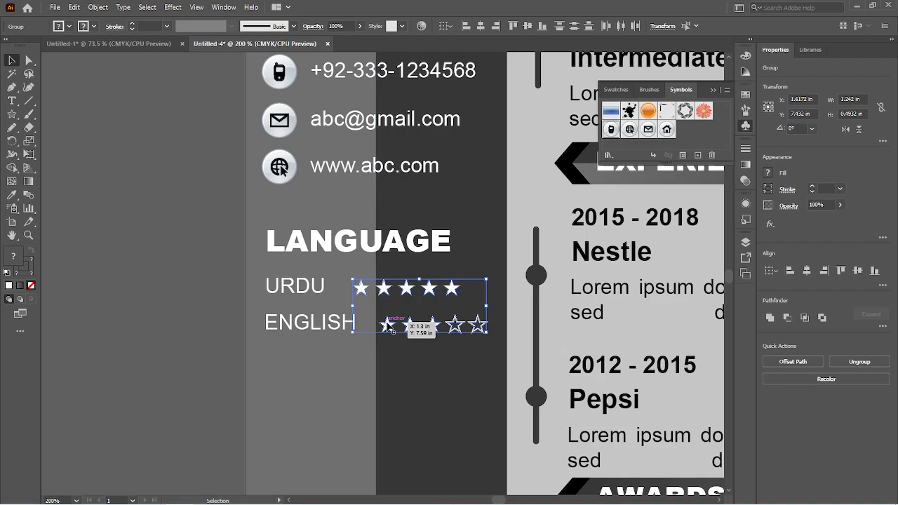
pyautogui.click(791, 272)
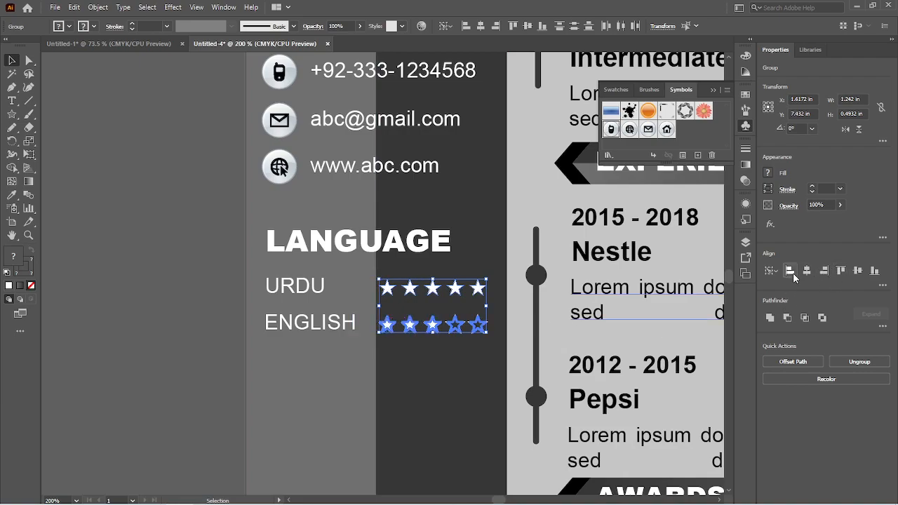
pyautogui.click(203, 314)
pyautogui.scroll(-2, 229, 339)
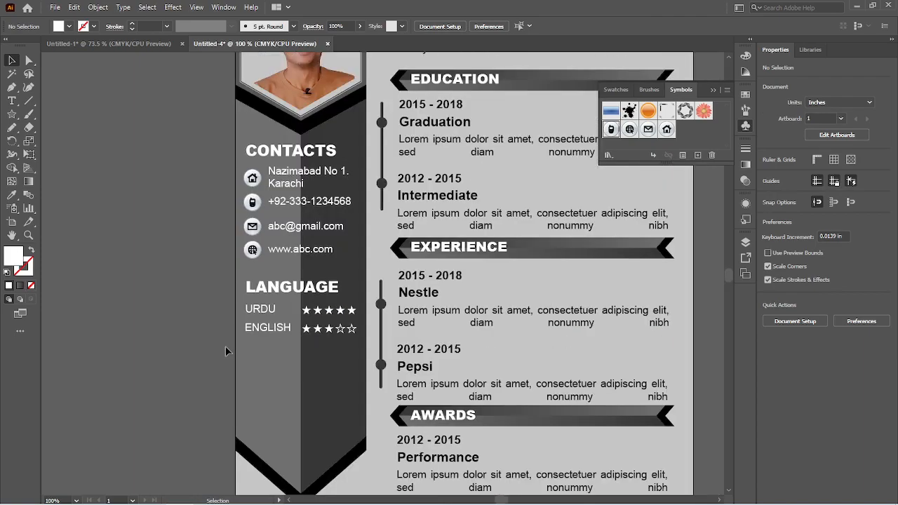
# Step: Copy the LANGUAGE heading below the ratings and retype it as SKILLS
pyautogui.moveTo(290, 298); pyautogui.dragTo(287, 364)
pyautogui.doubleClick(285, 361)
pyautogui.doubleClick(284, 360)
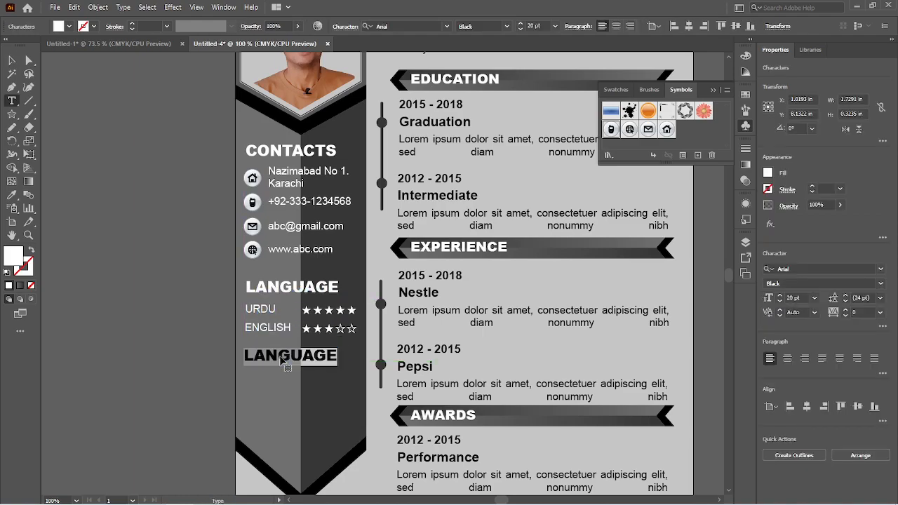
pyautogui.write('SKILLS')
pyautogui.press('Escape')
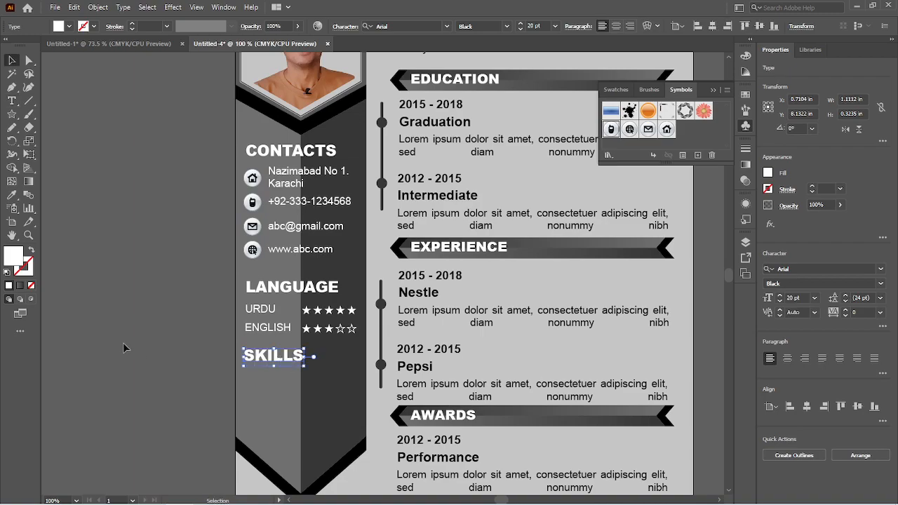
pyautogui.click(123, 344)
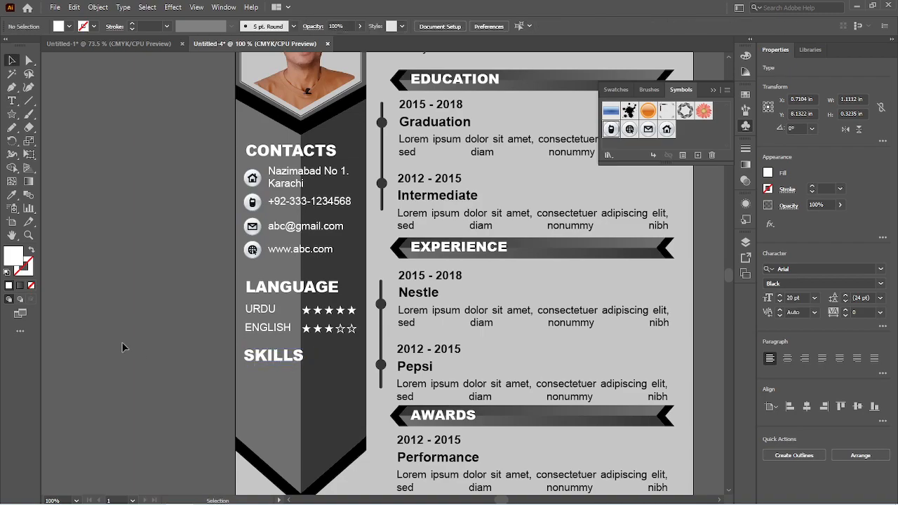
# Step: Place two URDU copies under SKILLS and retype the first as Adobe Illustrator
pyautogui.click(256, 314)
pyautogui.moveTo(256, 314); pyautogui.dragTo(255, 402)
pyautogui.click(148, 373)
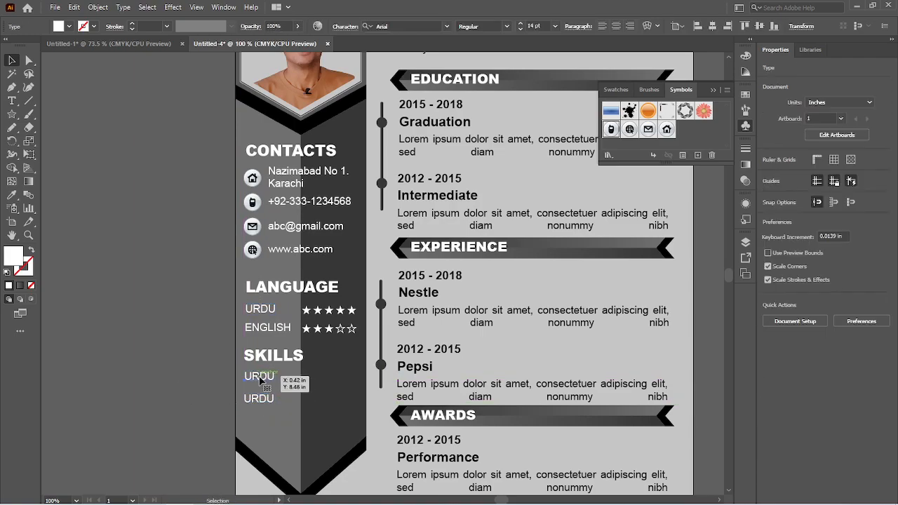
pyautogui.press('t')
pyautogui.click(259, 377)
pyautogui.write('aD')
pyautogui.press('BackSpace')
pyautogui.write('Ado')
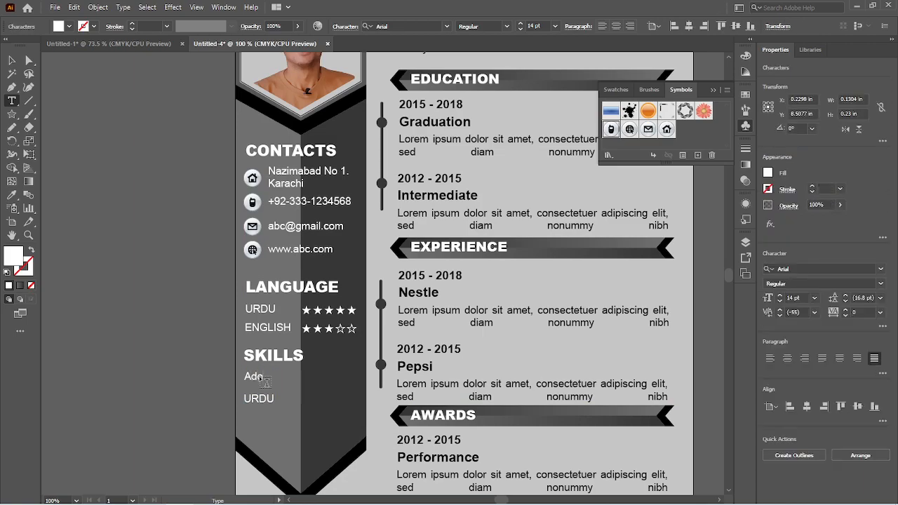
pyautogui.press('BackSpace')
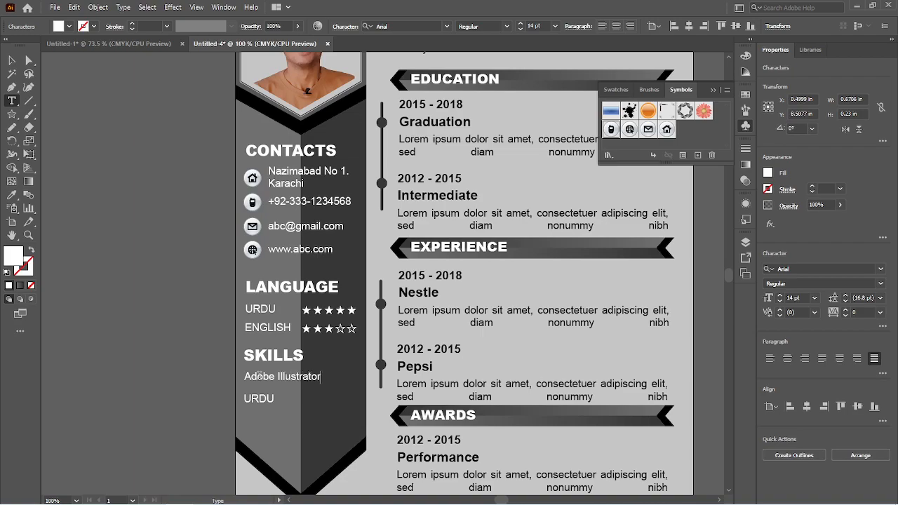
pyautogui.press('Escape')
# Step: Retype the second copy as Adobe Photoshop
pyautogui.press('t')
pyautogui.click(254, 400)
pyautogui.write('Adobe Photoshop')
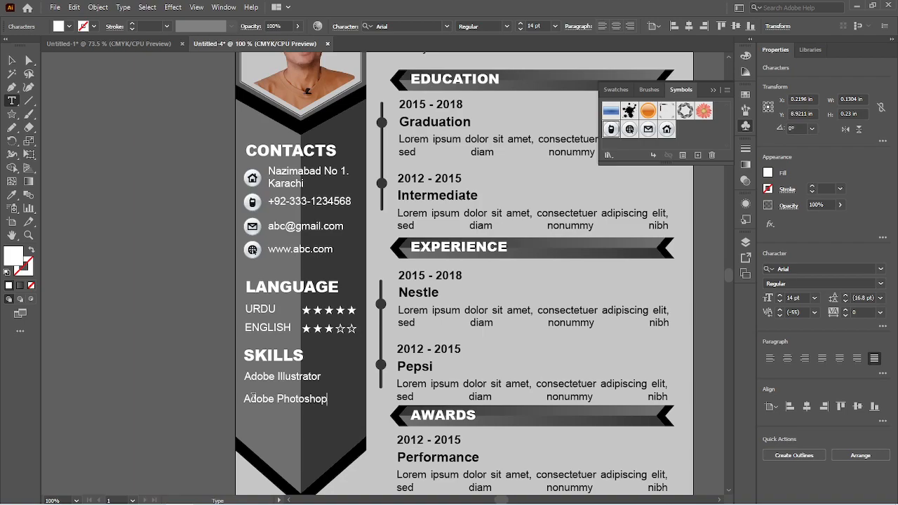
pyautogui.press('Escape')
pyautogui.click(196, 385)
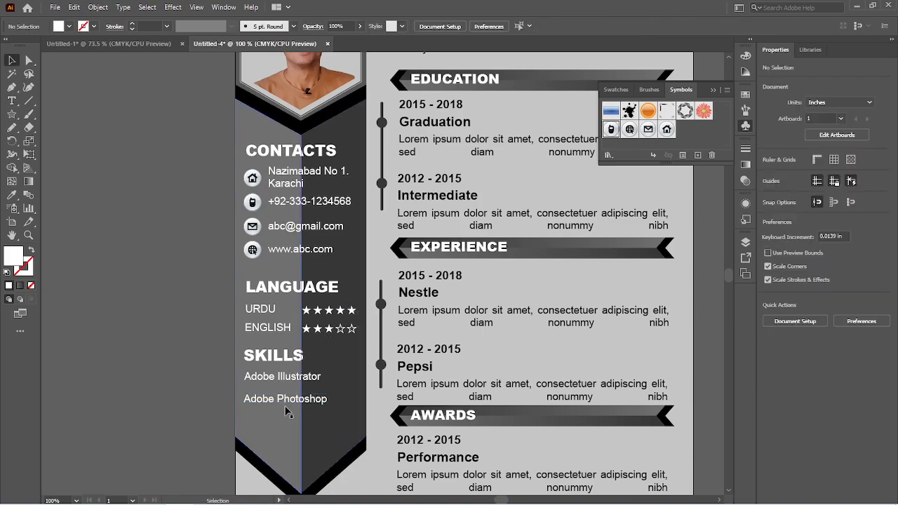
# Step: Lower Adobe Photoshop slightly and put a left-aligned five-star rating under Adobe Illustrator
pyautogui.moveTo(284, 402); pyautogui.dragTo(285, 410)
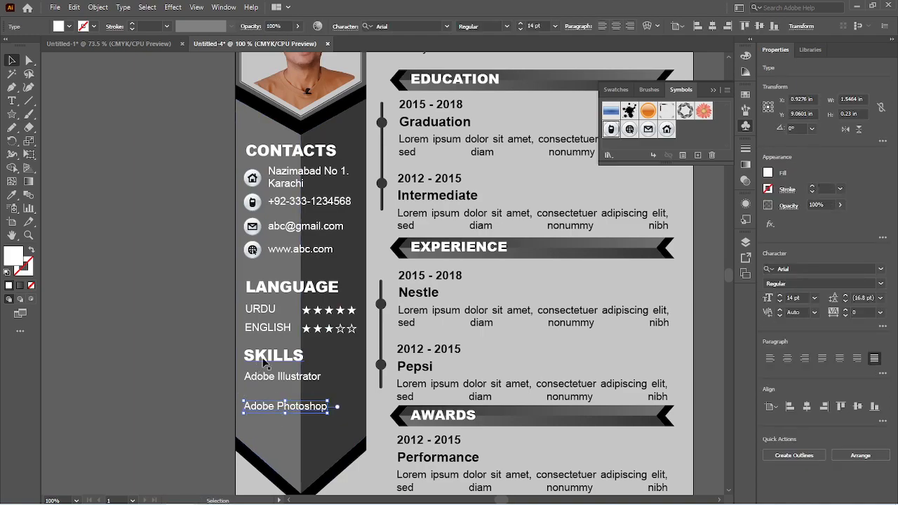
pyautogui.click(314, 336)
pyautogui.hotkey('ctrl', 'z')
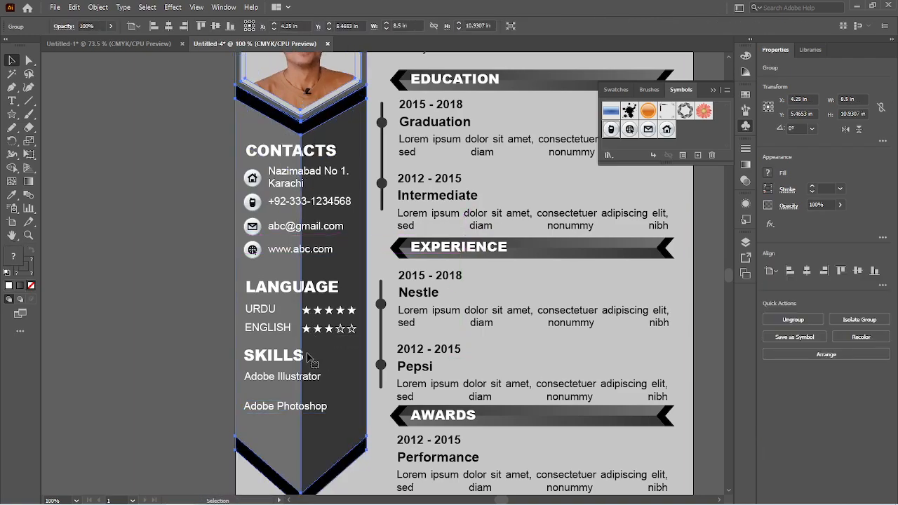
pyautogui.click(331, 314)
pyautogui.moveTo(330, 314); pyautogui.dragTo(273, 393)
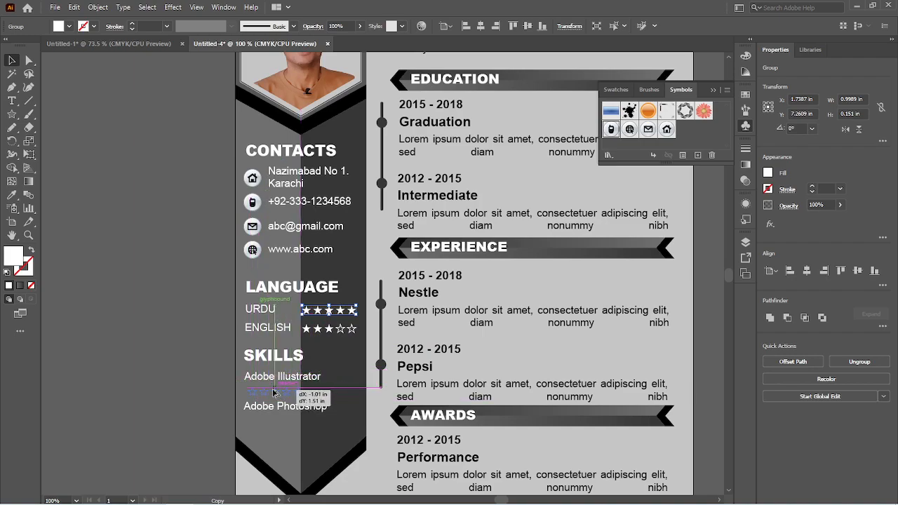
pyautogui.moveTo(274, 393); pyautogui.dragTo(274, 393)
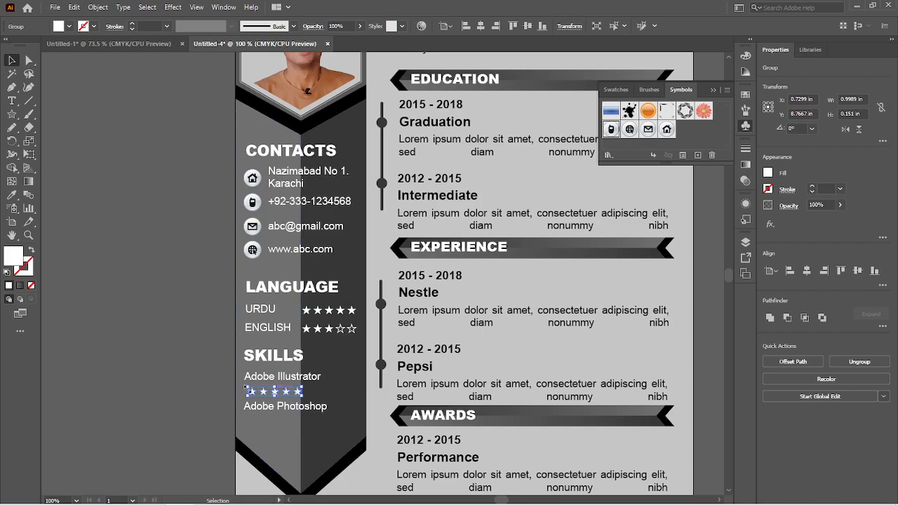
pyautogui.keyDown('shift'); pyautogui.click(266, 381); pyautogui.keyUp('shift')
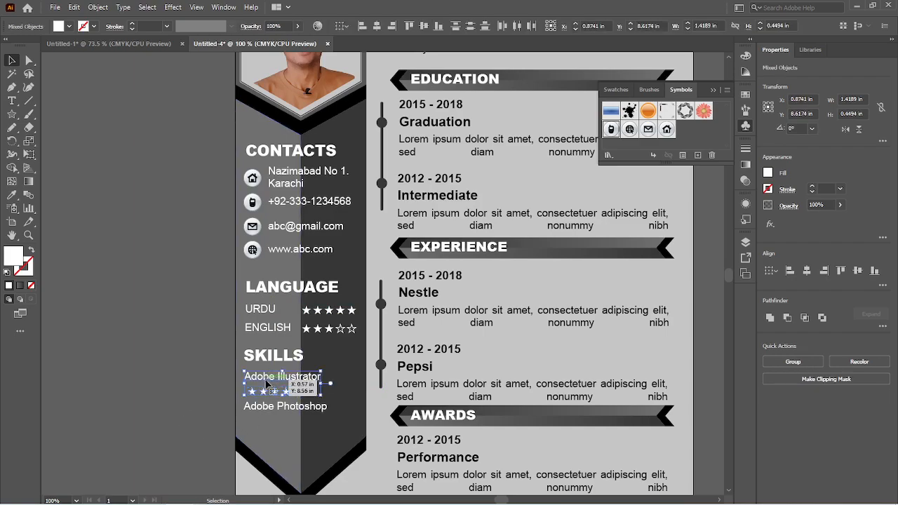
pyautogui.click(790, 271)
pyautogui.click(199, 340)
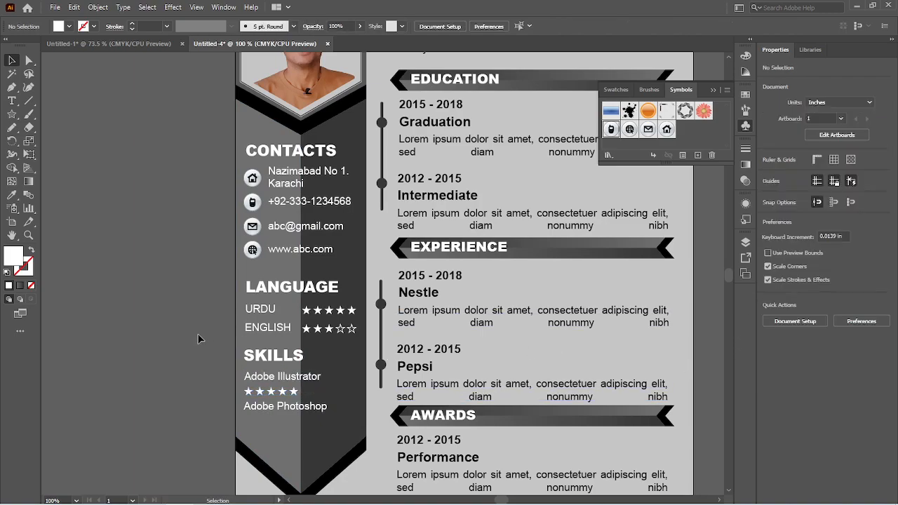
# Step: Copy the three-star rating under Adobe Photoshop and left-align it with the label
pyautogui.click(351, 330)
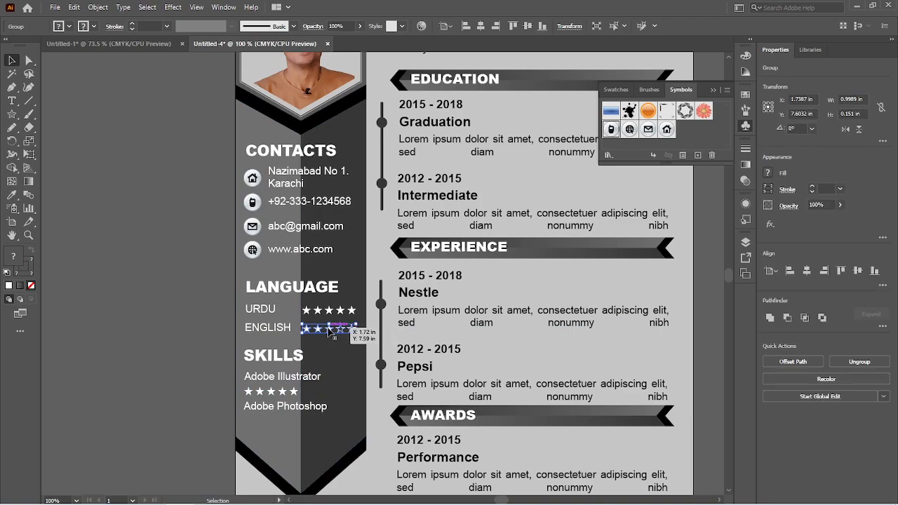
pyautogui.moveTo(351, 331); pyautogui.dragTo(275, 421)
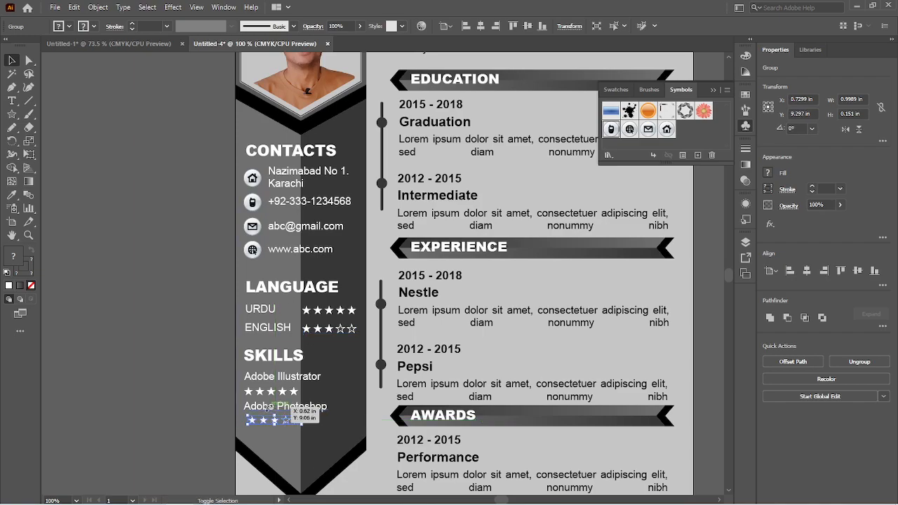
pyautogui.click(263, 410)
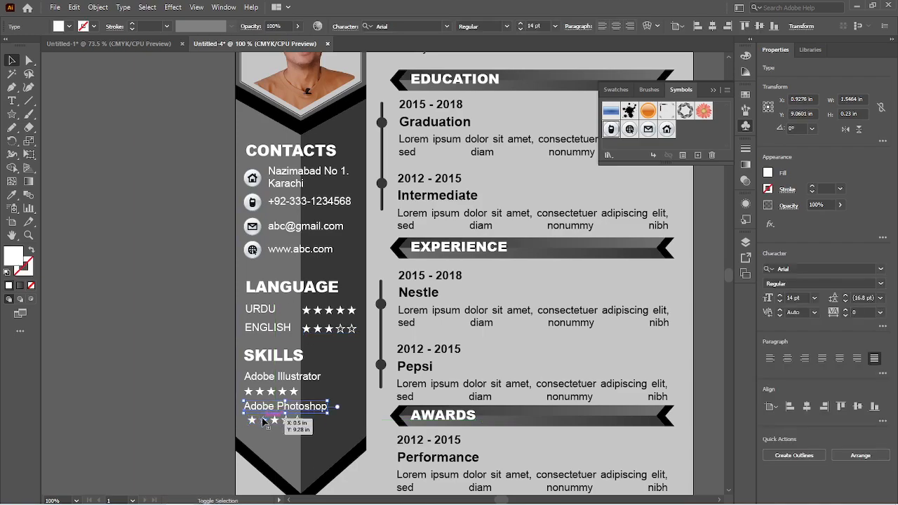
pyautogui.keyDown('shift'); pyautogui.click(263, 426); pyautogui.keyUp('shift')
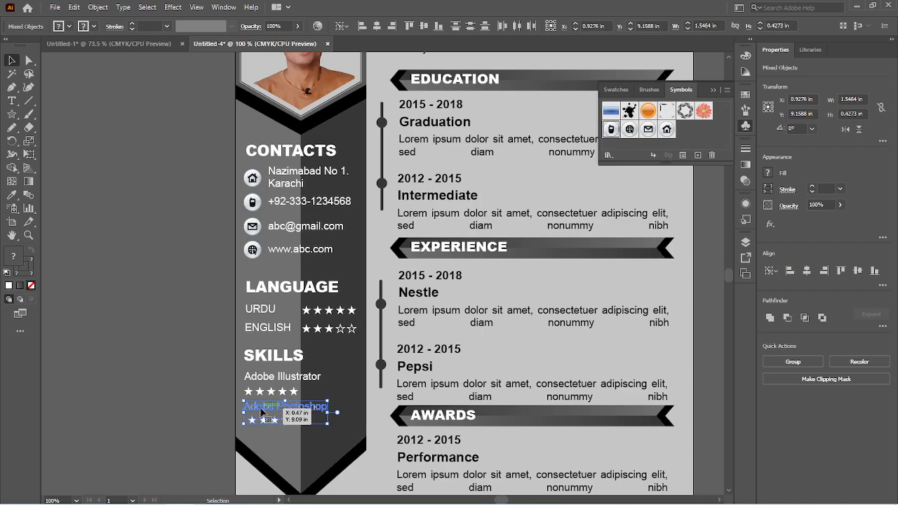
pyautogui.click(791, 271)
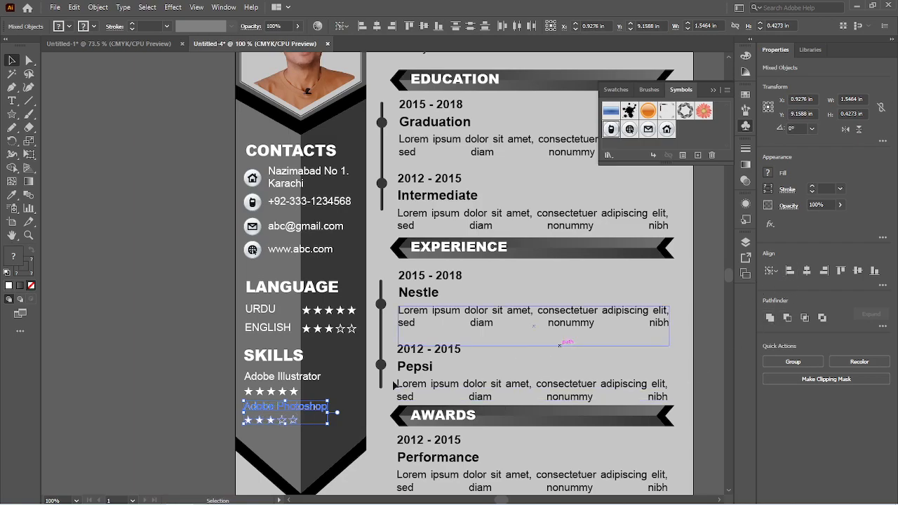
pyautogui.click(121, 374)
# Step: Fit the whole resume page in the window and close the floating Symbols library
pyautogui.scroll(2, 297, 441)
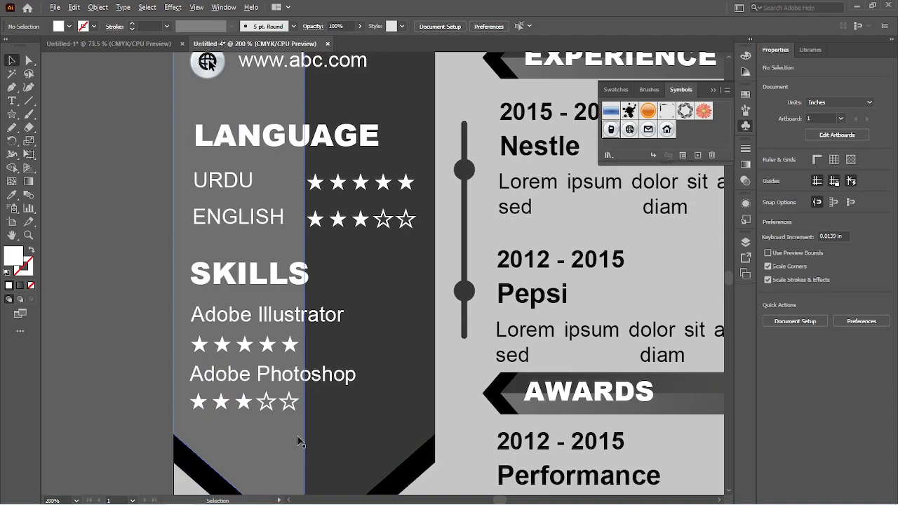
pyautogui.scroll(-3, 297, 435)
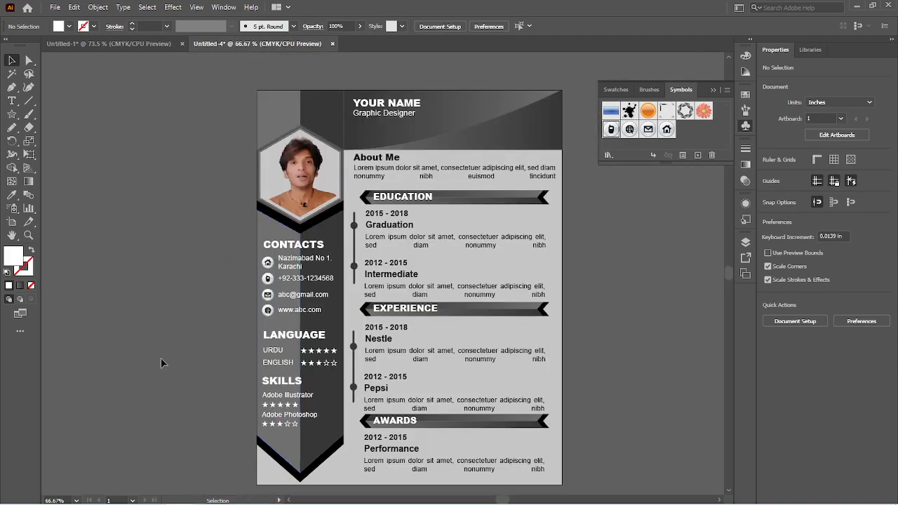
pyautogui.hotkey('ctrl', '0')
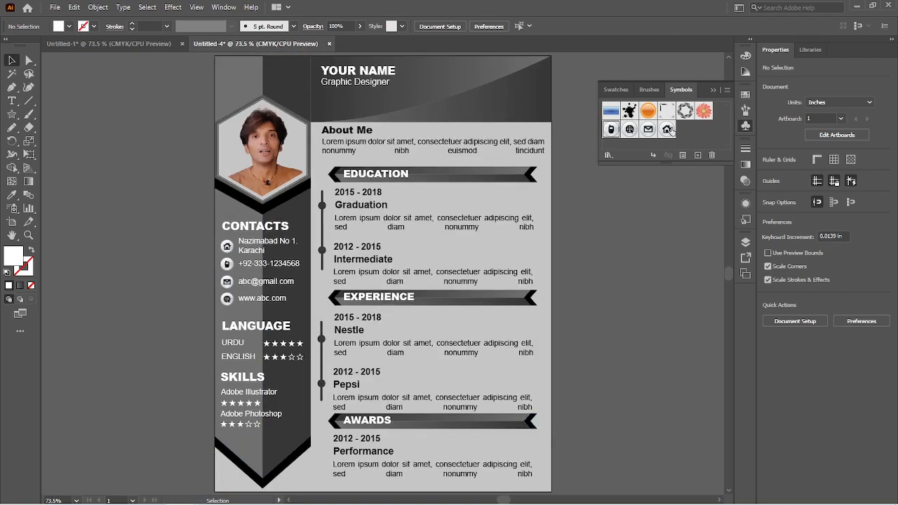
pyautogui.click(712, 89)
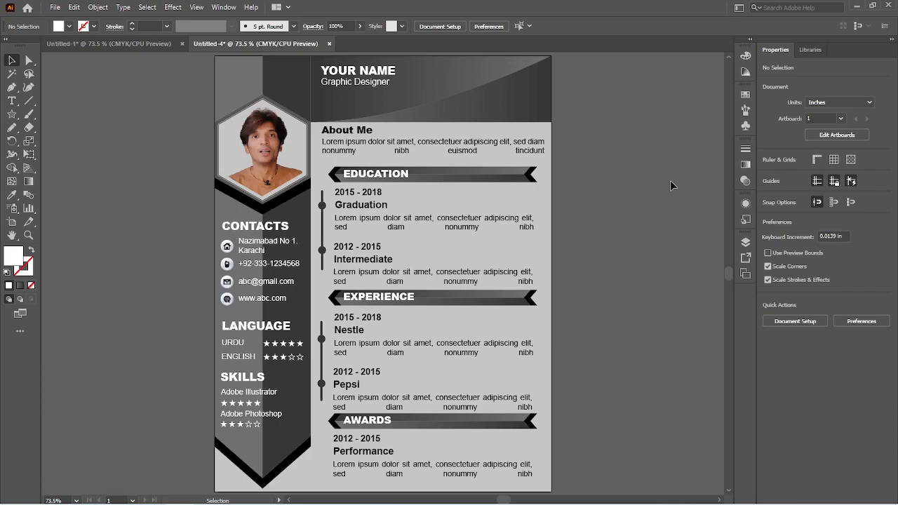
# Step: Ungroup the resume artwork and stretch the left sidebar slightly further down
pyautogui.click(267, 480)
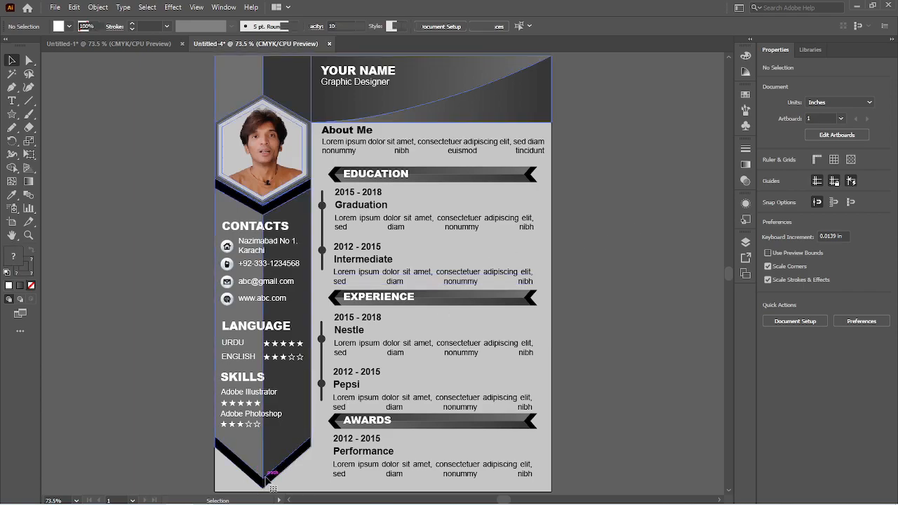
pyautogui.click(269, 480)
pyautogui.rightClick(271, 477)
pyautogui.click(296, 372)
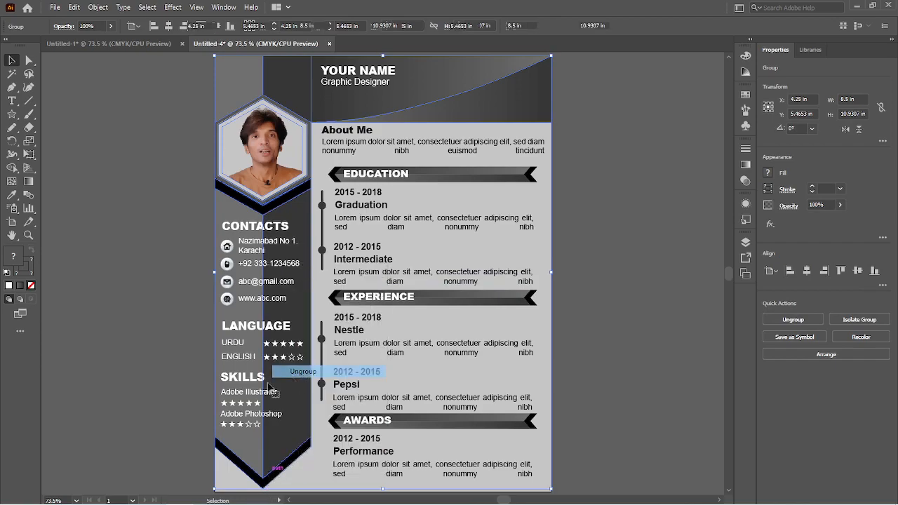
pyautogui.click(164, 415)
pyautogui.click(277, 466)
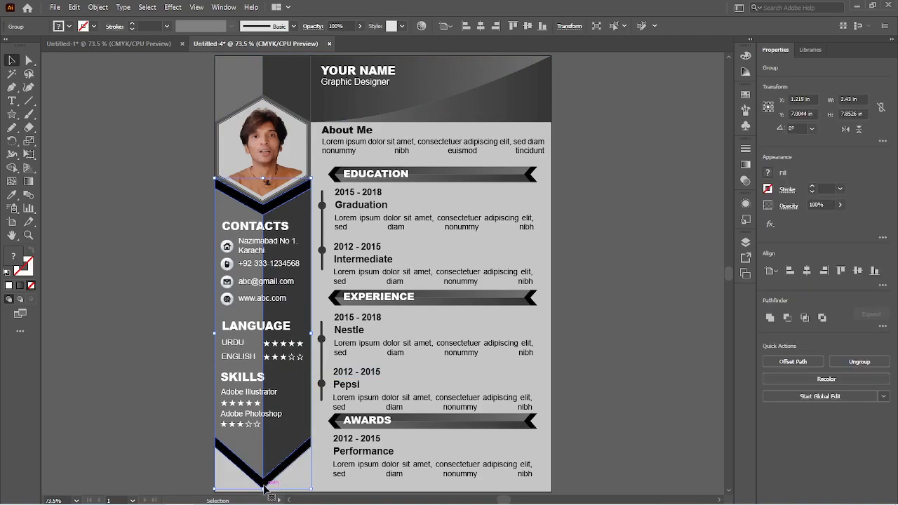
pyautogui.moveTo(262, 491); pyautogui.dragTo(262, 494)
pyautogui.click(135, 401)
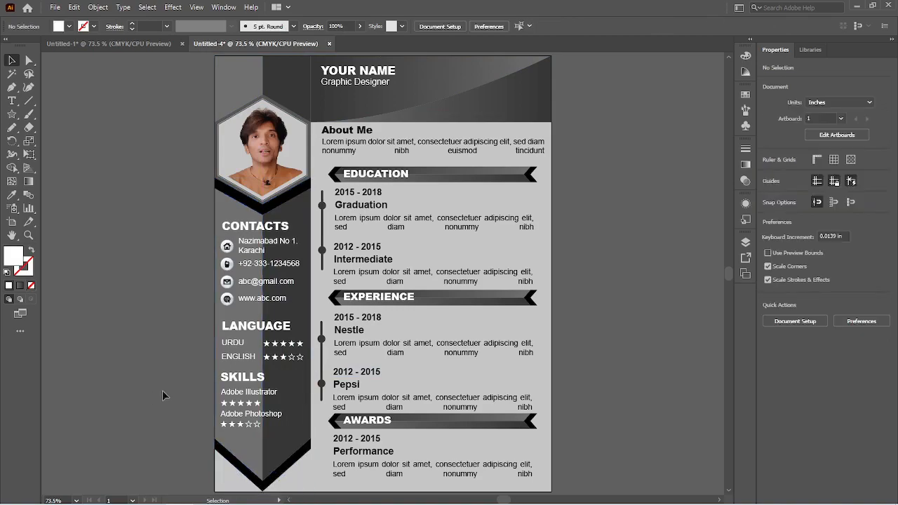
# Step: Group all the artwork and scale it down slightly from the top-right corner
pyautogui.hotkey('ctrl', 'a')
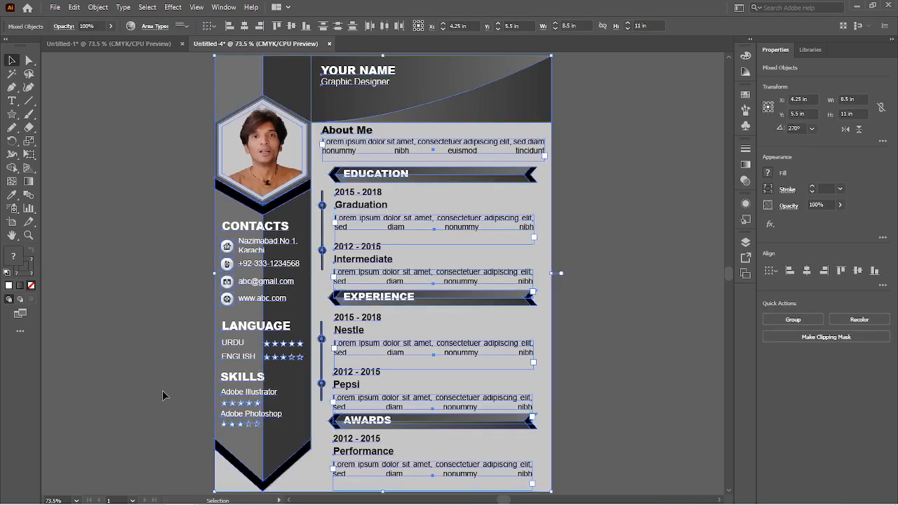
pyautogui.hotkey('ctrl', 'g')
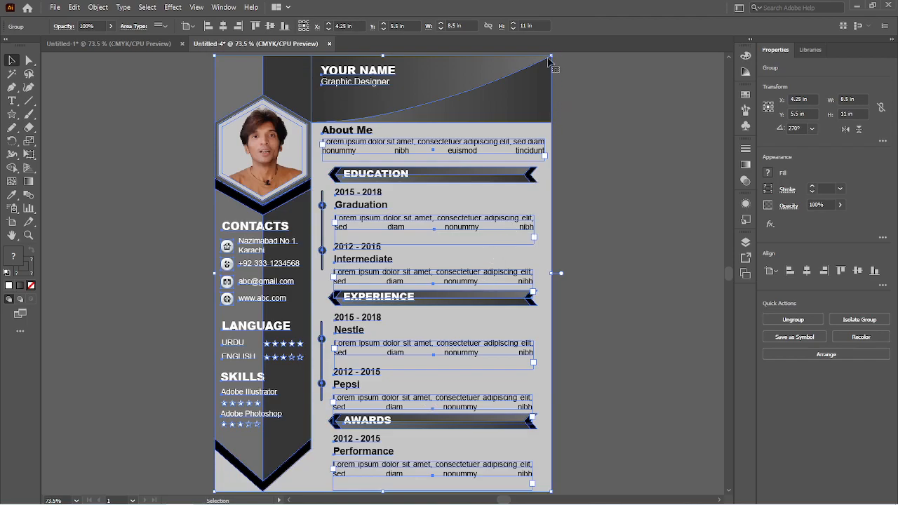
pyautogui.moveTo(554, 58); pyautogui.dragTo(550, 61)
pyautogui.click(591, 118)
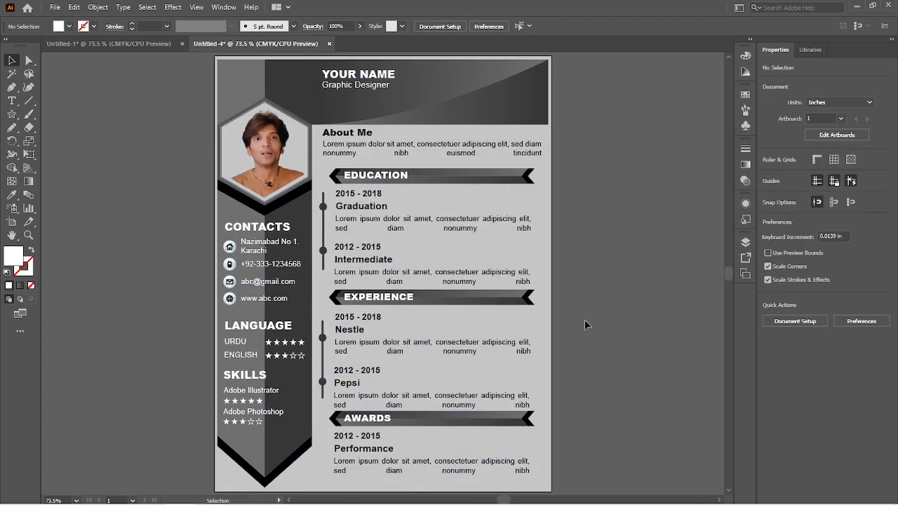
# Step: Try a small resize of the resume group, then undo the earlier scaling and grouping
pyautogui.moveTo(592, 443)
pyautogui.mouseDown()
pyautogui.moveTo(587, 424)
pyautogui.moveTo(595, 432)
pyautogui.mouseUp()
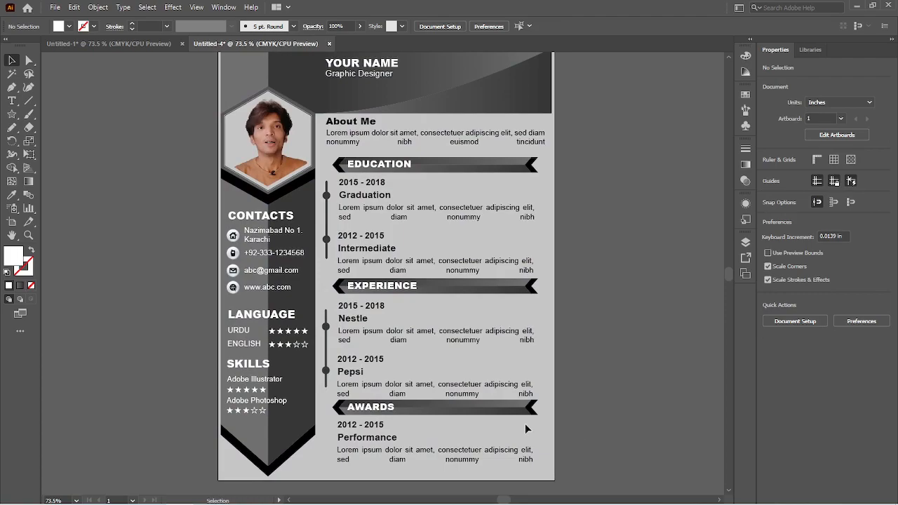
pyautogui.click(537, 452)
pyautogui.moveTo(555, 478); pyautogui.dragTo(554, 479)
pyautogui.click(561, 421)
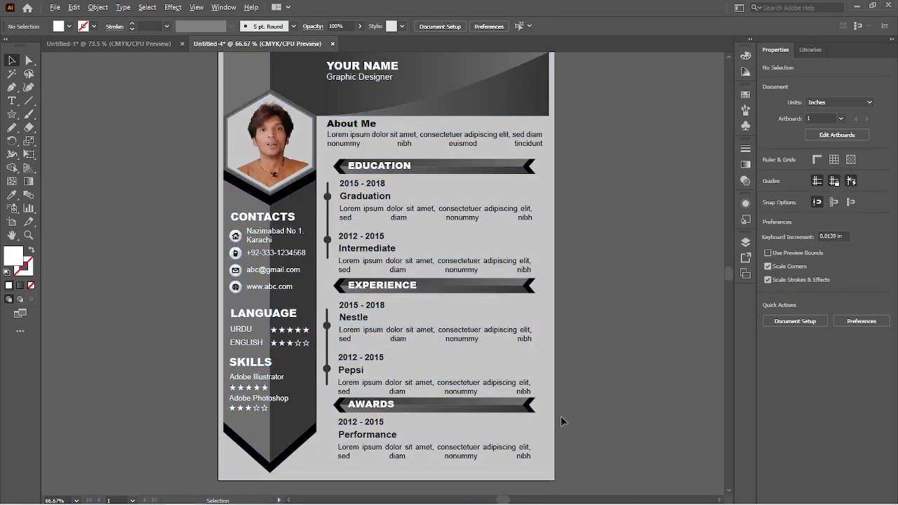
pyautogui.scroll(-1, 561, 421)
pyautogui.scroll(1, 562, 421)
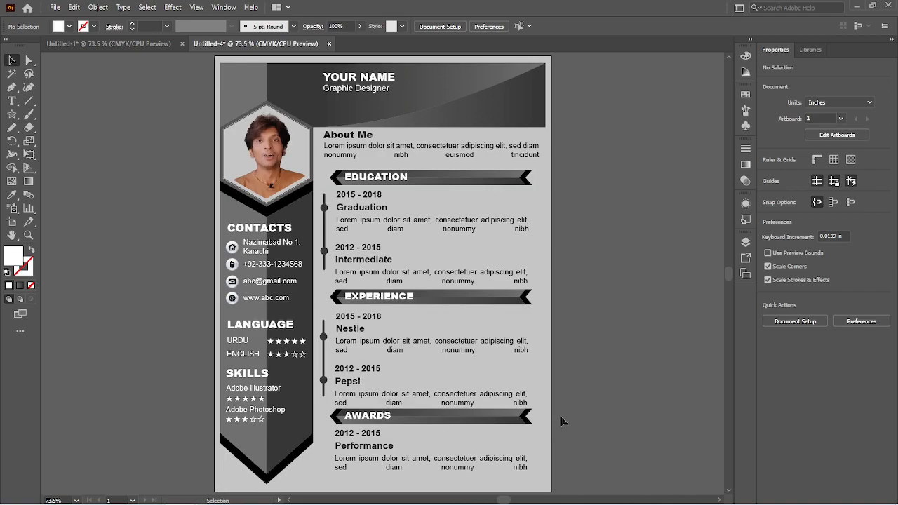
pyautogui.press('ctrl')
pyautogui.hotkey('ctrl', 'a')
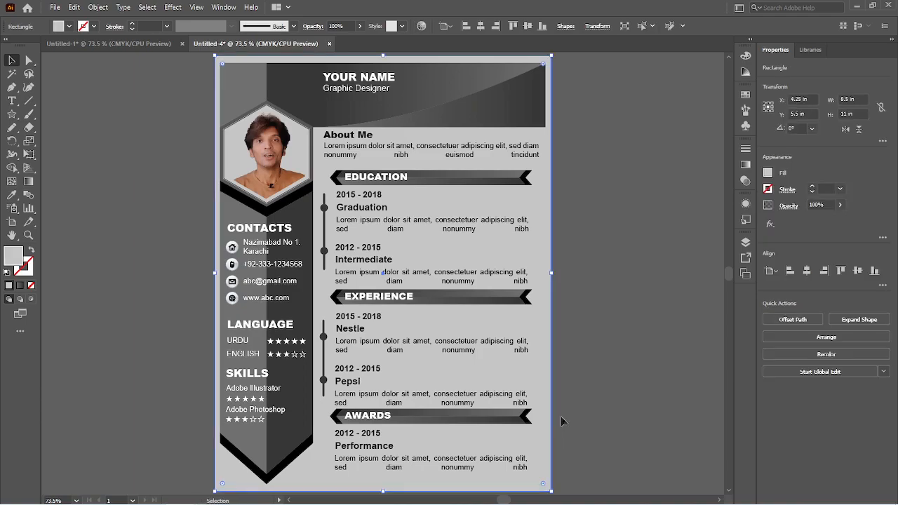
pyautogui.hotkey('ctrl', 'z')
pyautogui.hotkey('ctrl', 'z')
pyautogui.hotkey('ctrl', 'z')
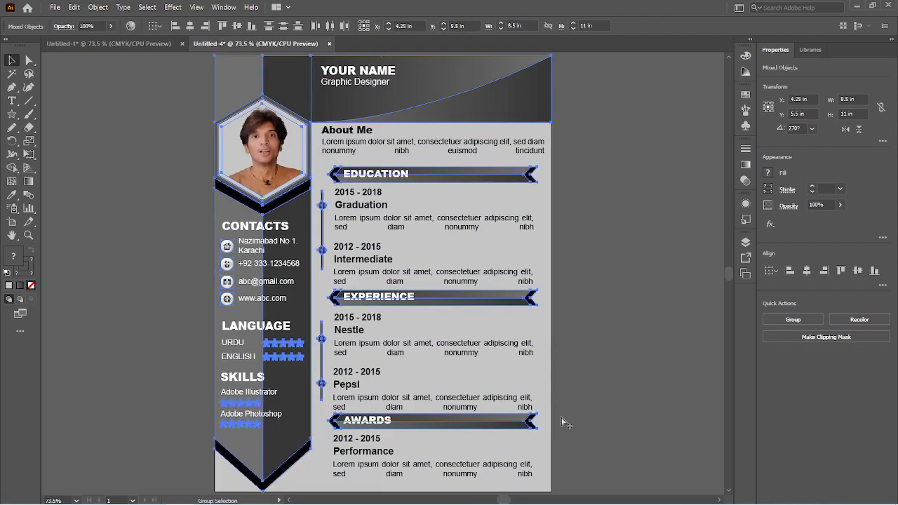
pyautogui.hotkey('ctrl', 'z')
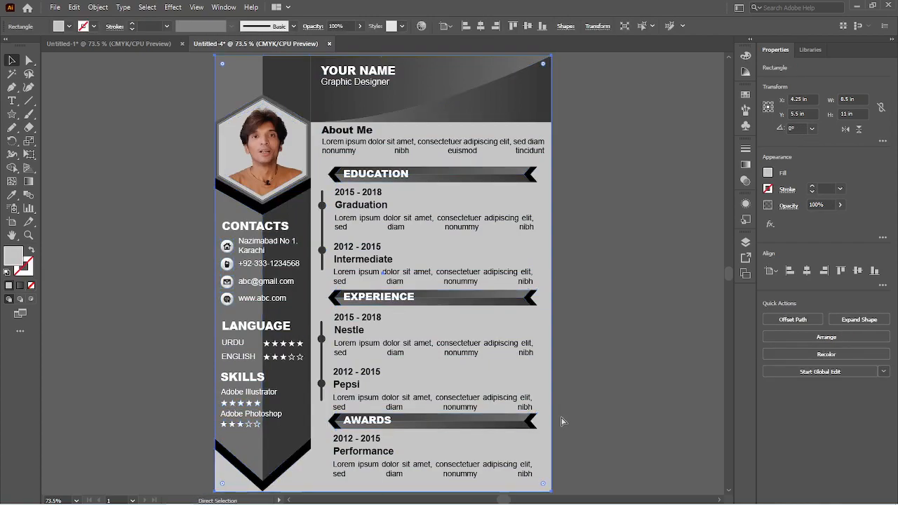
# Step: Regroup all the artwork and shrink it to leave a thin white page margin
pyautogui.hotkey('ctrl', 'a')
pyautogui.hotkey('ctrl', 'g')
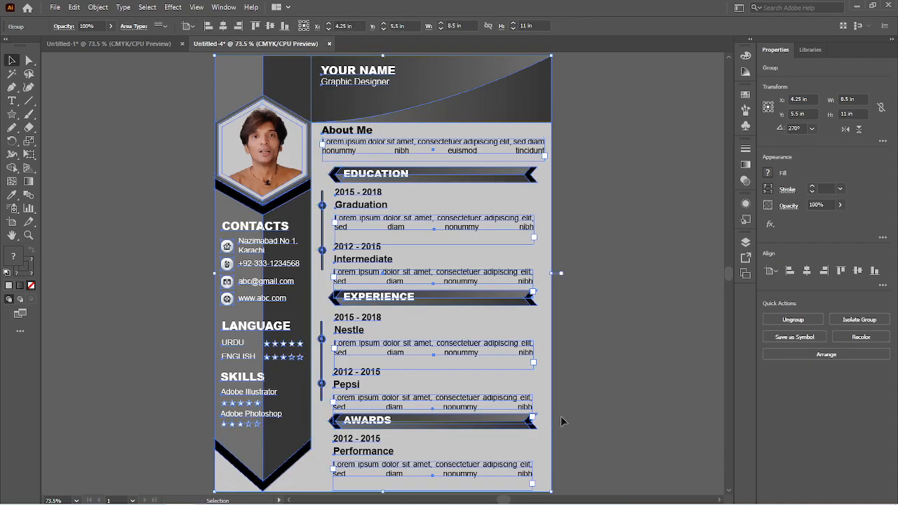
pyautogui.moveTo(551, 56); pyautogui.dragTo(547, 62)
pyautogui.click(583, 73)
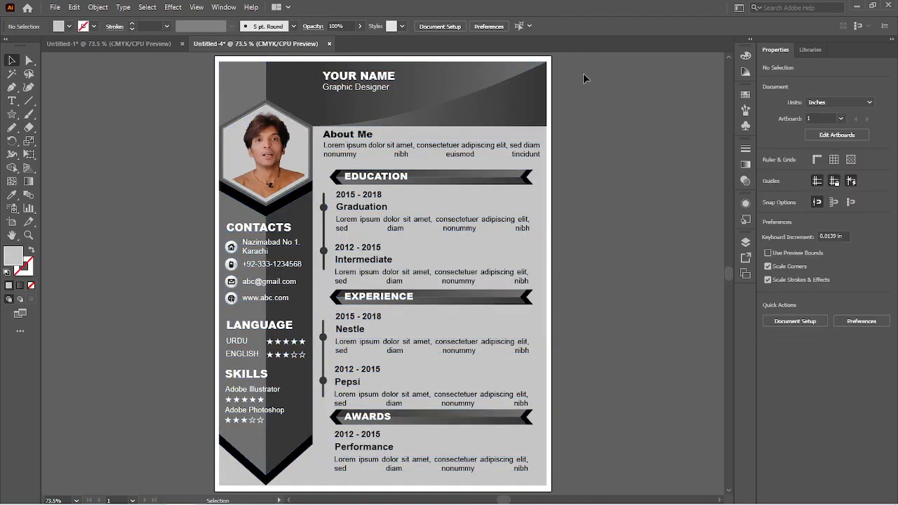